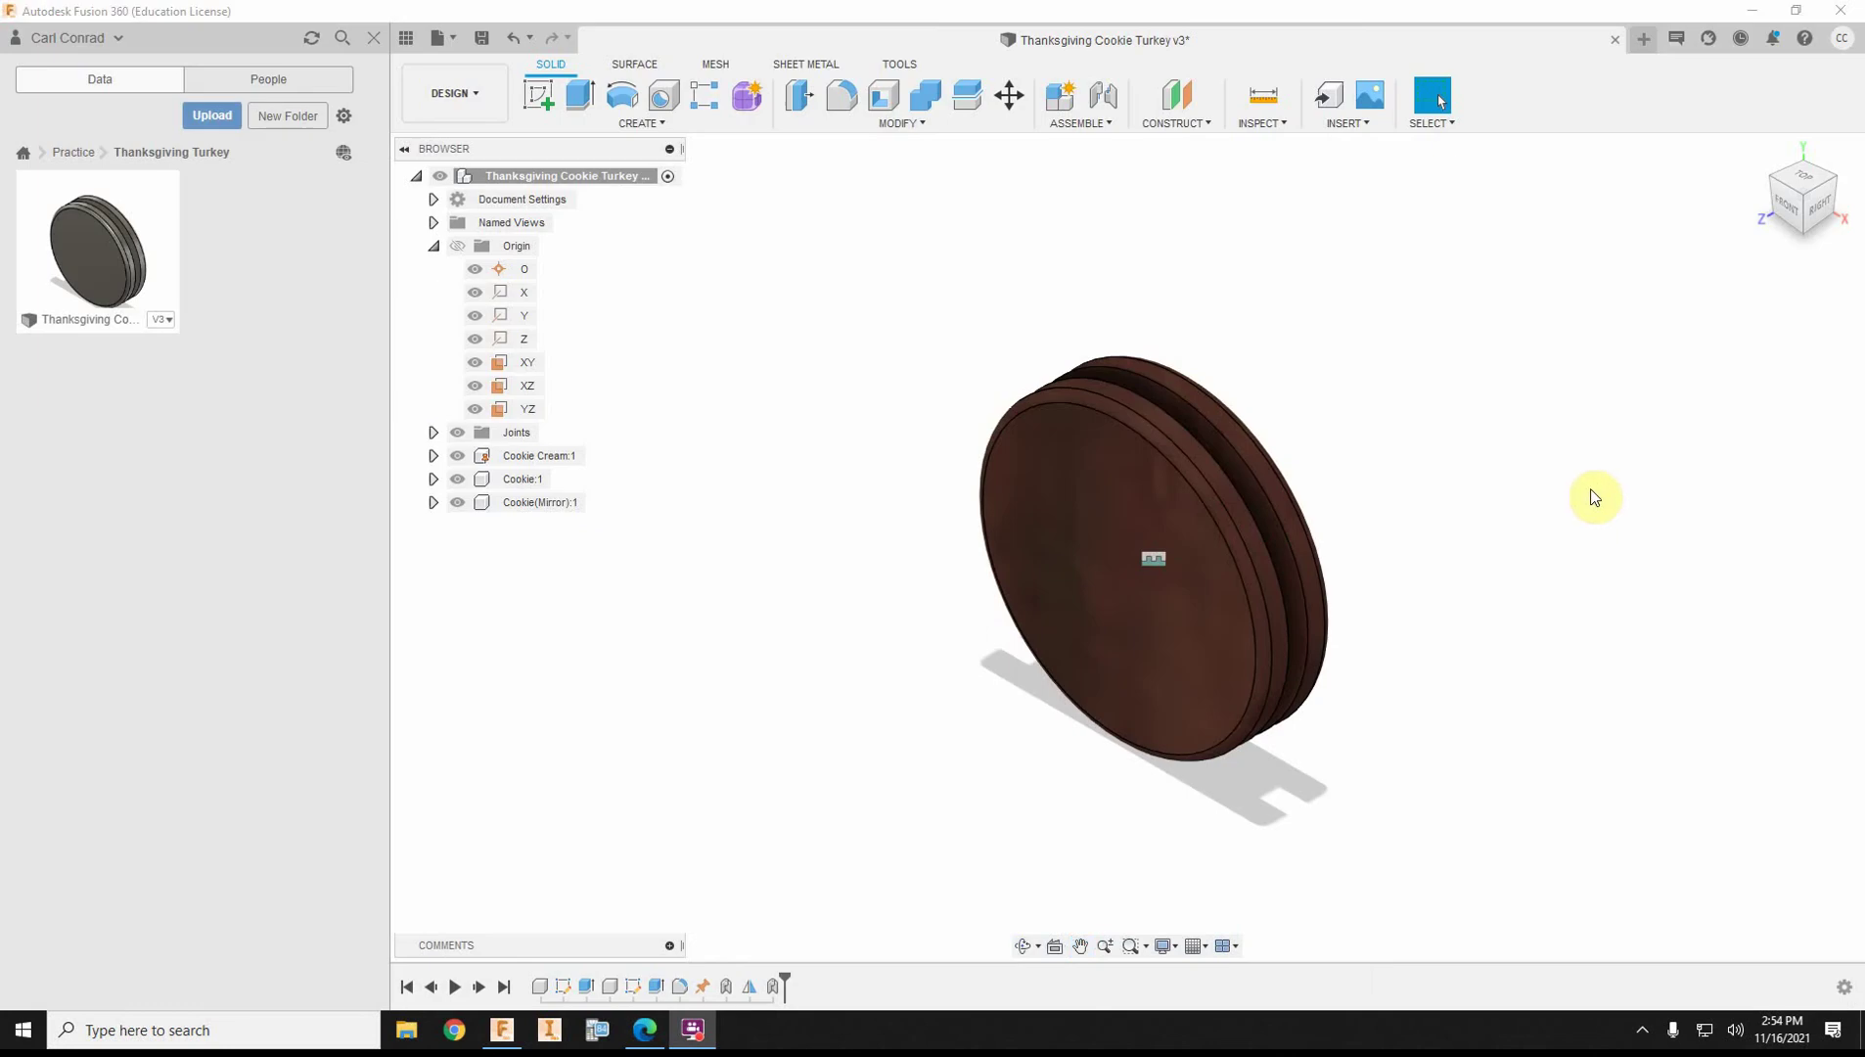
- Orbit the cookie model to a new viewing angle
{"action": "middle_click_drag", "start_coordinate": [1594, 495], "coordinate": [1491, 500], "text": "shift"}
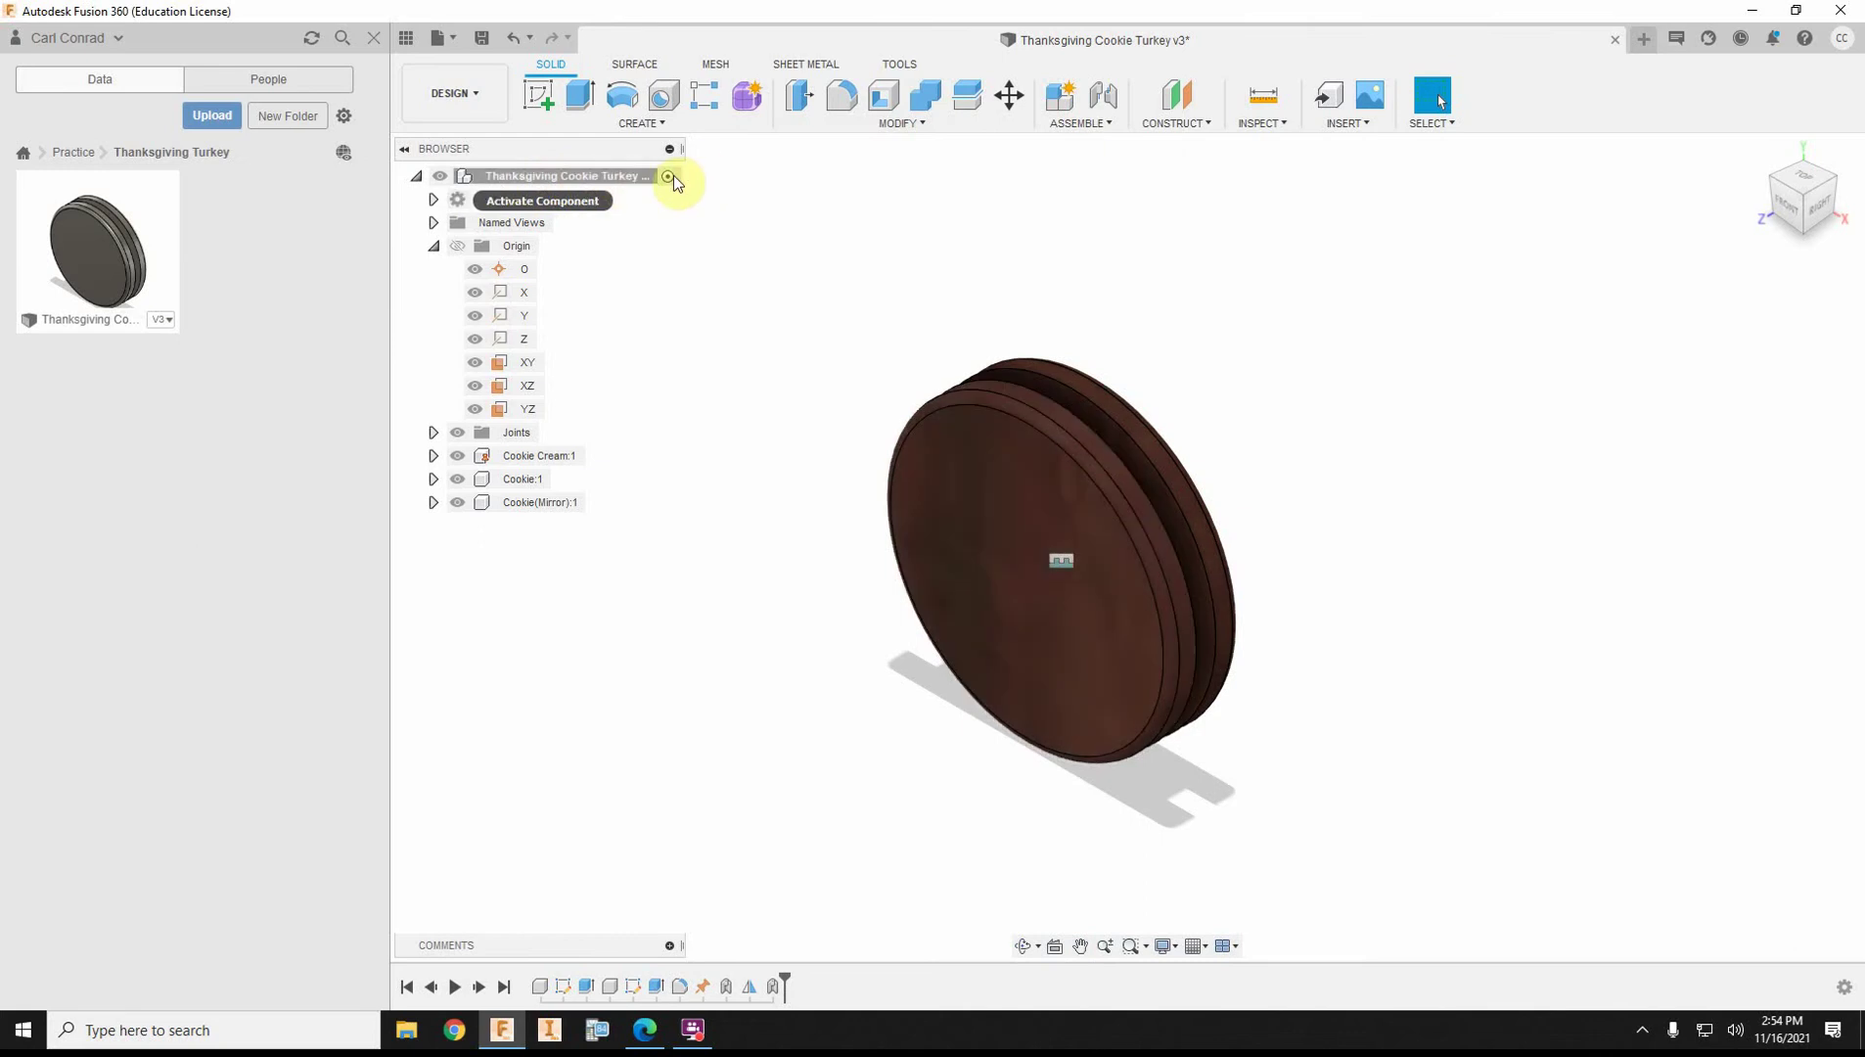
- Add an activated new component named 'Reese's Peanut Butter Cup' from the Assemble menu
{"action": "left_click", "coordinate": [1082, 122]}
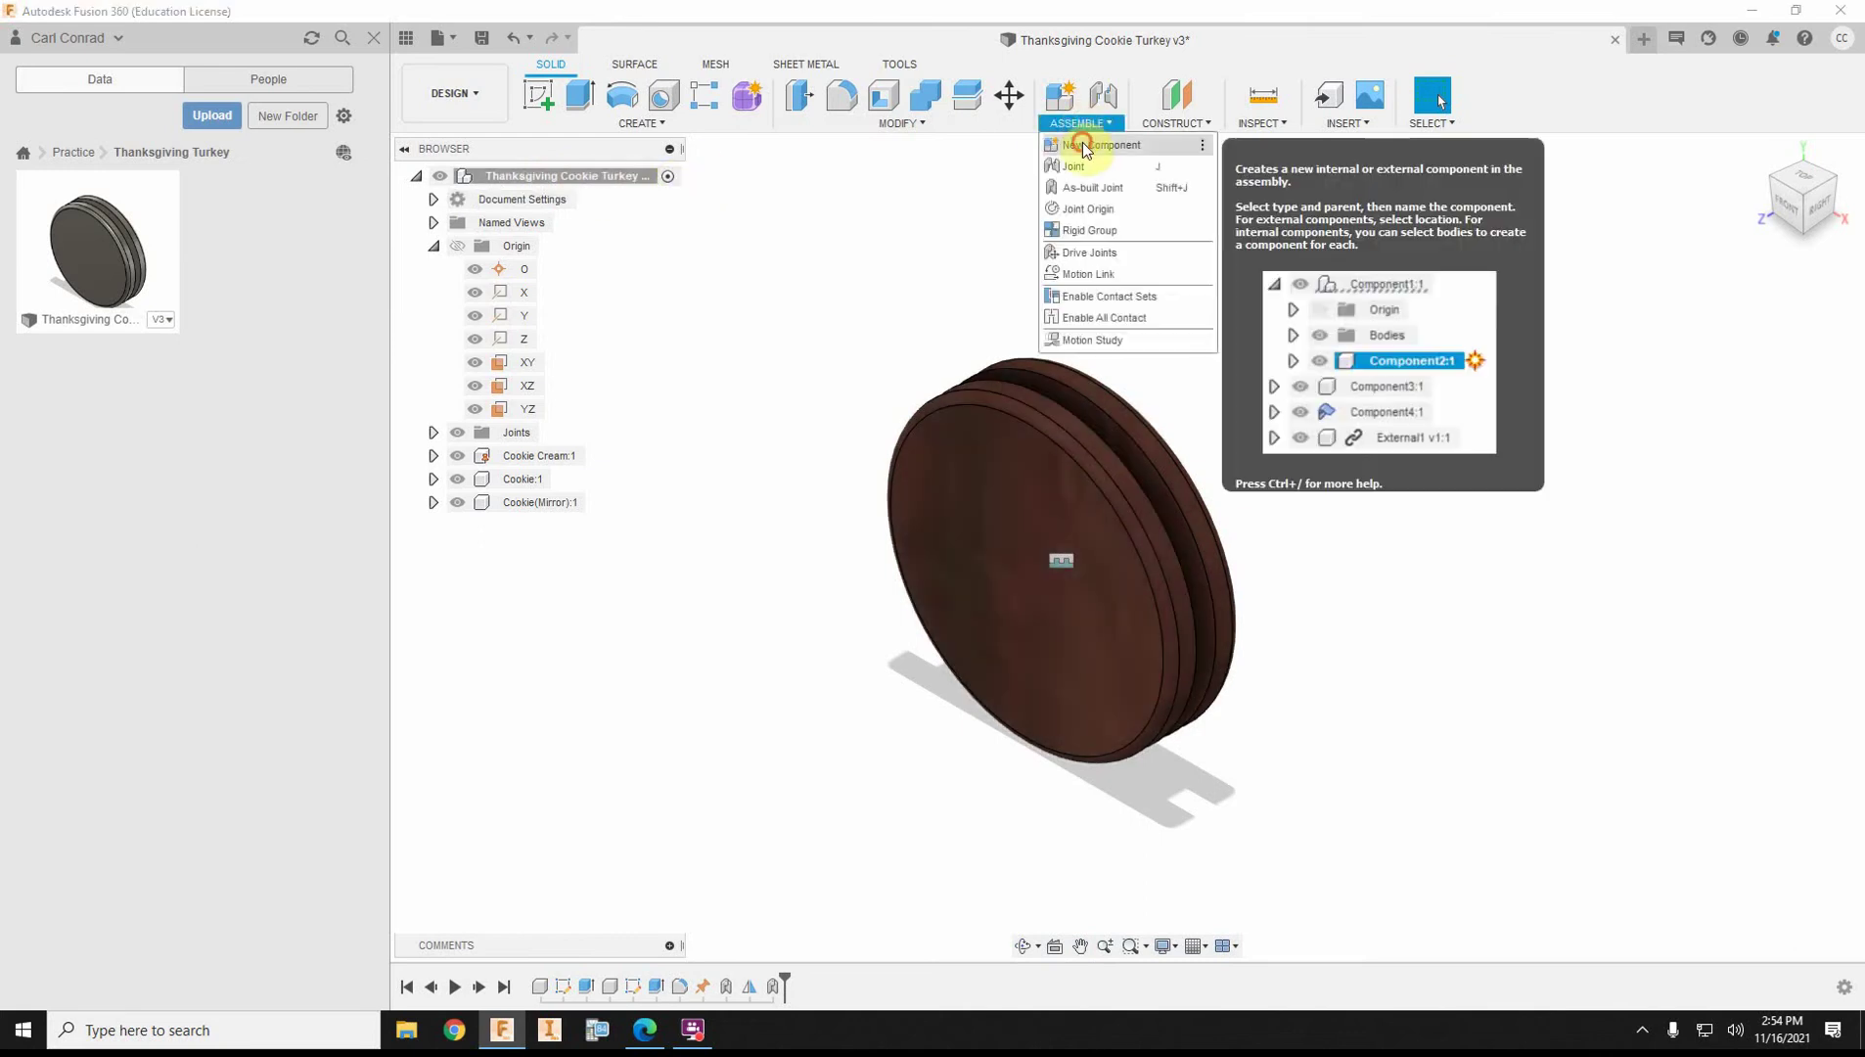
{"action": "left_click", "coordinate": [1080, 144]}
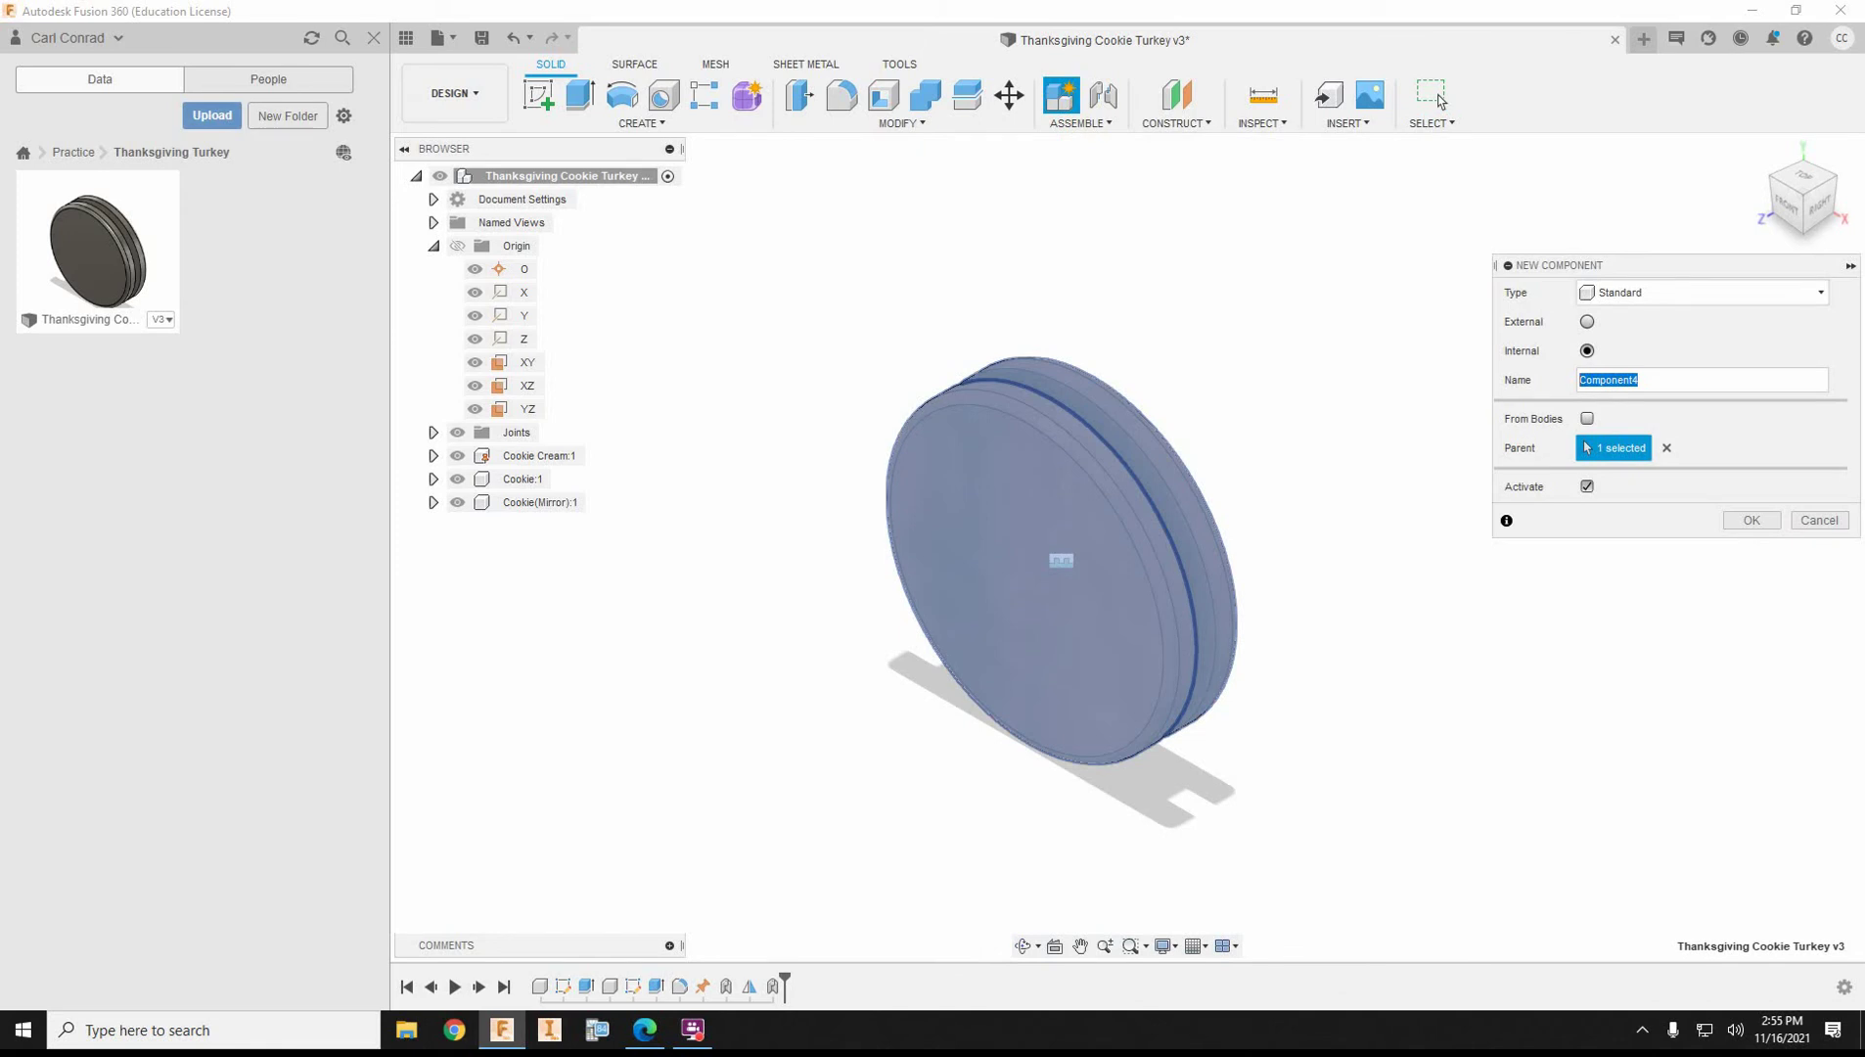
{"action": "type", "text": "Reese's Peanut Butter Cup"}
{"action": "left_click", "coordinate": [1759, 517]}
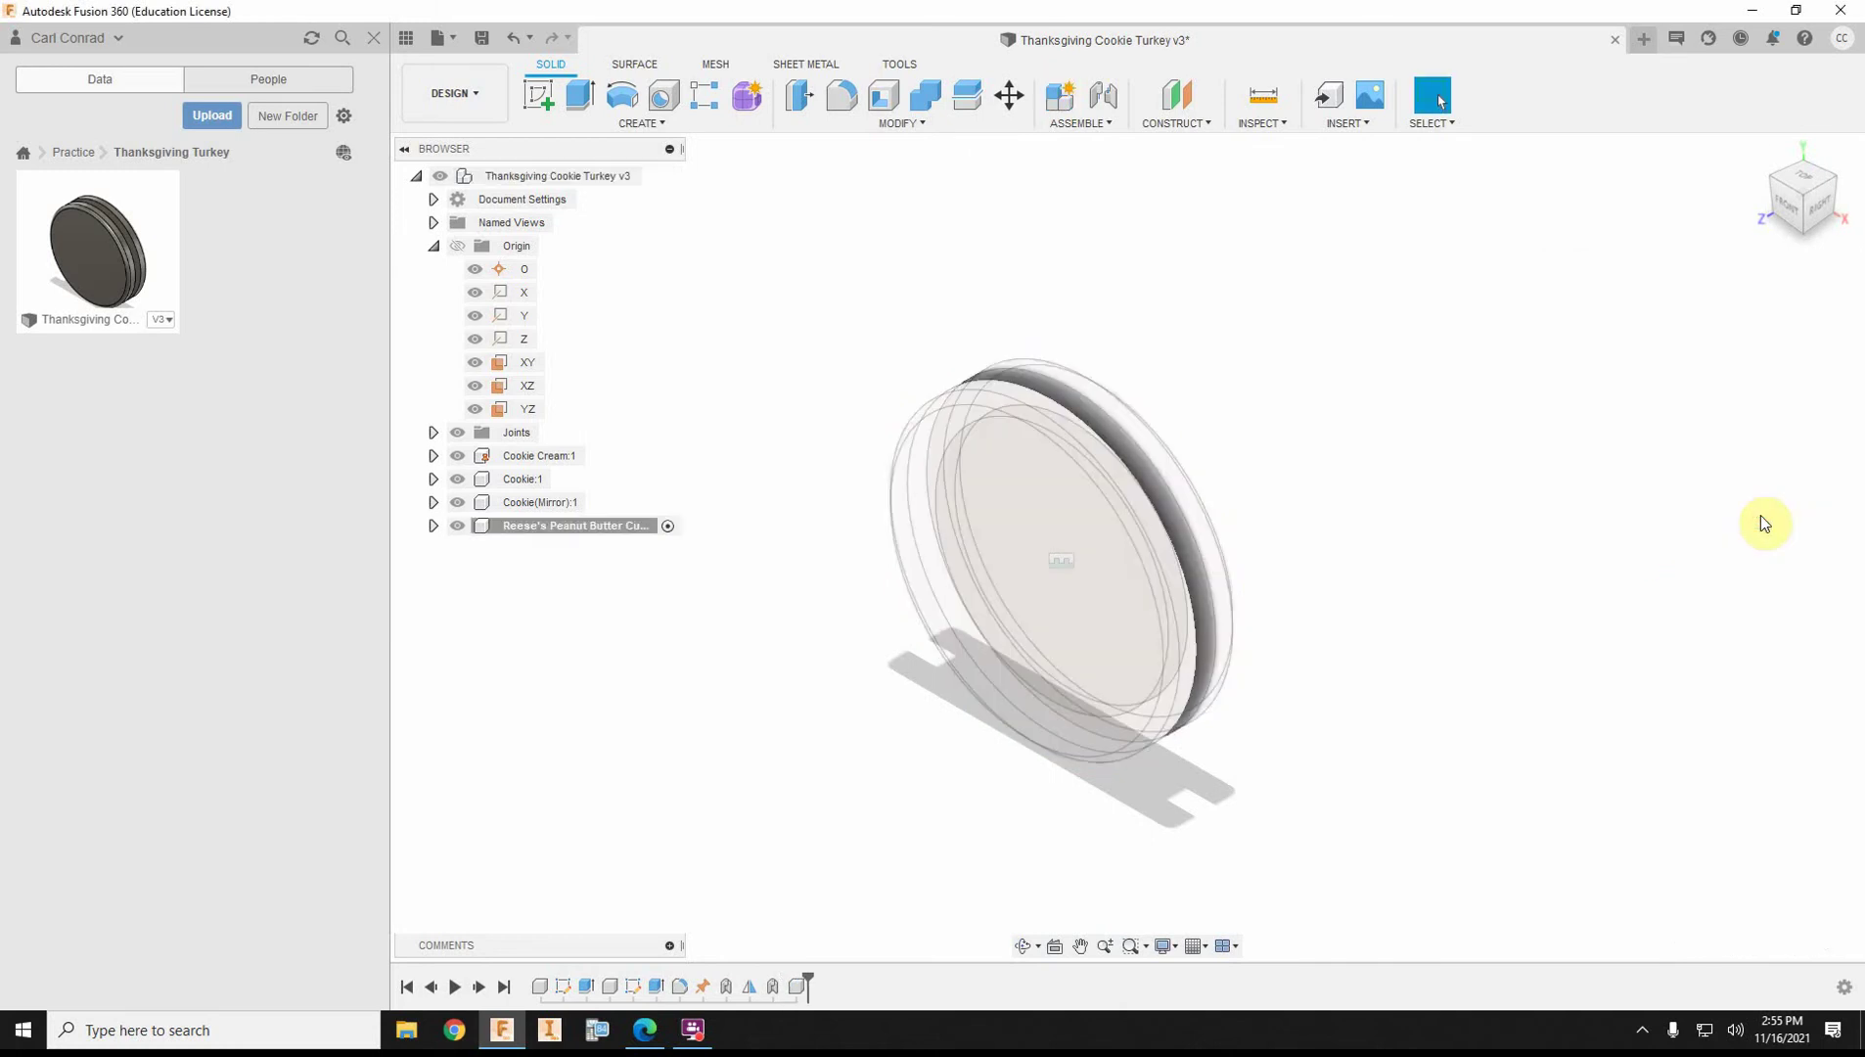
- Start a sketch on the cookie's front face and center the view looking straight at the front
{"action": "left_click", "coordinate": [543, 99]}
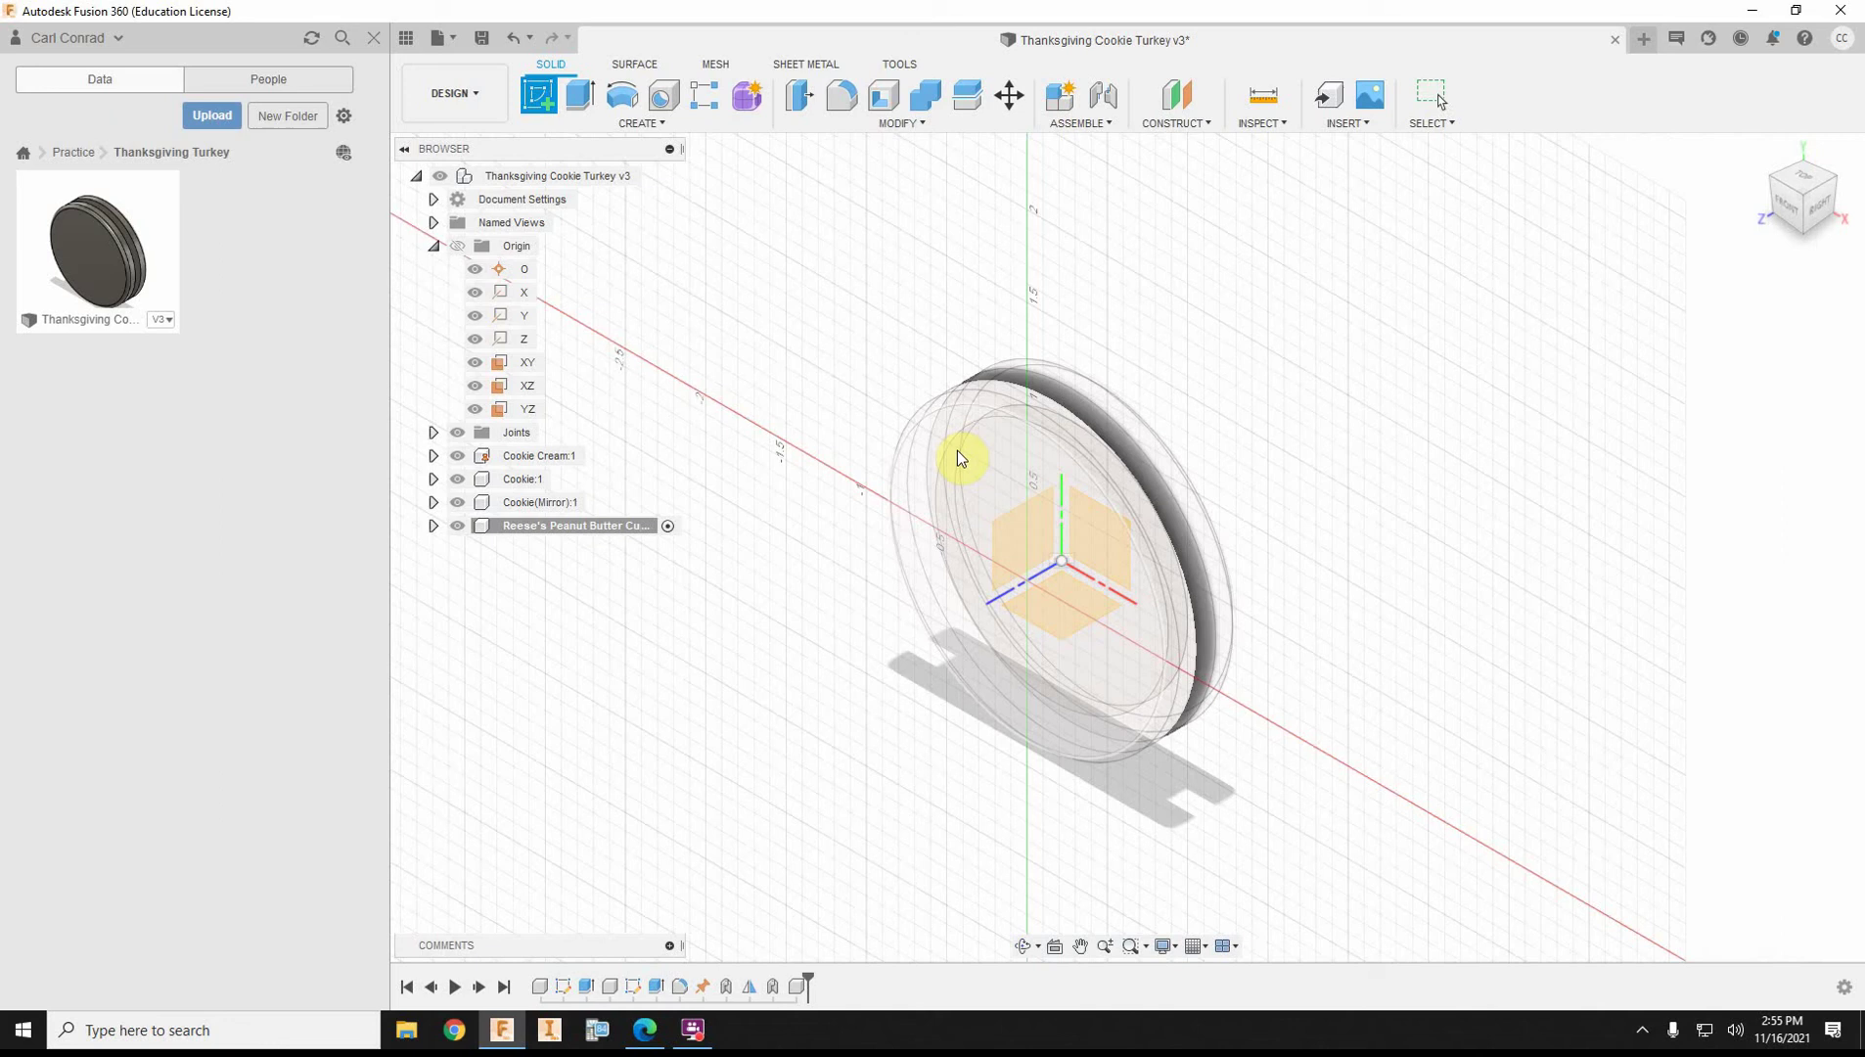
{"action": "left_click", "coordinate": [909, 475]}
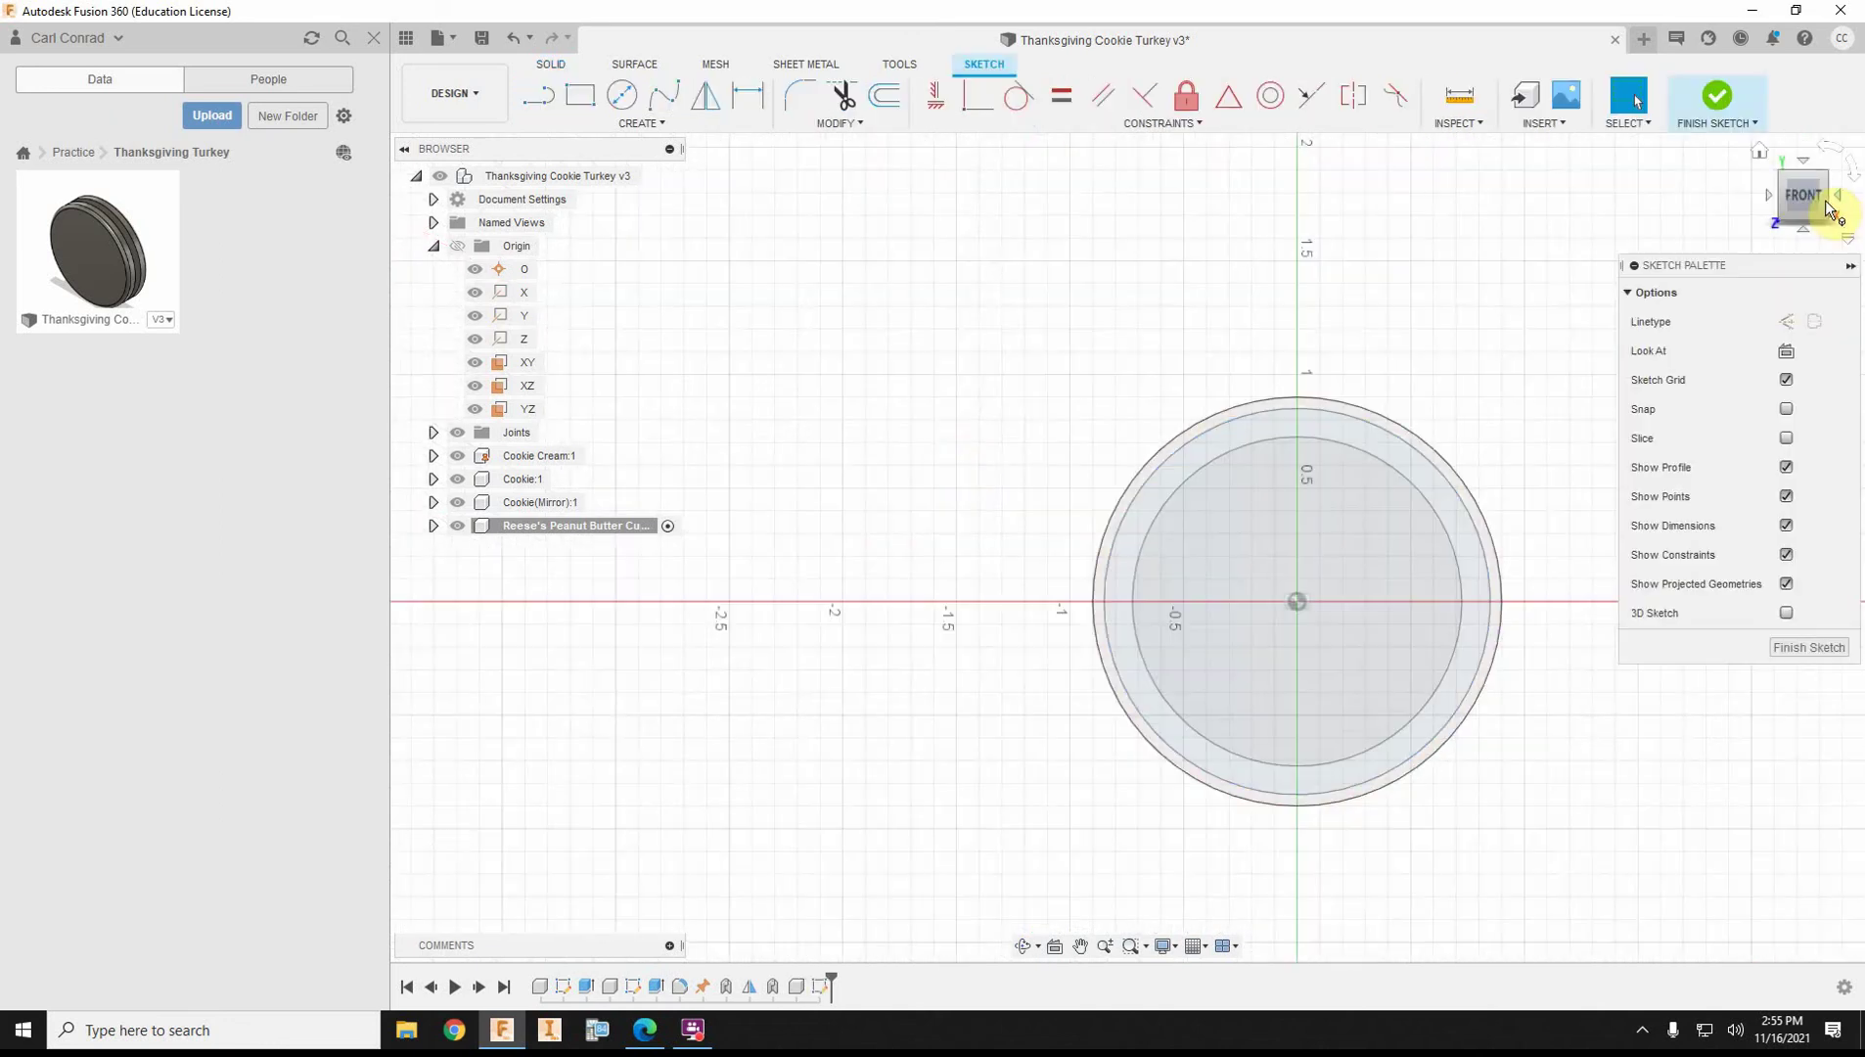
{"action": "left_click", "coordinate": [1837, 196]}
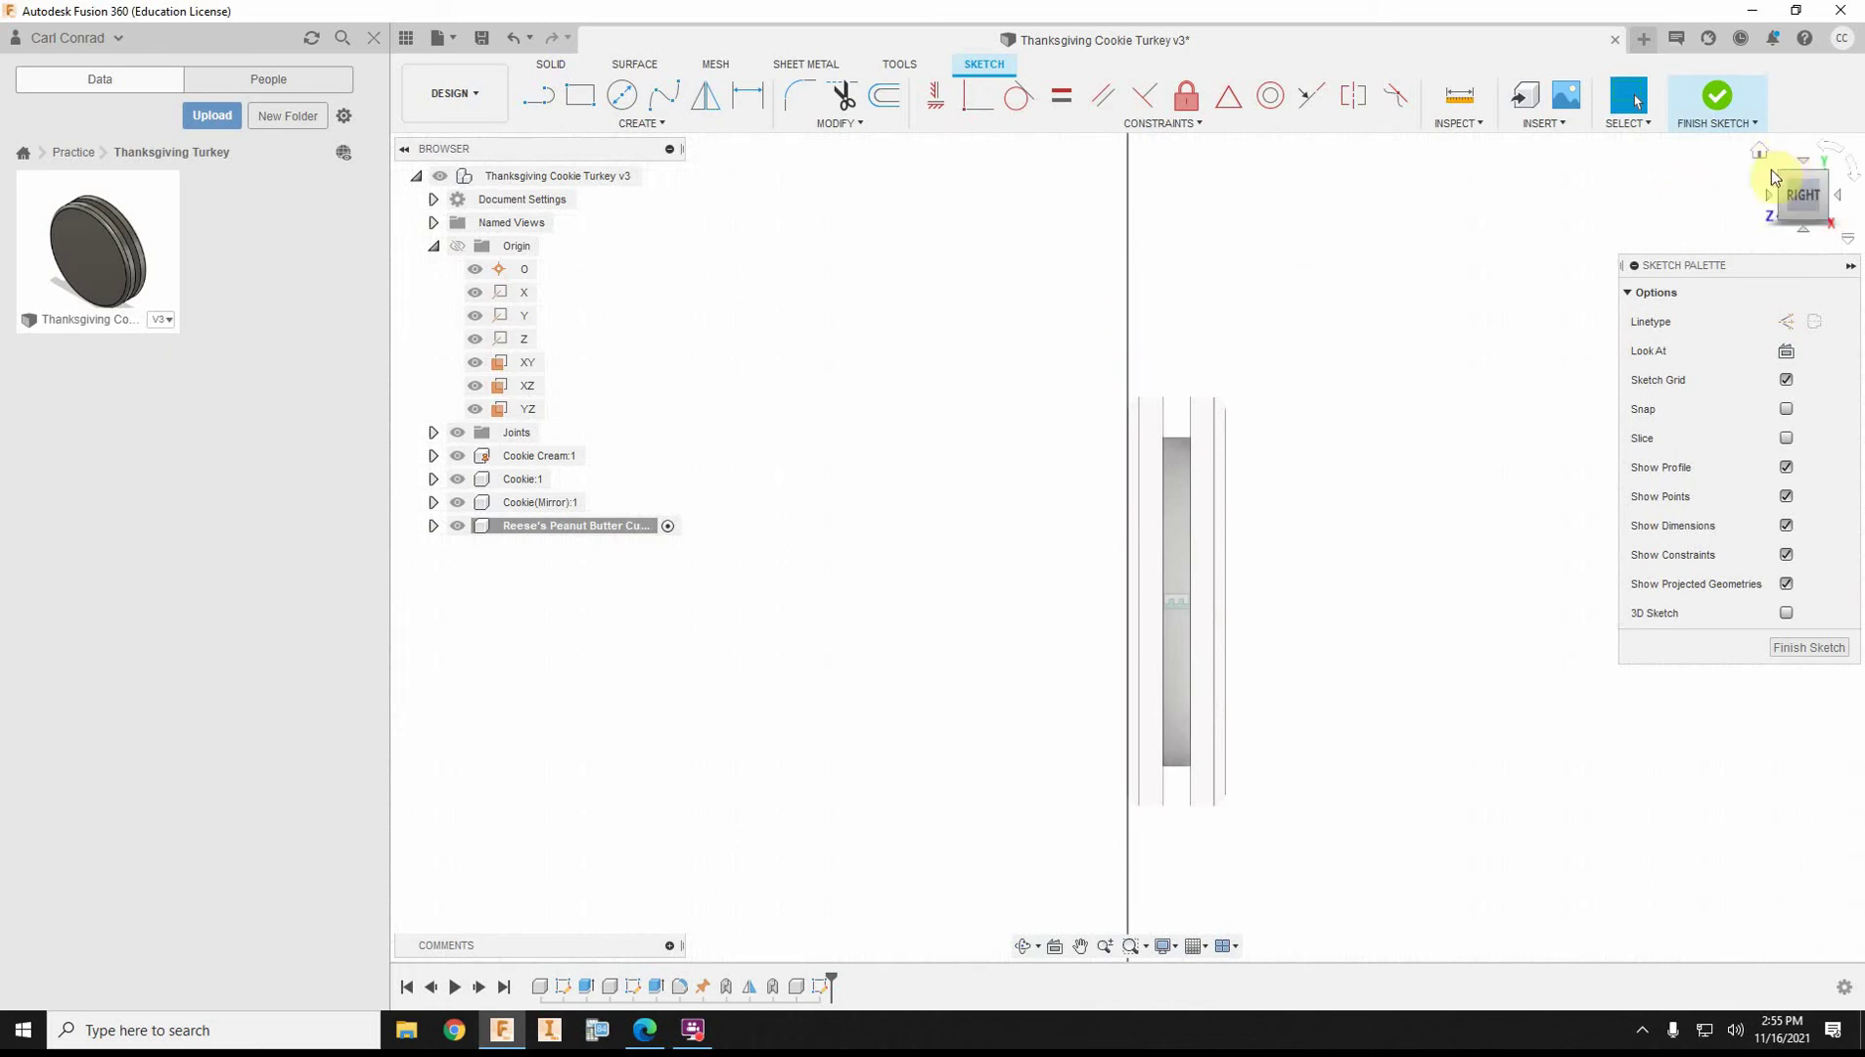
{"action": "left_click", "coordinate": [1765, 160]}
{"action": "left_click", "coordinate": [1784, 206]}
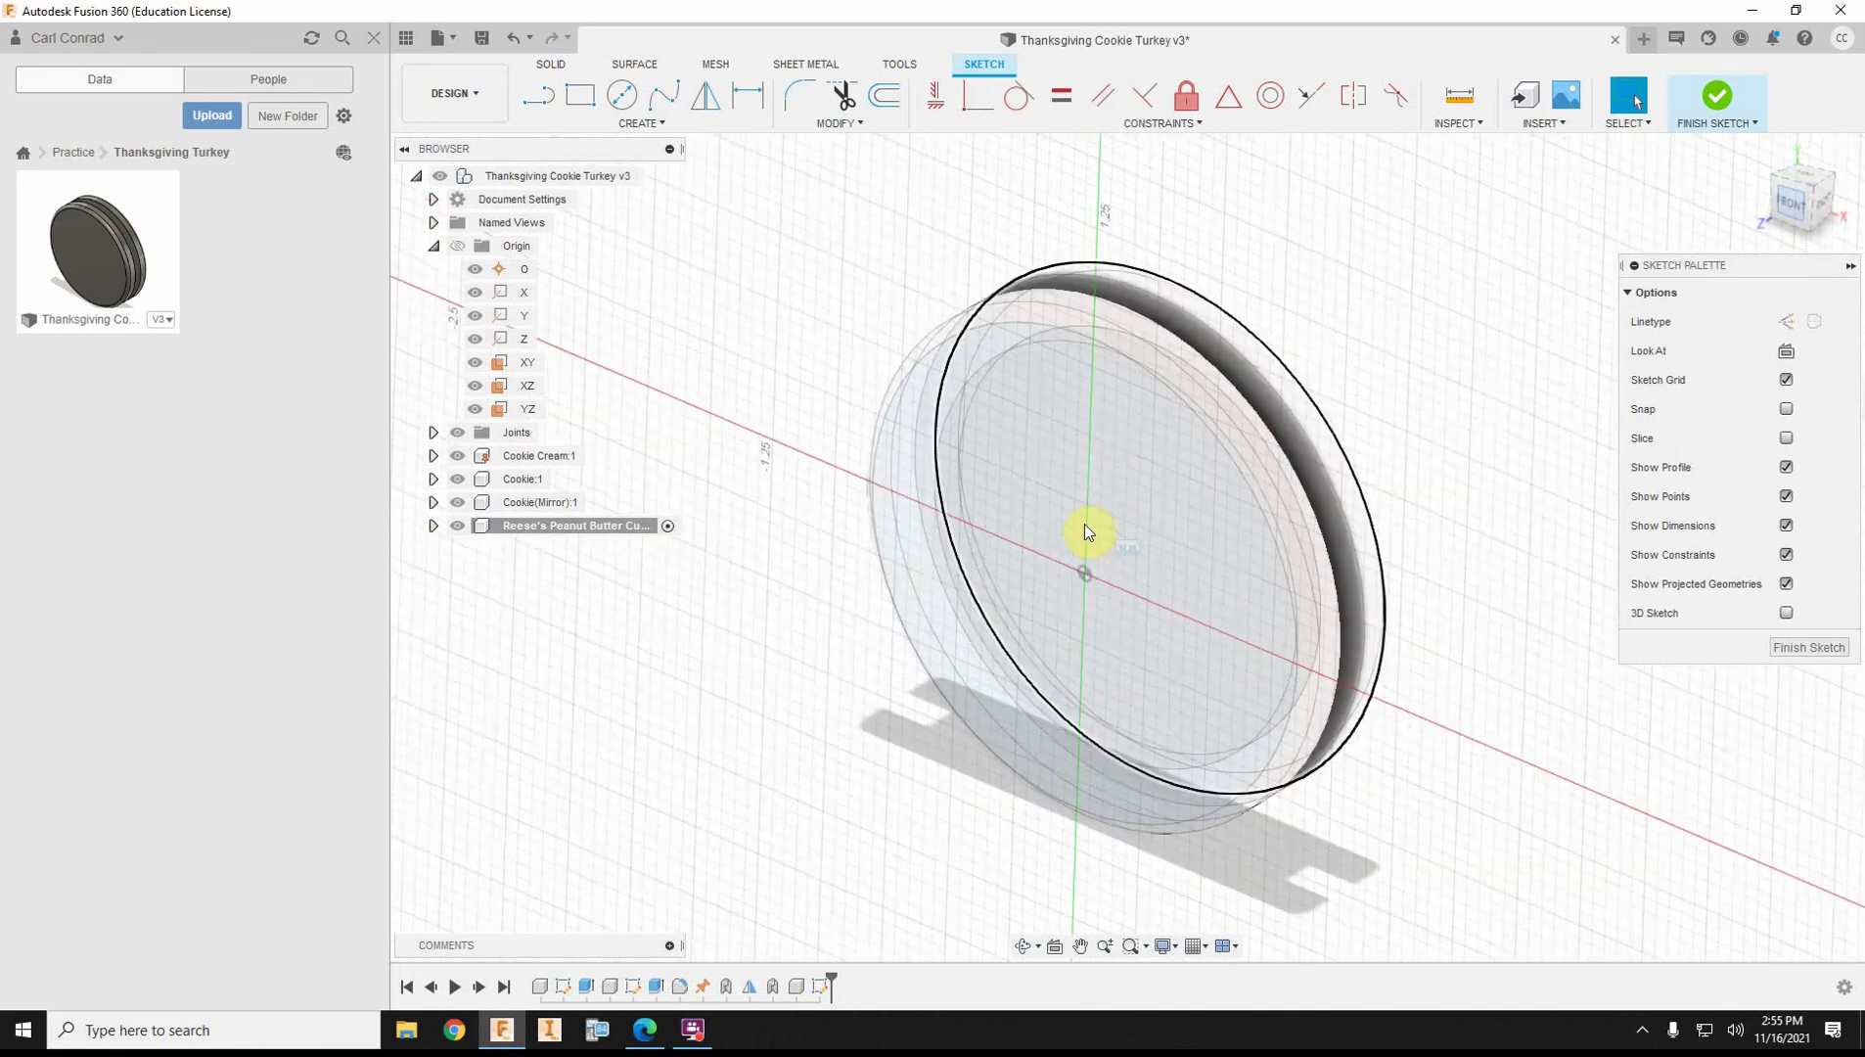
{"action": "middle_click_drag", "start_coordinate": [1125, 640], "coordinate": [1067, 559]}
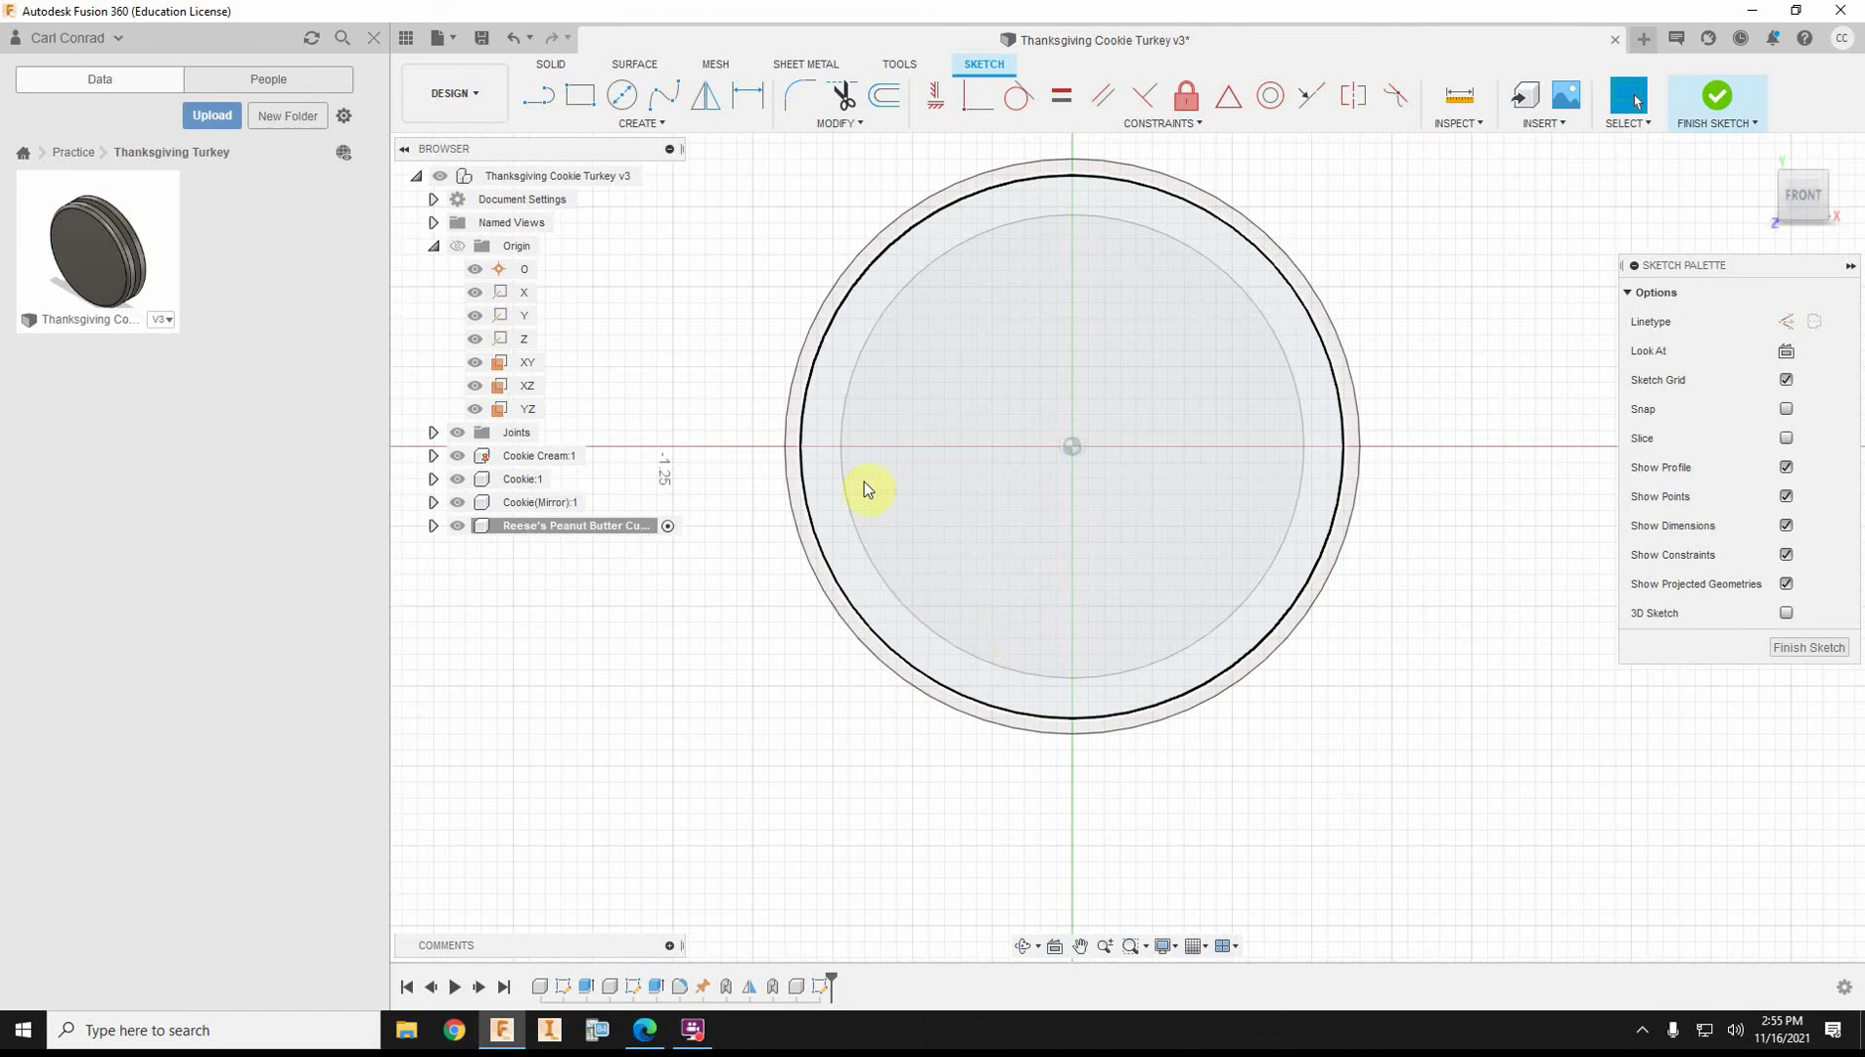
- Draw a 1.2 in diameter circle centred below the cookie centre
{"action": "left_click", "coordinate": [622, 96]}
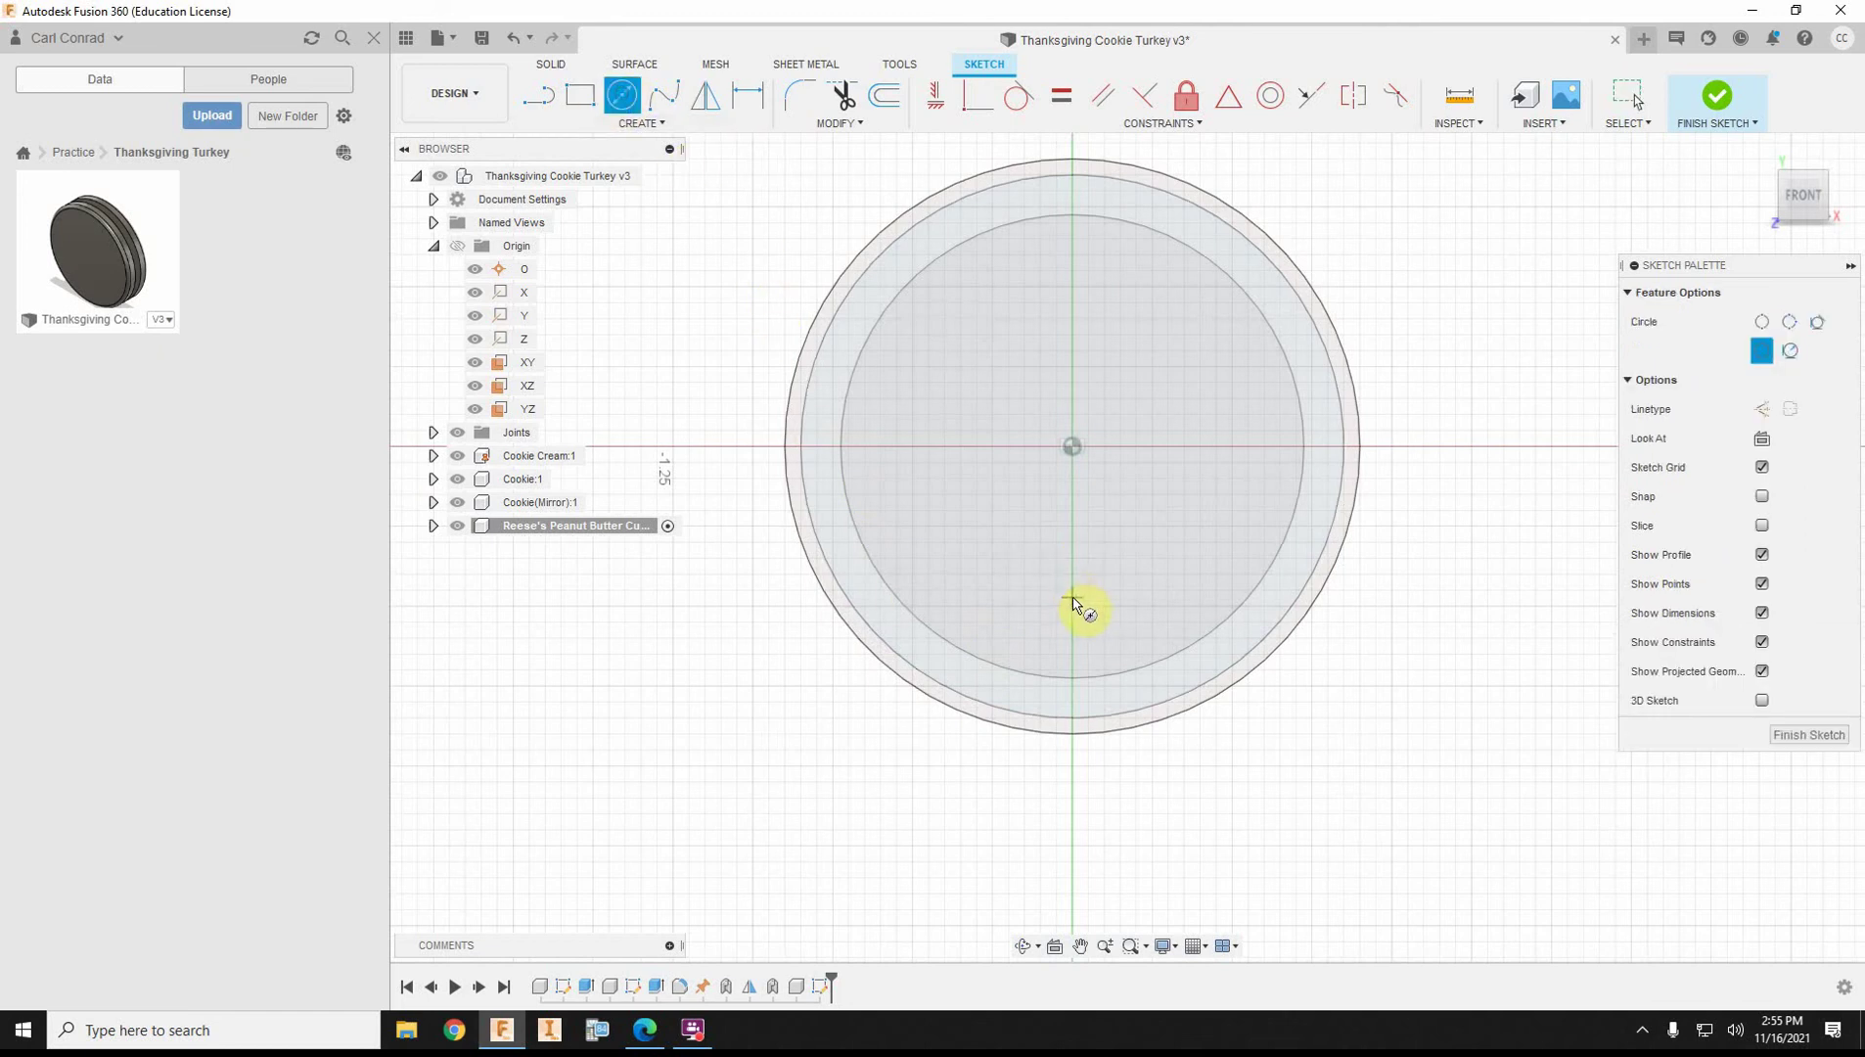
{"action": "left_click", "coordinate": [1073, 596]}
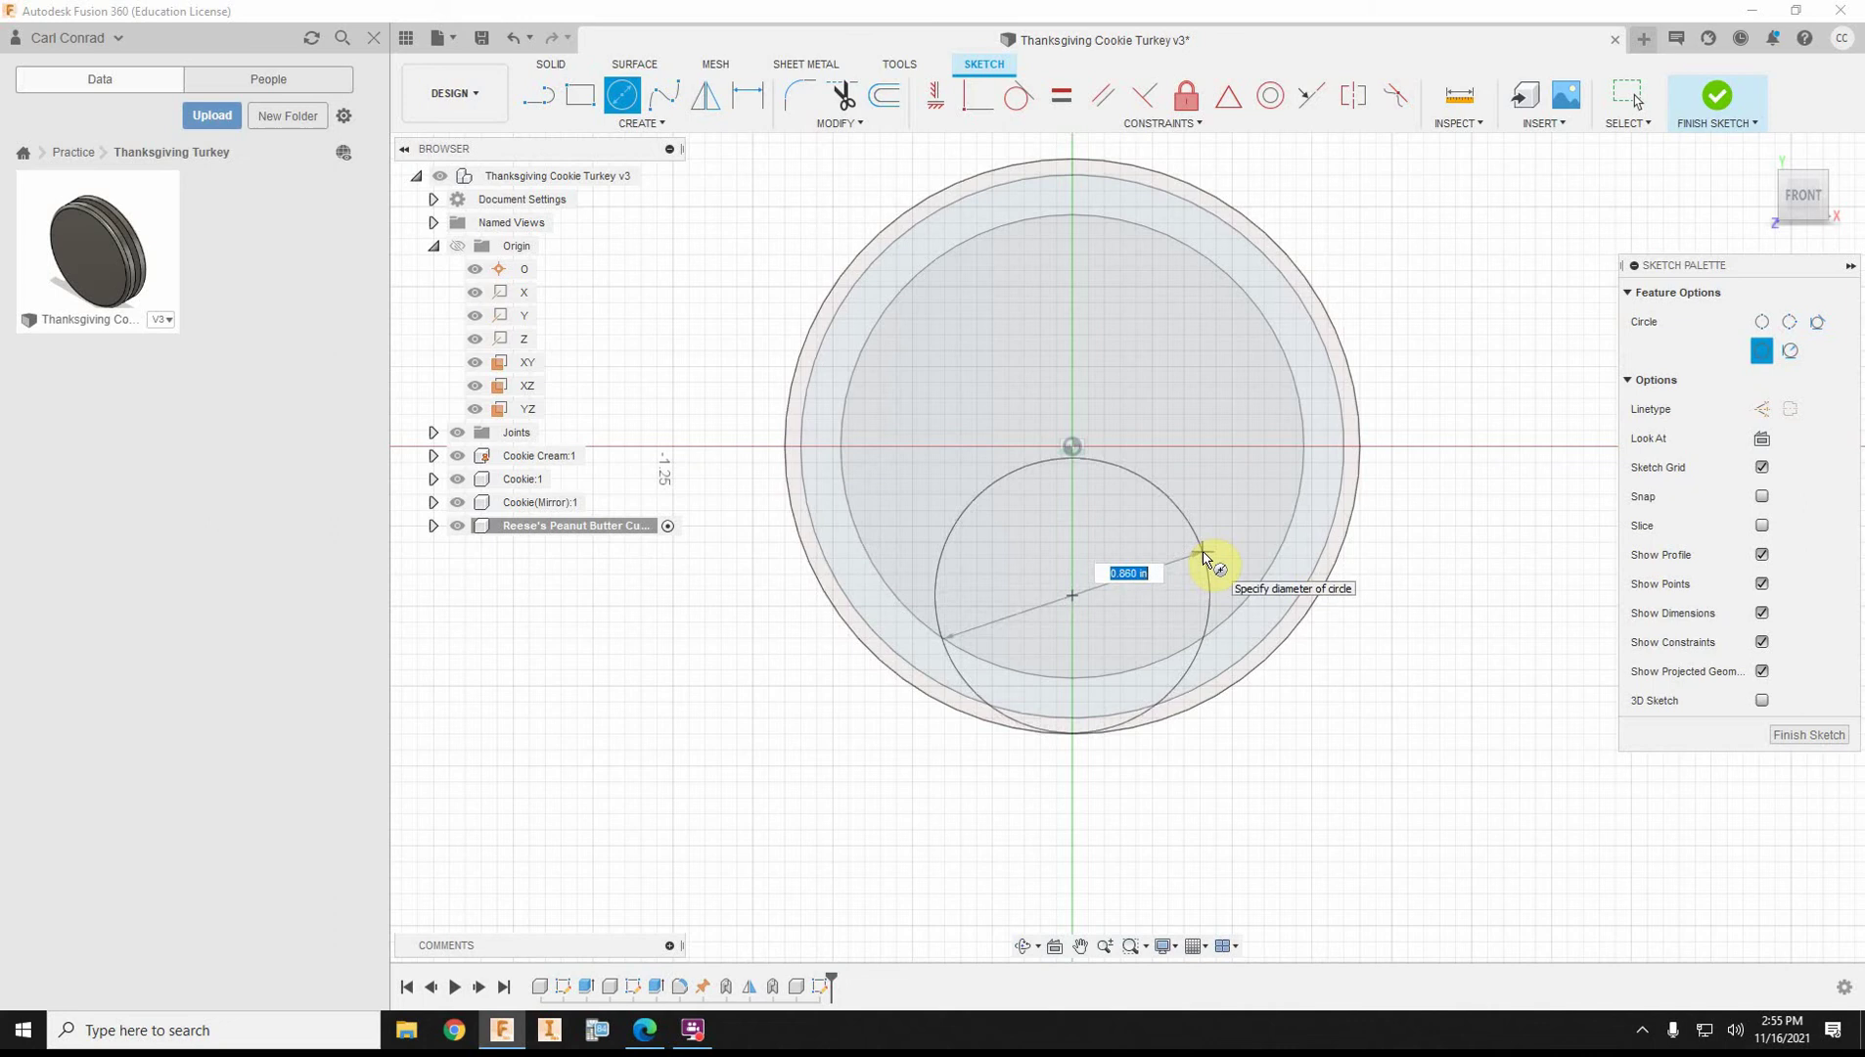
{"action": "type", "text": "1.2"}
{"action": "key", "text": "Return"}
{"action": "key", "text": "Escape"}
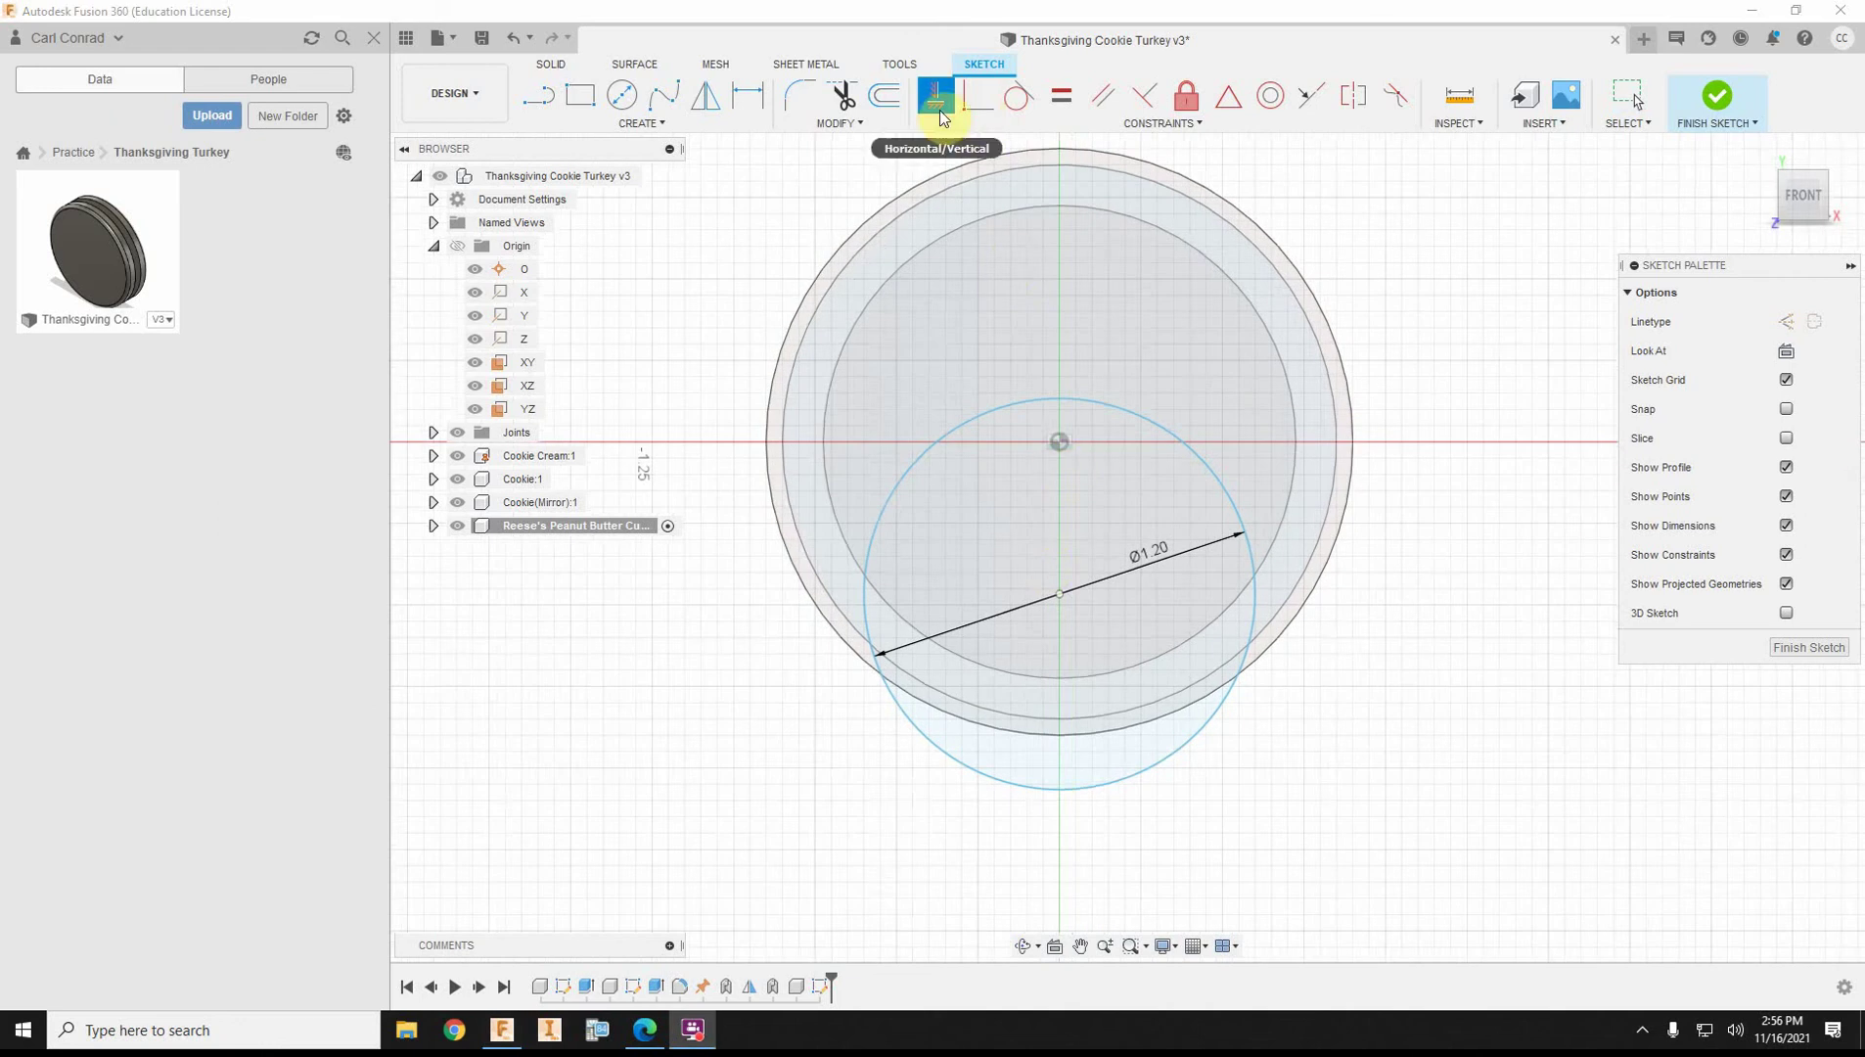
- Constrain the circle's centre vertical with the origin and tangent to the cookie's outer edge
{"action": "left_click", "coordinate": [1059, 443]}
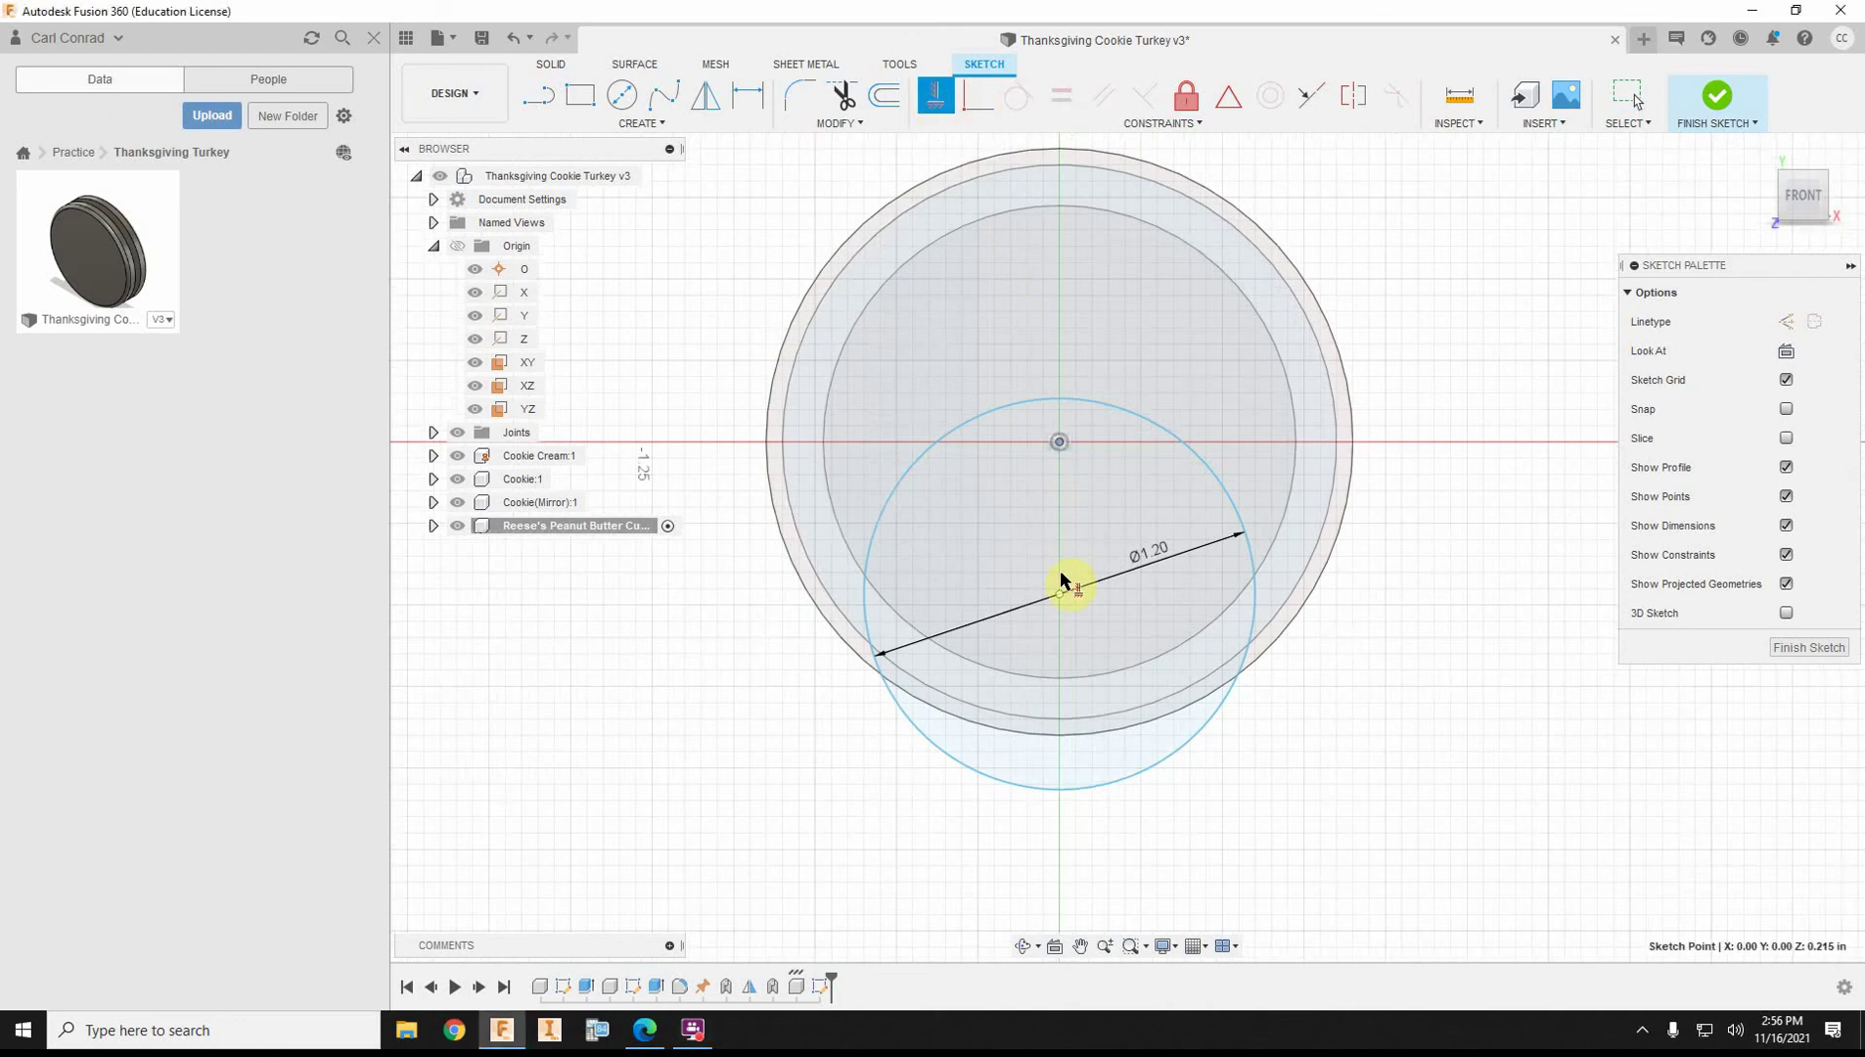
{"action": "left_click", "coordinate": [1060, 597]}
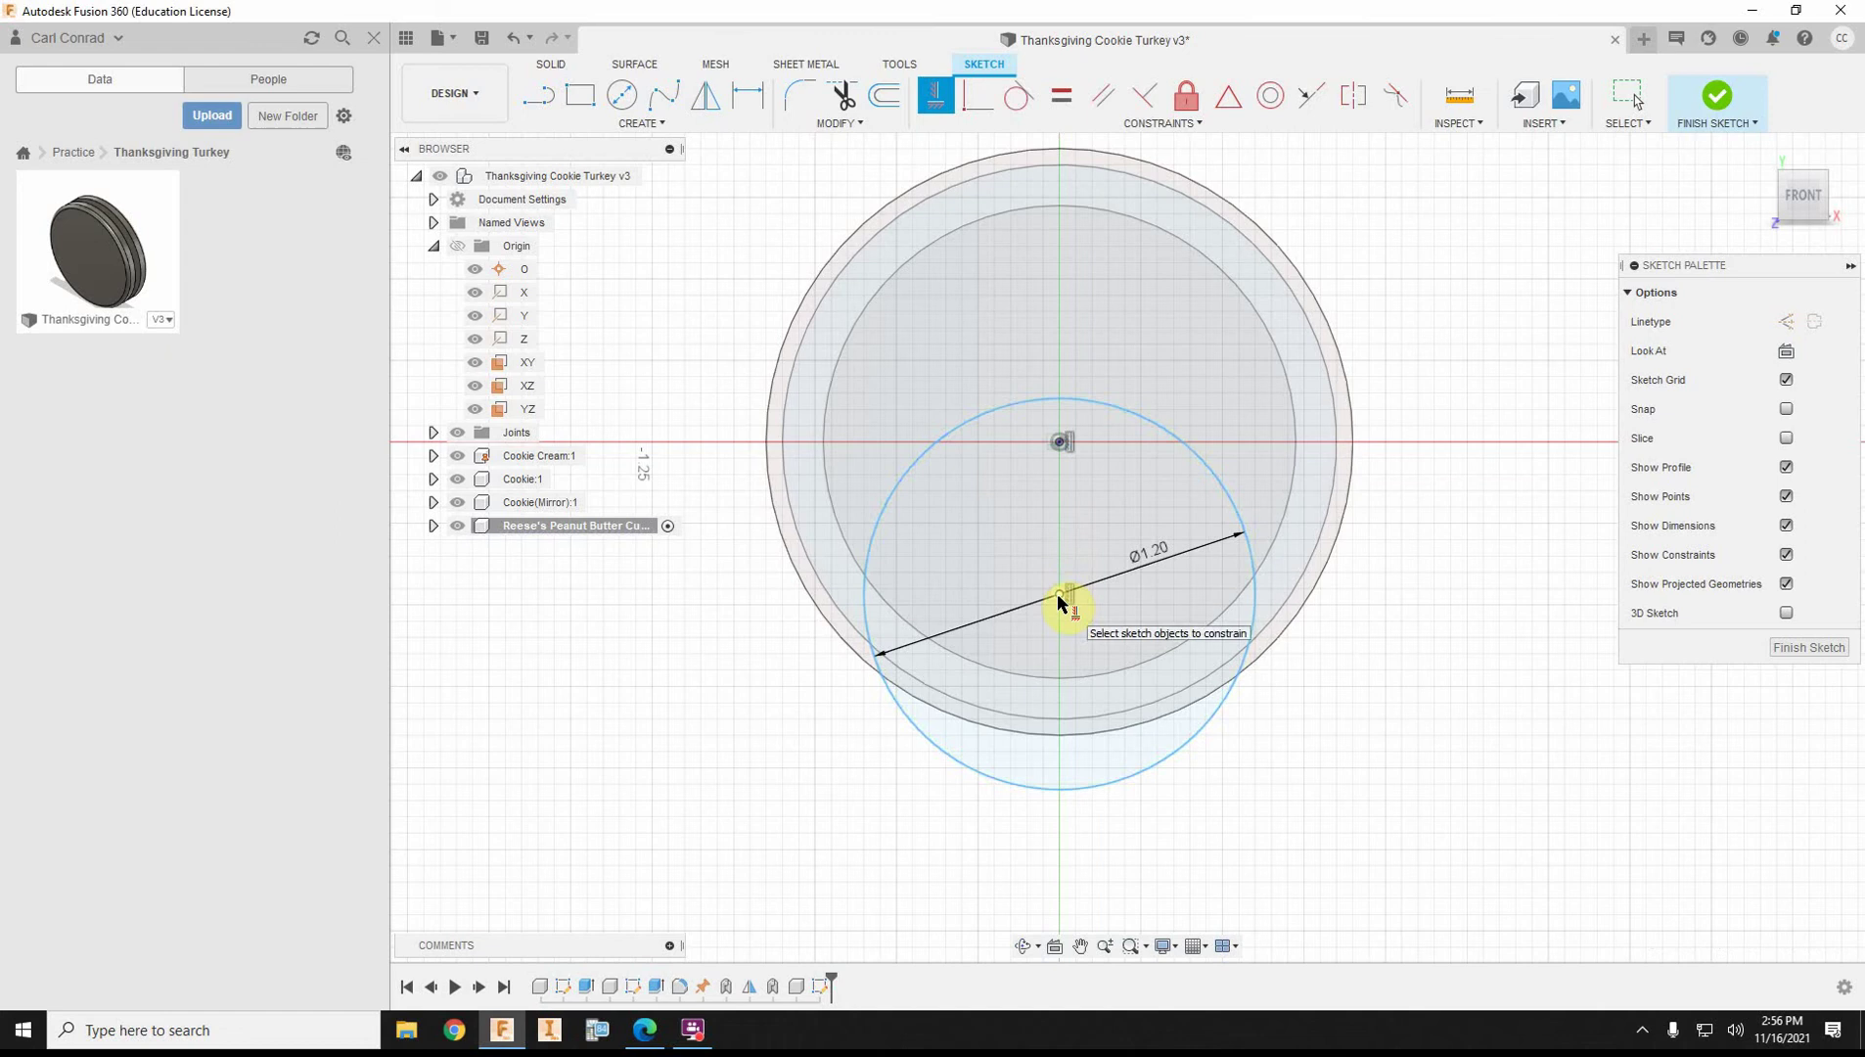
{"action": "left_click", "coordinate": [1019, 95]}
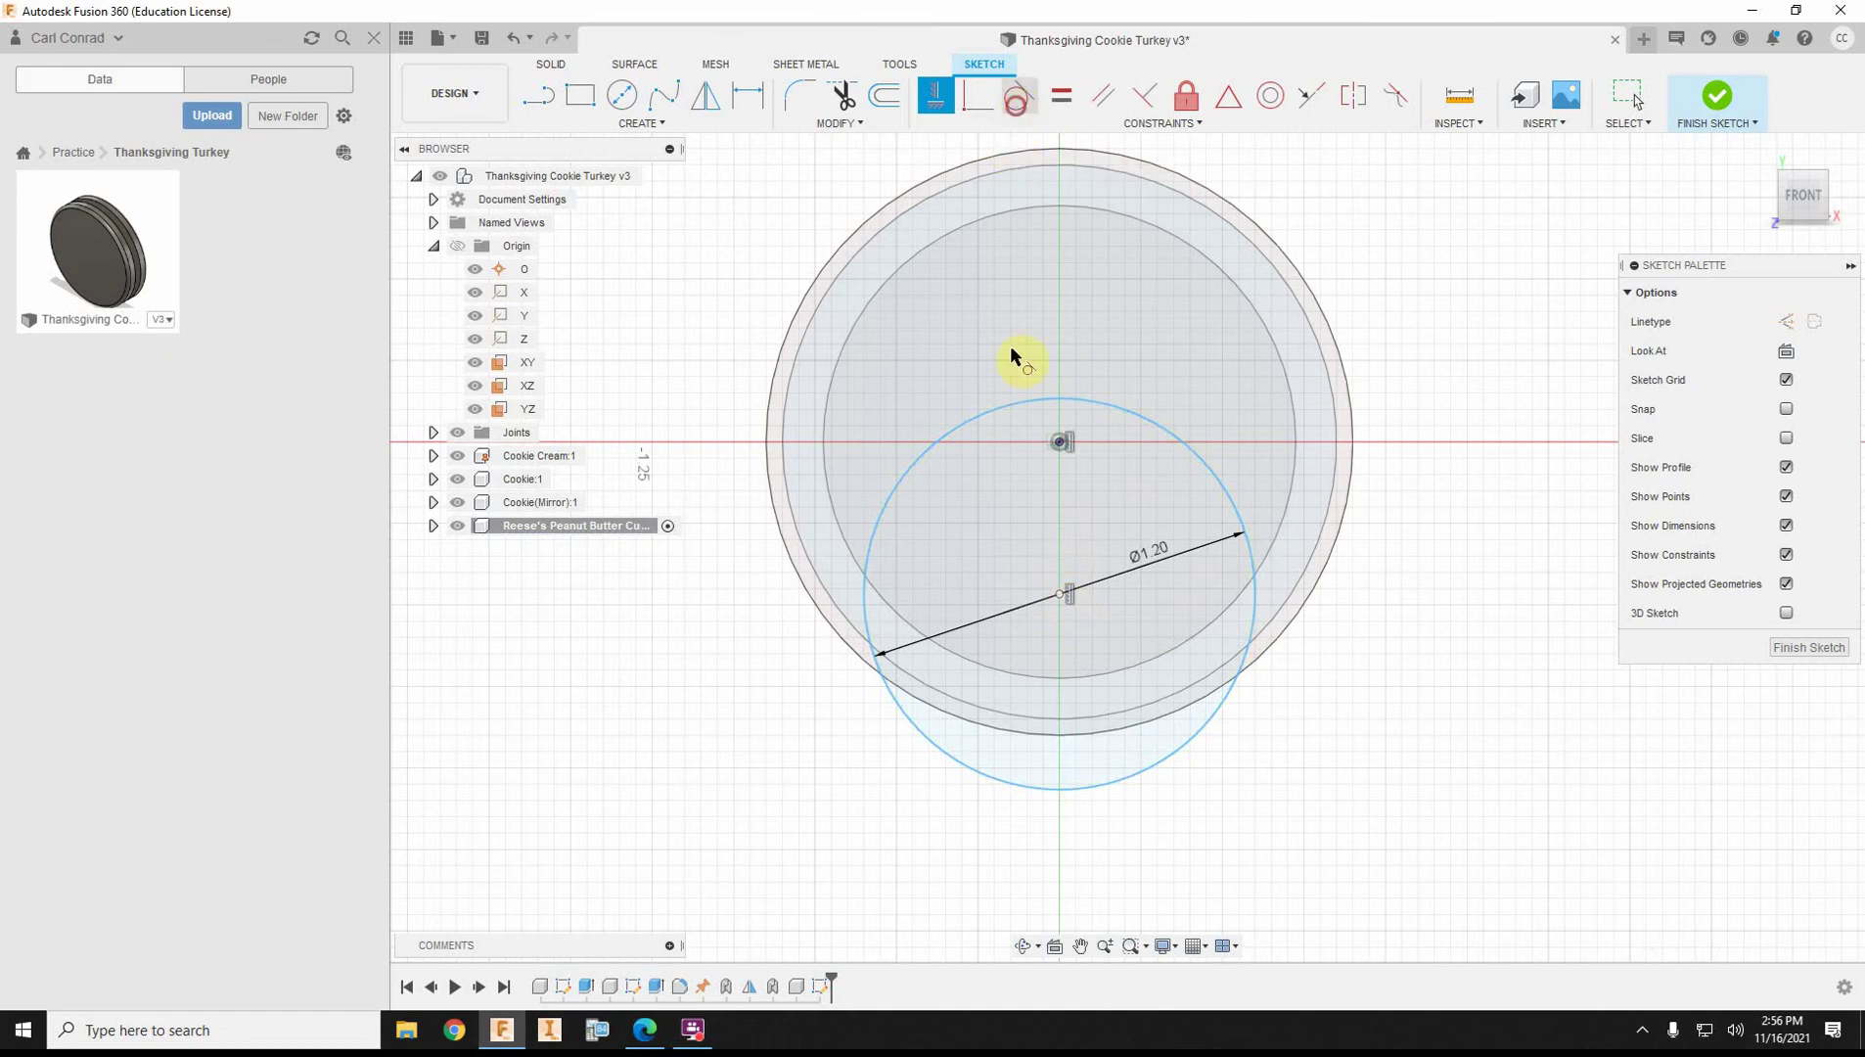
{"action": "left_click", "coordinate": [1069, 794]}
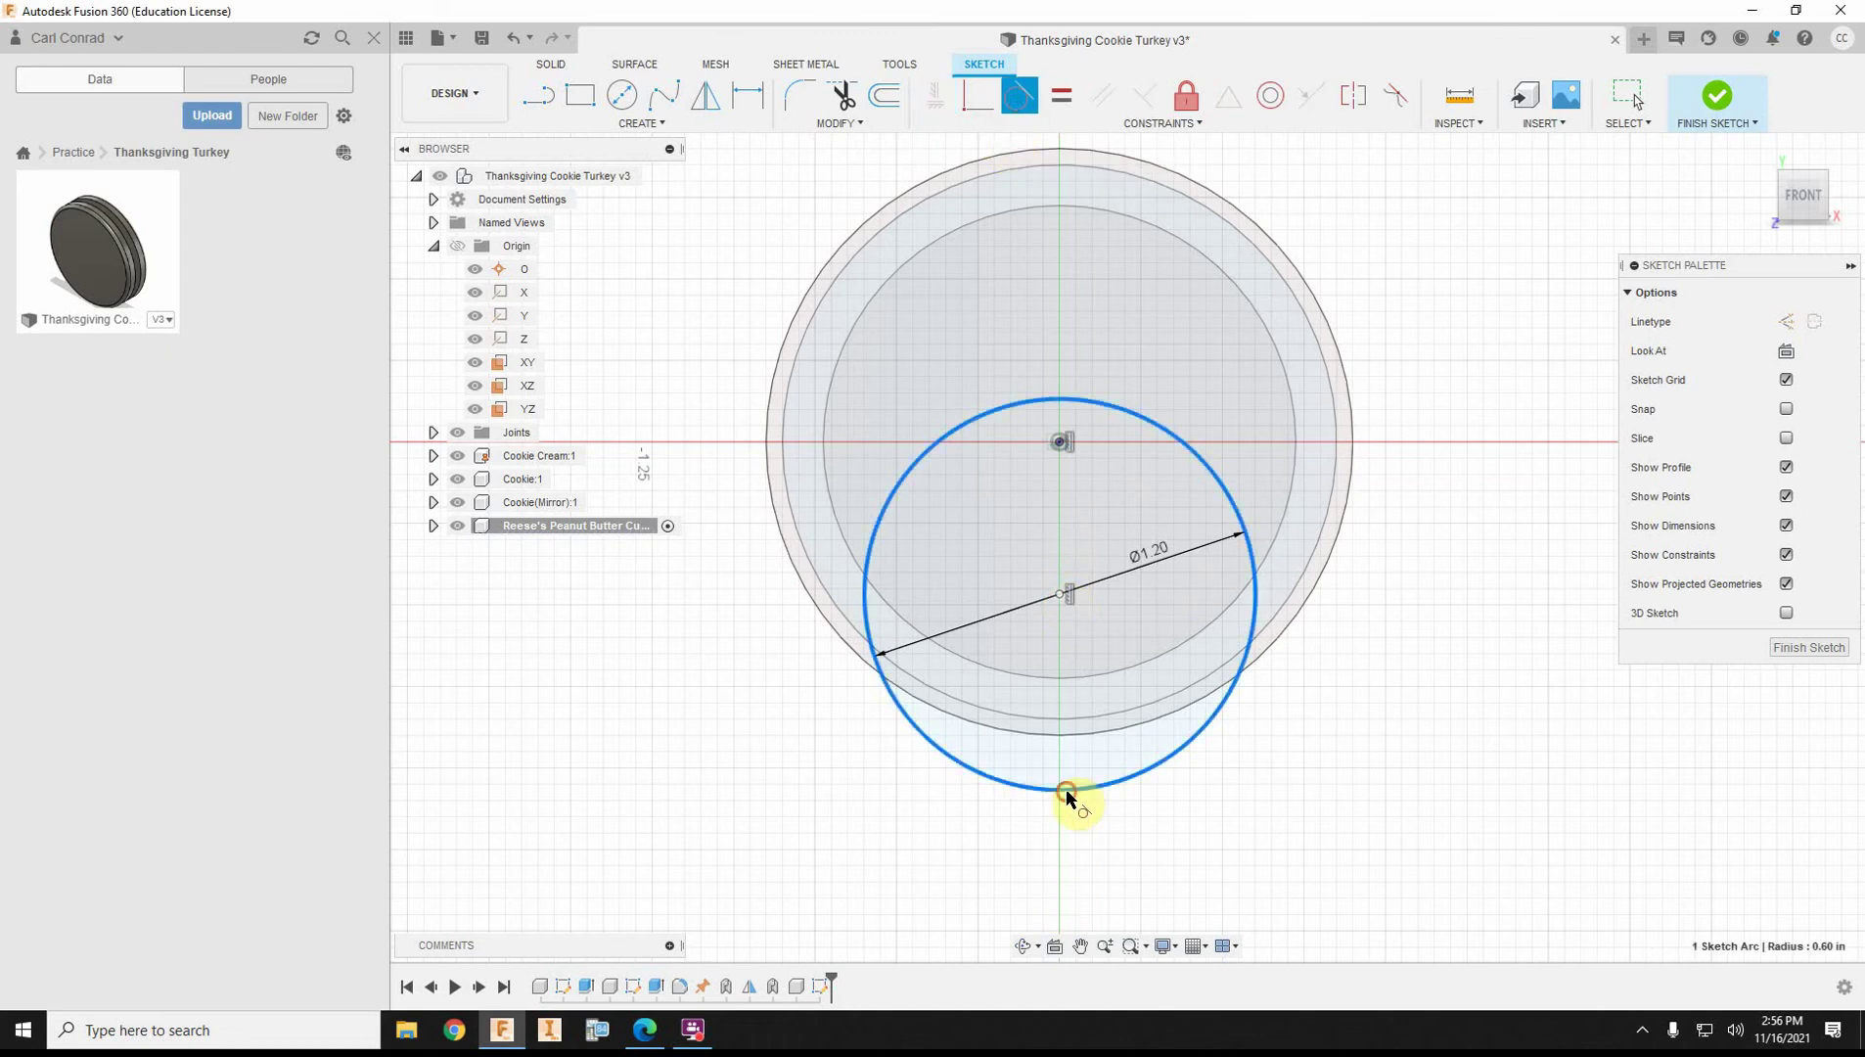
{"action": "left_click", "coordinate": [1060, 740]}
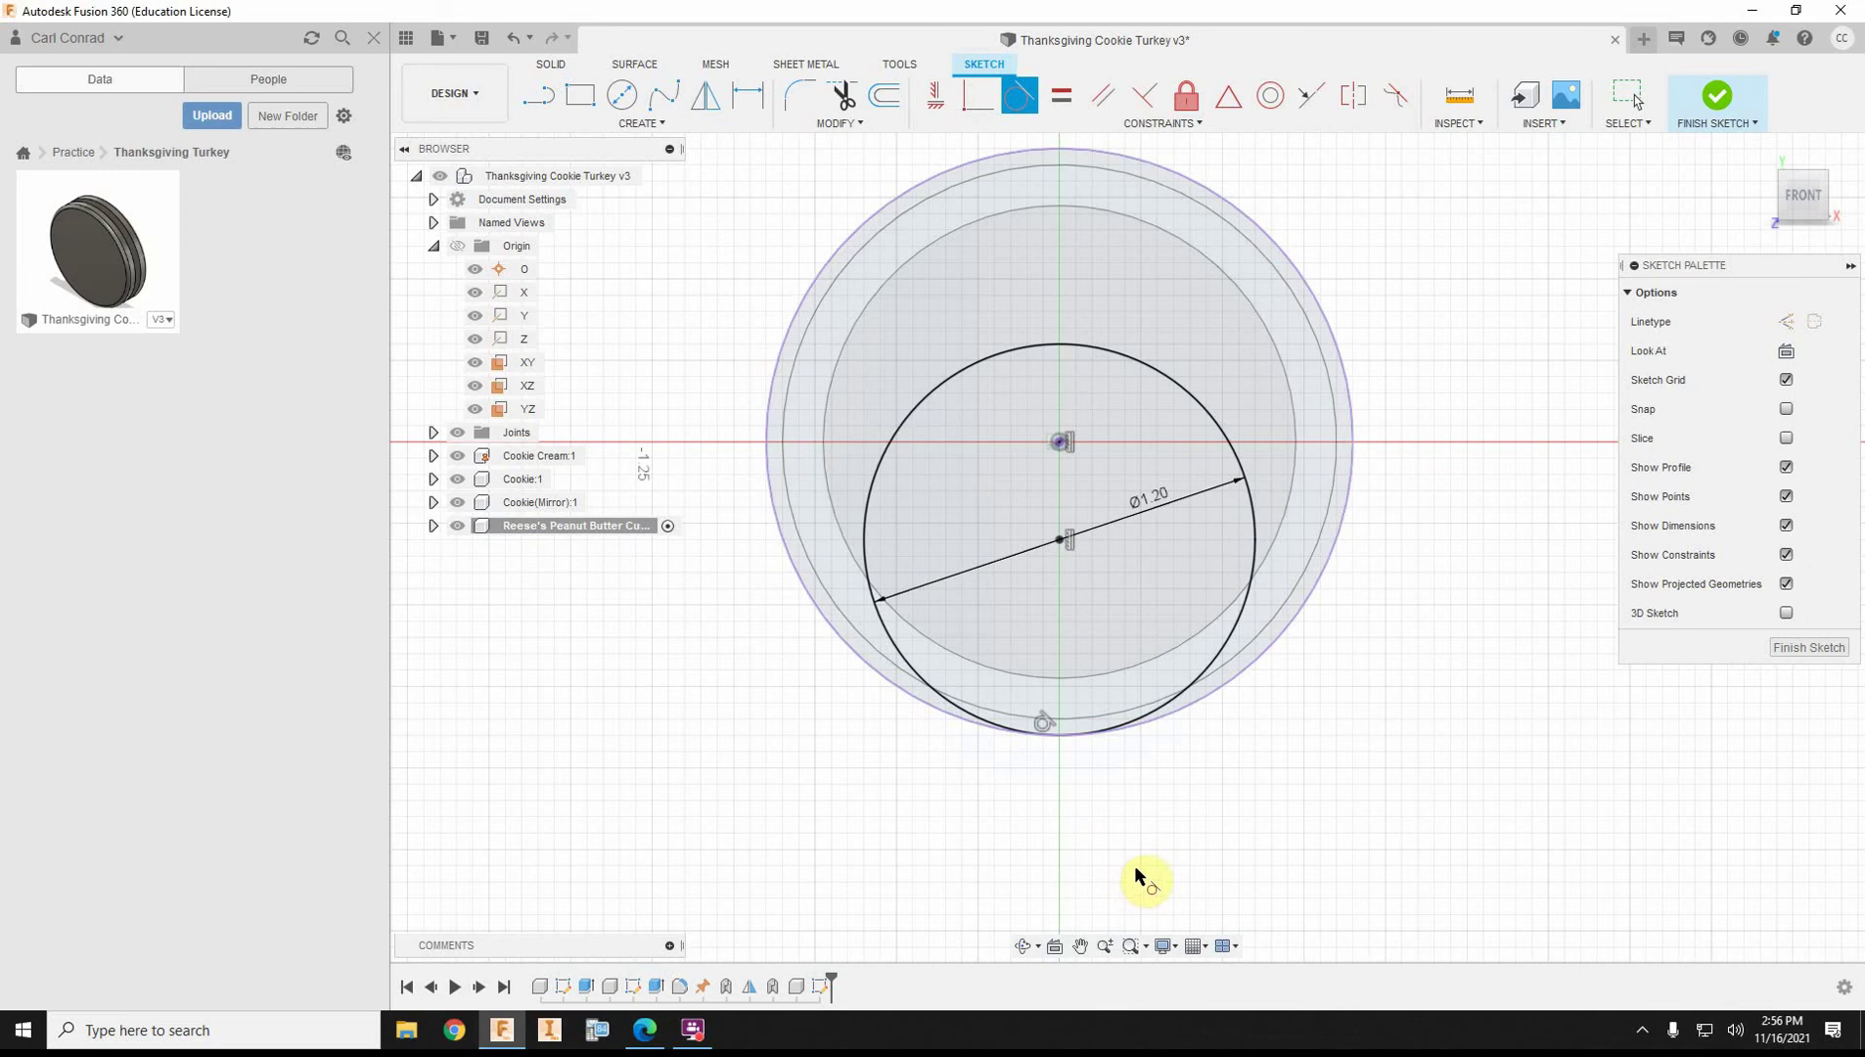
- Convert the 1.2 in circle to construction geometry
{"action": "left_click", "coordinate": [1786, 323]}
{"action": "left_click", "coordinate": [1175, 383]}
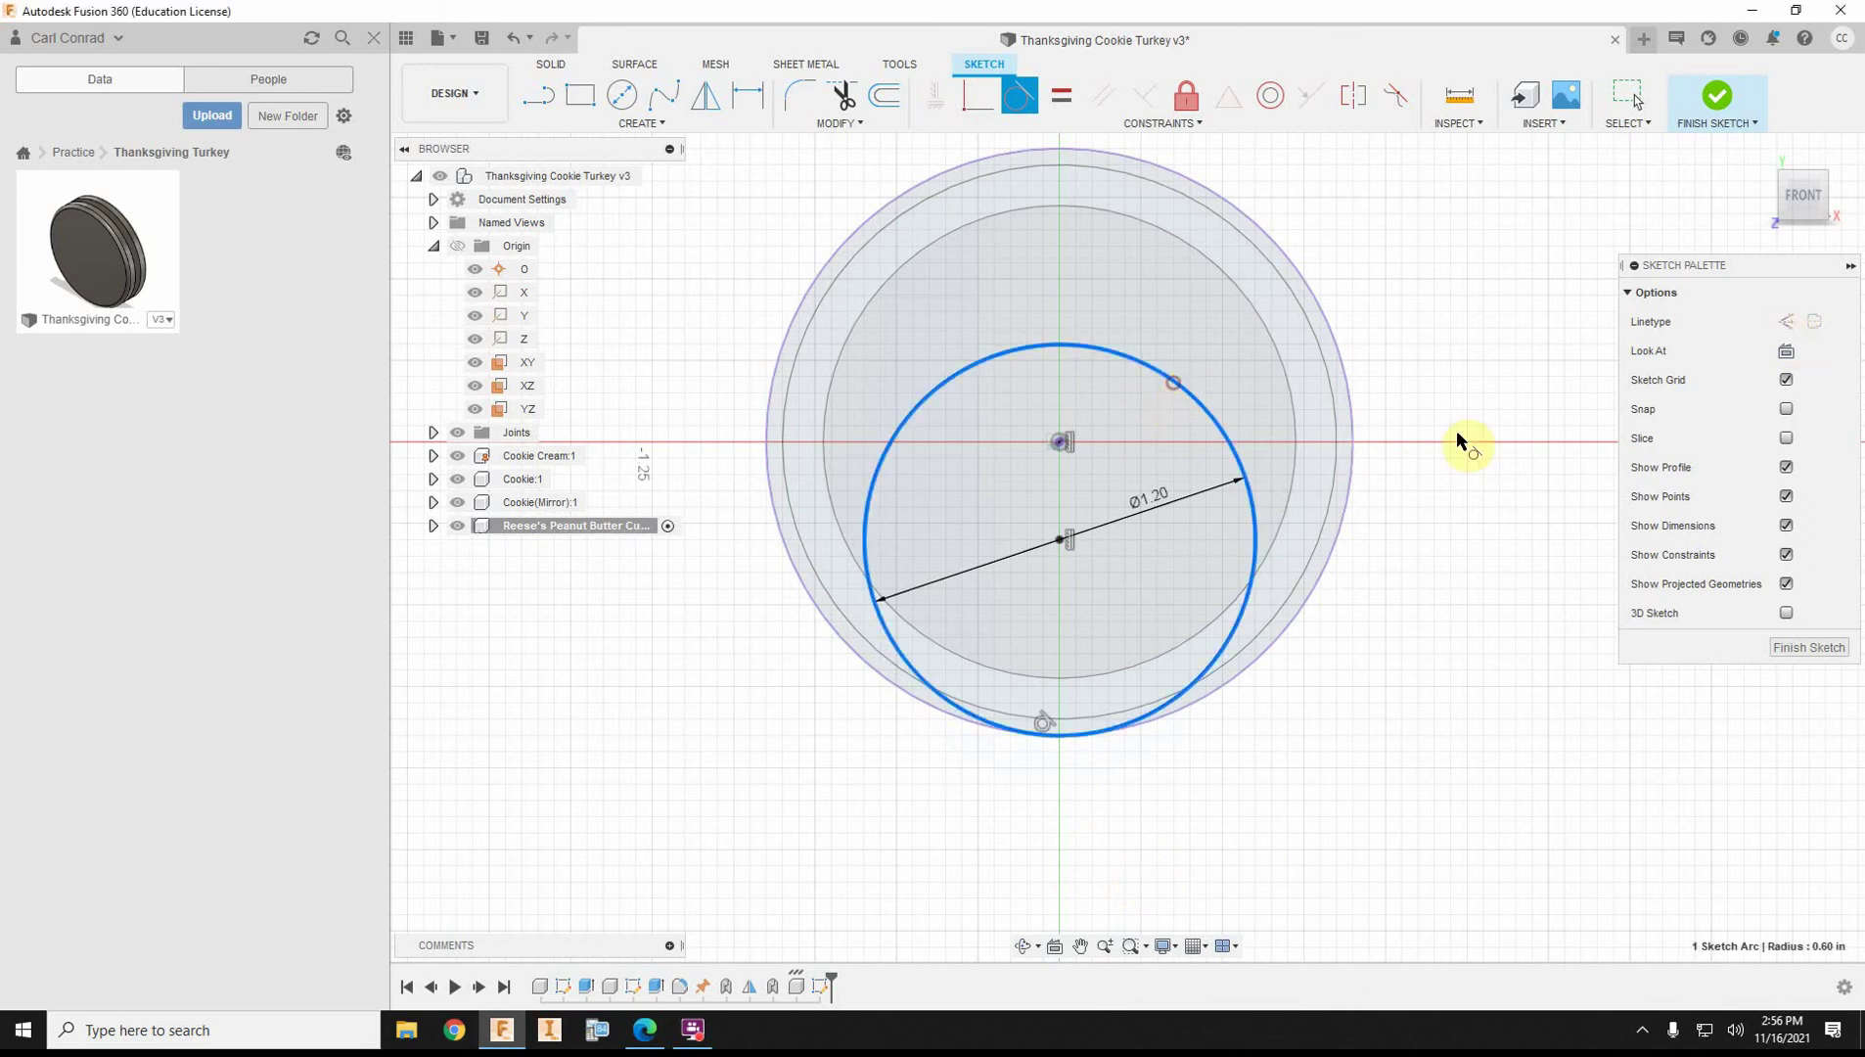
{"action": "left_click", "coordinate": [1787, 322]}
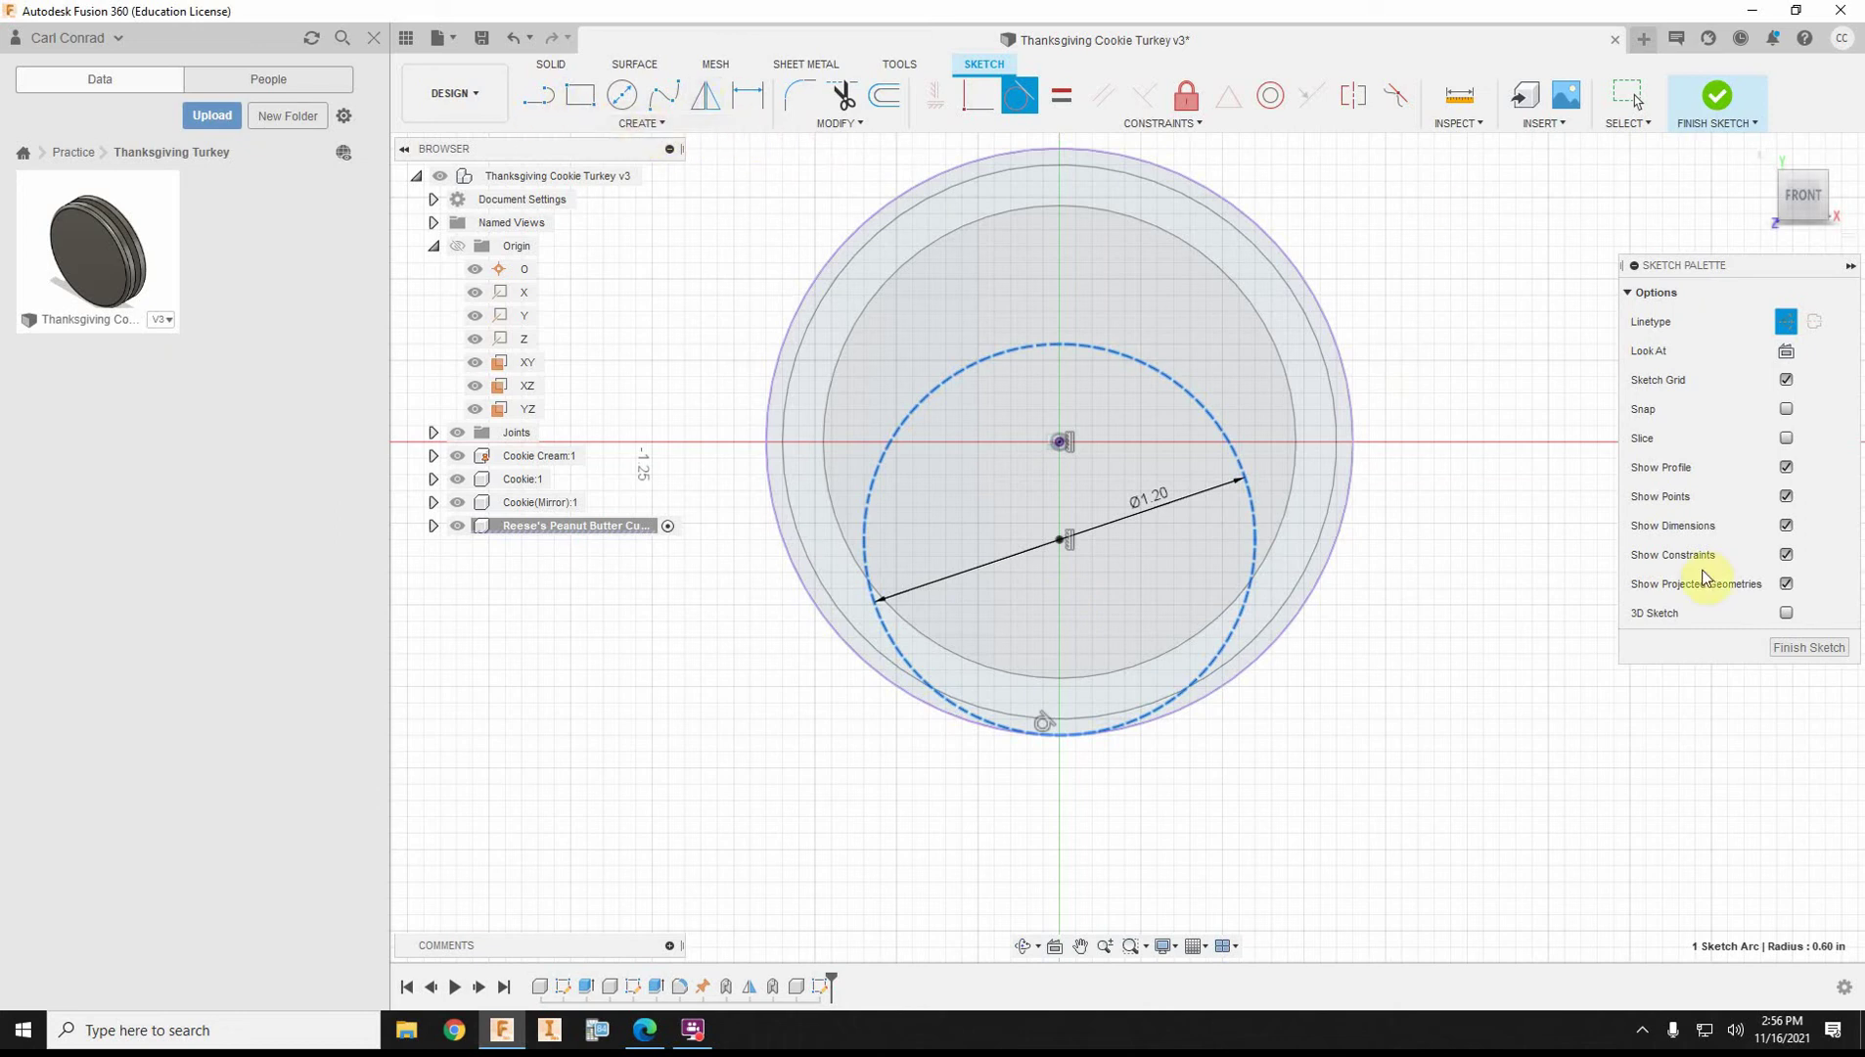
- Draw a concentric 1 in diameter construction circle inside the 1.2 in circle
{"action": "left_click", "coordinate": [622, 98]}
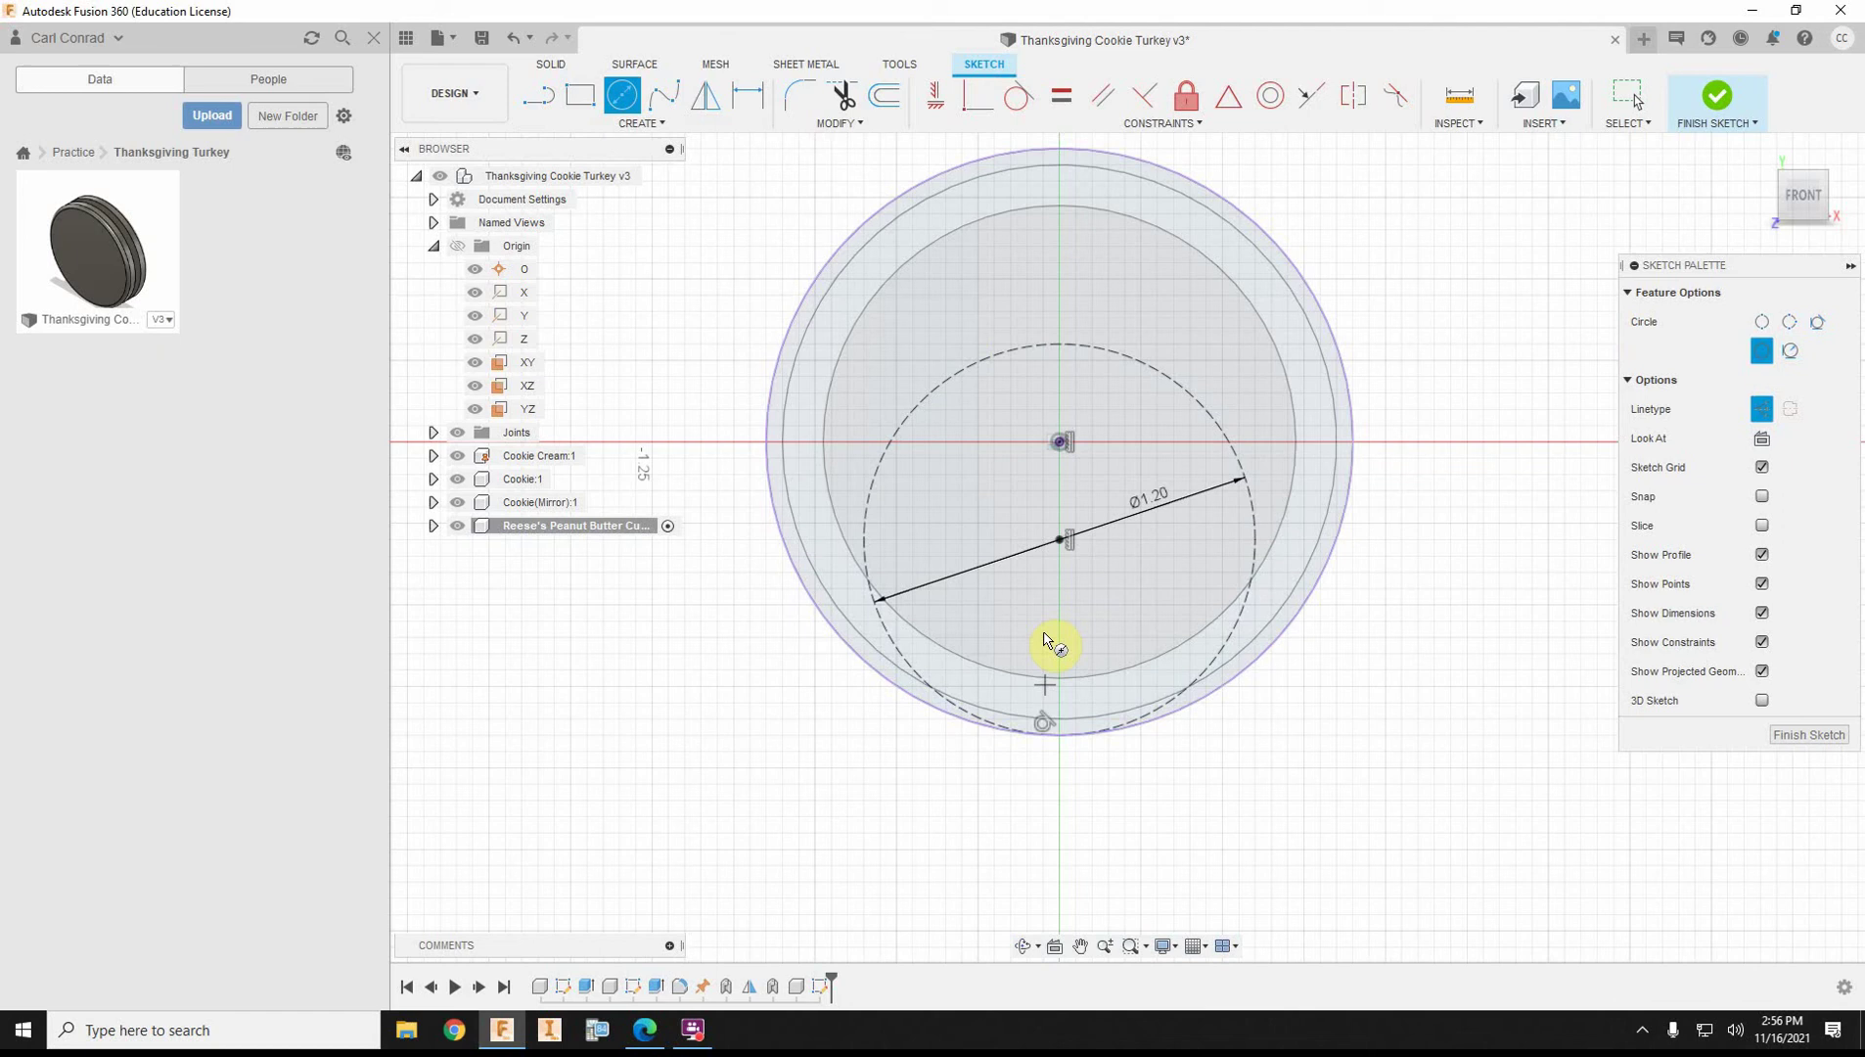
{"action": "left_click", "coordinate": [1061, 541]}
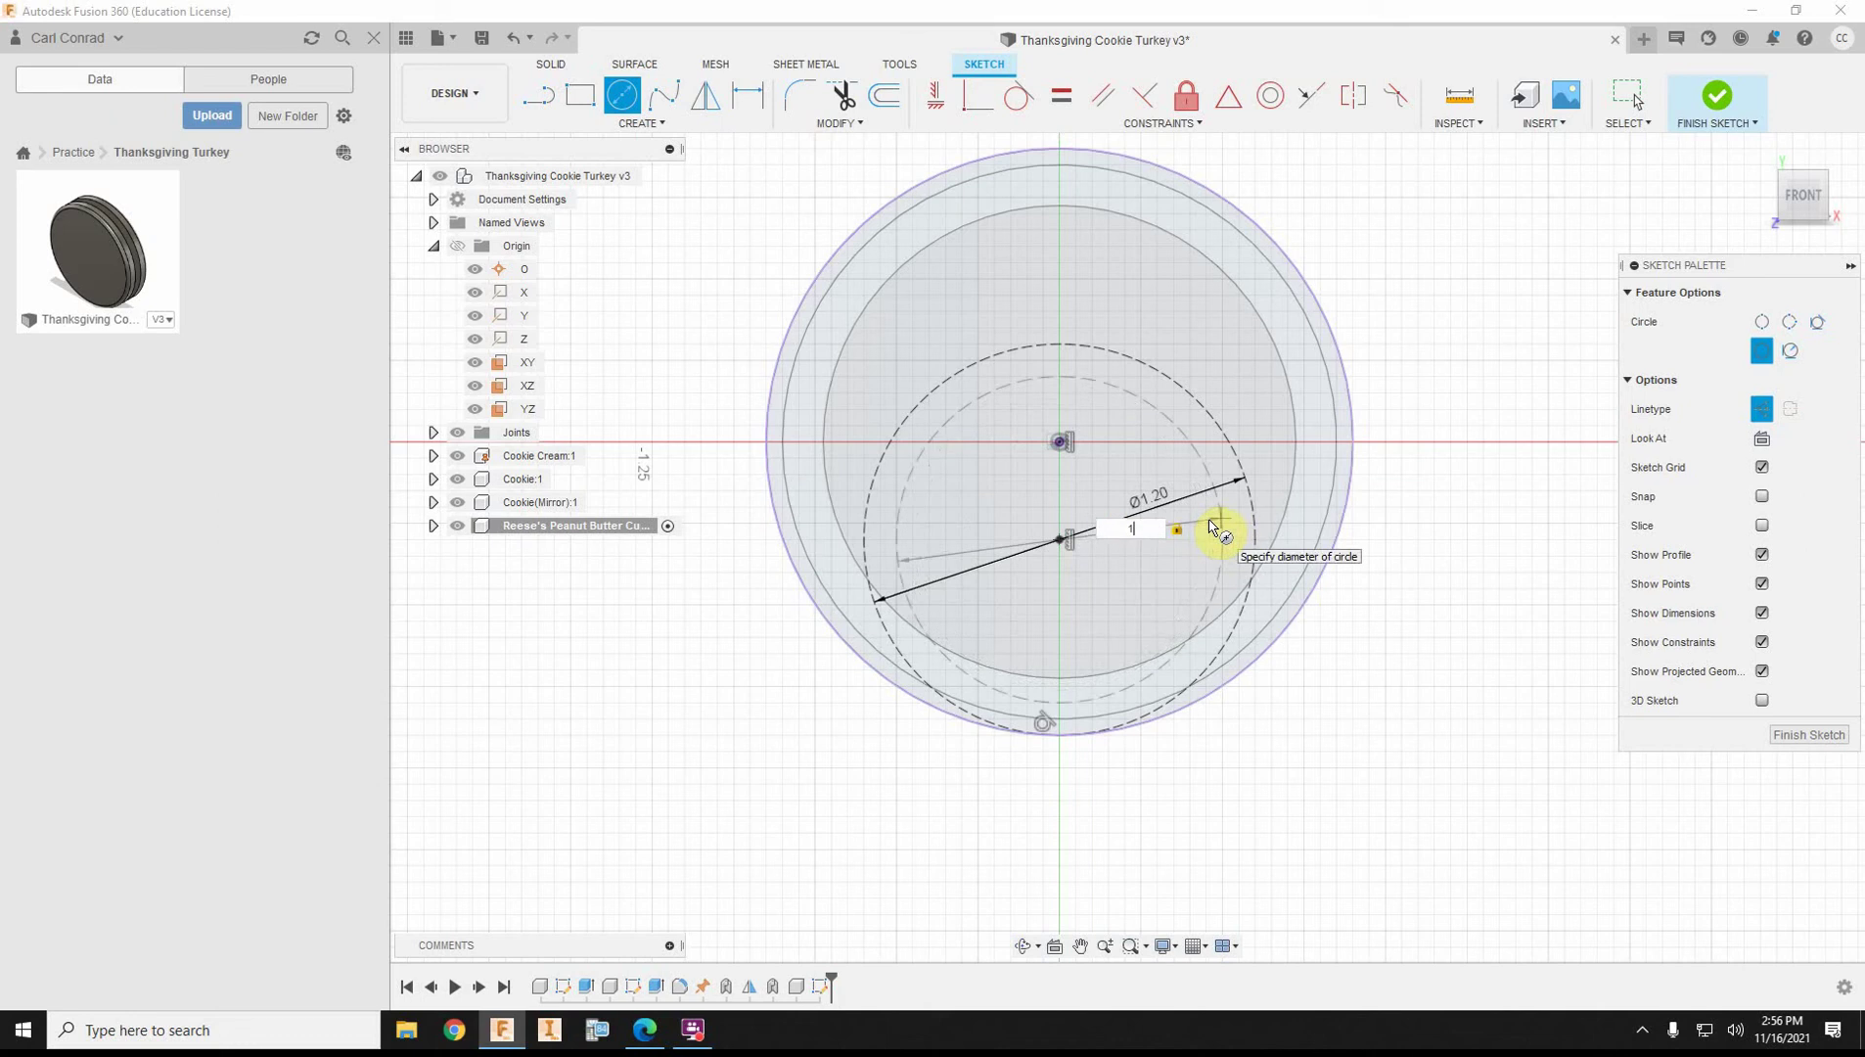
{"action": "key", "text": "Return"}
{"action": "key", "text": "Escape"}
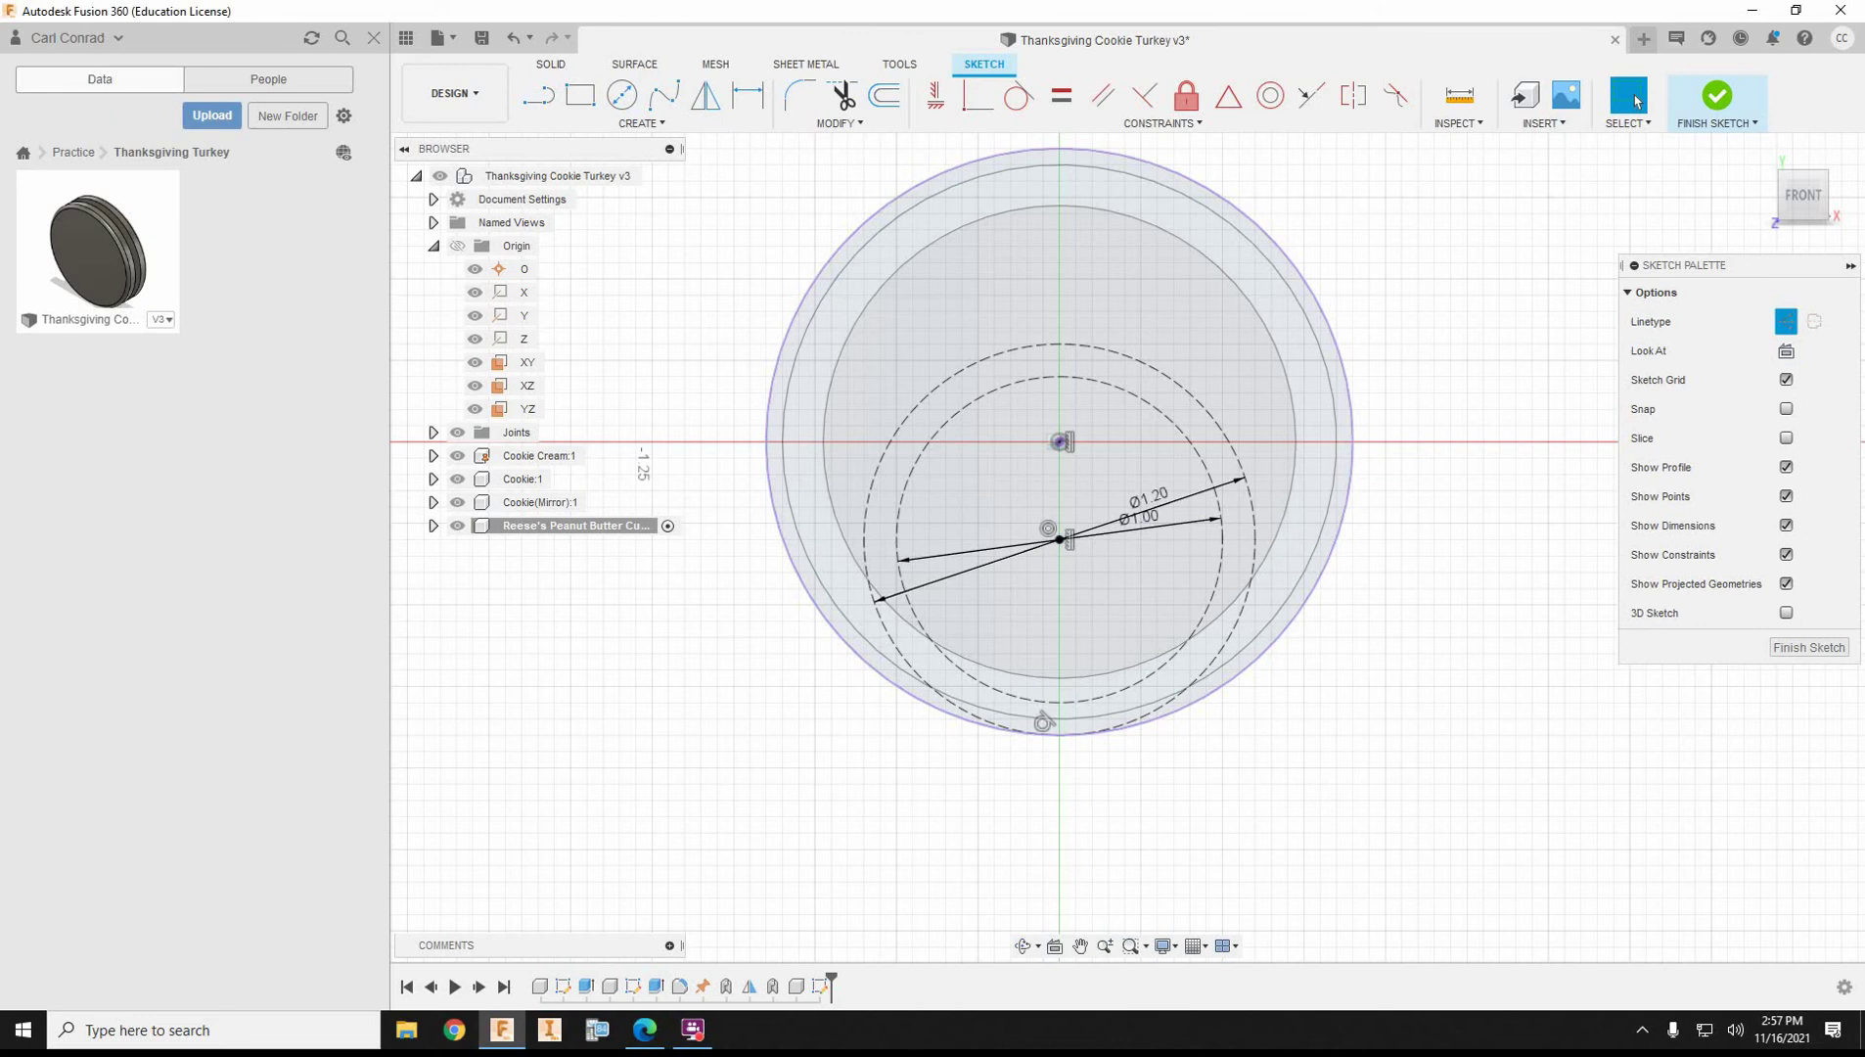
- Compare the circle sizes with the PDF drawing, then turn off construction linetype
{"action": "key", "text": "alt+Tab"}
{"action": "left_click_drag", "start_coordinate": [1289, 145], "coordinate": [990, 116]}
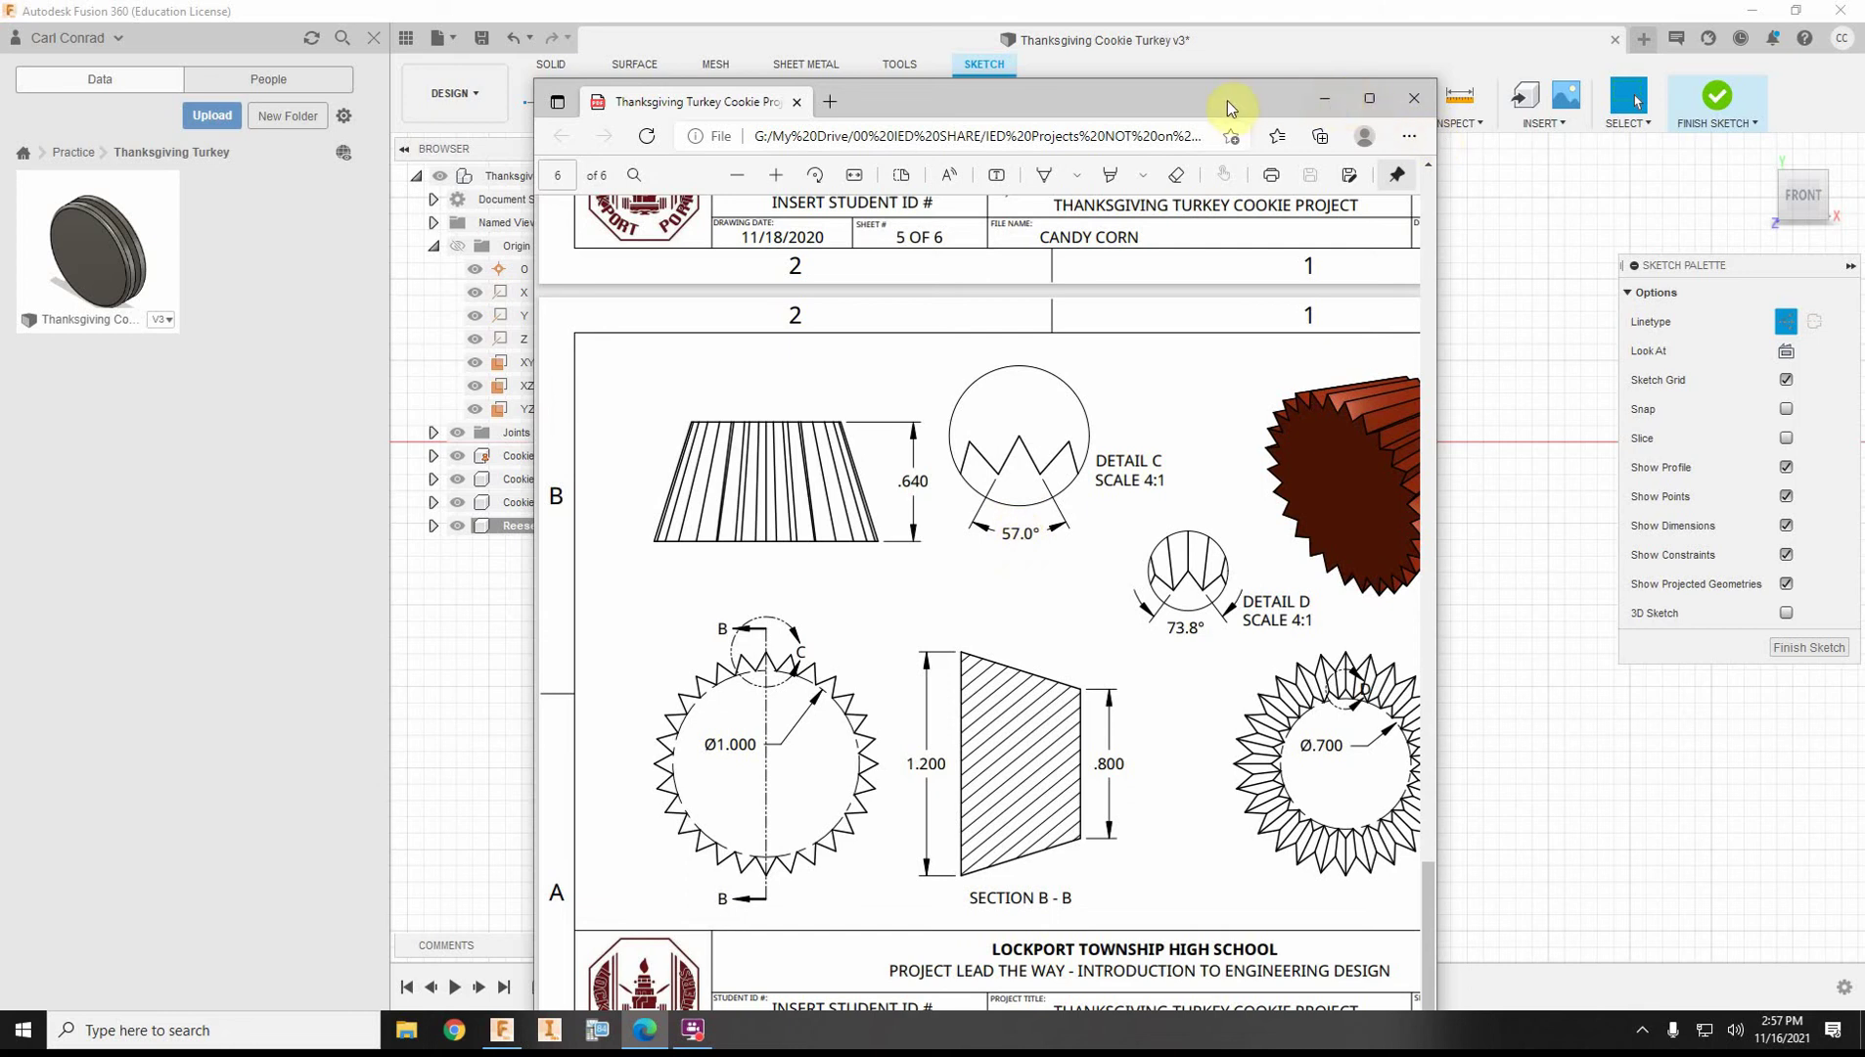
{"action": "left_click", "coordinate": [1325, 98]}
{"action": "scroll", "coordinate": [1066, 423], "scroll_direction": "up", "scroll_amount": 2}
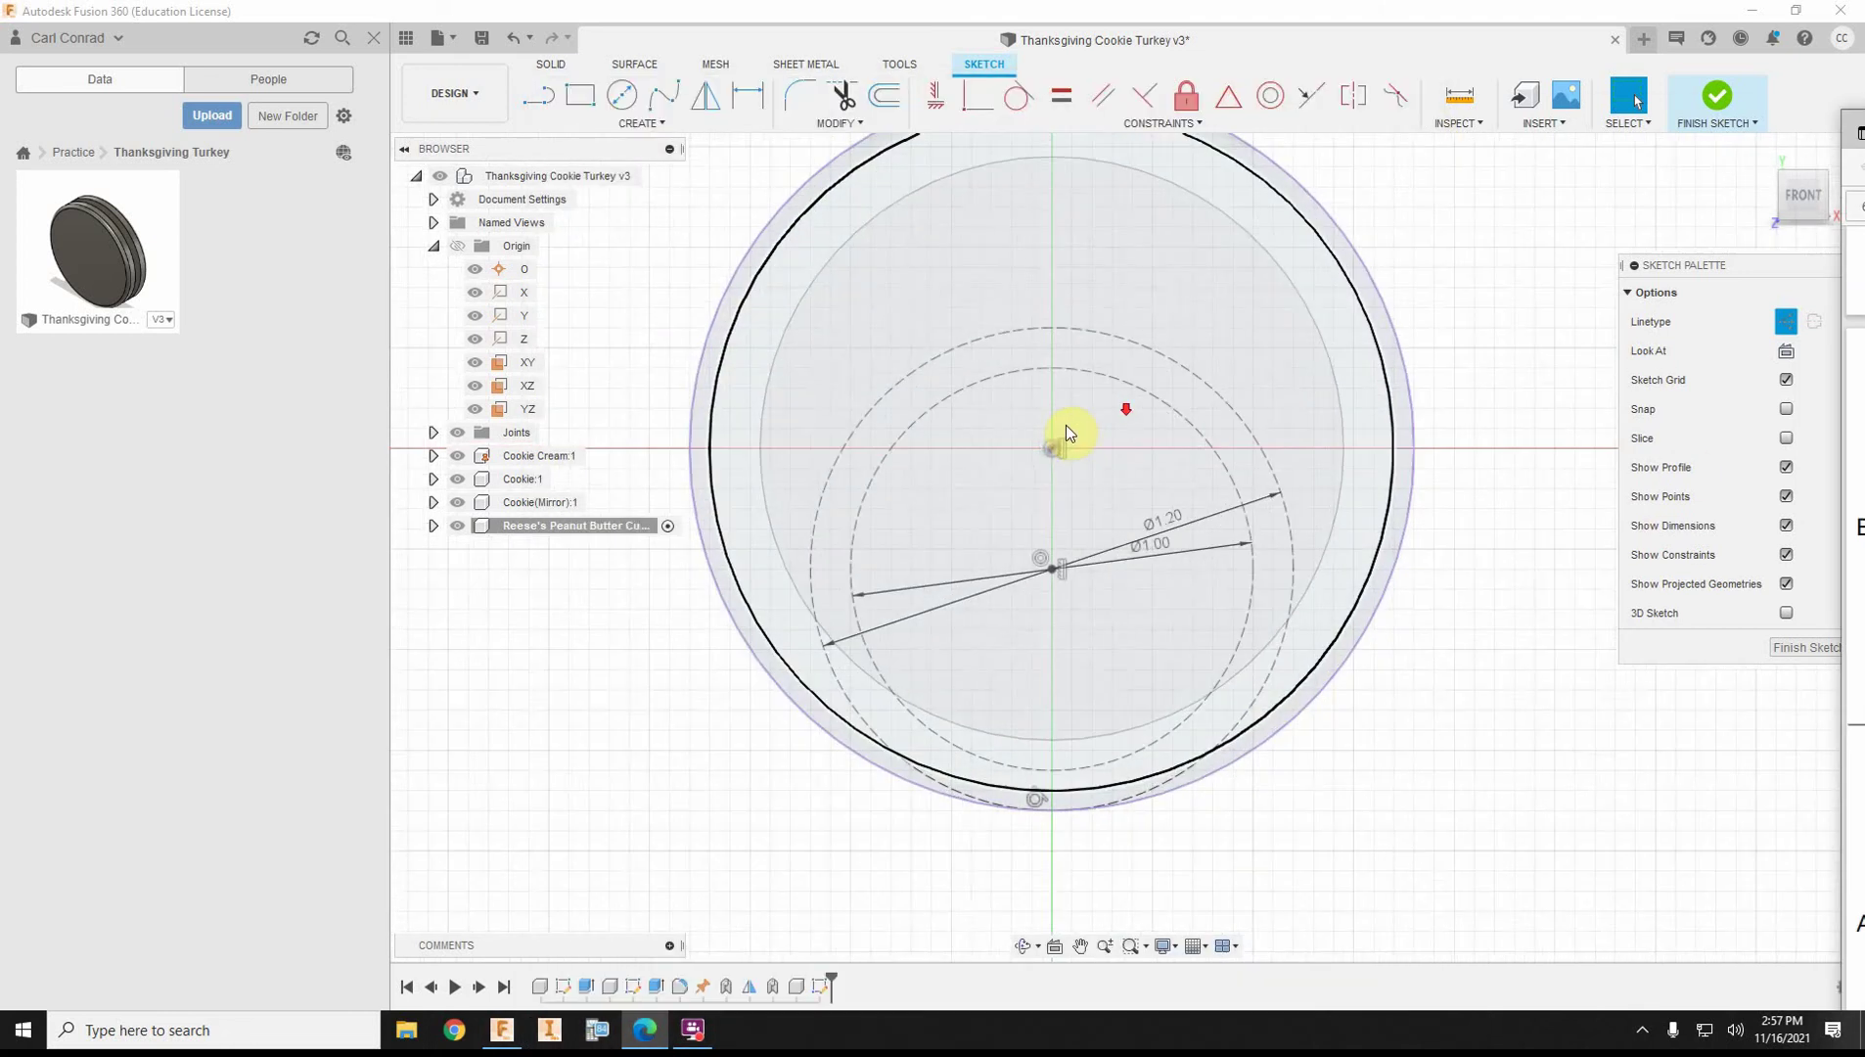
{"action": "scroll", "coordinate": [984, 586], "scroll_direction": "up", "scroll_amount": 1}
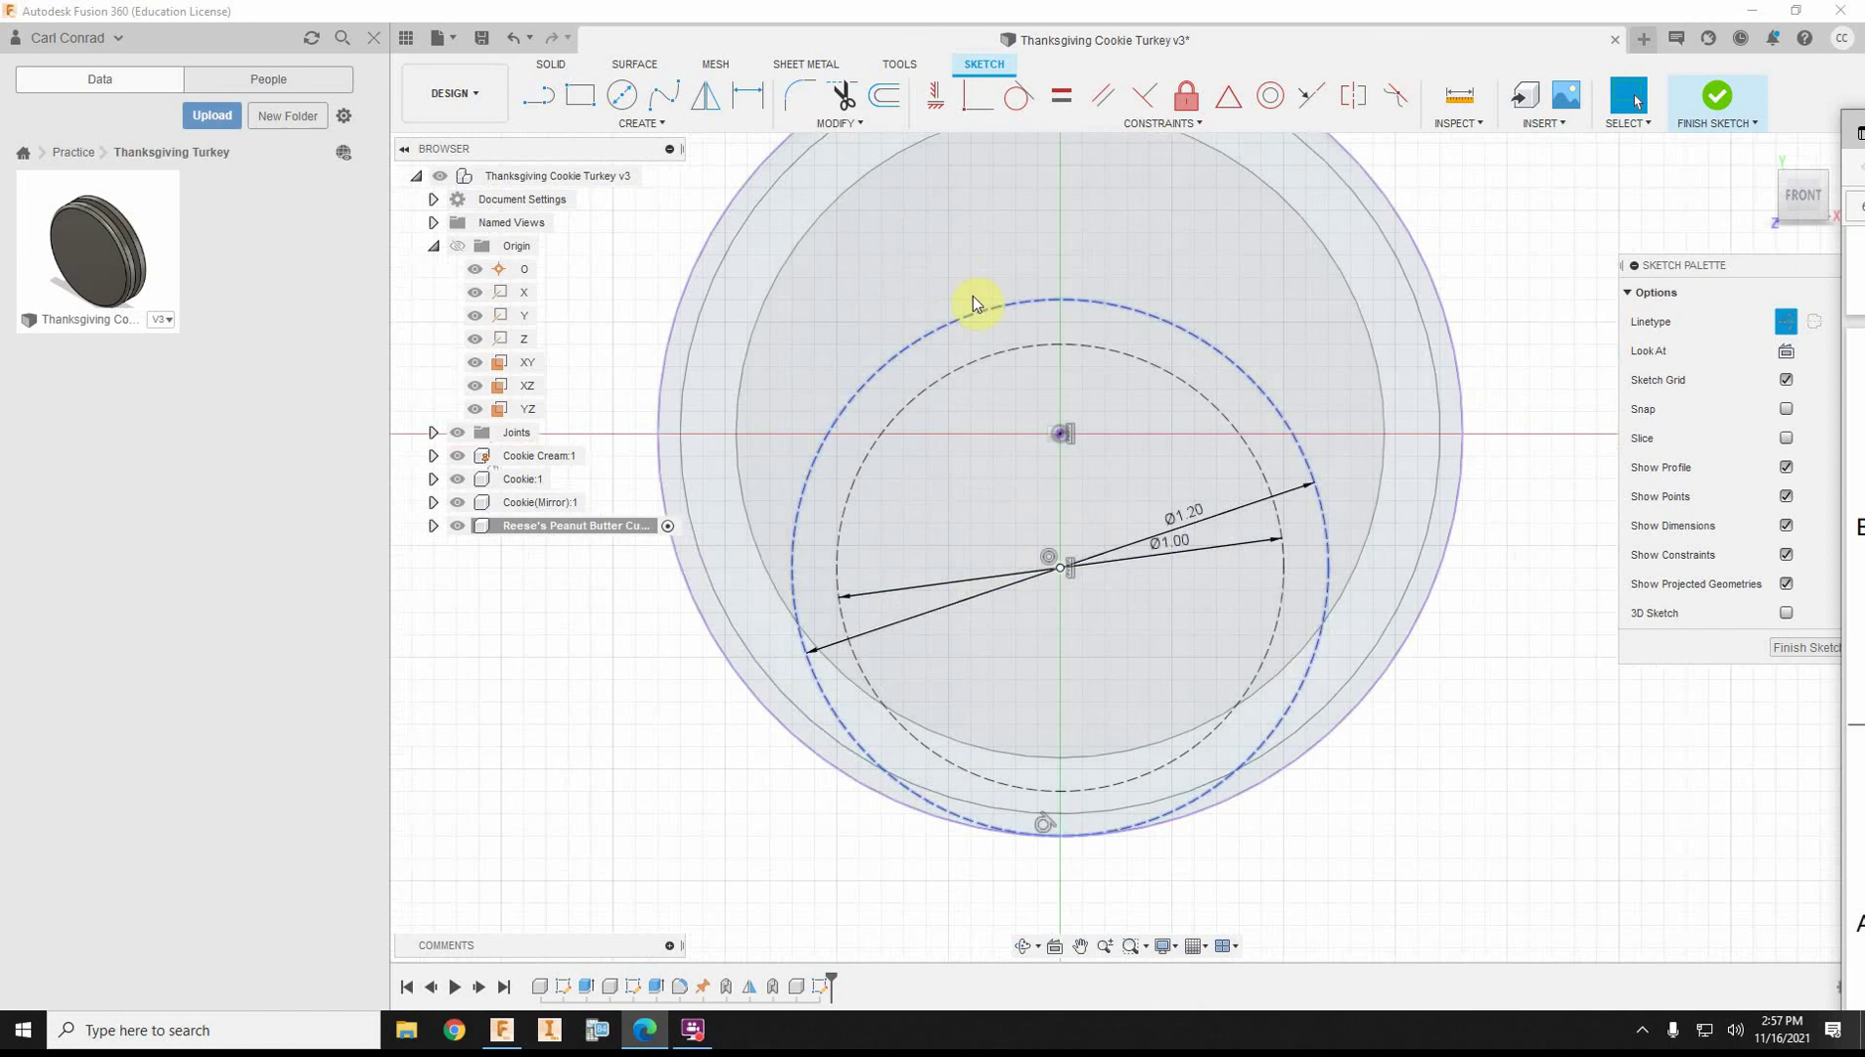
{"action": "left_click", "coordinate": [1786, 321]}
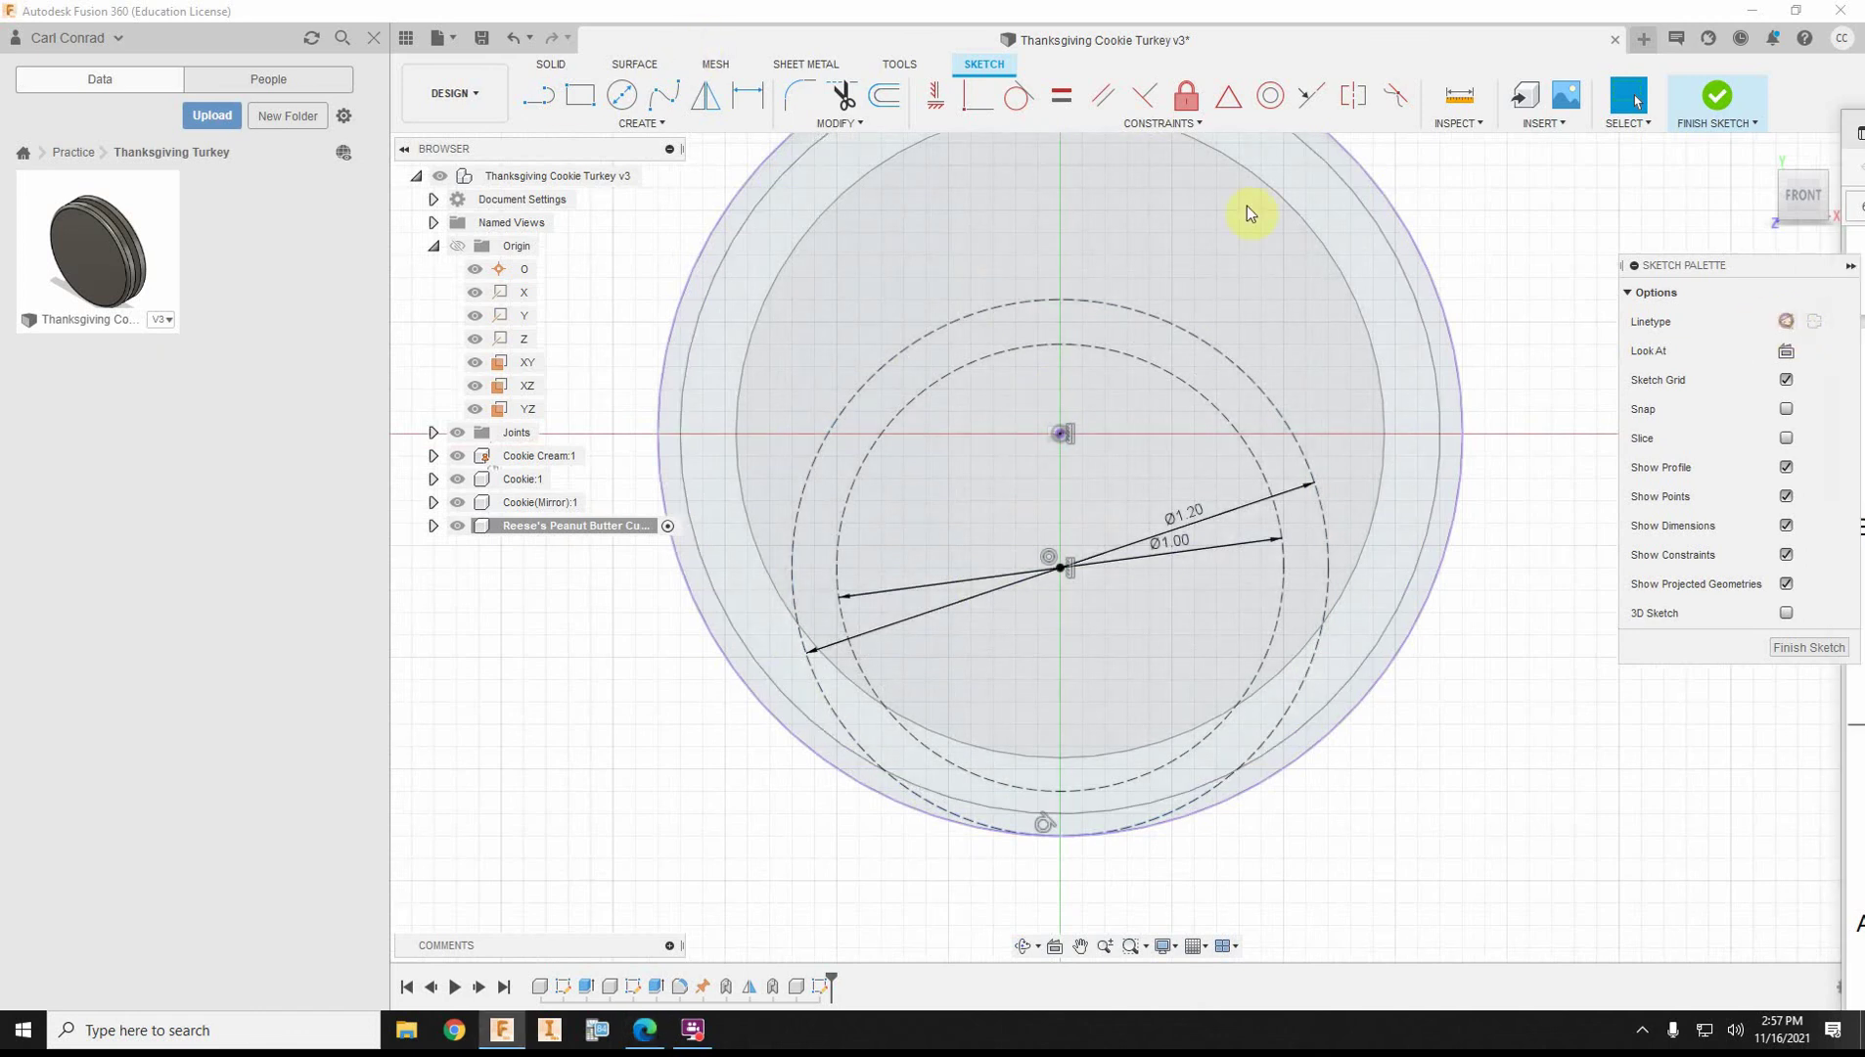
- Draw two lines forming a V tooth between the inner and outer circles
{"action": "left_click", "coordinate": [539, 97]}
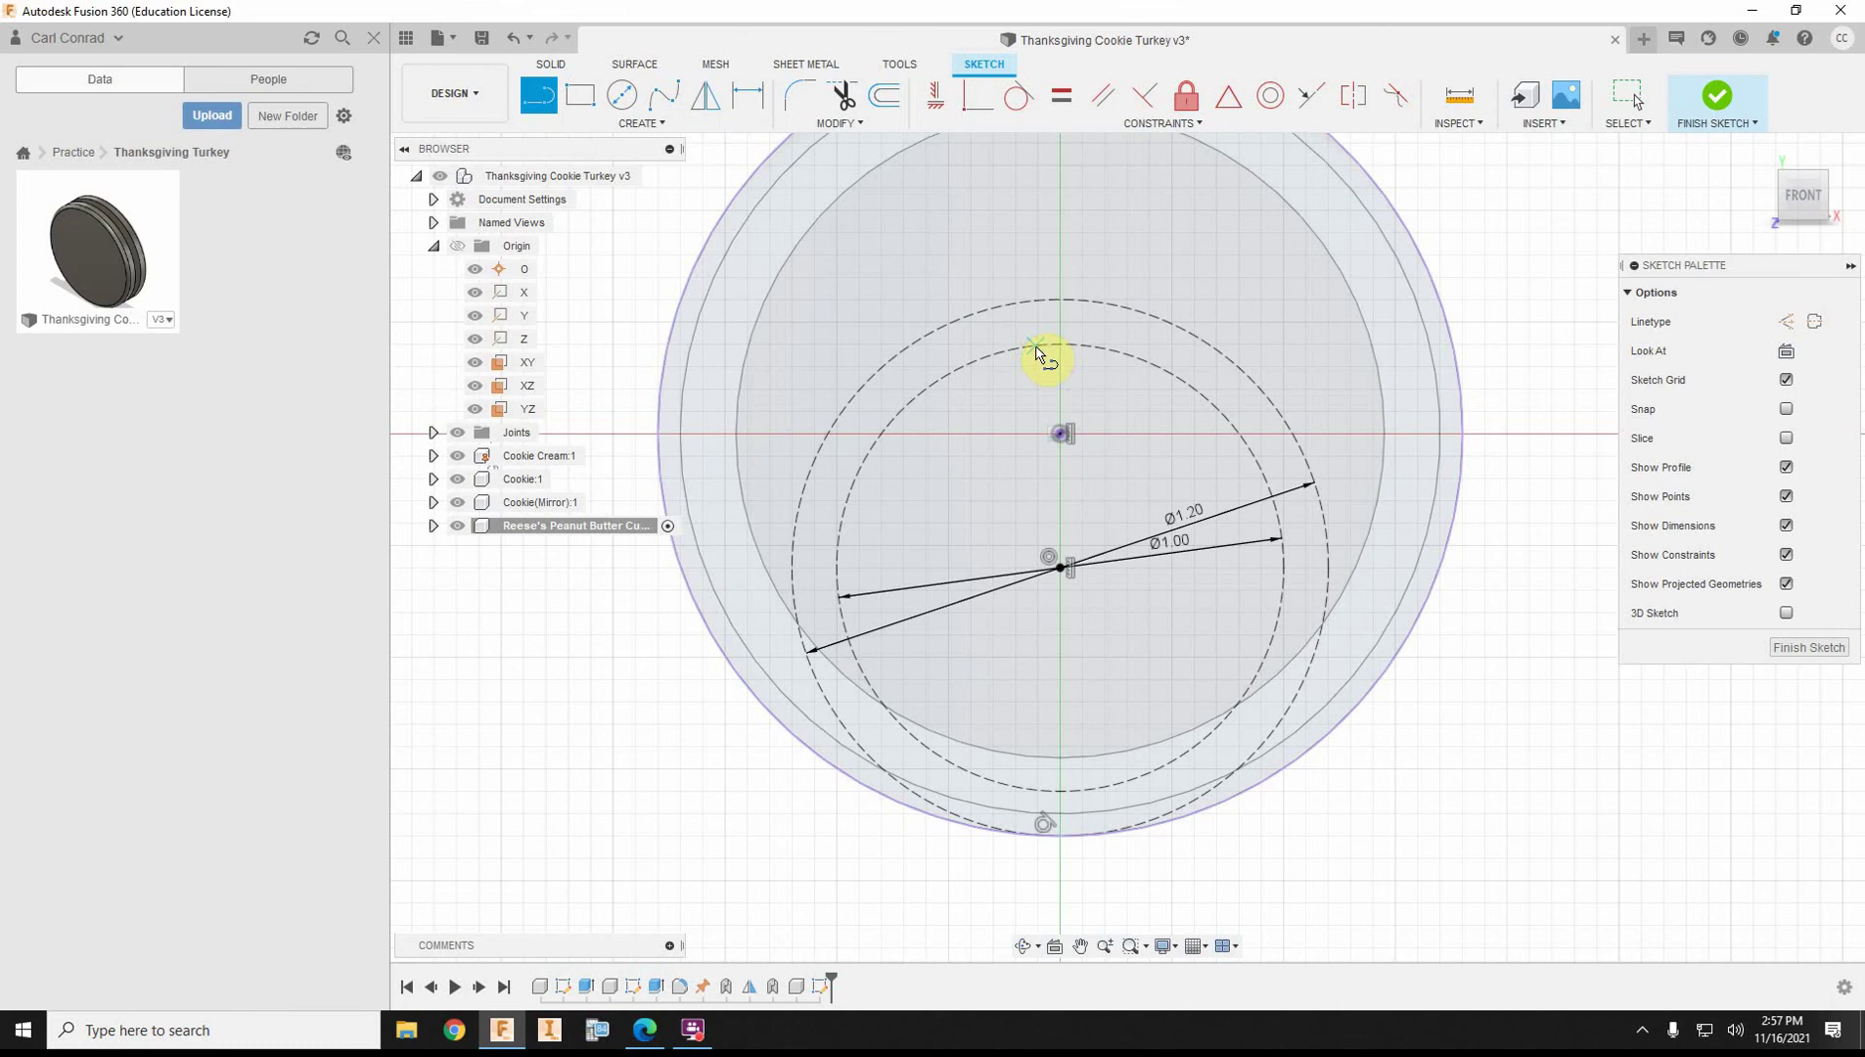
{"action": "left_click", "coordinate": [1038, 348]}
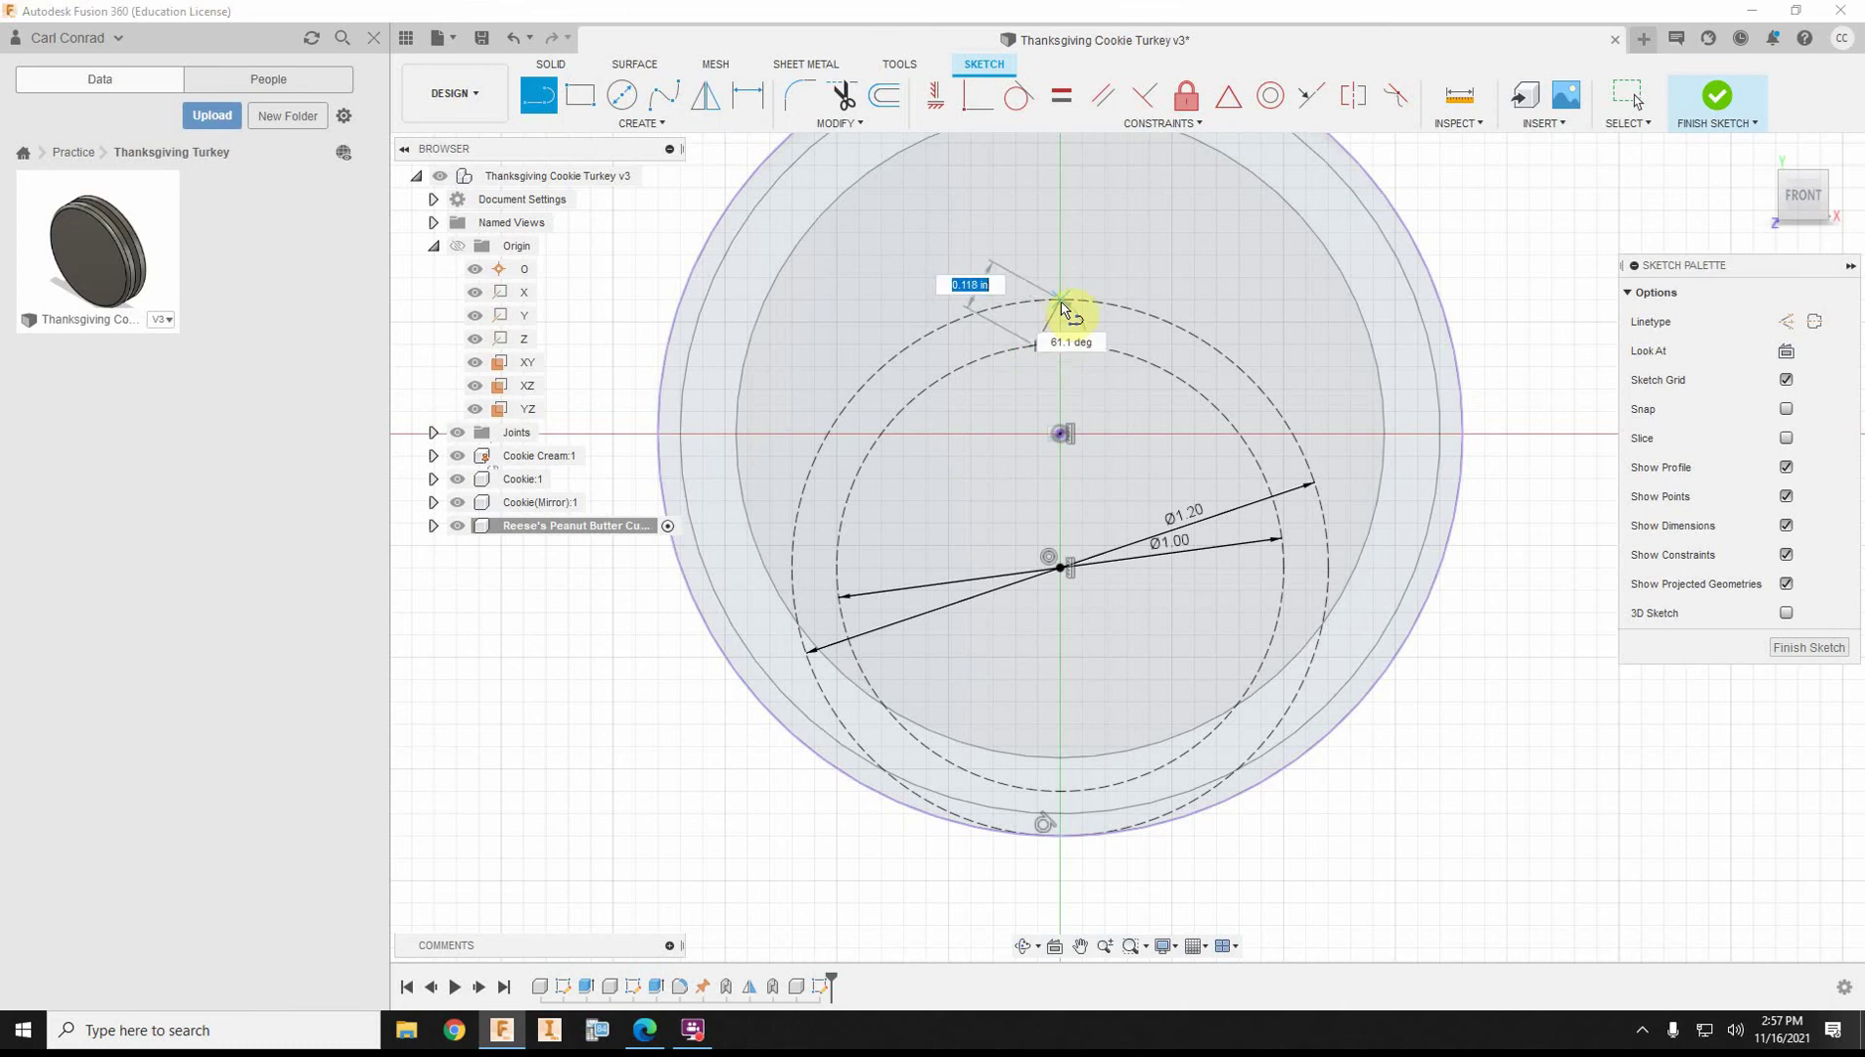
{"action": "left_click", "coordinate": [1061, 302]}
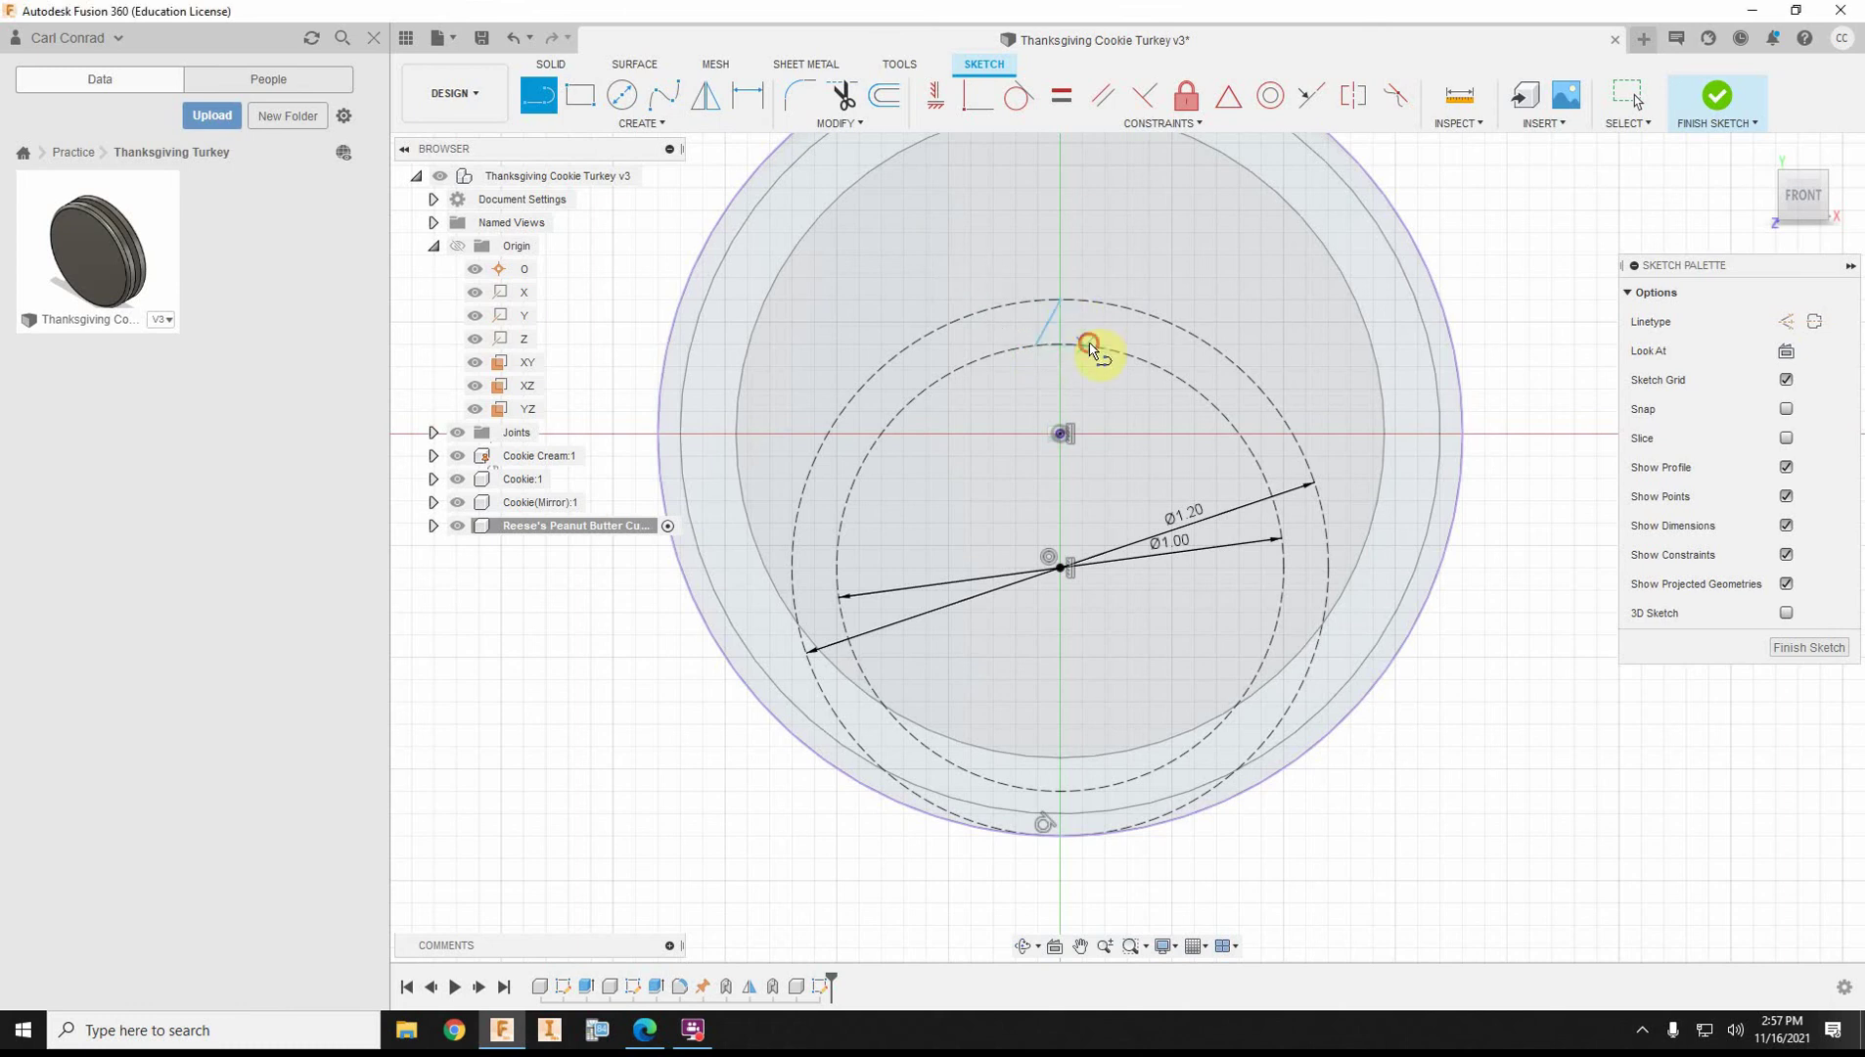
{"action": "left_click", "coordinate": [1084, 345]}
{"action": "scroll", "coordinate": [1083, 408], "scroll_direction": "up", "scroll_amount": 3}
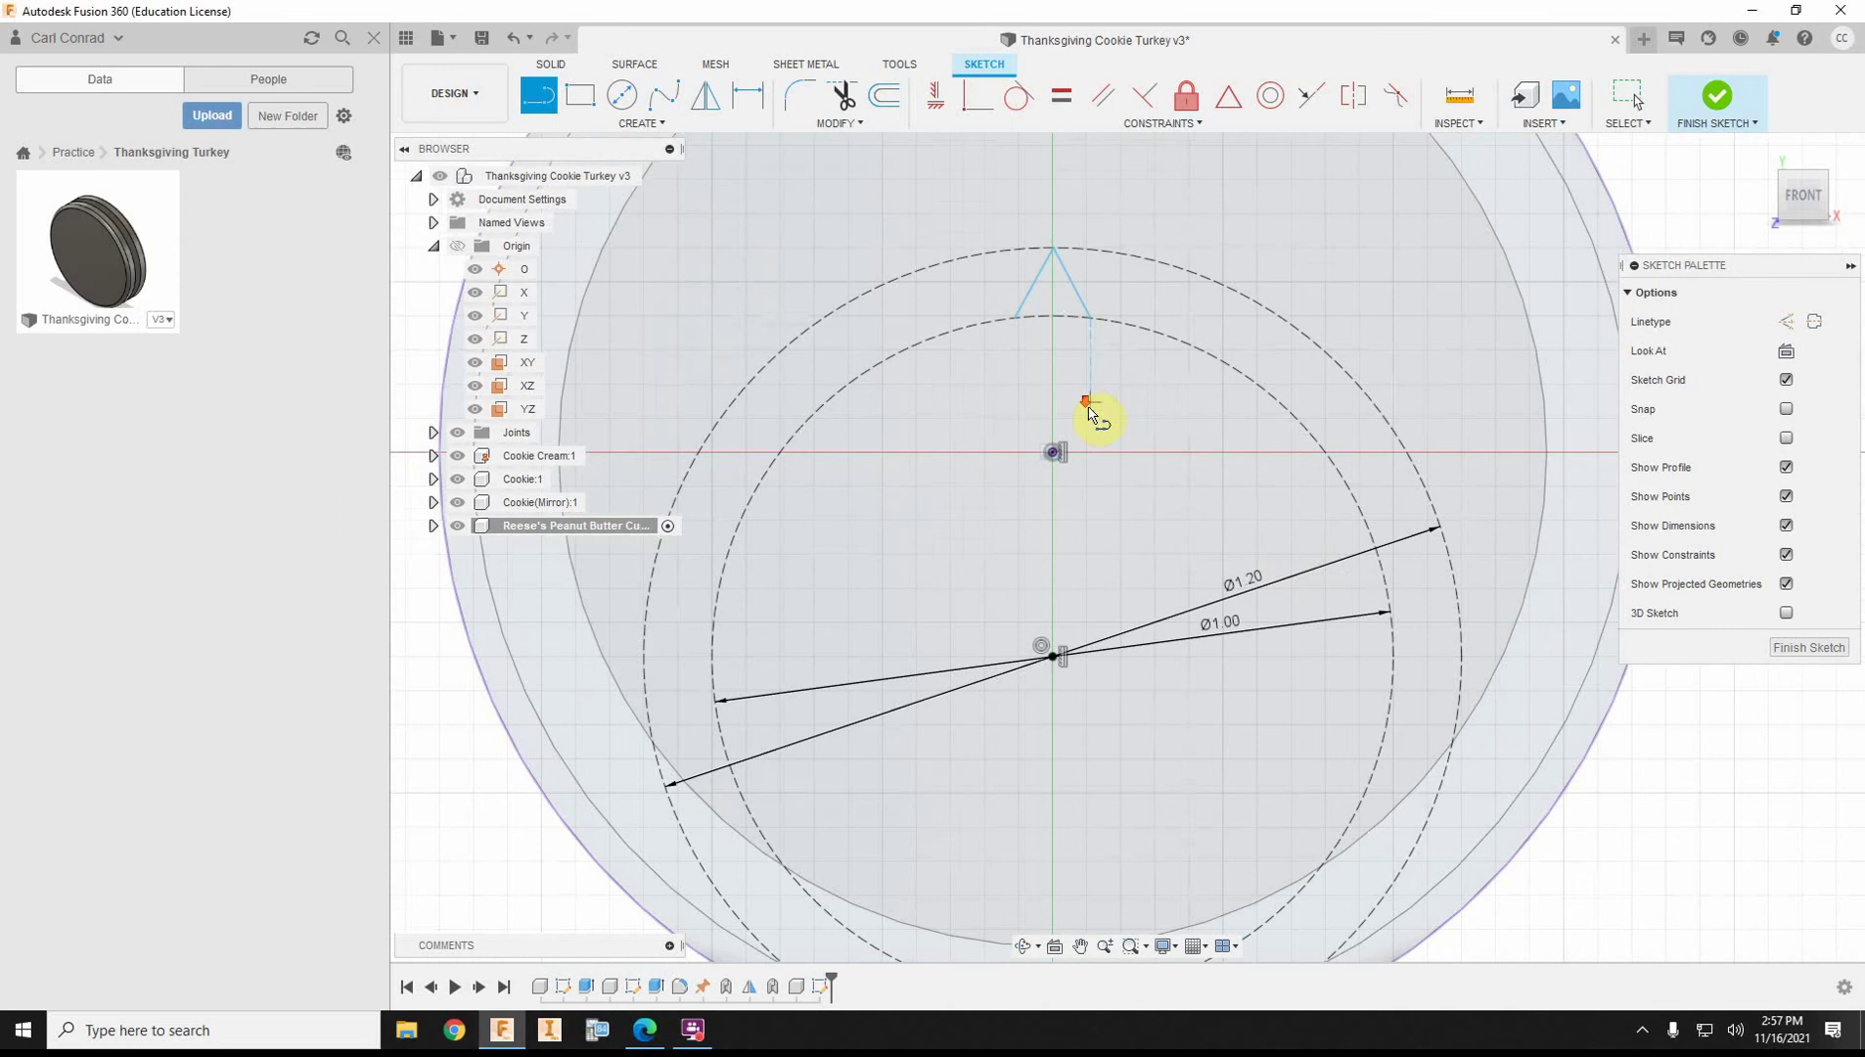
{"action": "key", "text": "Escape"}
- Make the tooth's sides equal and make its apex coincident with the circle
{"action": "left_click", "coordinate": [1061, 95]}
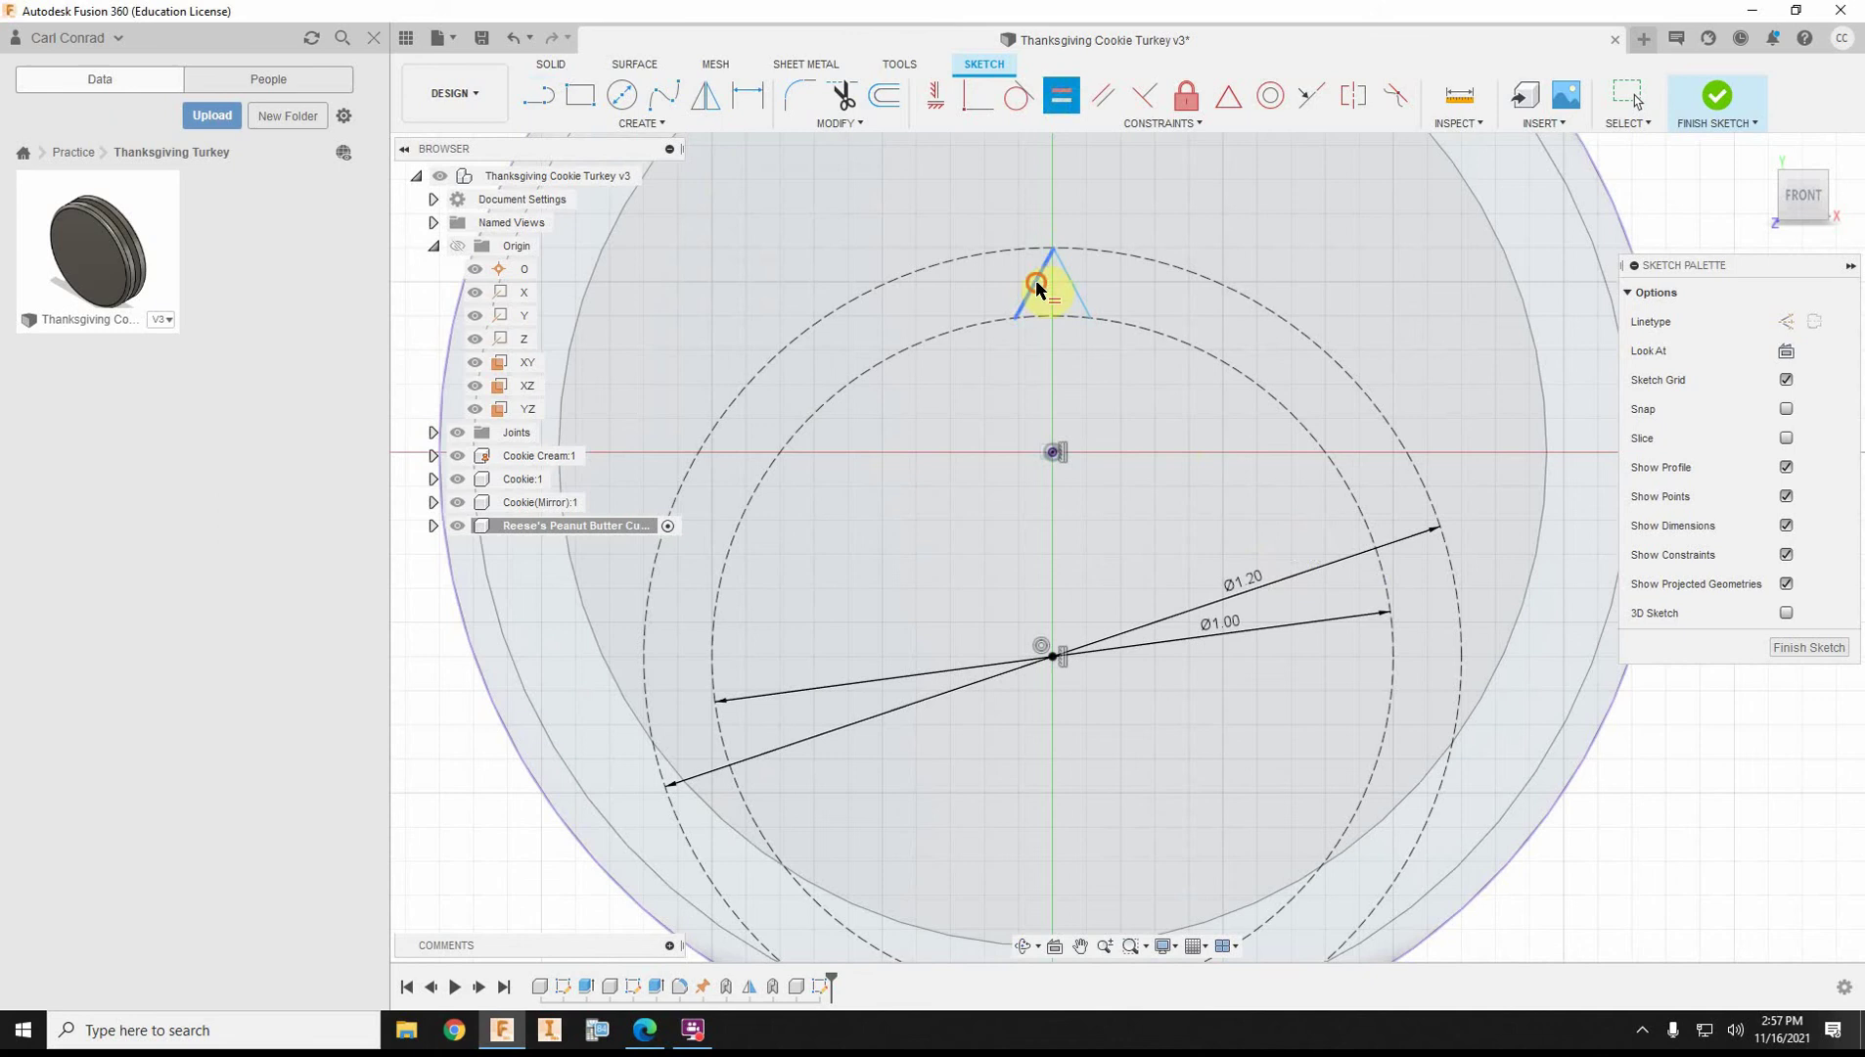
{"action": "left_click", "coordinate": [1037, 287]}
{"action": "left_click", "coordinate": [1075, 291]}
{"action": "left_click", "coordinate": [936, 95]}
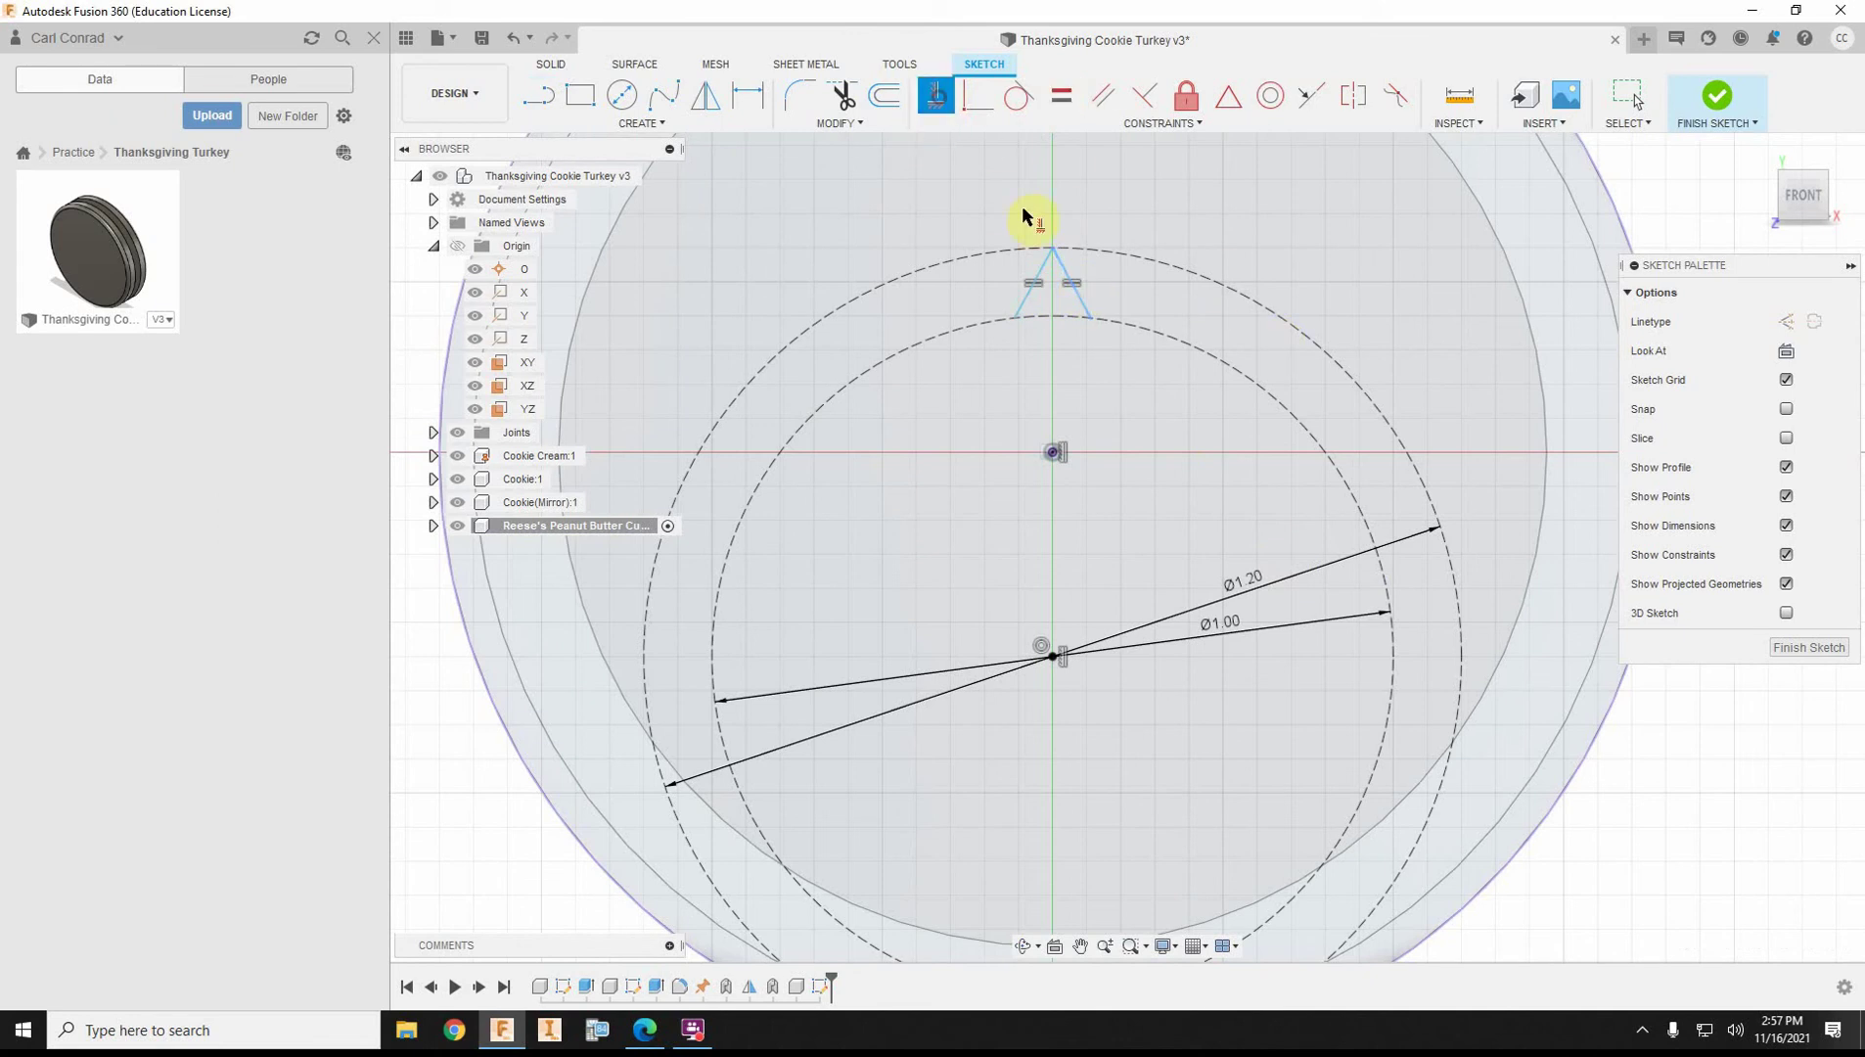
{"action": "left_click", "coordinate": [1052, 251]}
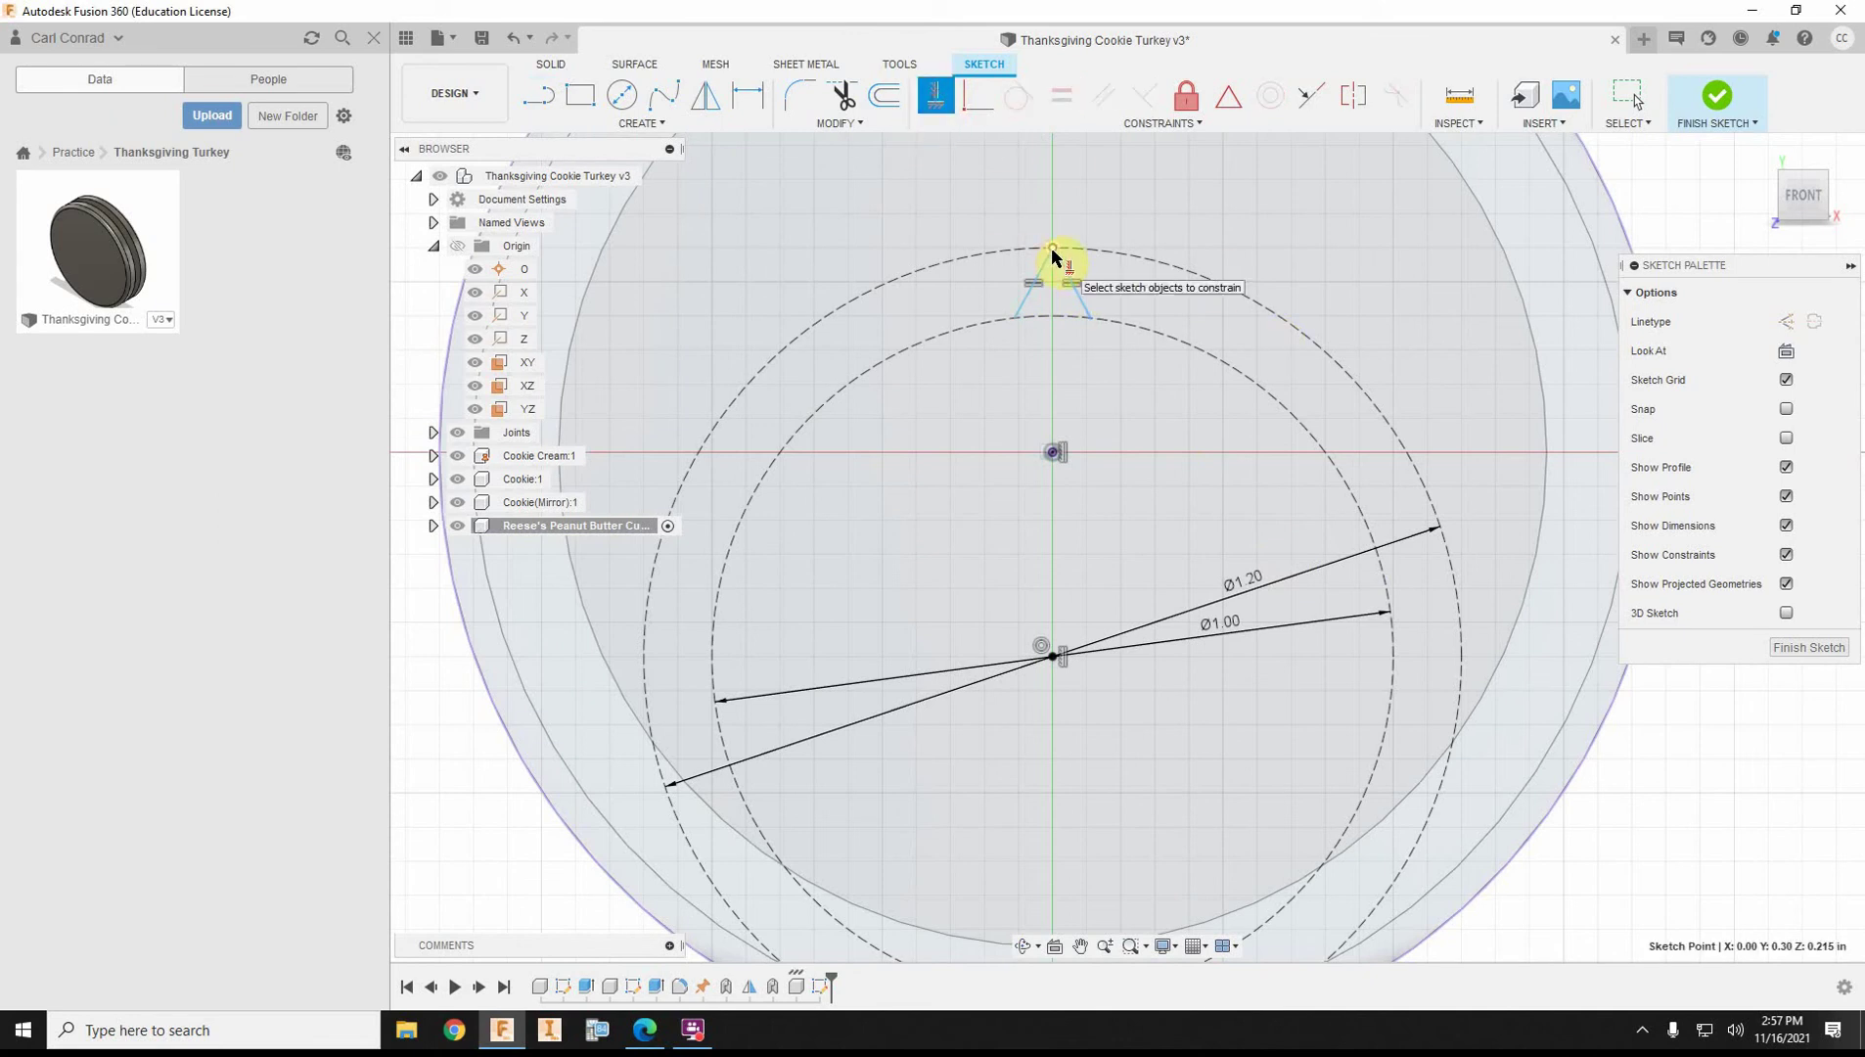
{"action": "left_click", "coordinate": [1054, 661]}
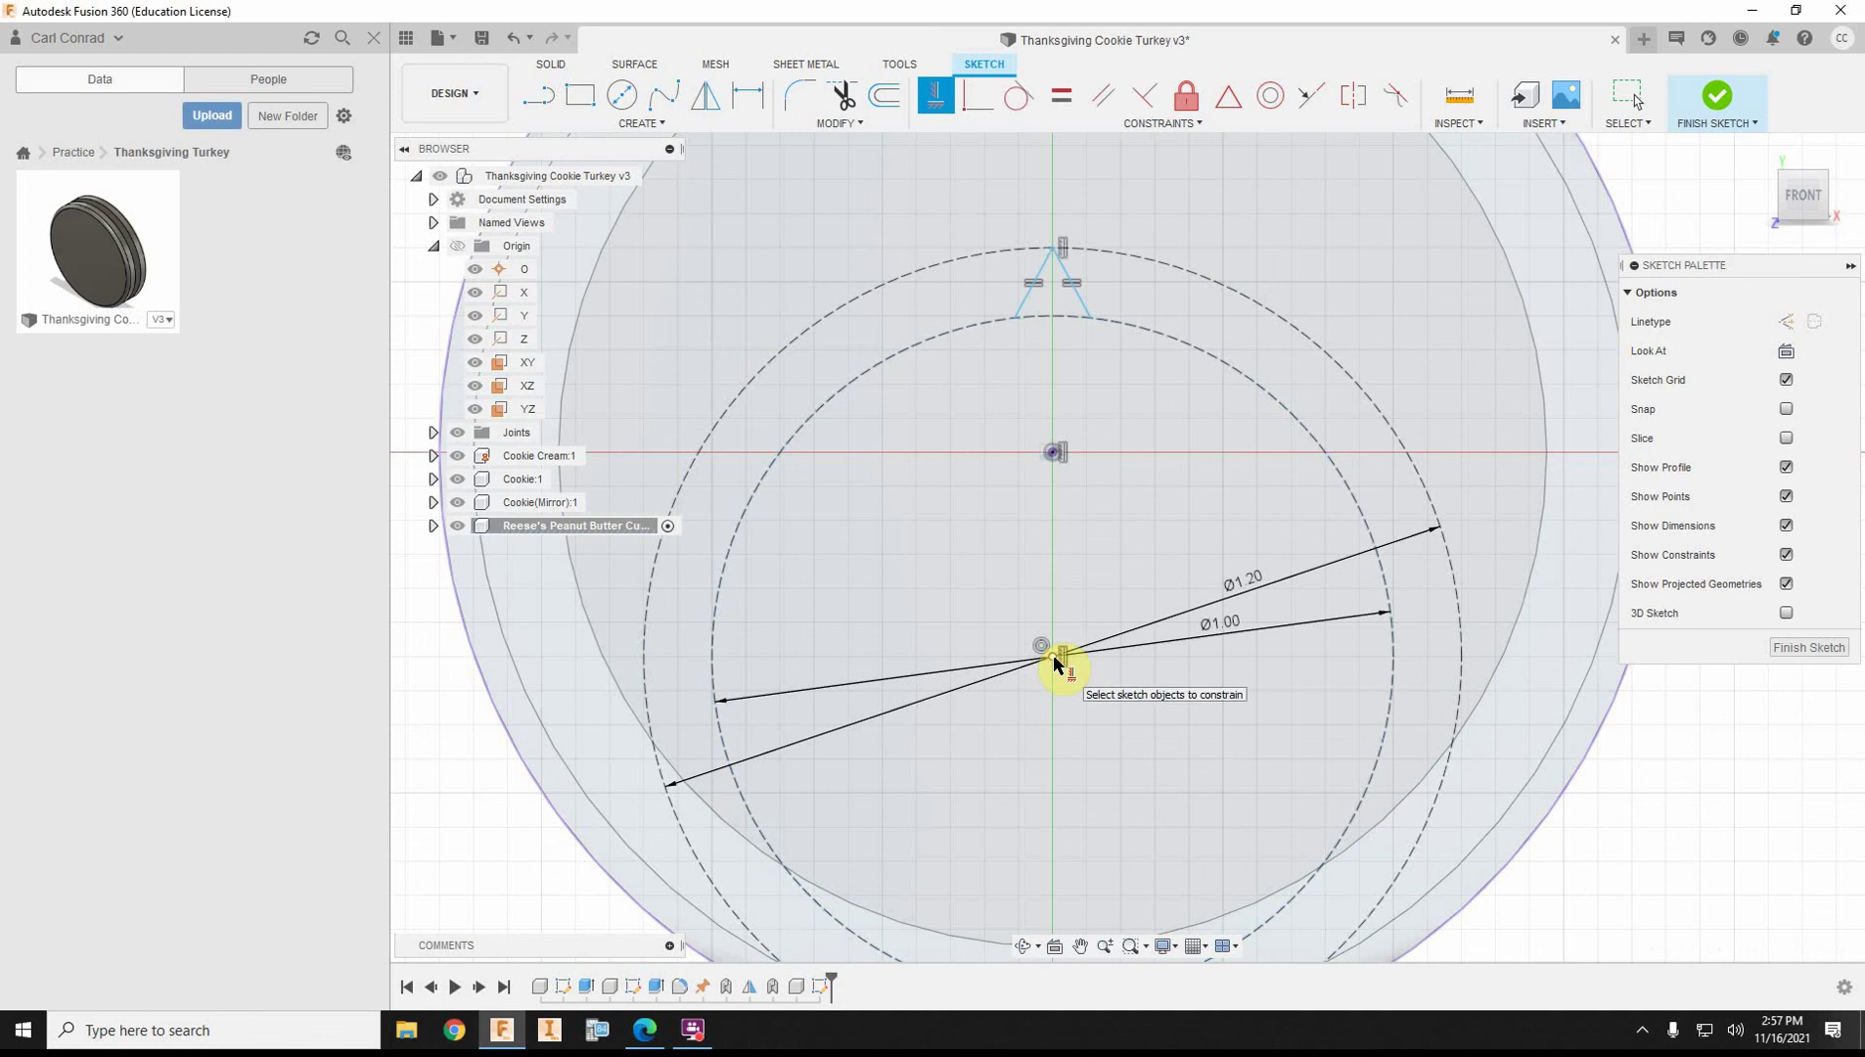
- Dimension the angle between the tooth's sides to 57°
{"action": "left_click", "coordinate": [746, 97]}
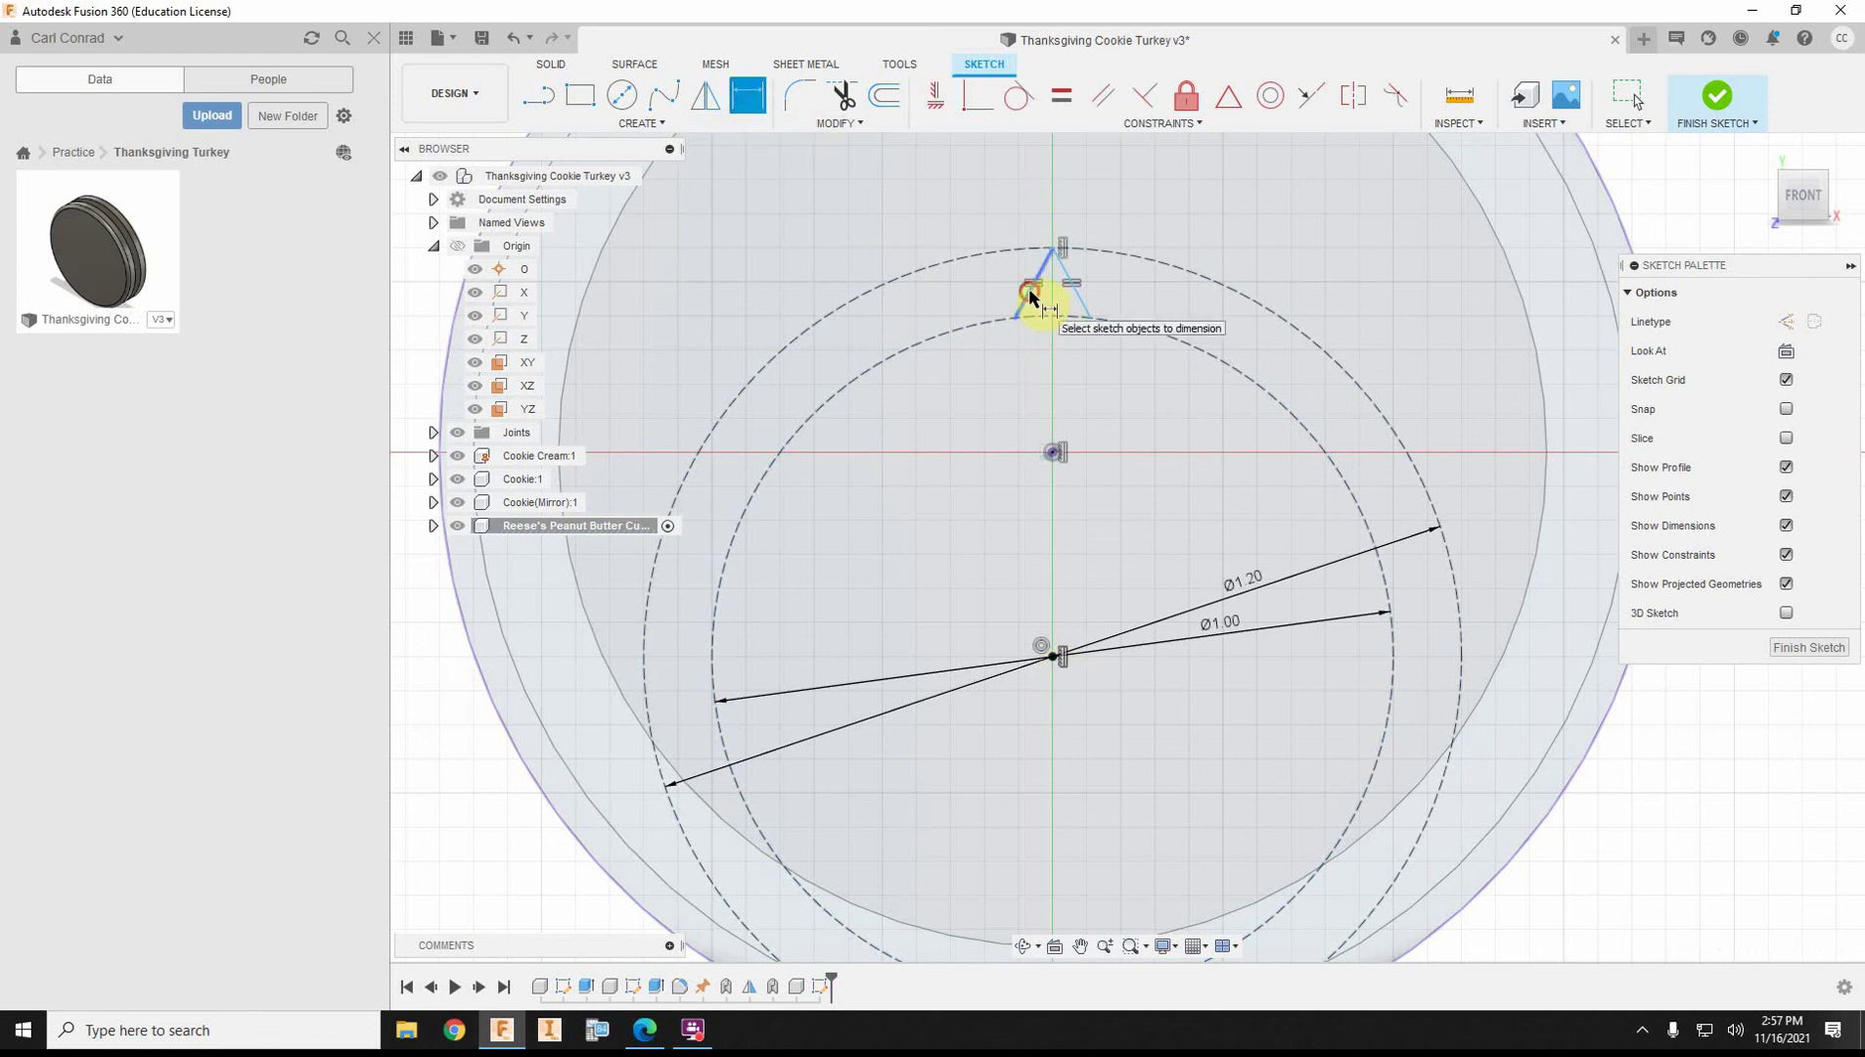
{"action": "left_click", "coordinate": [1036, 293]}
{"action": "left_click", "coordinate": [1077, 299]}
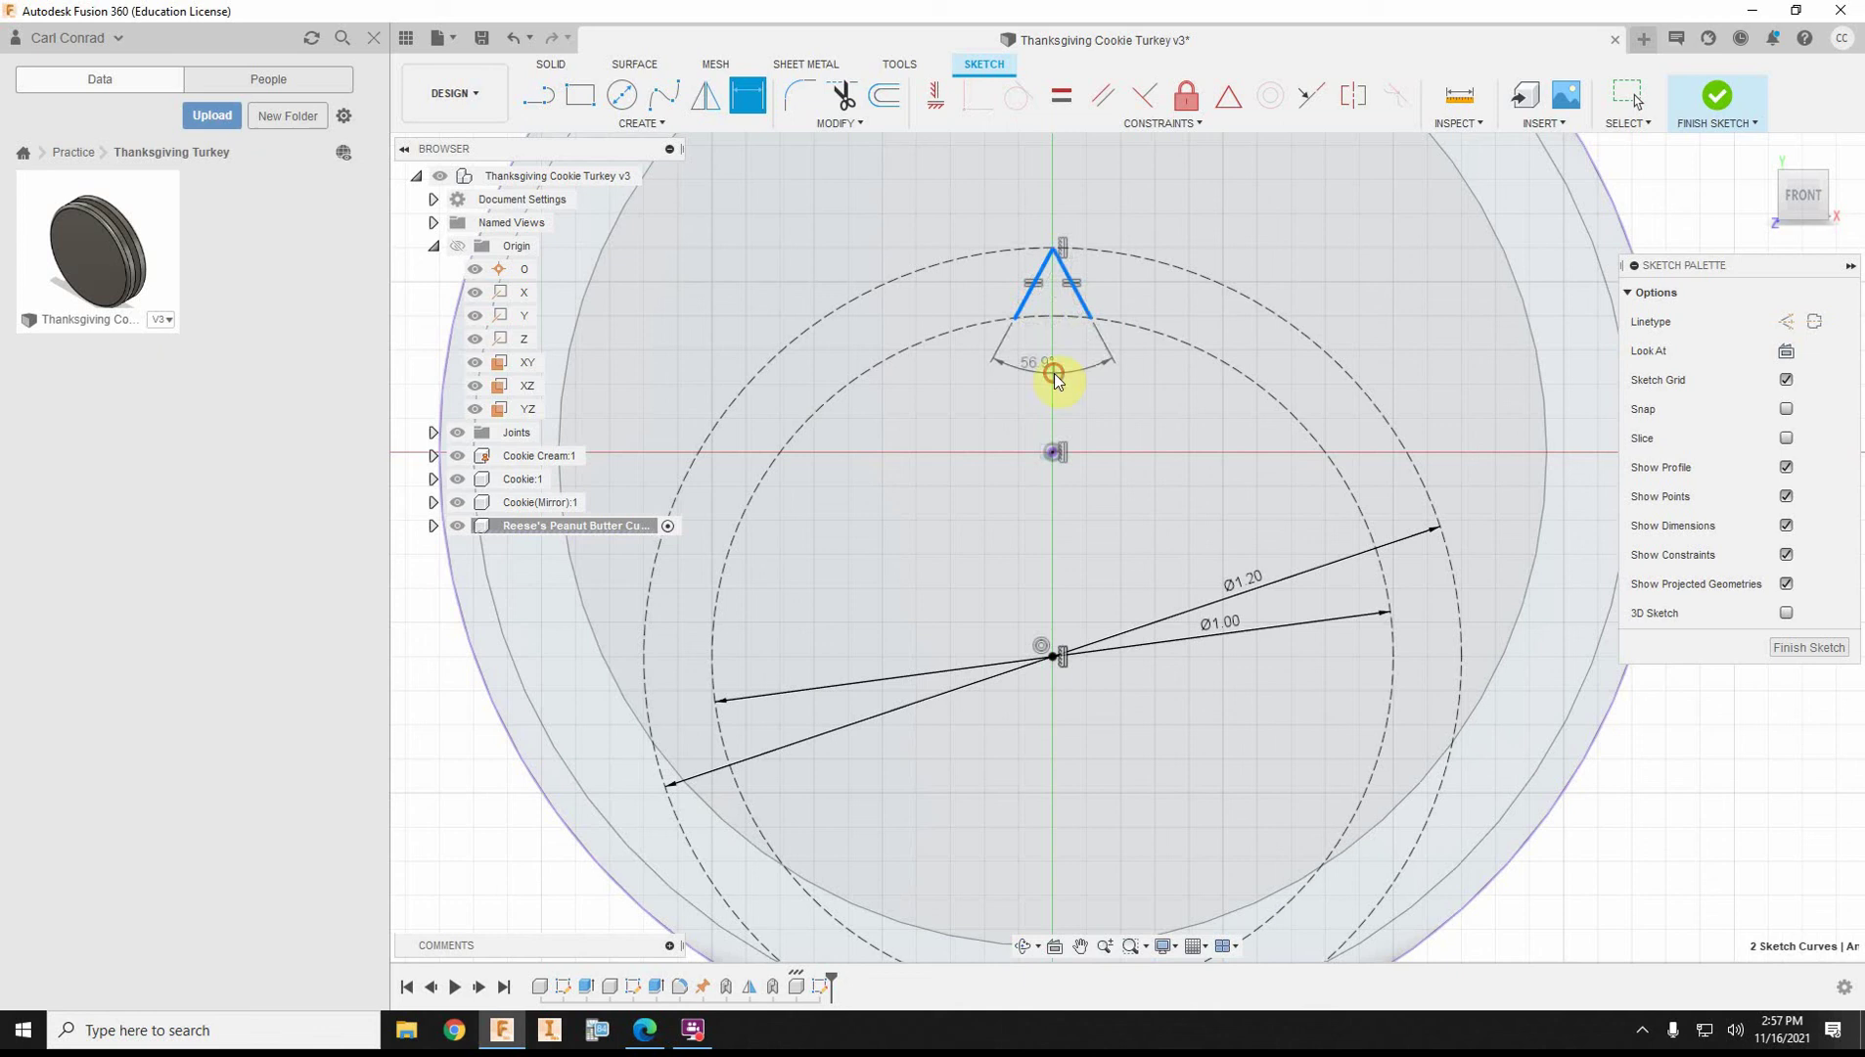
{"action": "left_click", "coordinate": [1054, 373]}
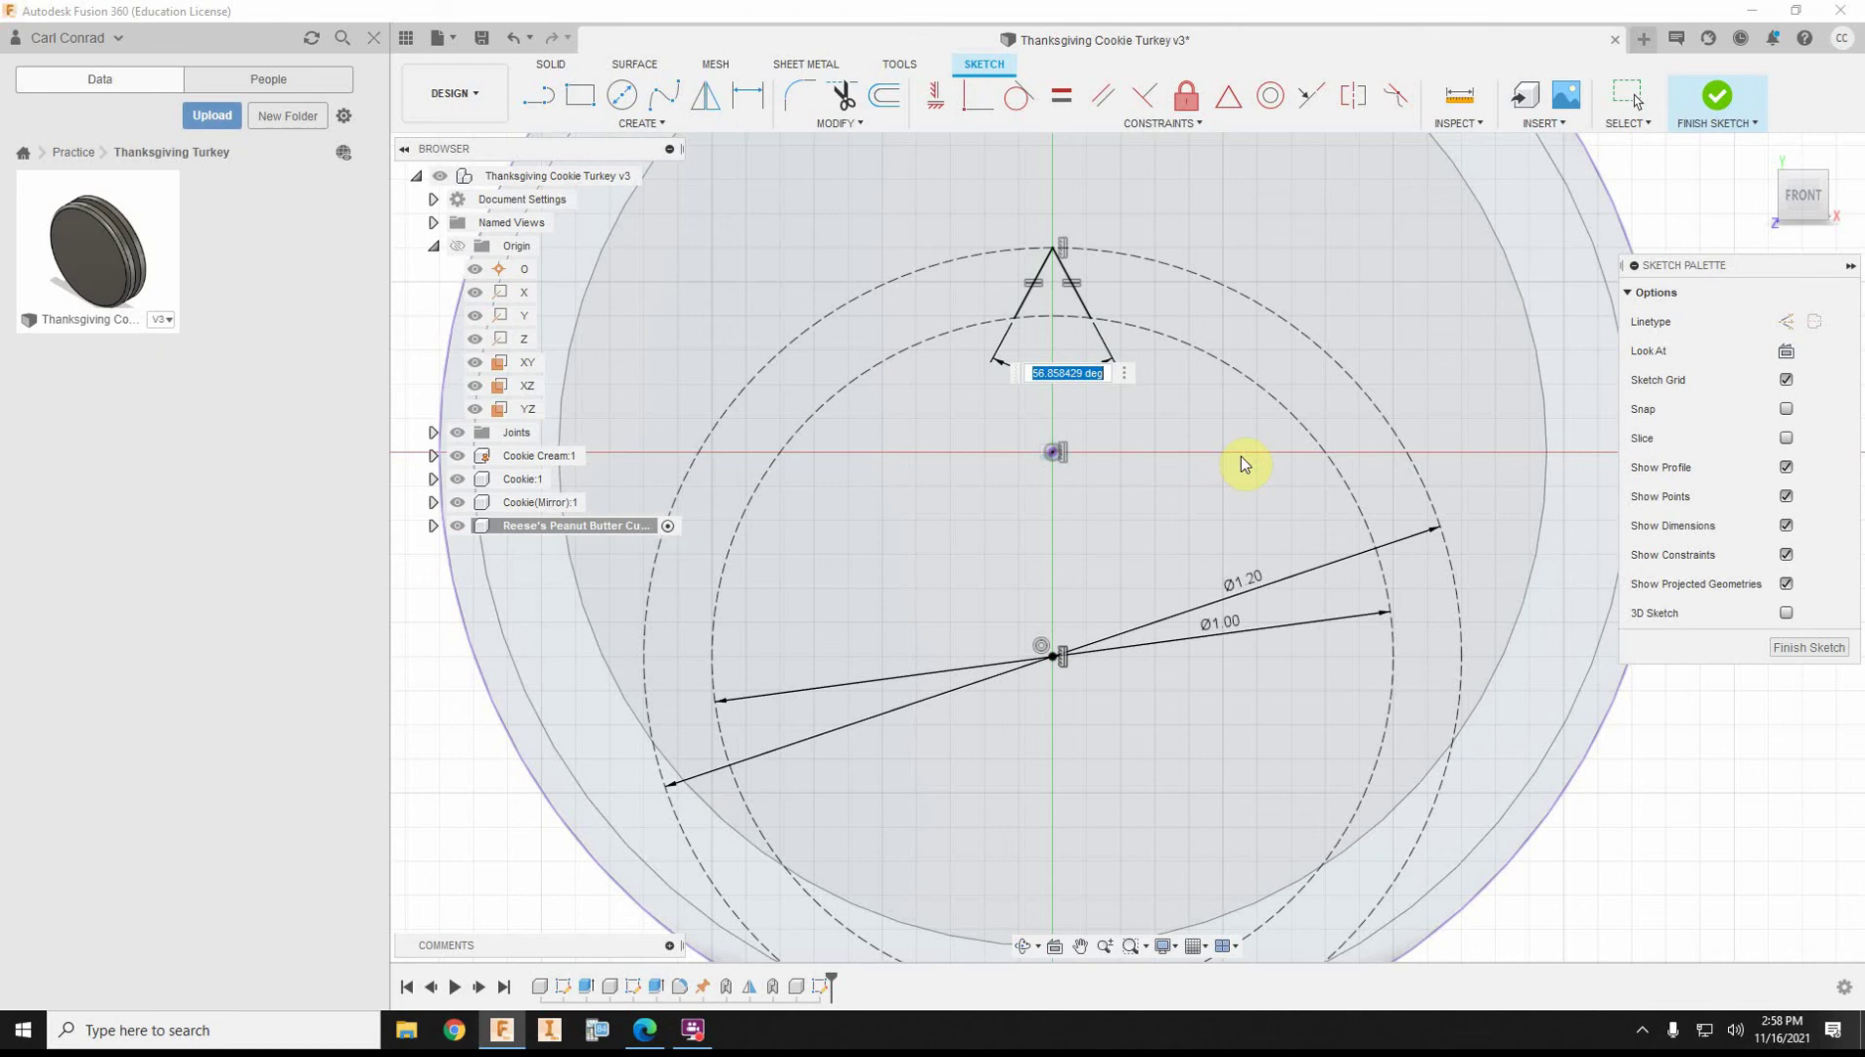
{"action": "type", "text": "57"}
{"action": "key", "text": "Return"}
{"action": "scroll", "coordinate": [1242, 456], "scroll_direction": "down", "scroll_amount": 2}
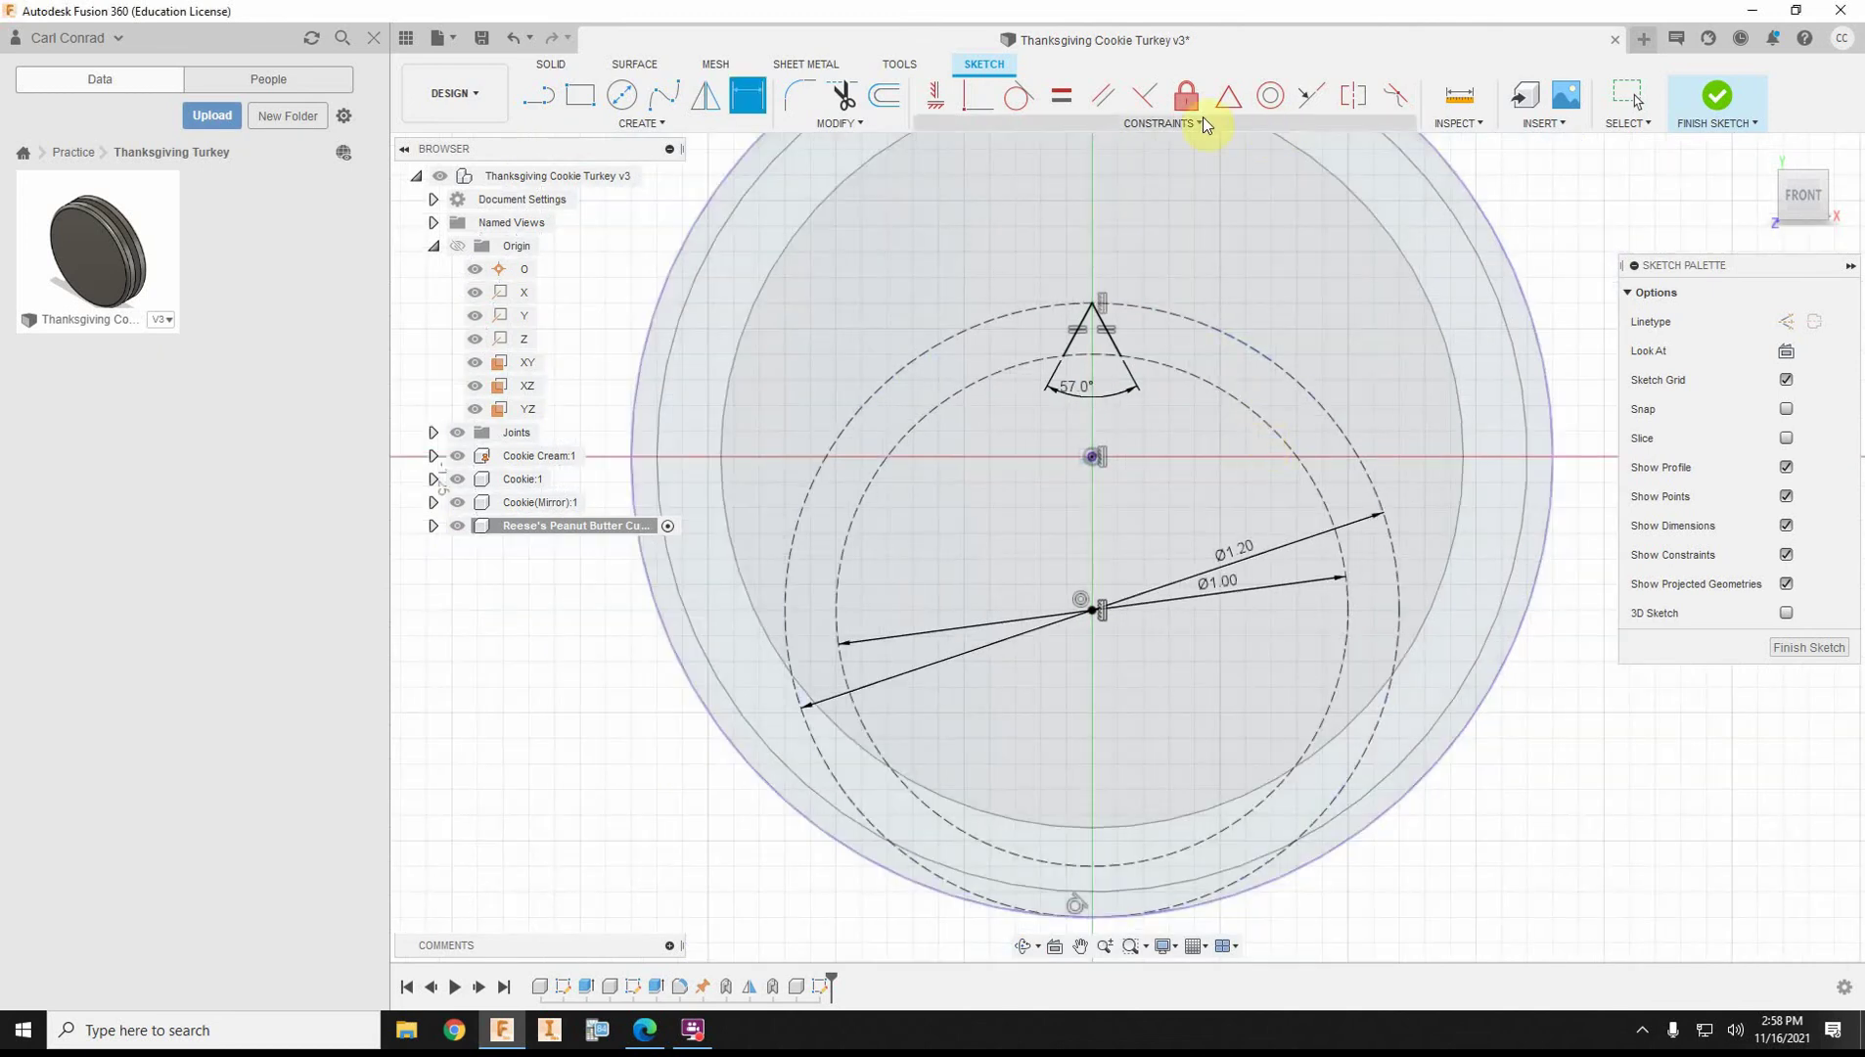
- Circular-pattern both tooth lines 28 times around the circles' centre point
{"action": "left_click", "coordinate": [647, 125]}
{"action": "left_click", "coordinate": [597, 428]}
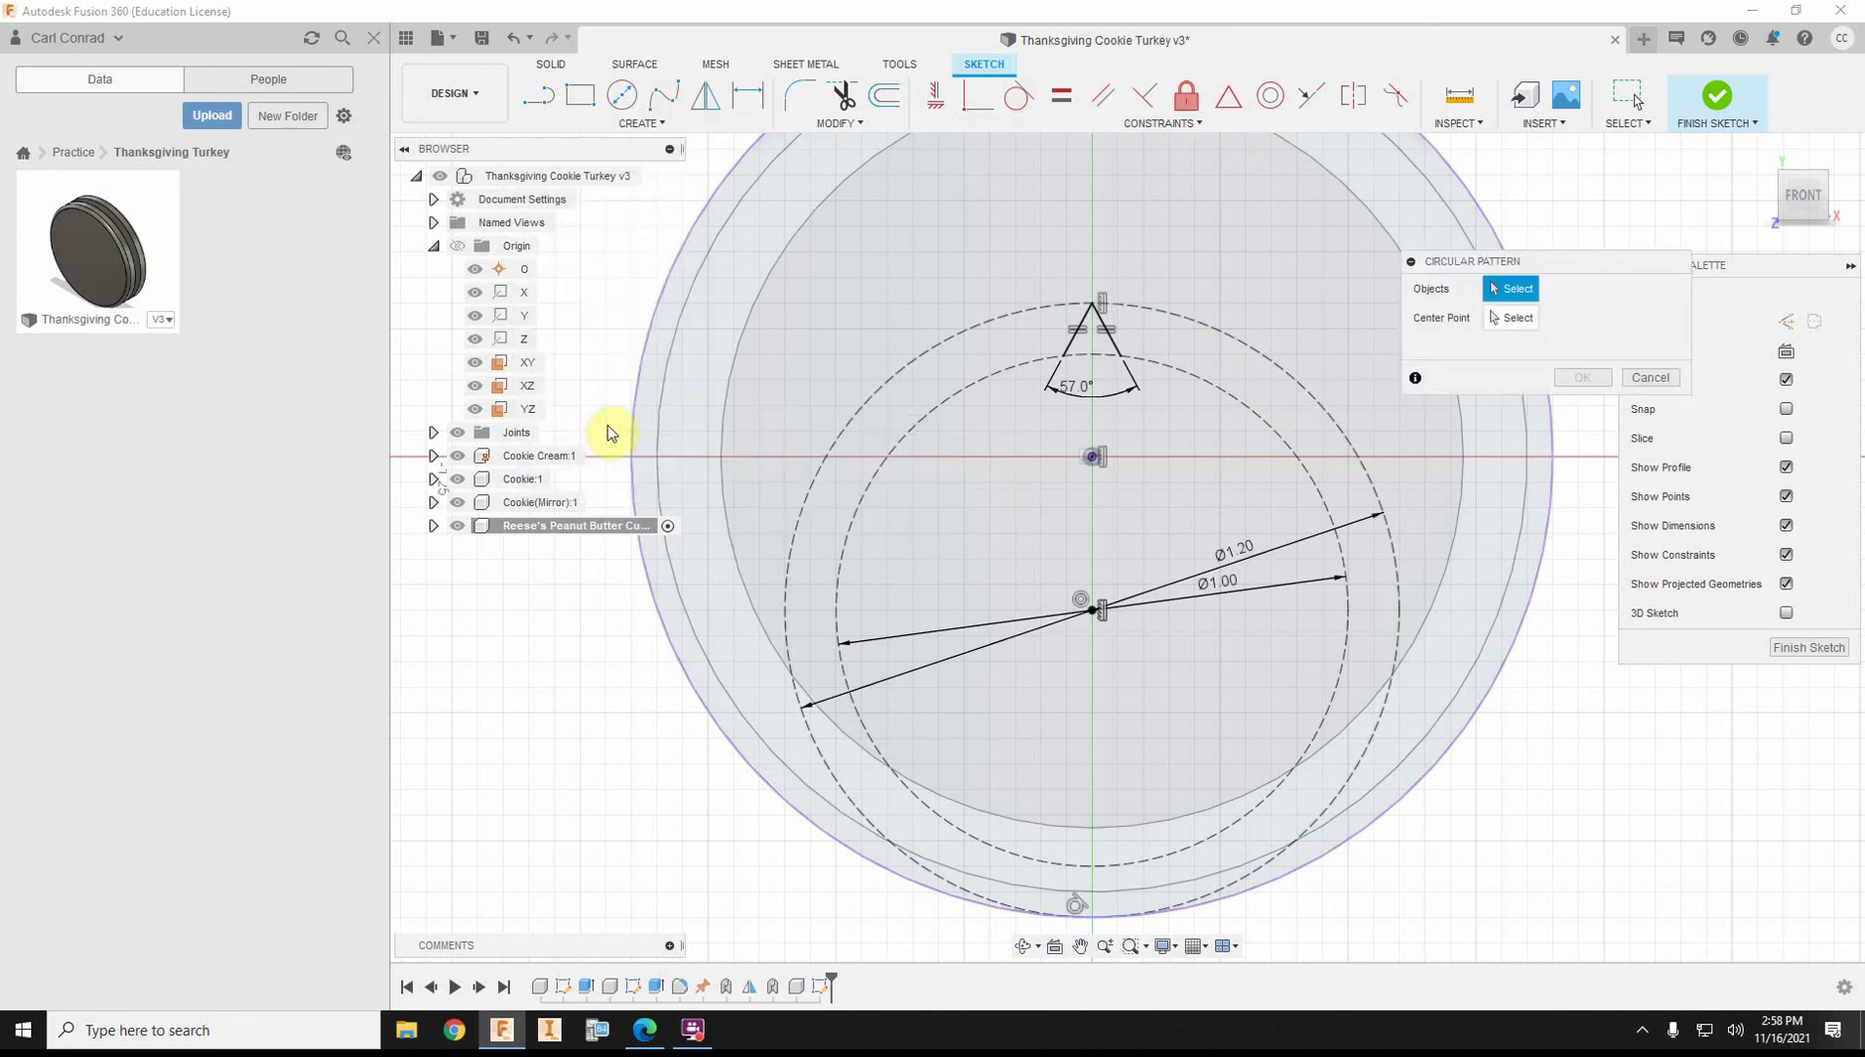
{"action": "left_click", "coordinate": [1074, 343]}
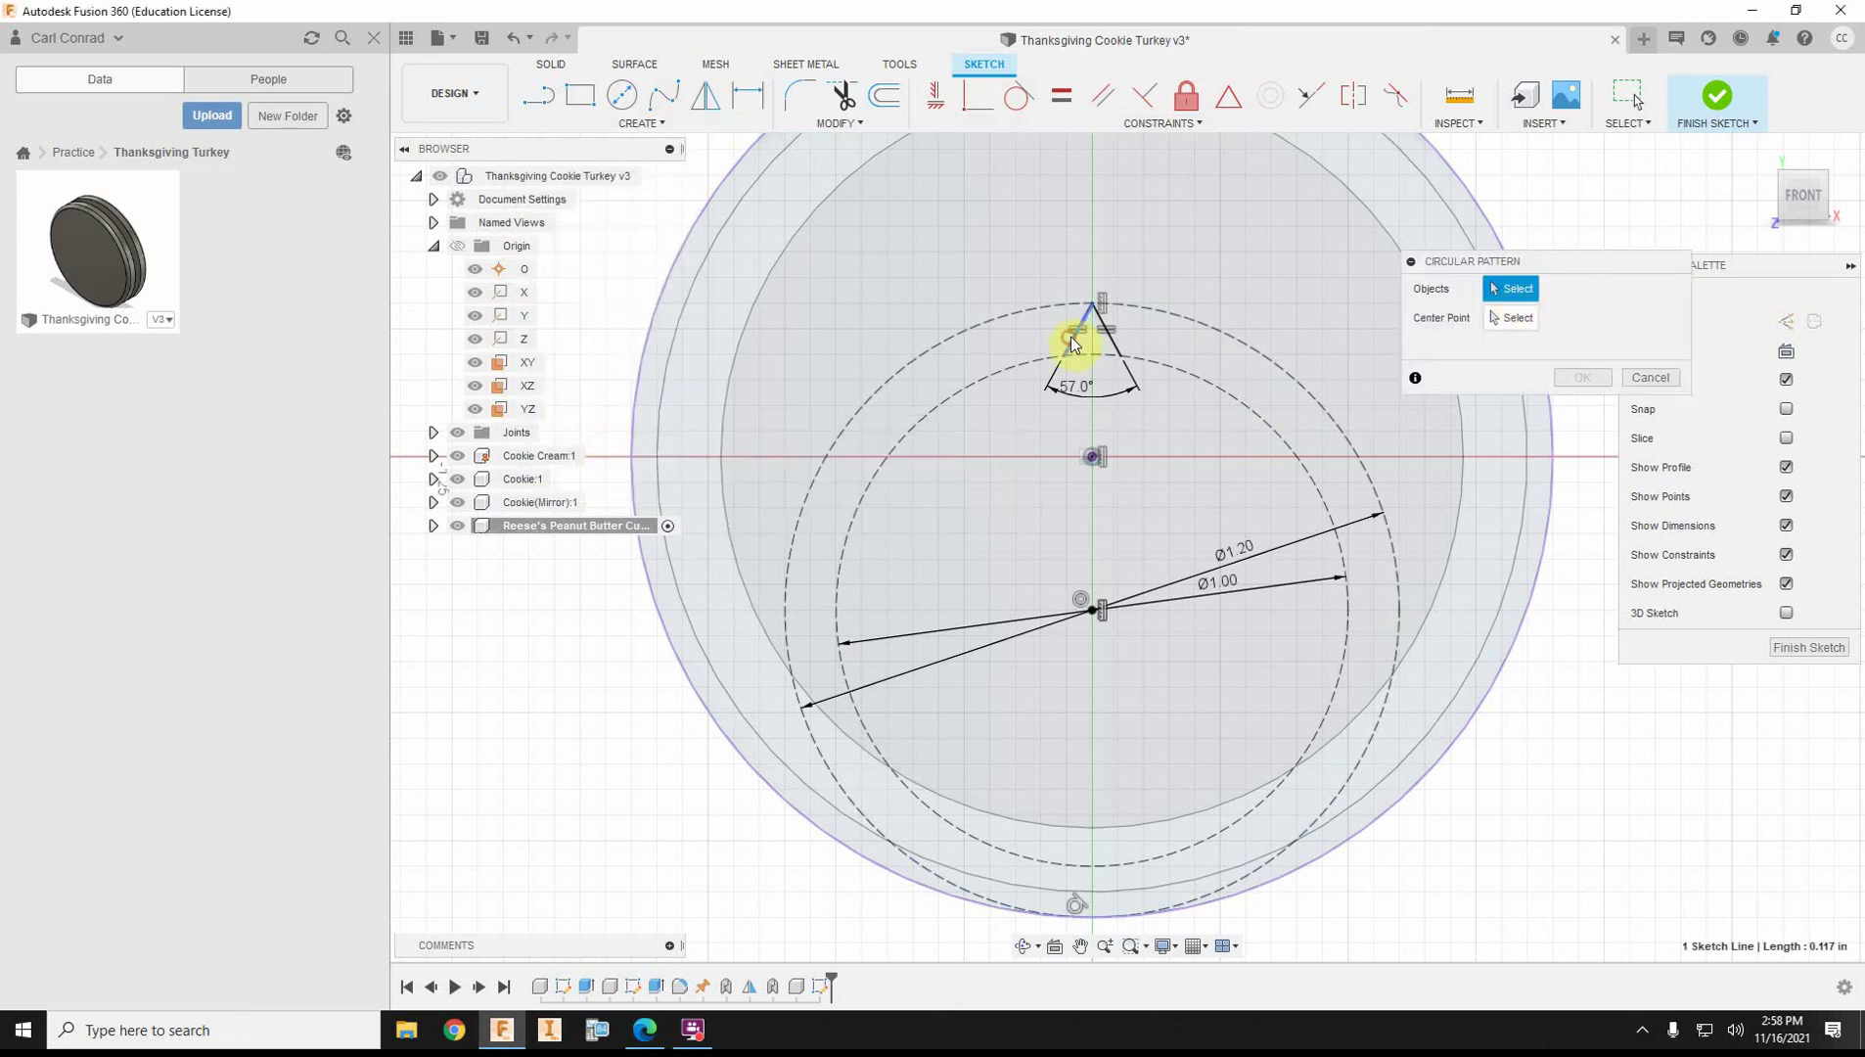
{"action": "left_click", "coordinate": [1114, 338]}
{"action": "left_click", "coordinate": [1502, 321]}
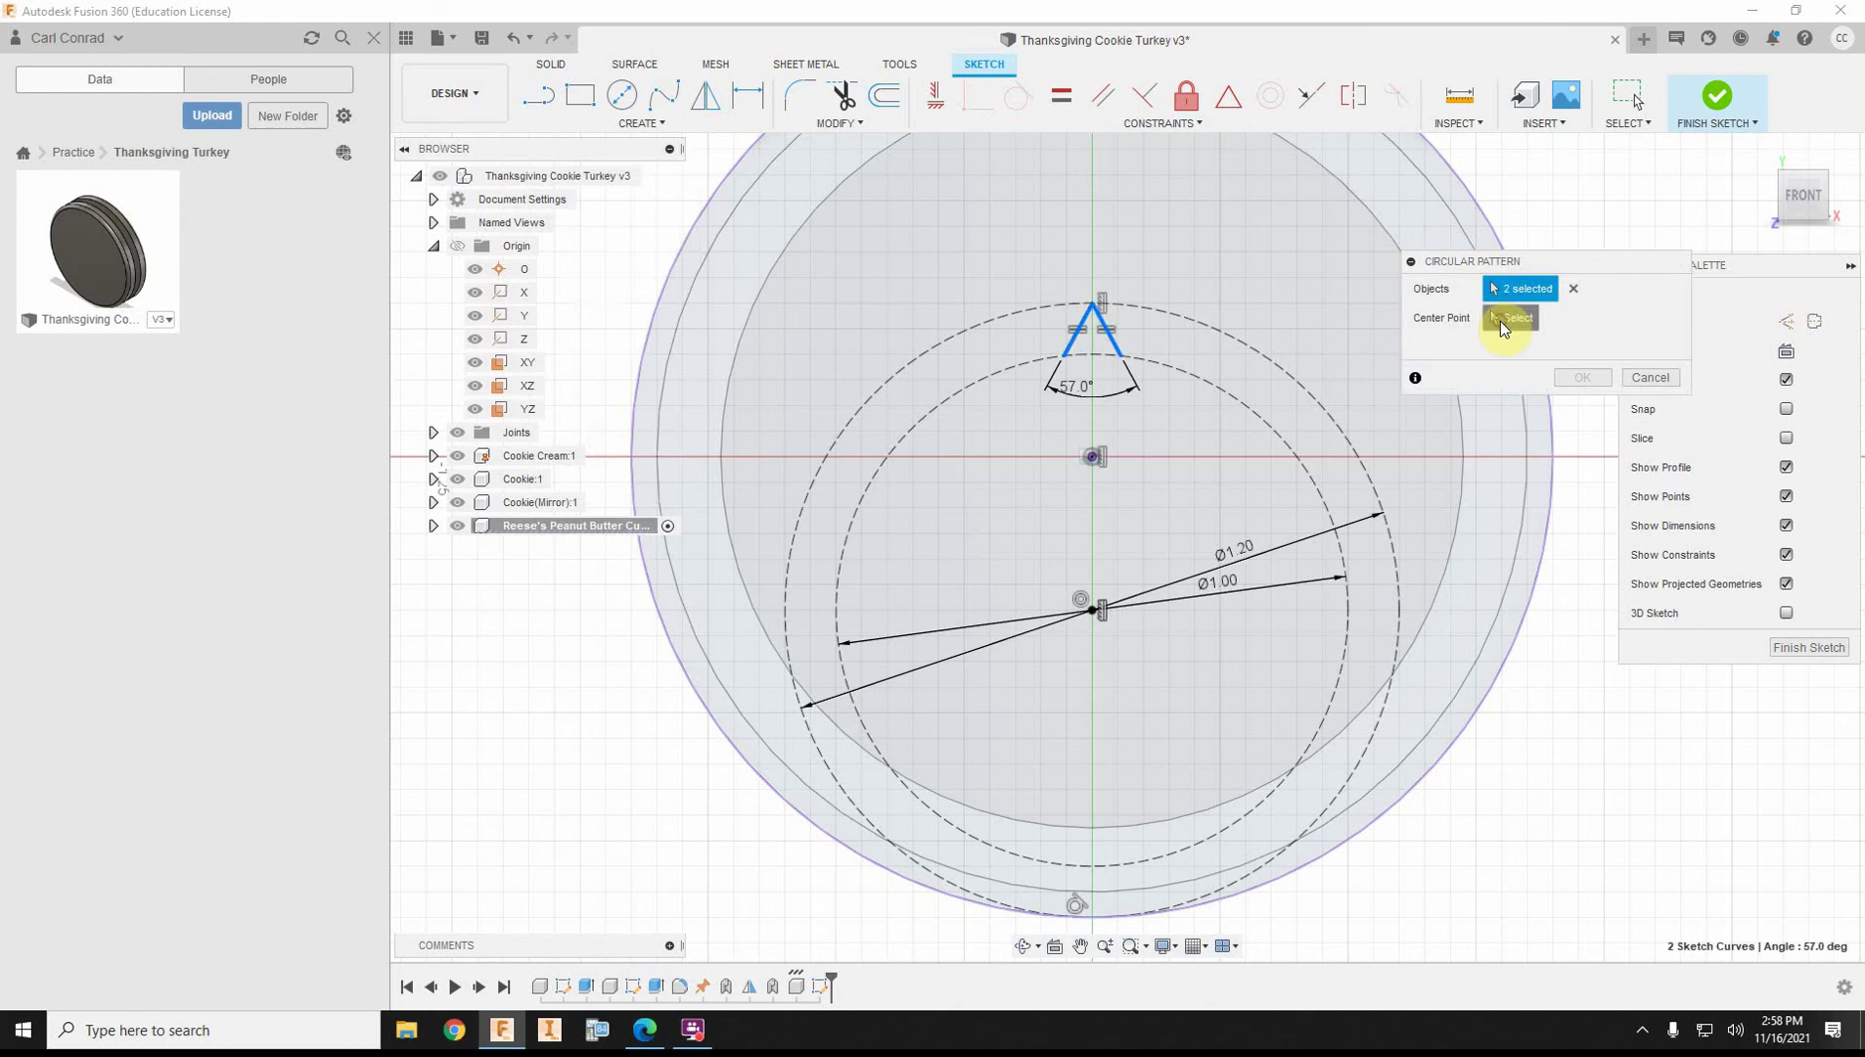
{"action": "left_click", "coordinate": [1092, 611]}
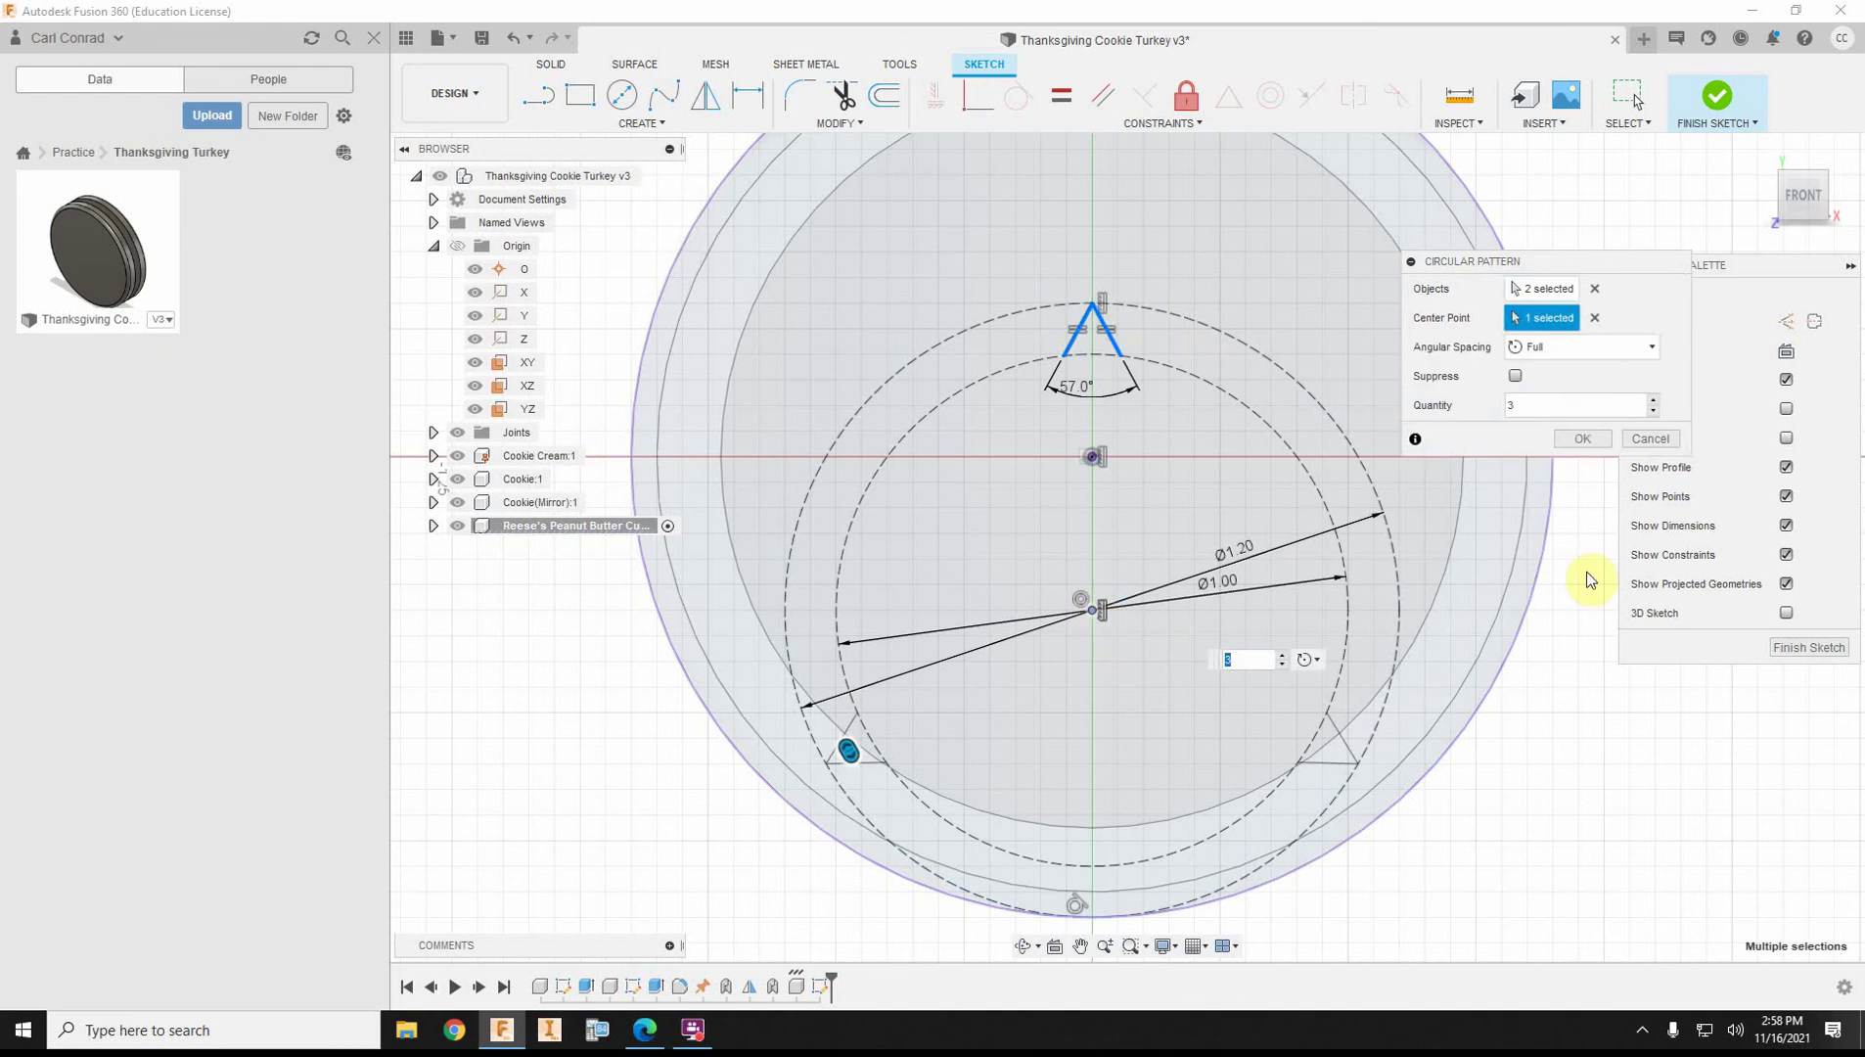
{"action": "left_click", "coordinate": [1513, 401]}
{"action": "type", "text": "28"}
{"action": "scroll", "coordinate": [1135, 362], "scroll_direction": "up", "scroll_amount": 5}
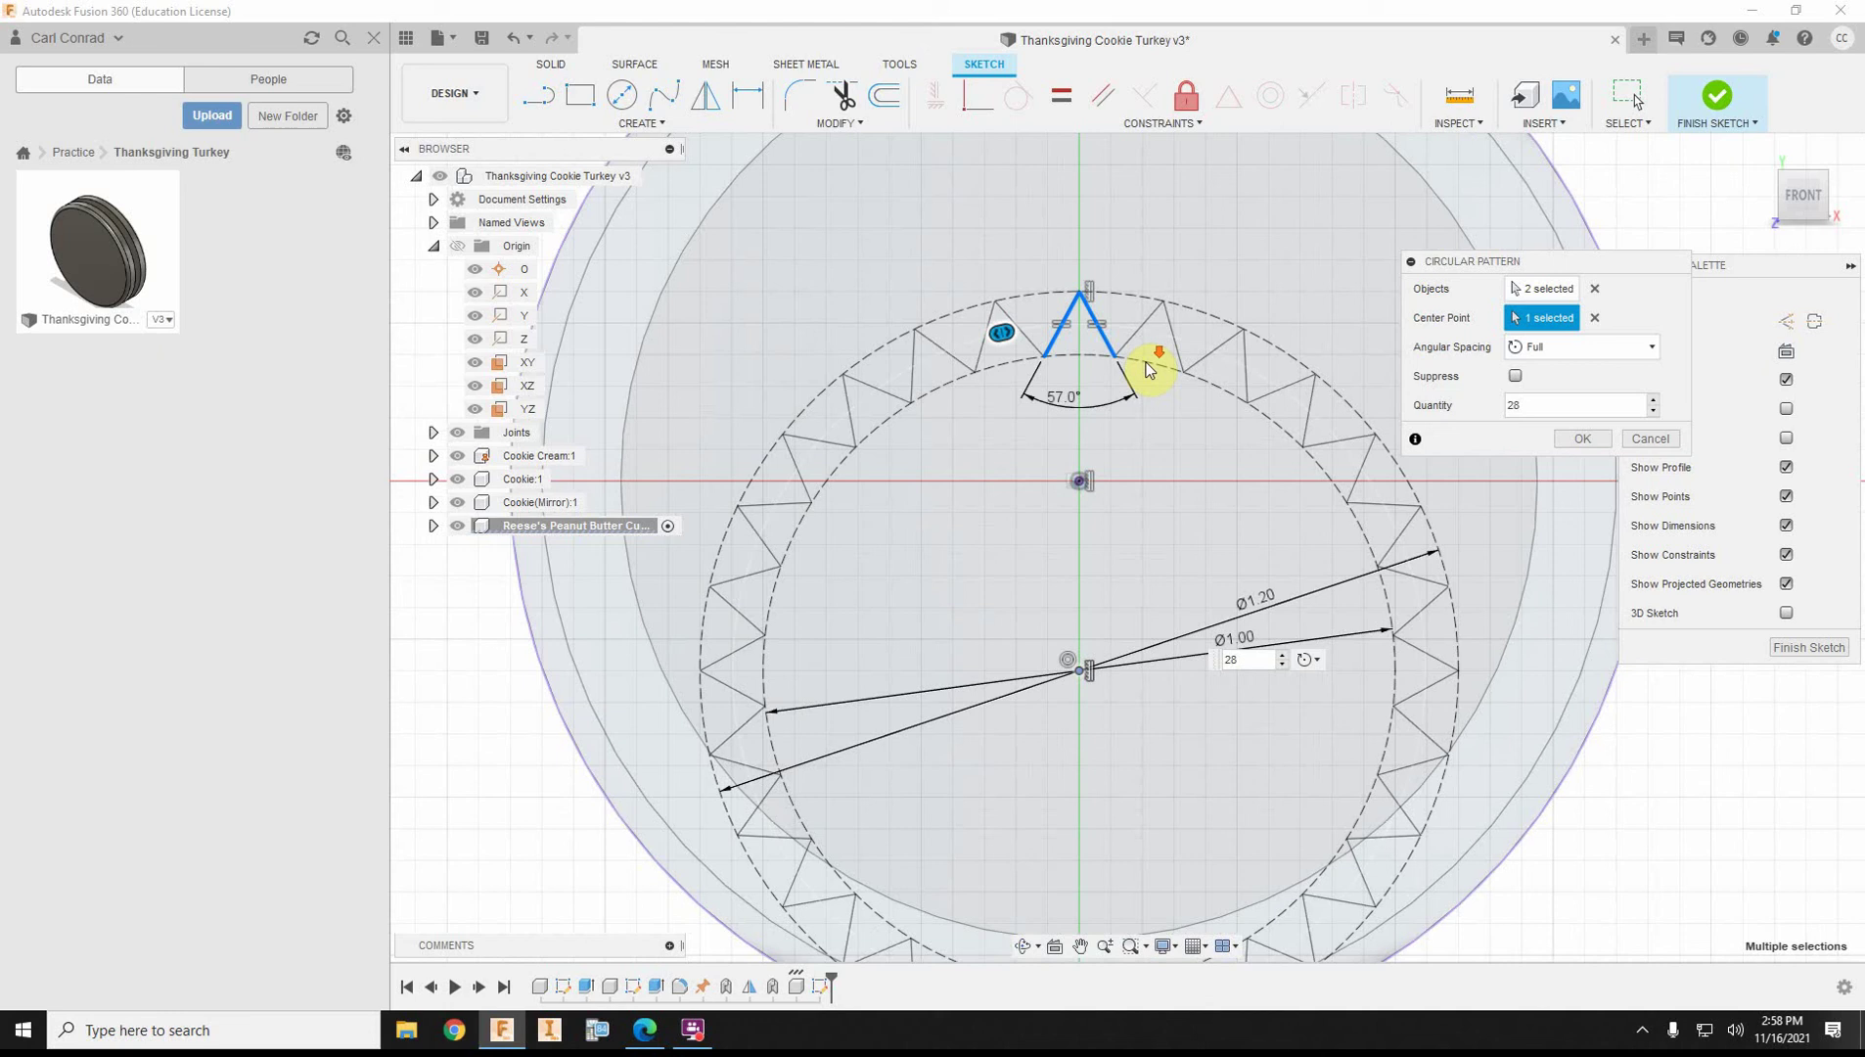
{"action": "scroll", "coordinate": [1125, 357], "scroll_direction": "up", "scroll_amount": 4}
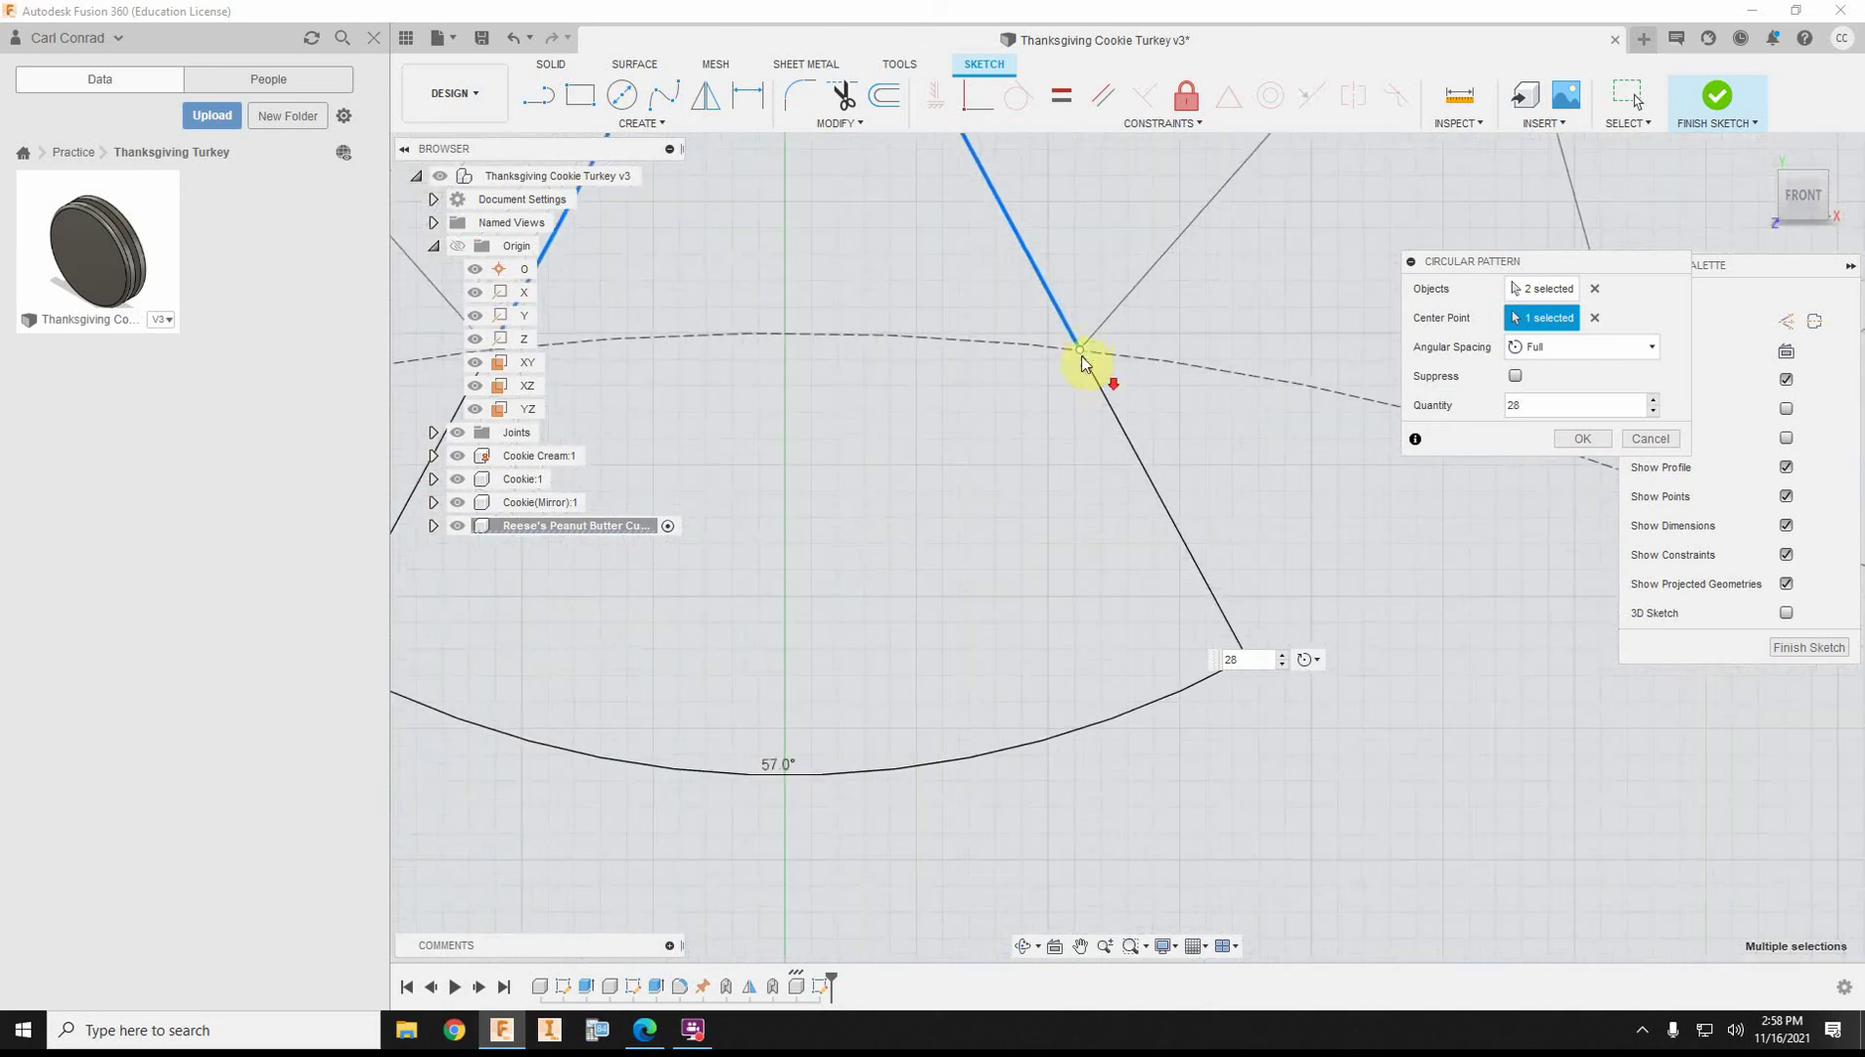
{"action": "scroll", "coordinate": [1294, 528], "scroll_direction": "down", "scroll_amount": 8}
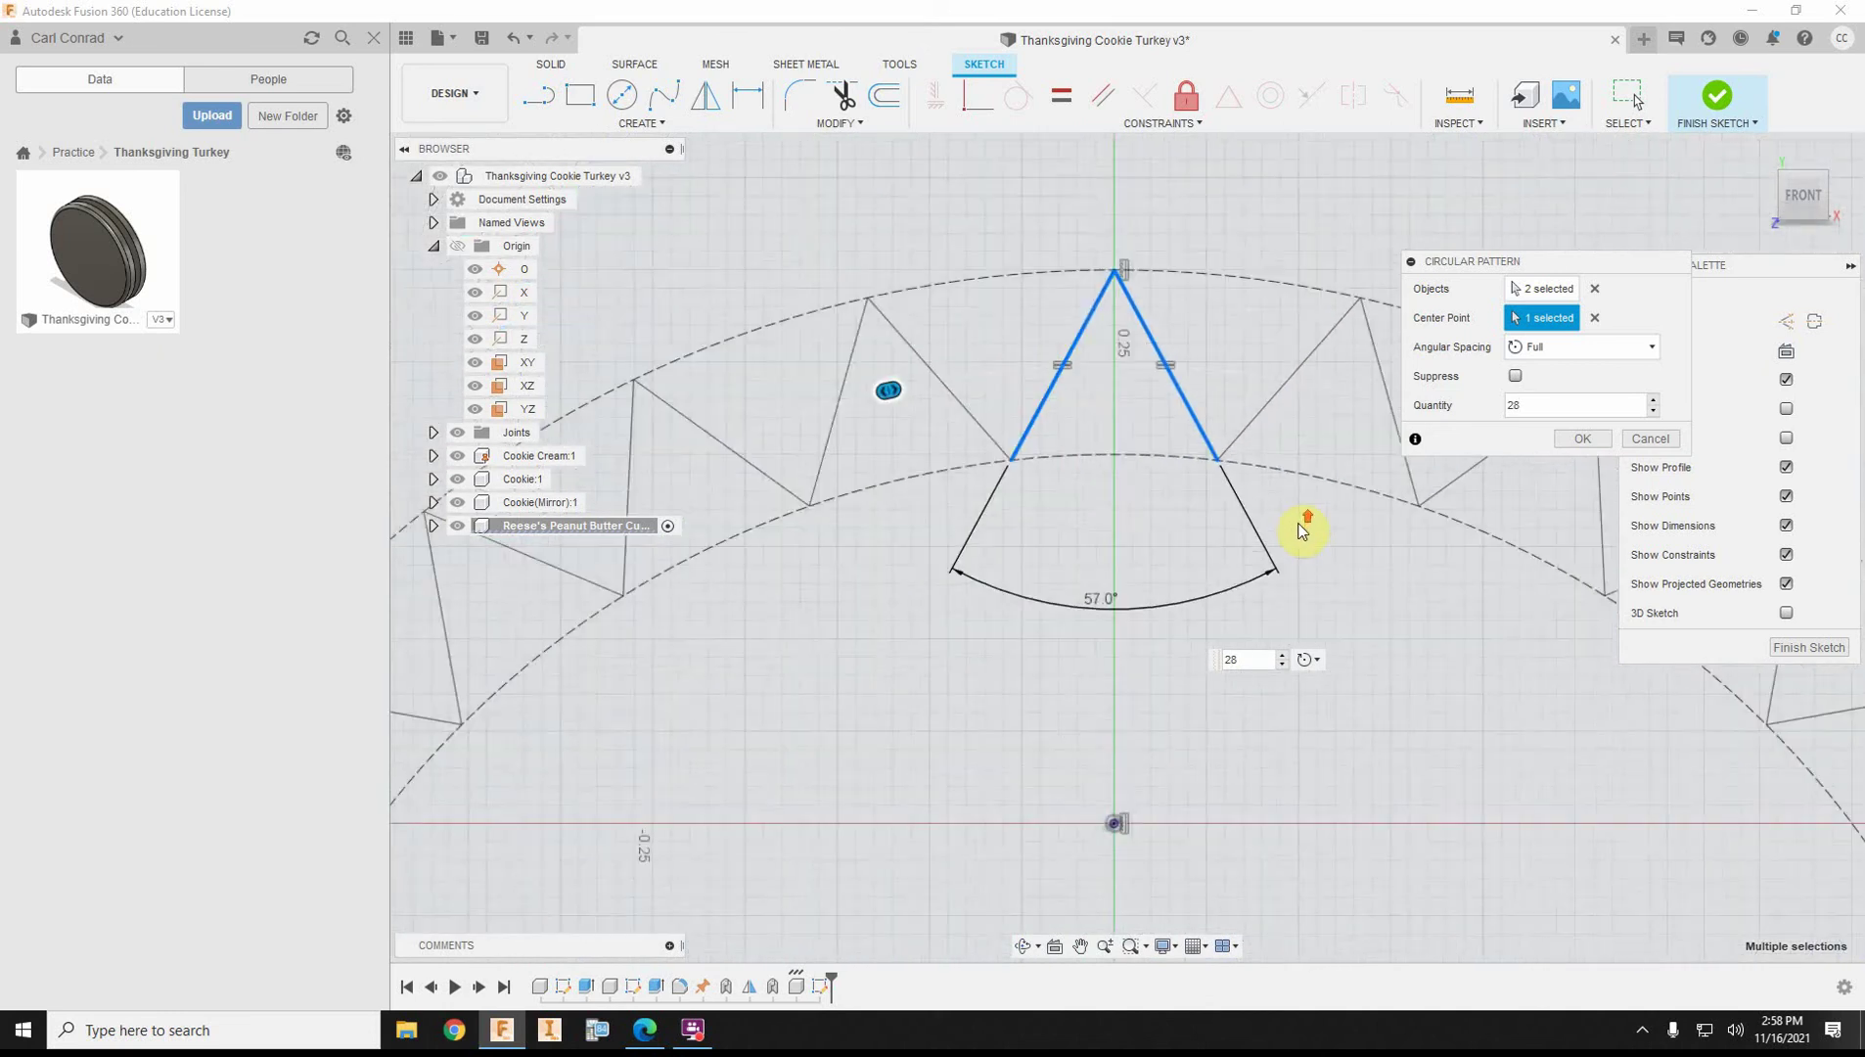
{"action": "scroll", "coordinate": [1297, 588], "scroll_direction": "down", "scroll_amount": 5}
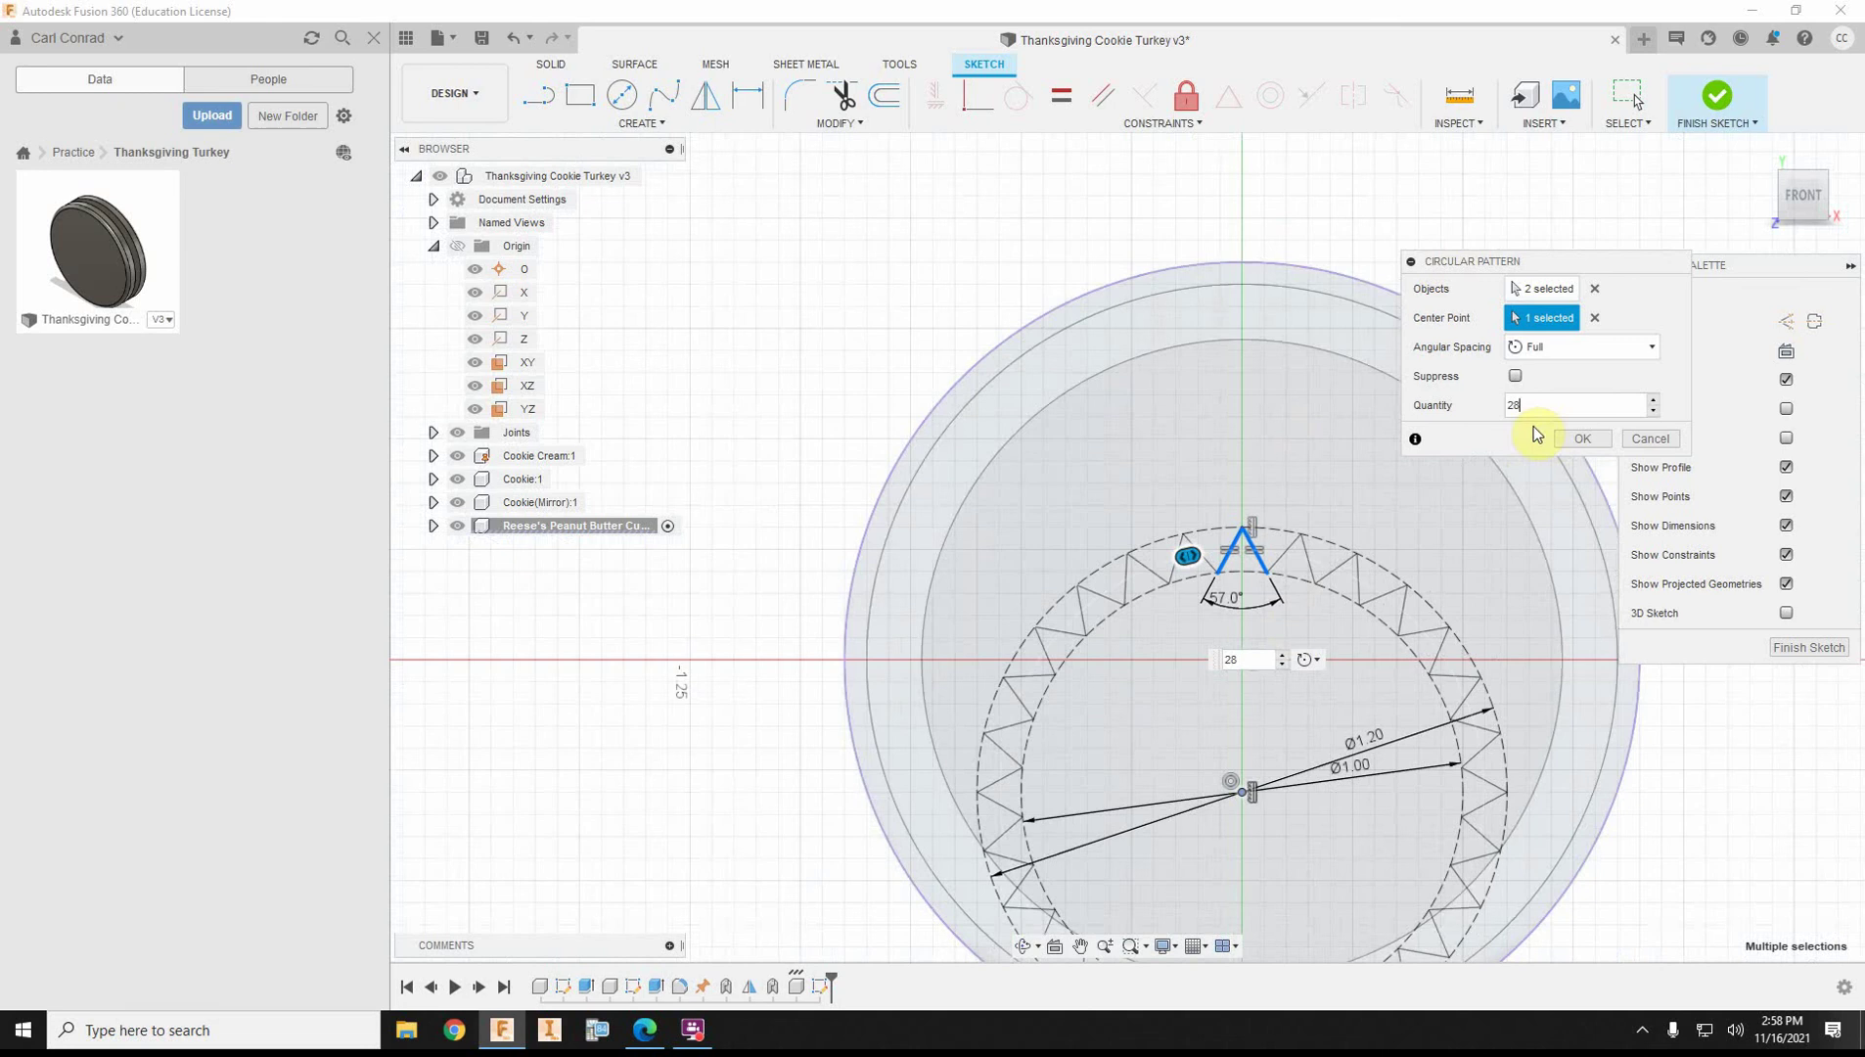
{"action": "left_click", "coordinate": [1576, 442]}
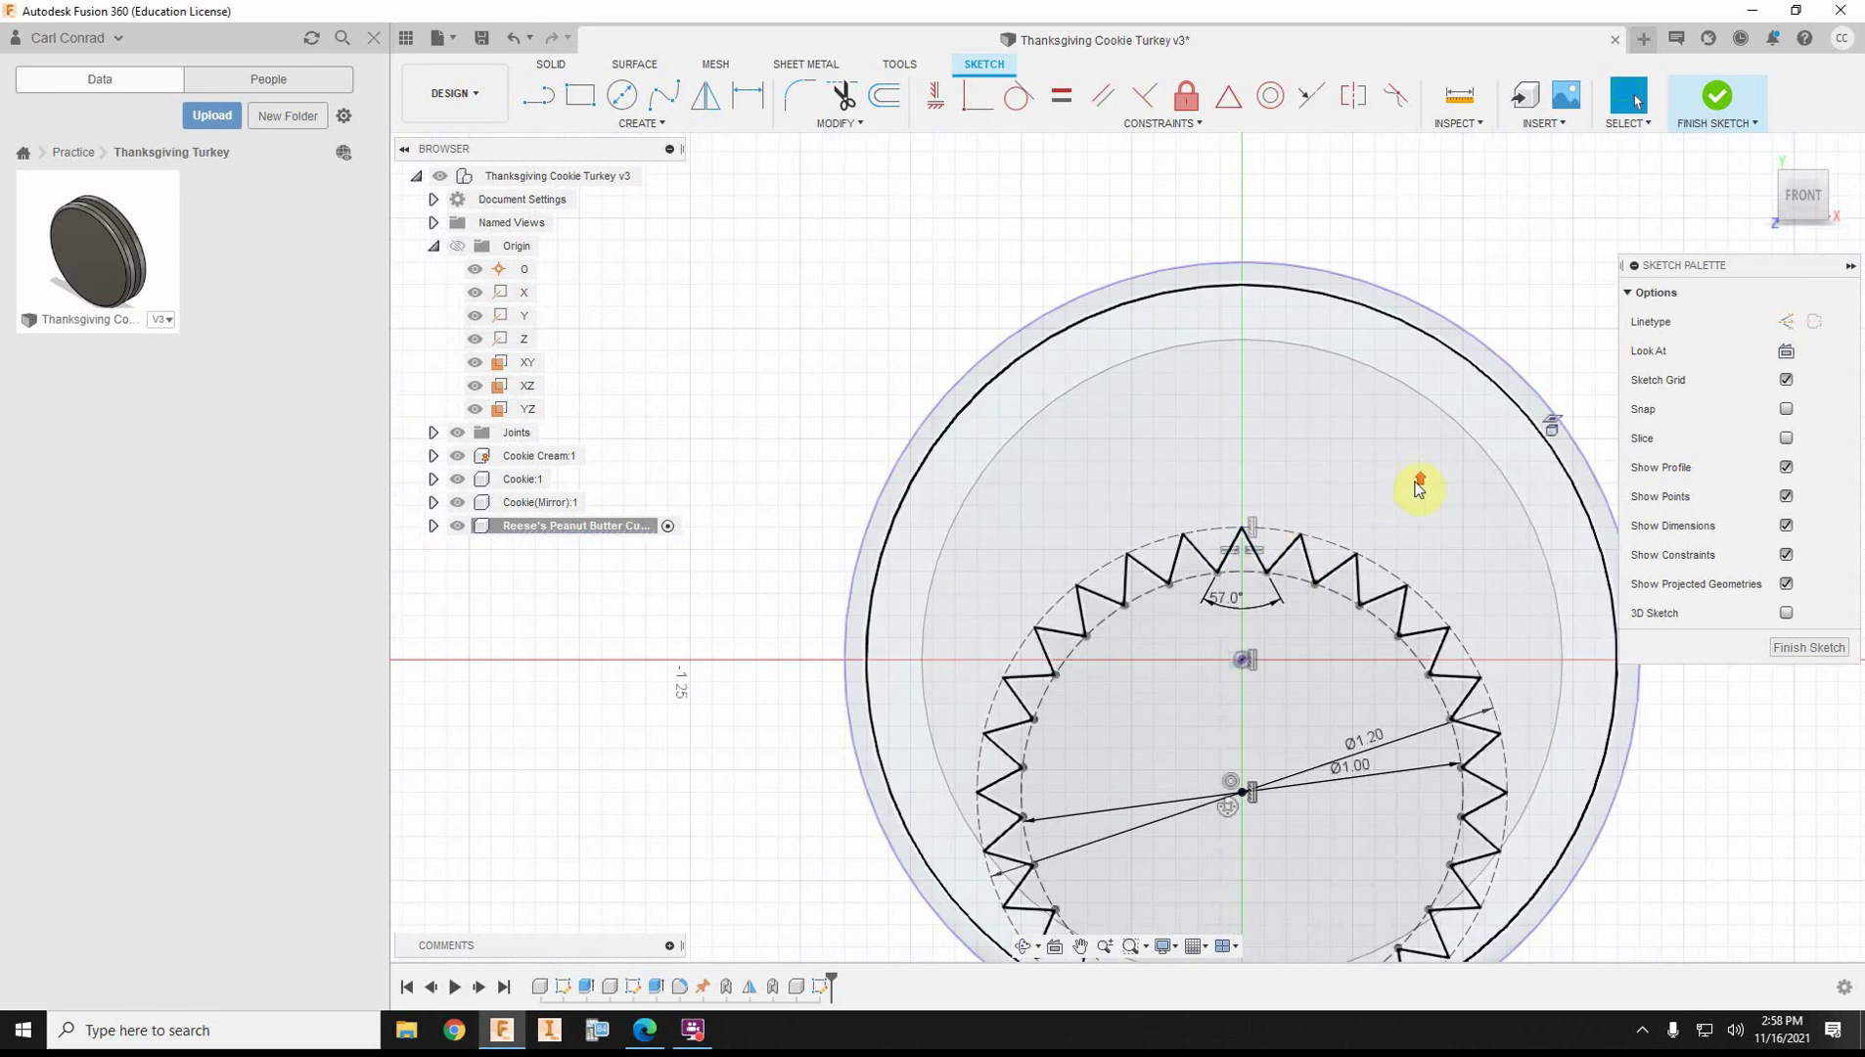
{"action": "scroll", "coordinate": [1420, 486], "scroll_direction": "down", "scroll_amount": 2}
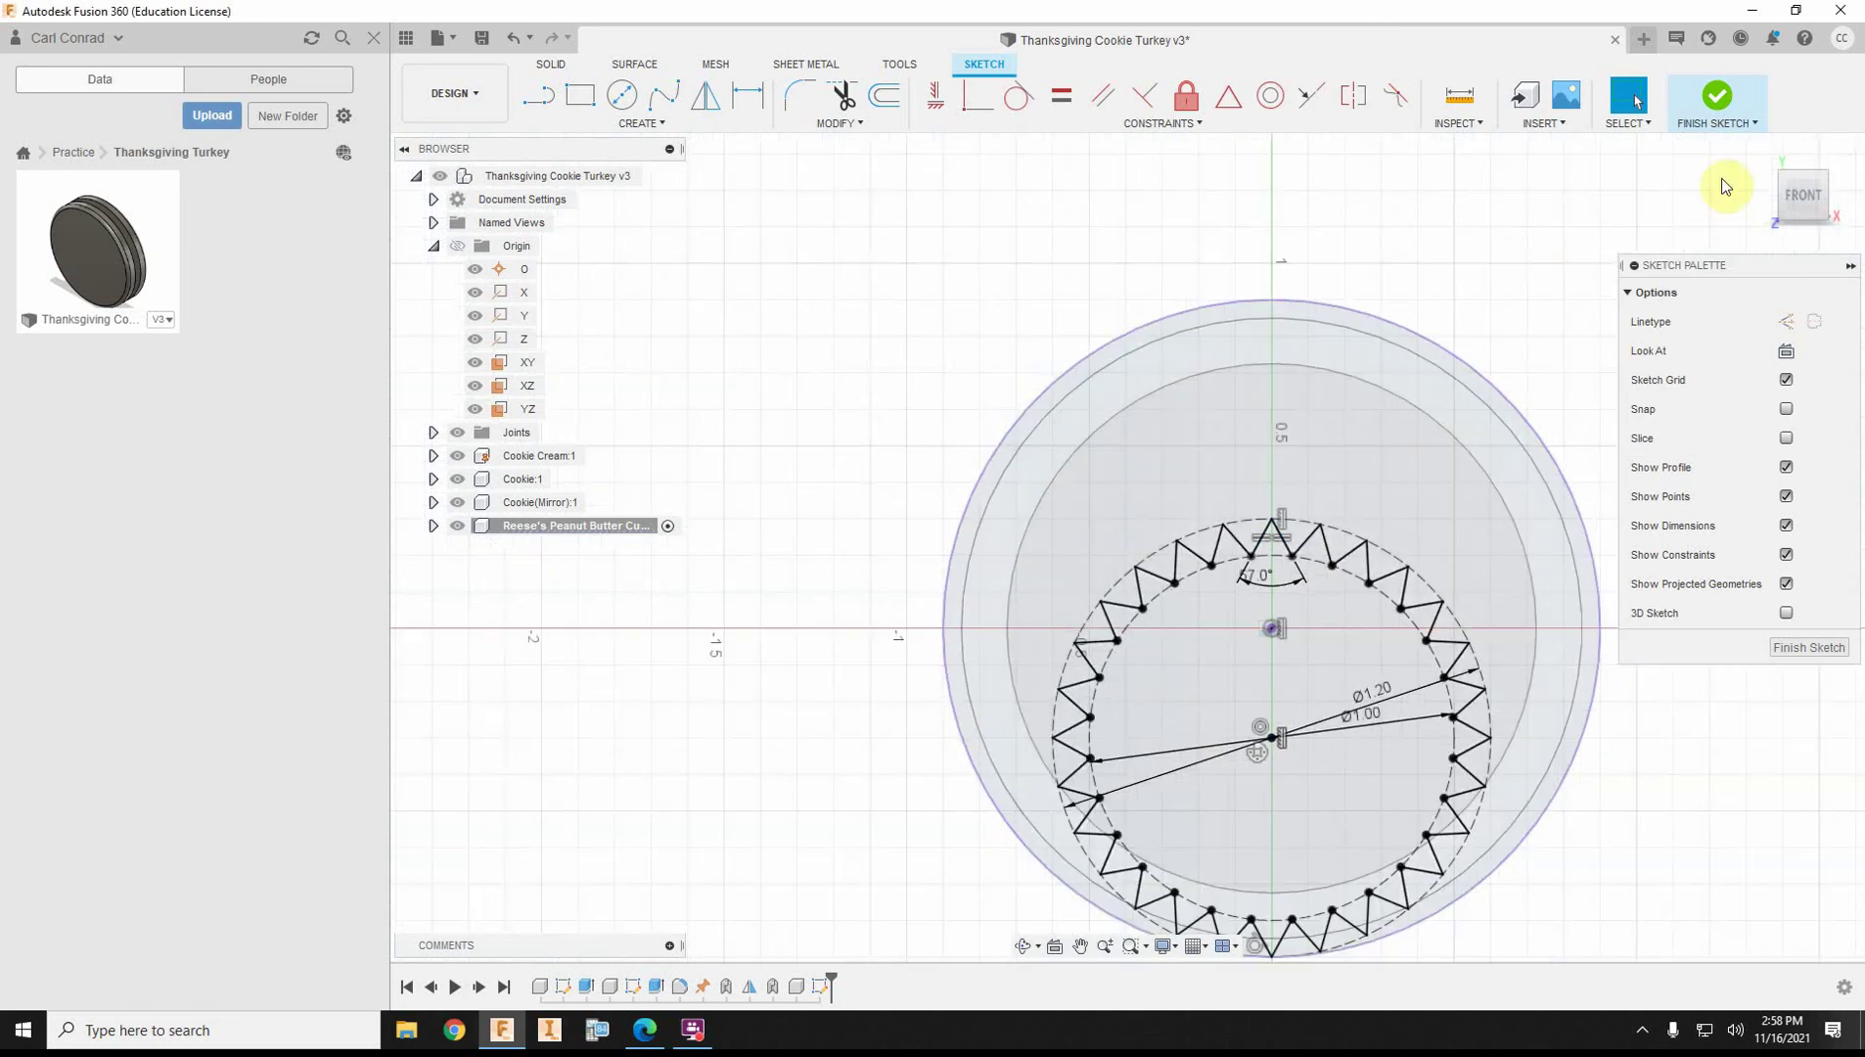
- Finish the sketch and create a construction plane offset 0.64 in from the zigzag profile
{"action": "left_click", "coordinate": [1727, 98]}
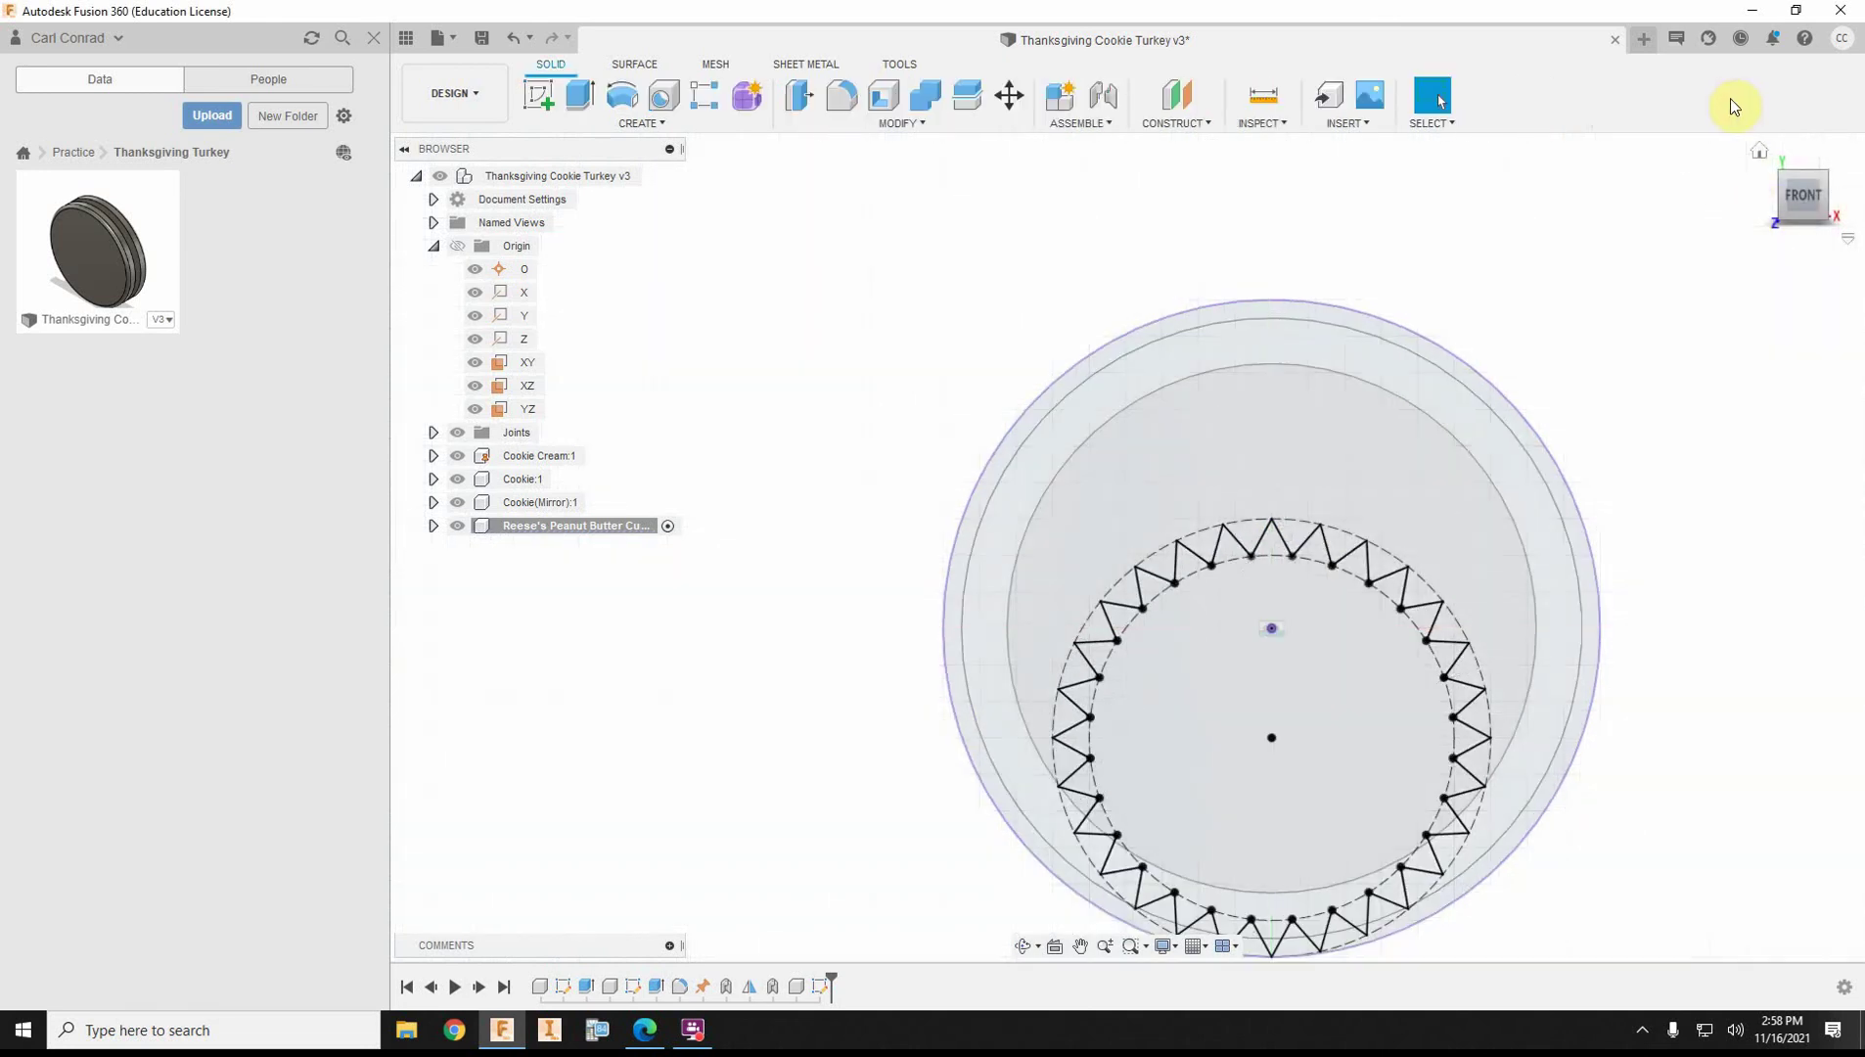
{"action": "left_click", "coordinate": [1759, 149]}
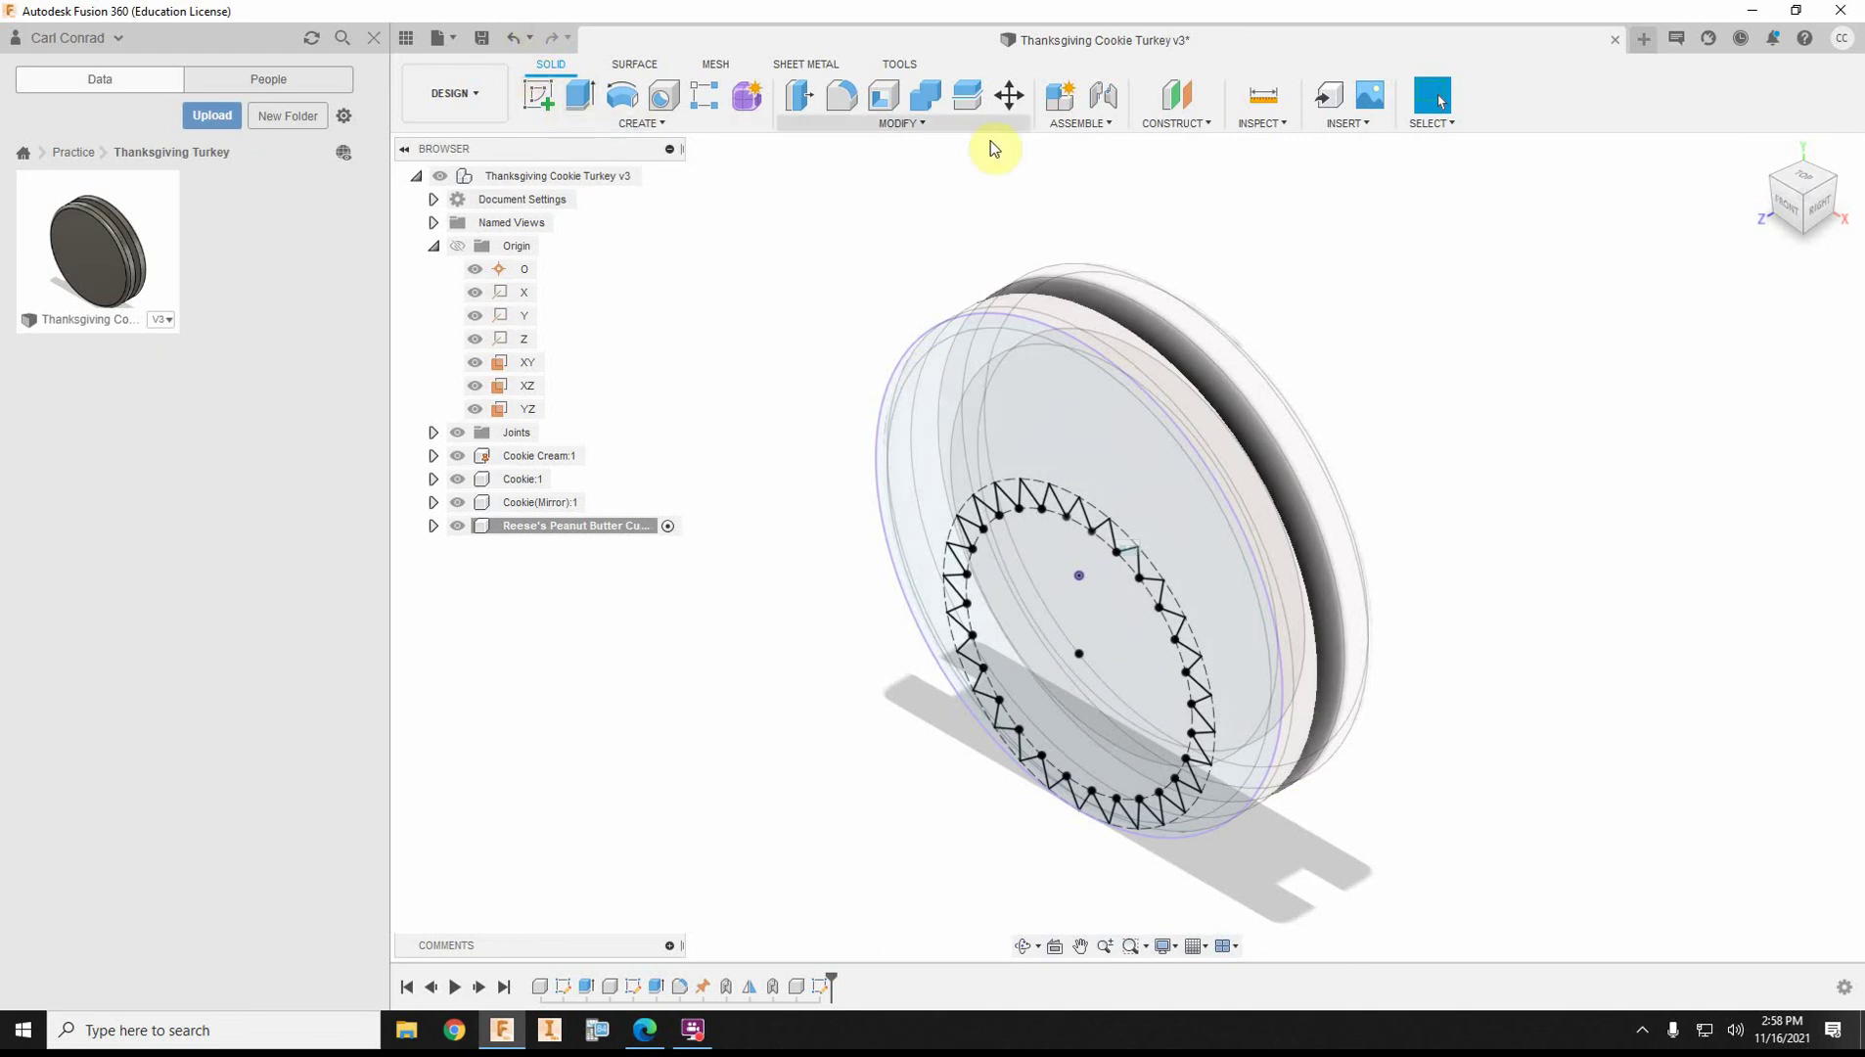
{"action": "left_click", "coordinate": [1195, 124]}
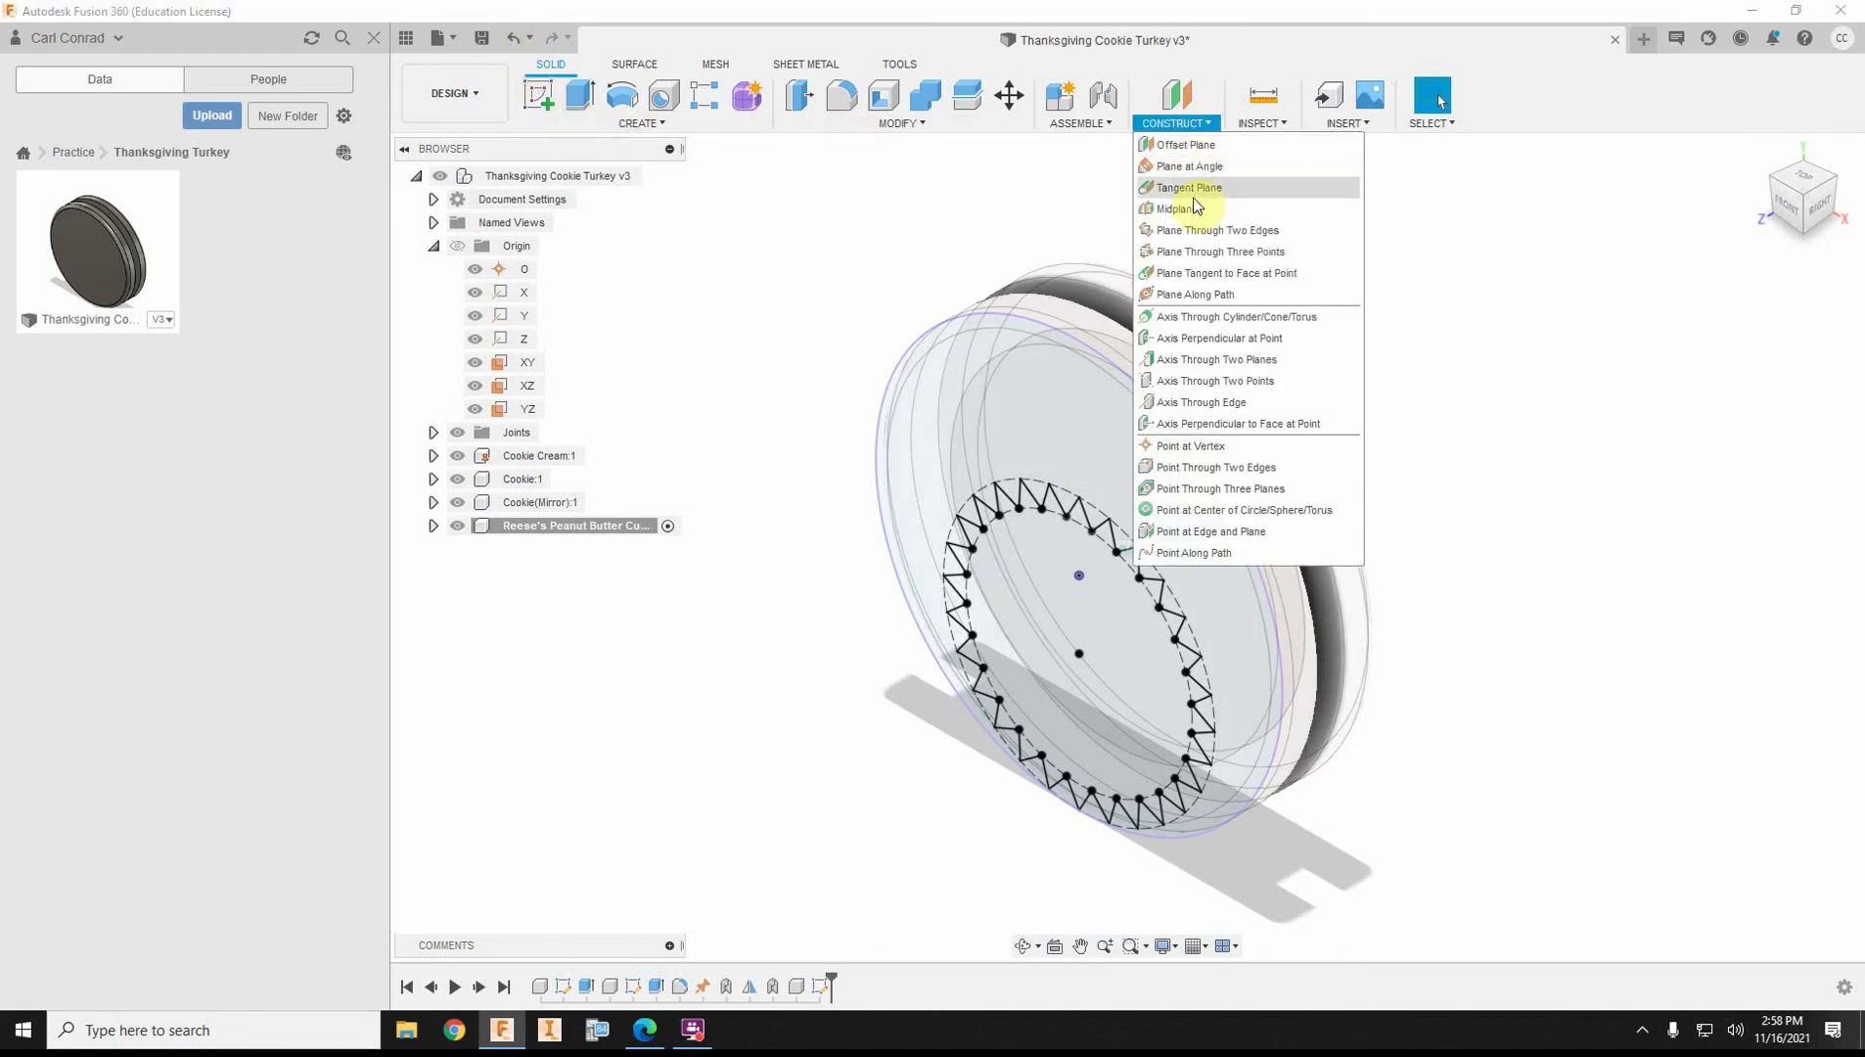
{"action": "left_click", "coordinate": [1186, 145]}
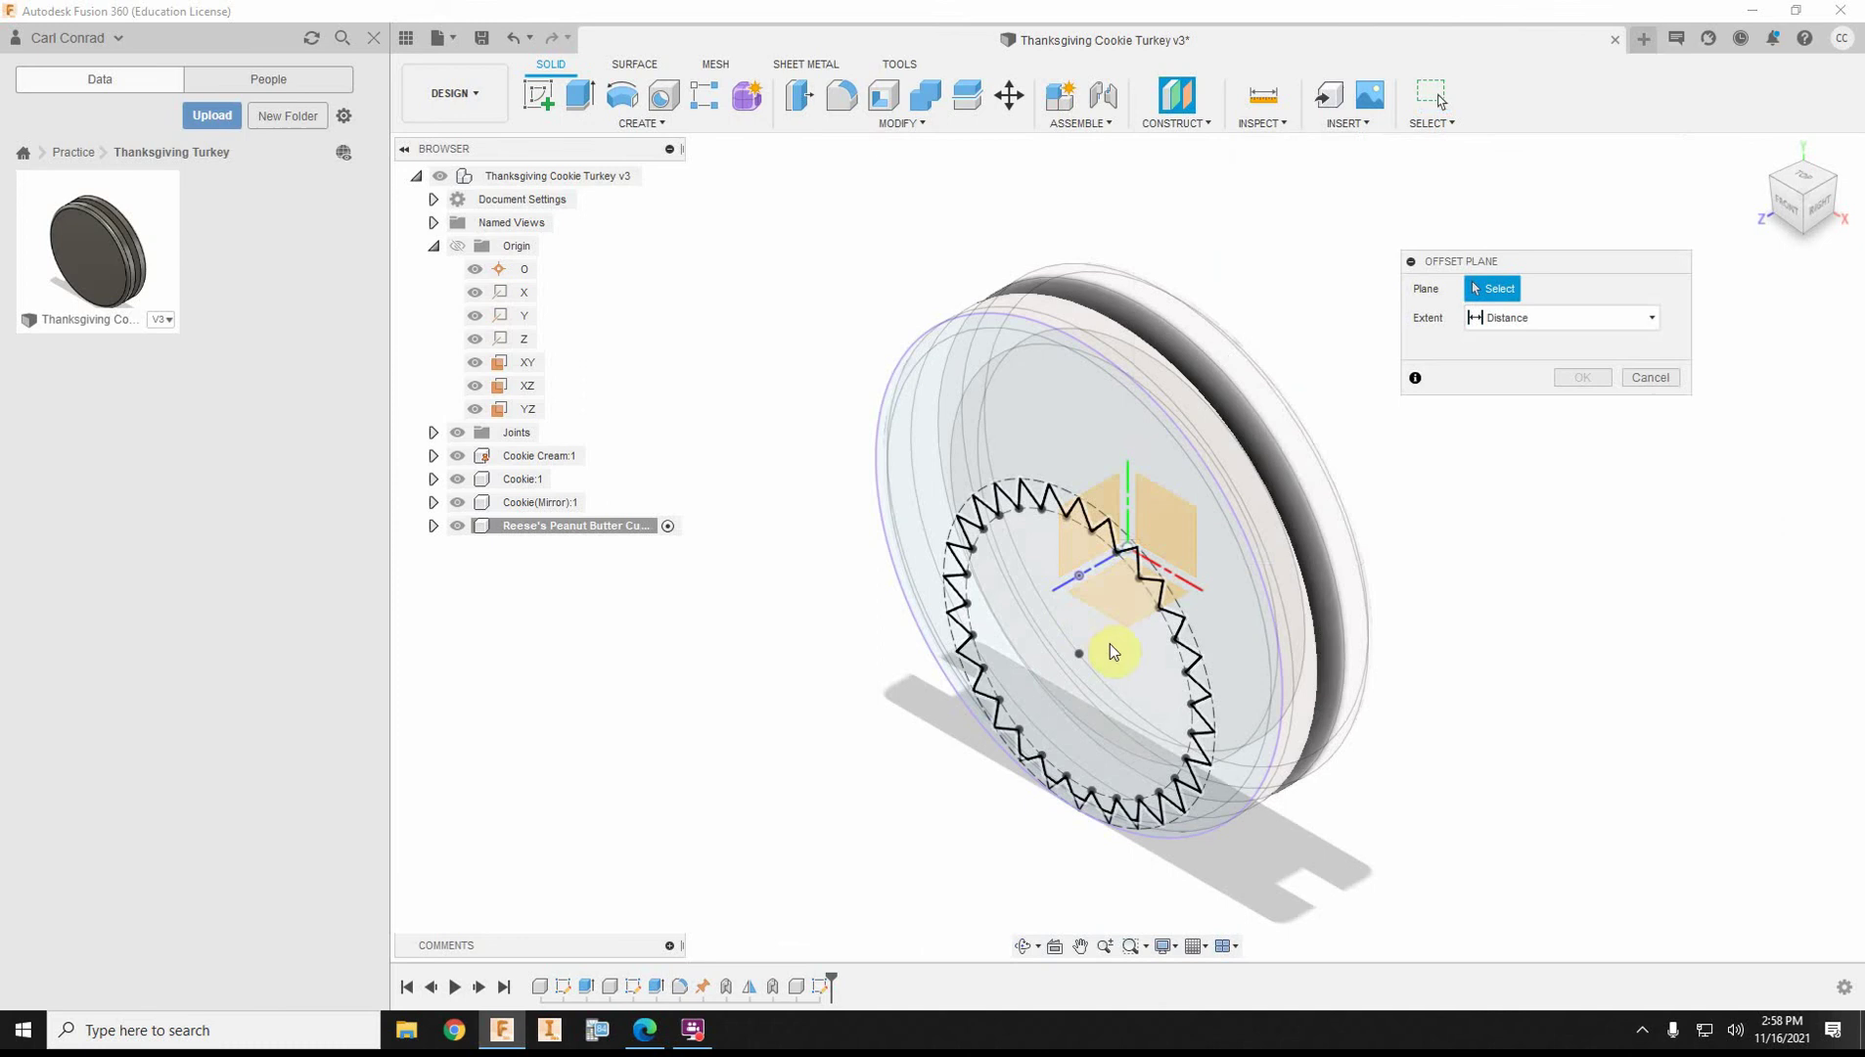
{"action": "left_click", "coordinate": [1145, 687]}
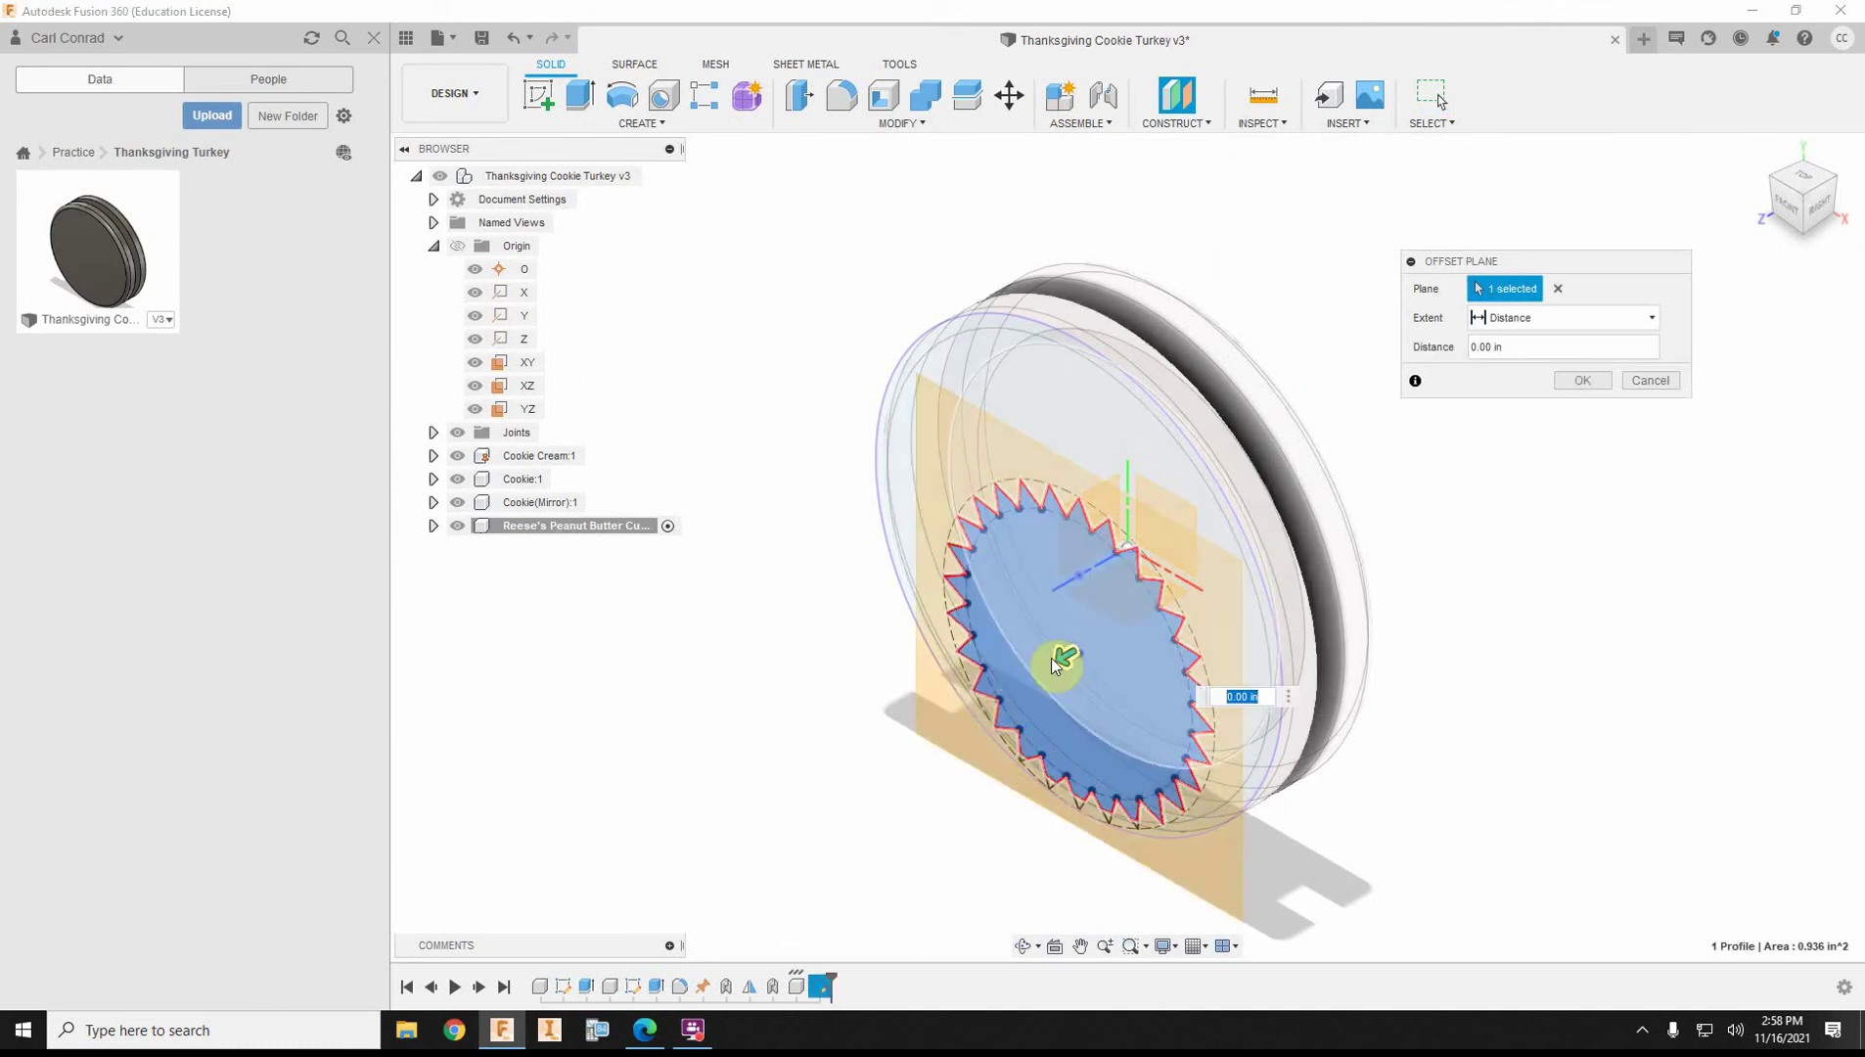
{"action": "left_click_drag", "start_coordinate": [1064, 650], "coordinate": [981, 714]}
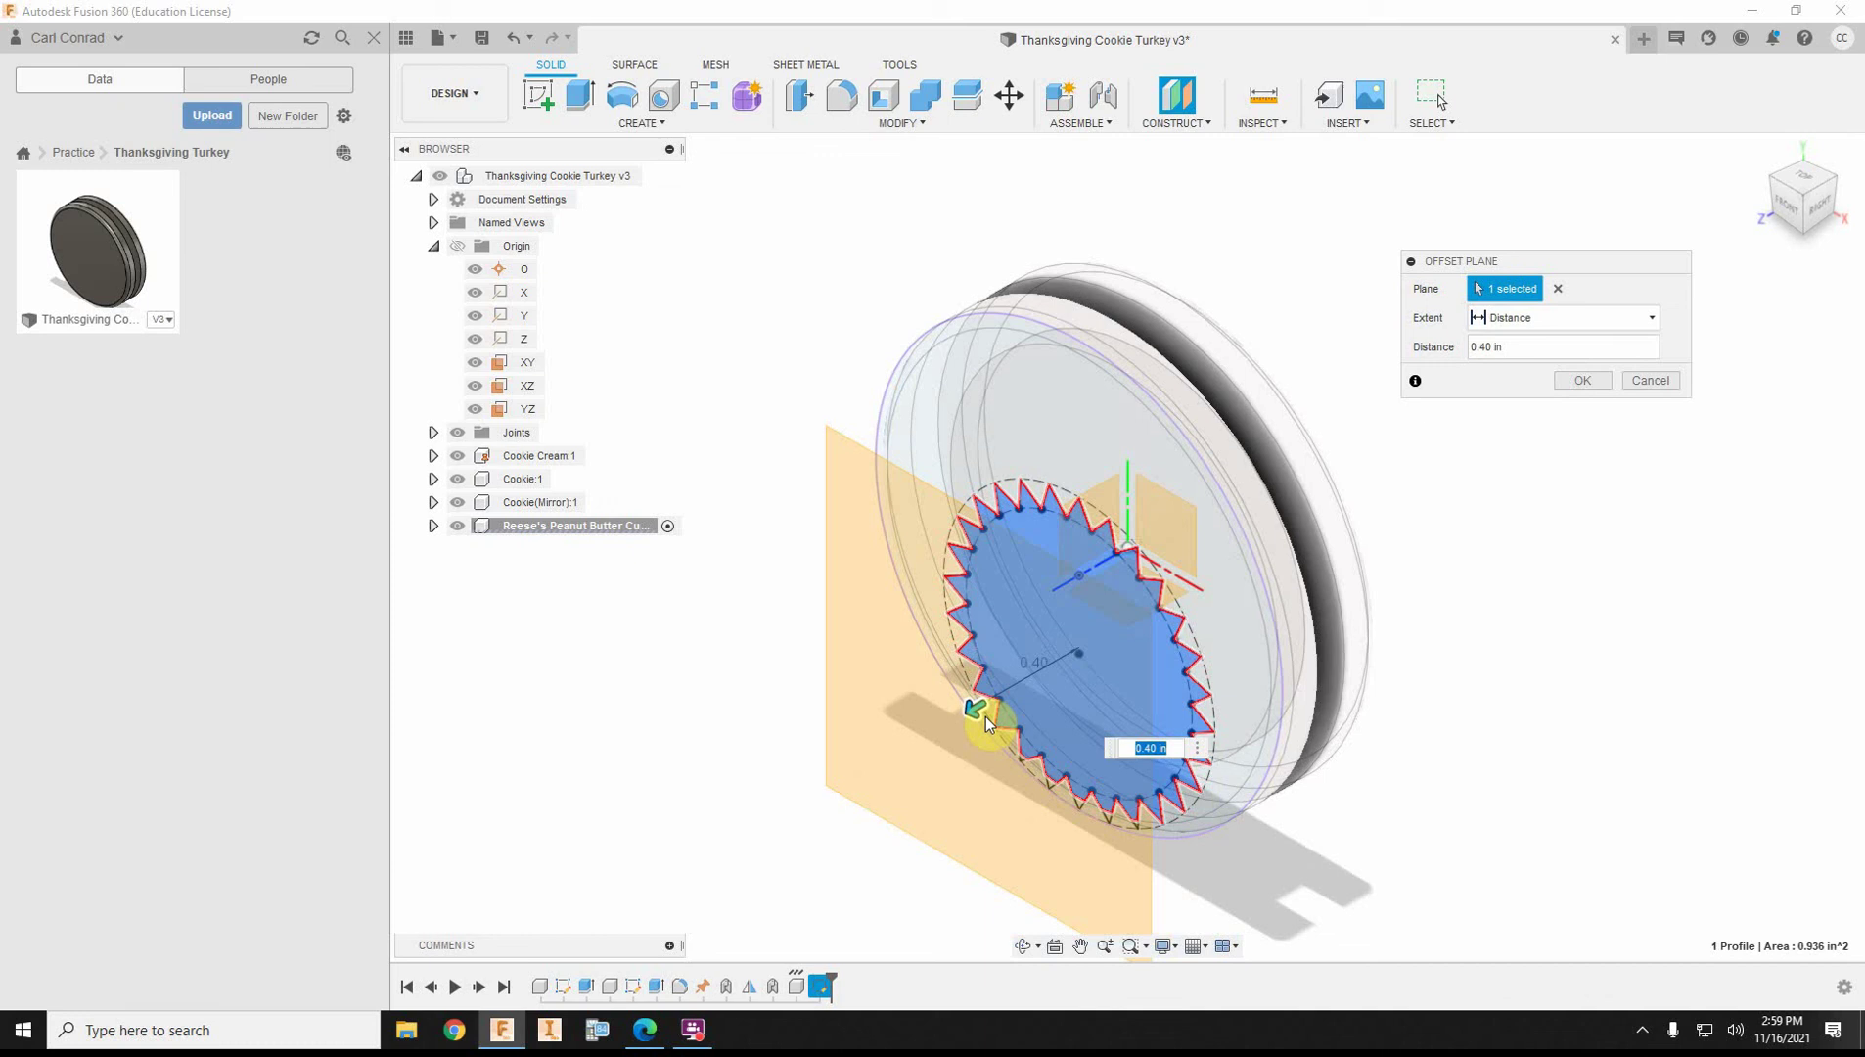
{"action": "type", "text": ".64"}
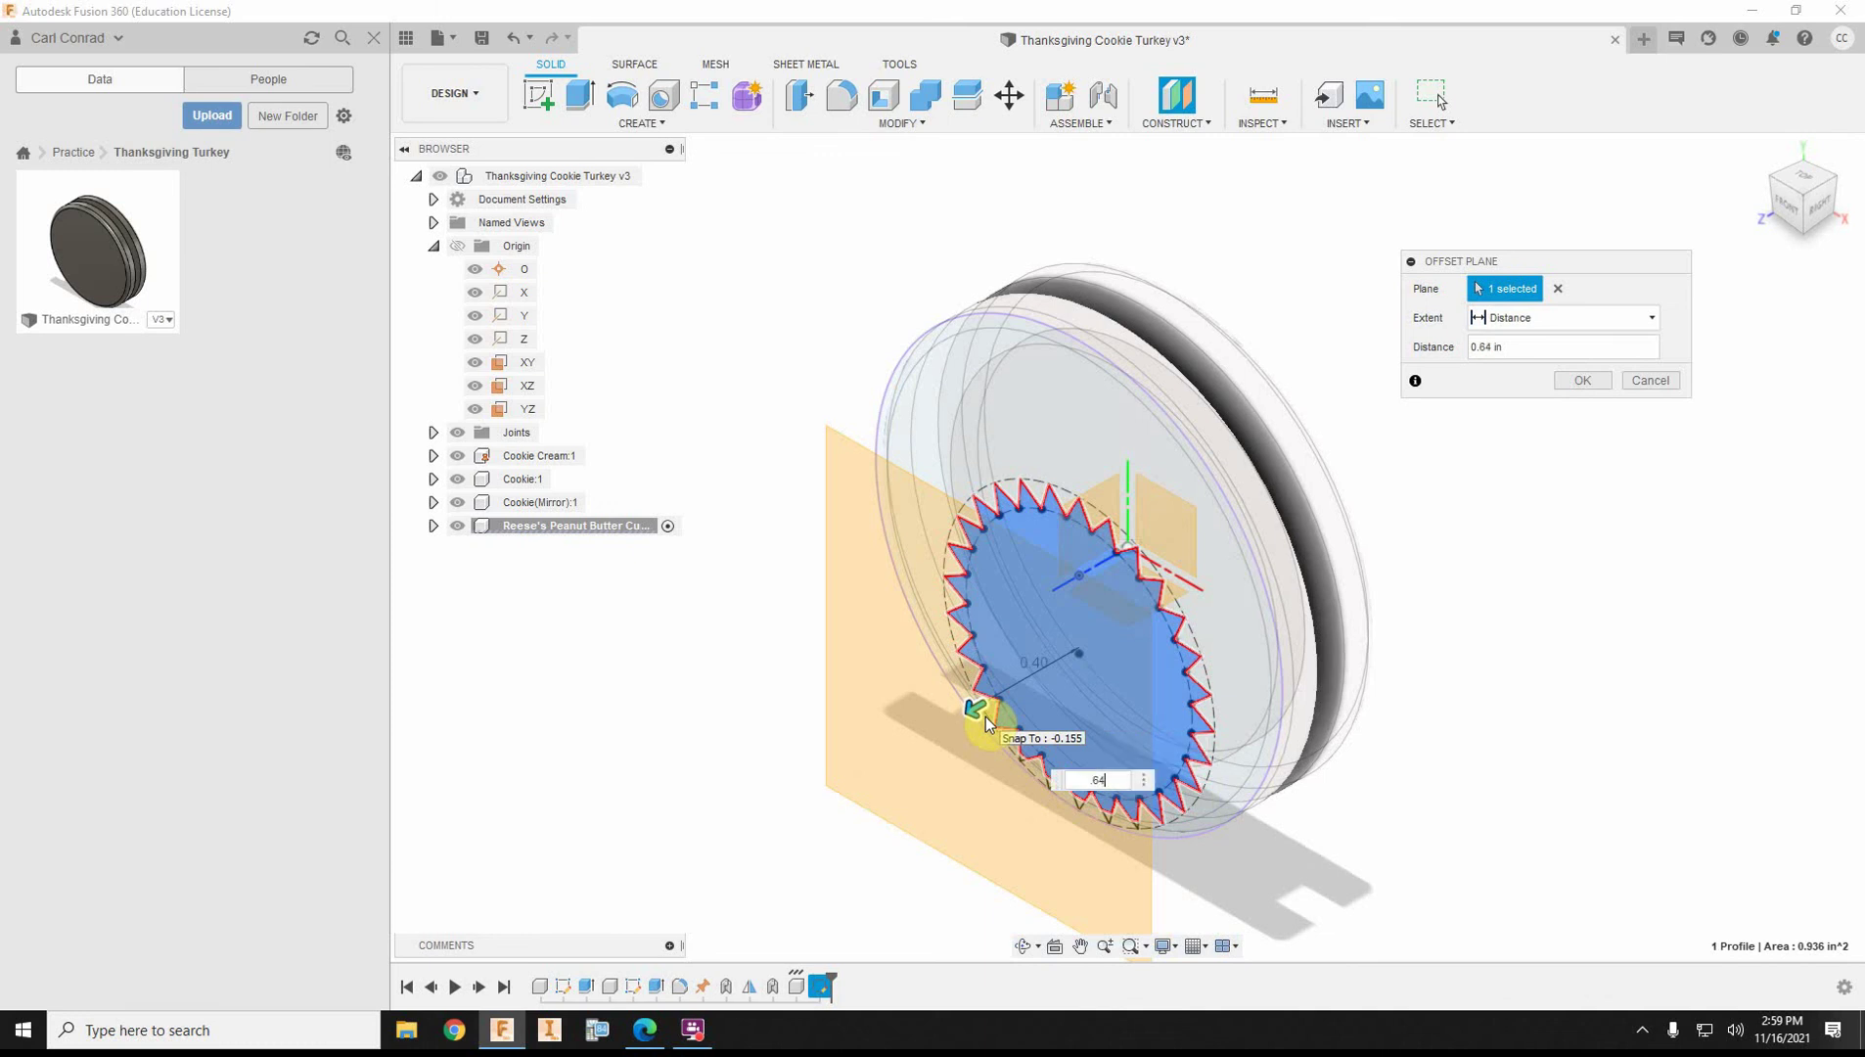
{"action": "key", "text": "Return"}
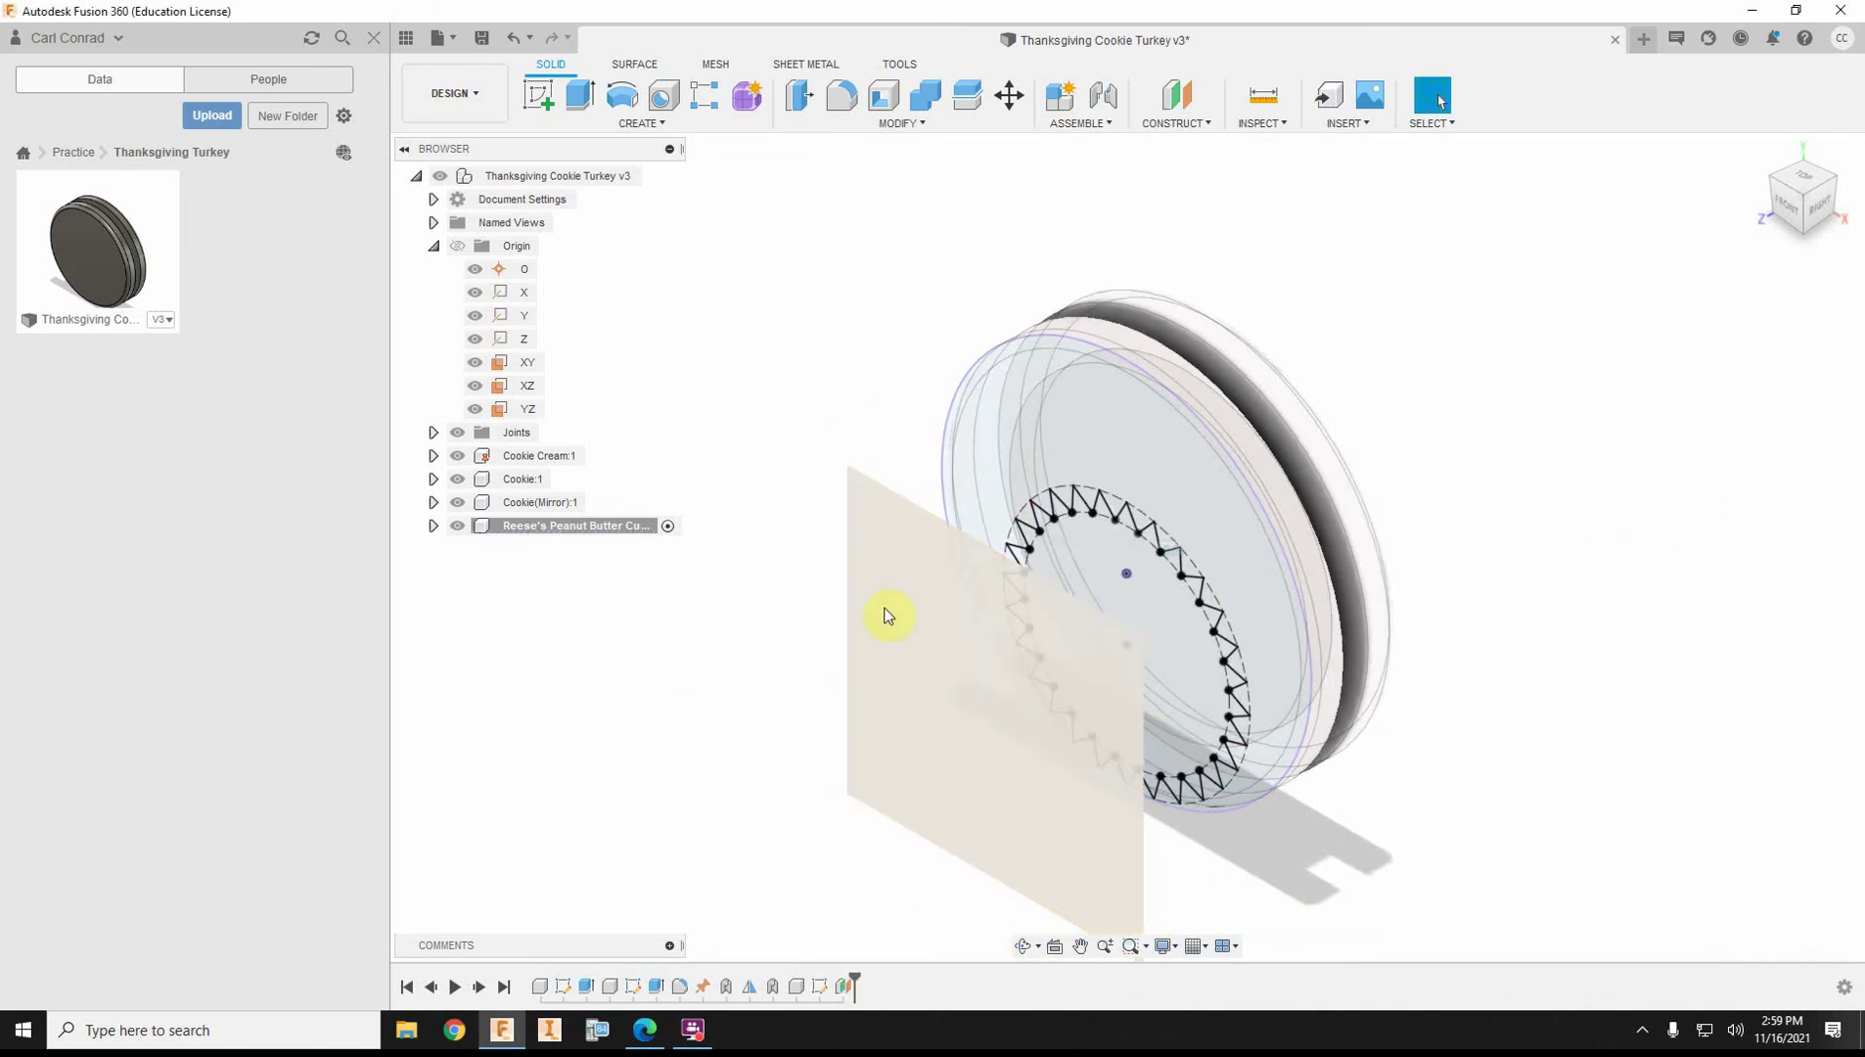
- Start a new sketch on the 0.64 in offset plane
{"action": "left_click", "coordinate": [546, 97]}
{"action": "left_click", "coordinate": [863, 529]}
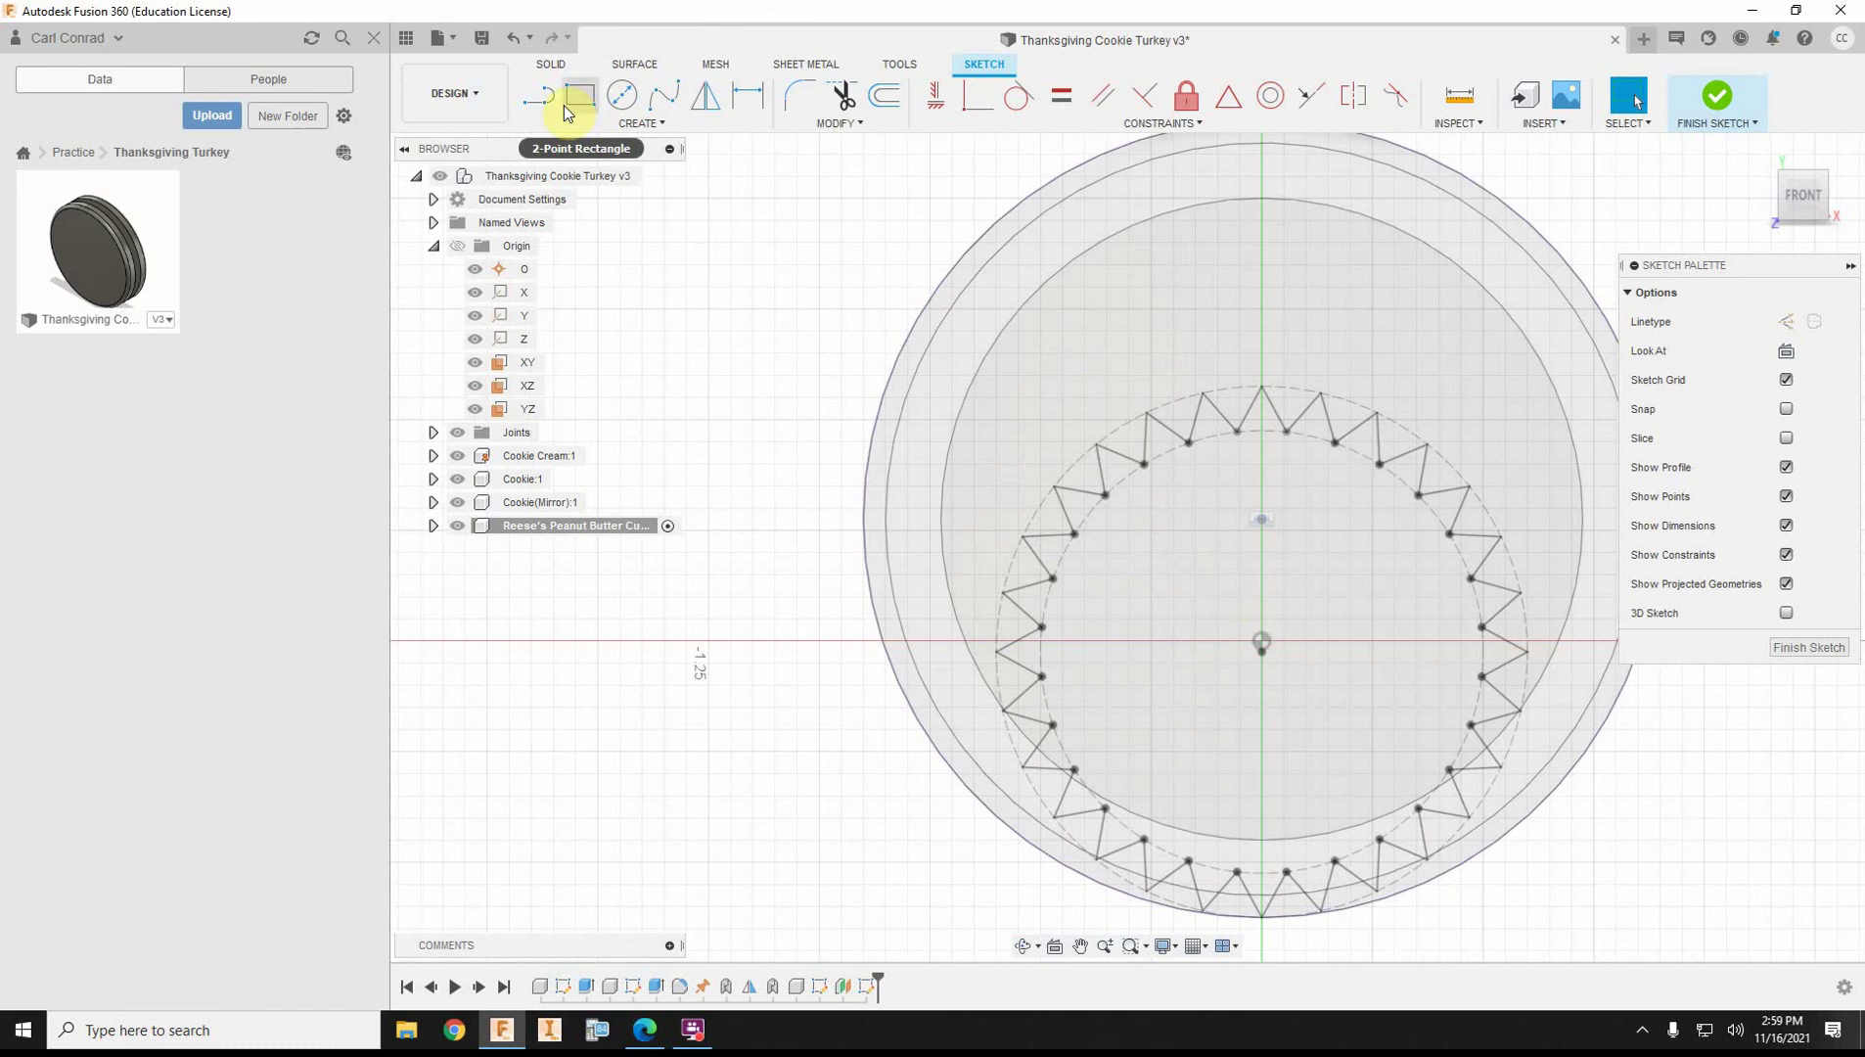
{"action": "left_click", "coordinate": [632, 118]}
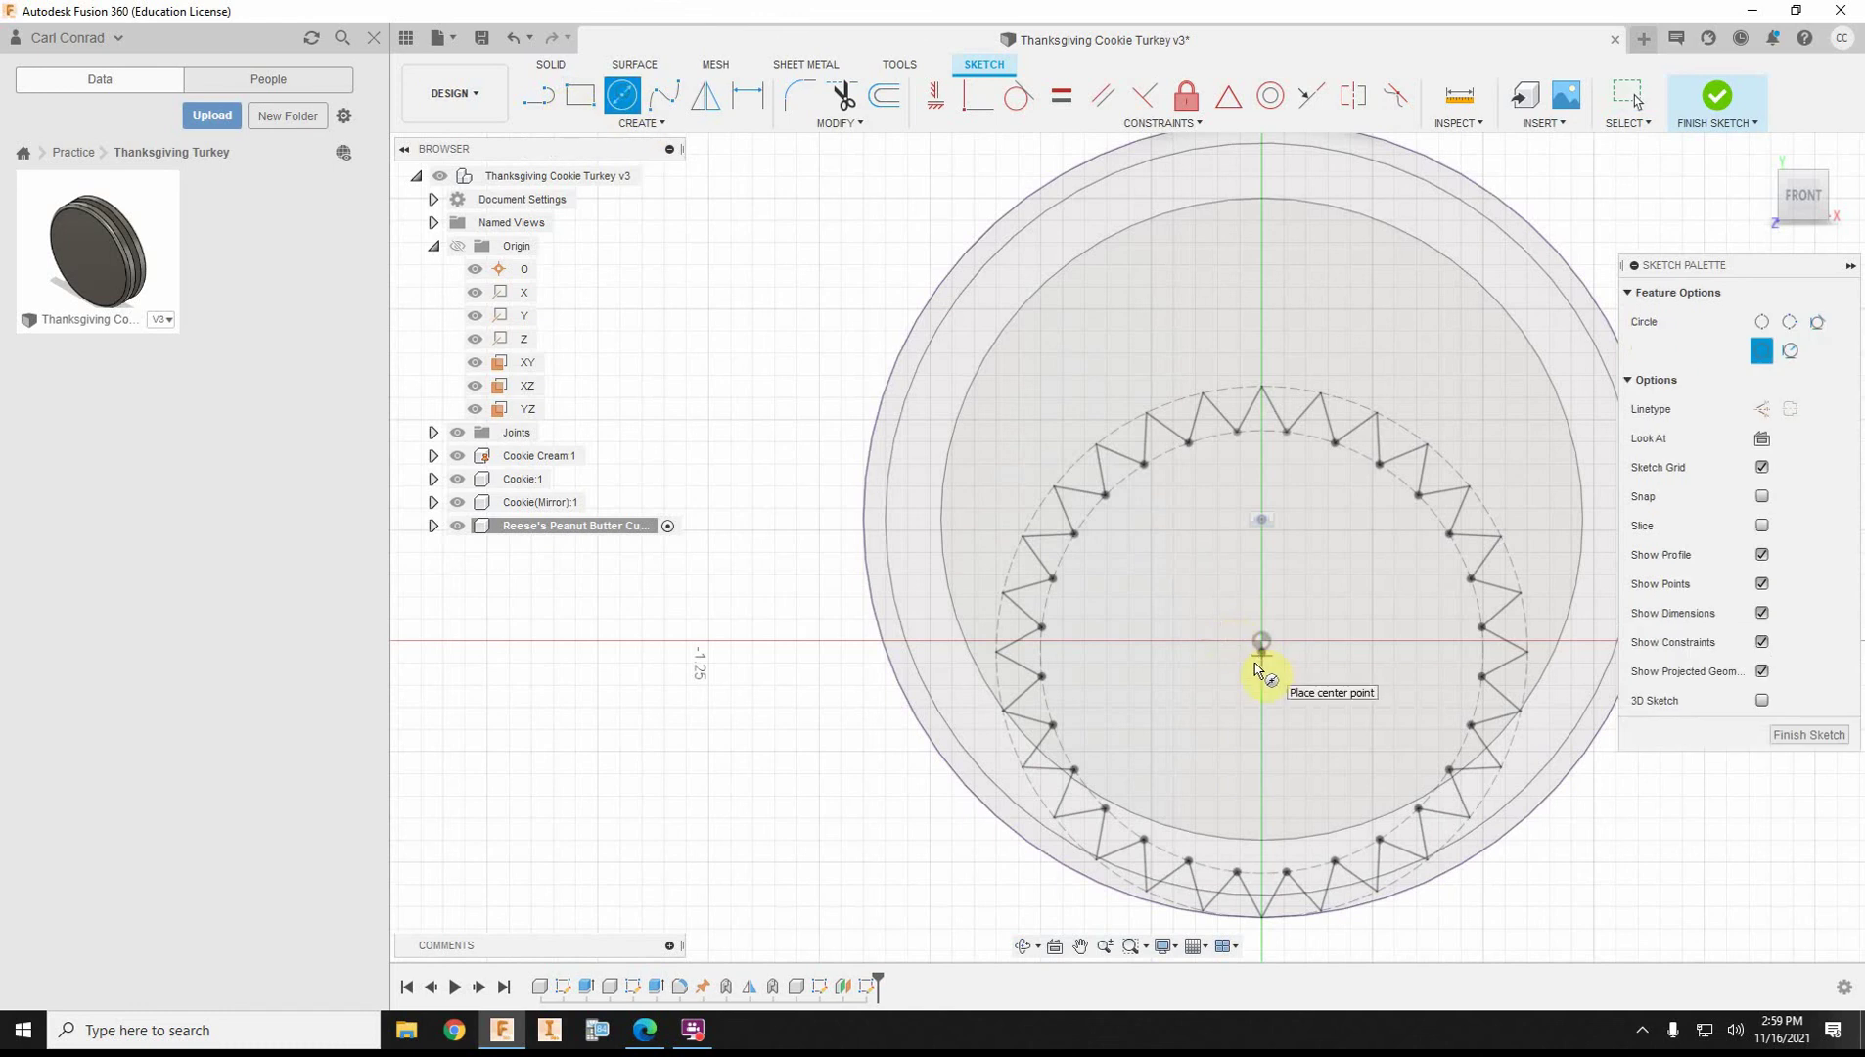
{"action": "scroll", "coordinate": [1257, 669], "scroll_direction": "up", "scroll_amount": 3}
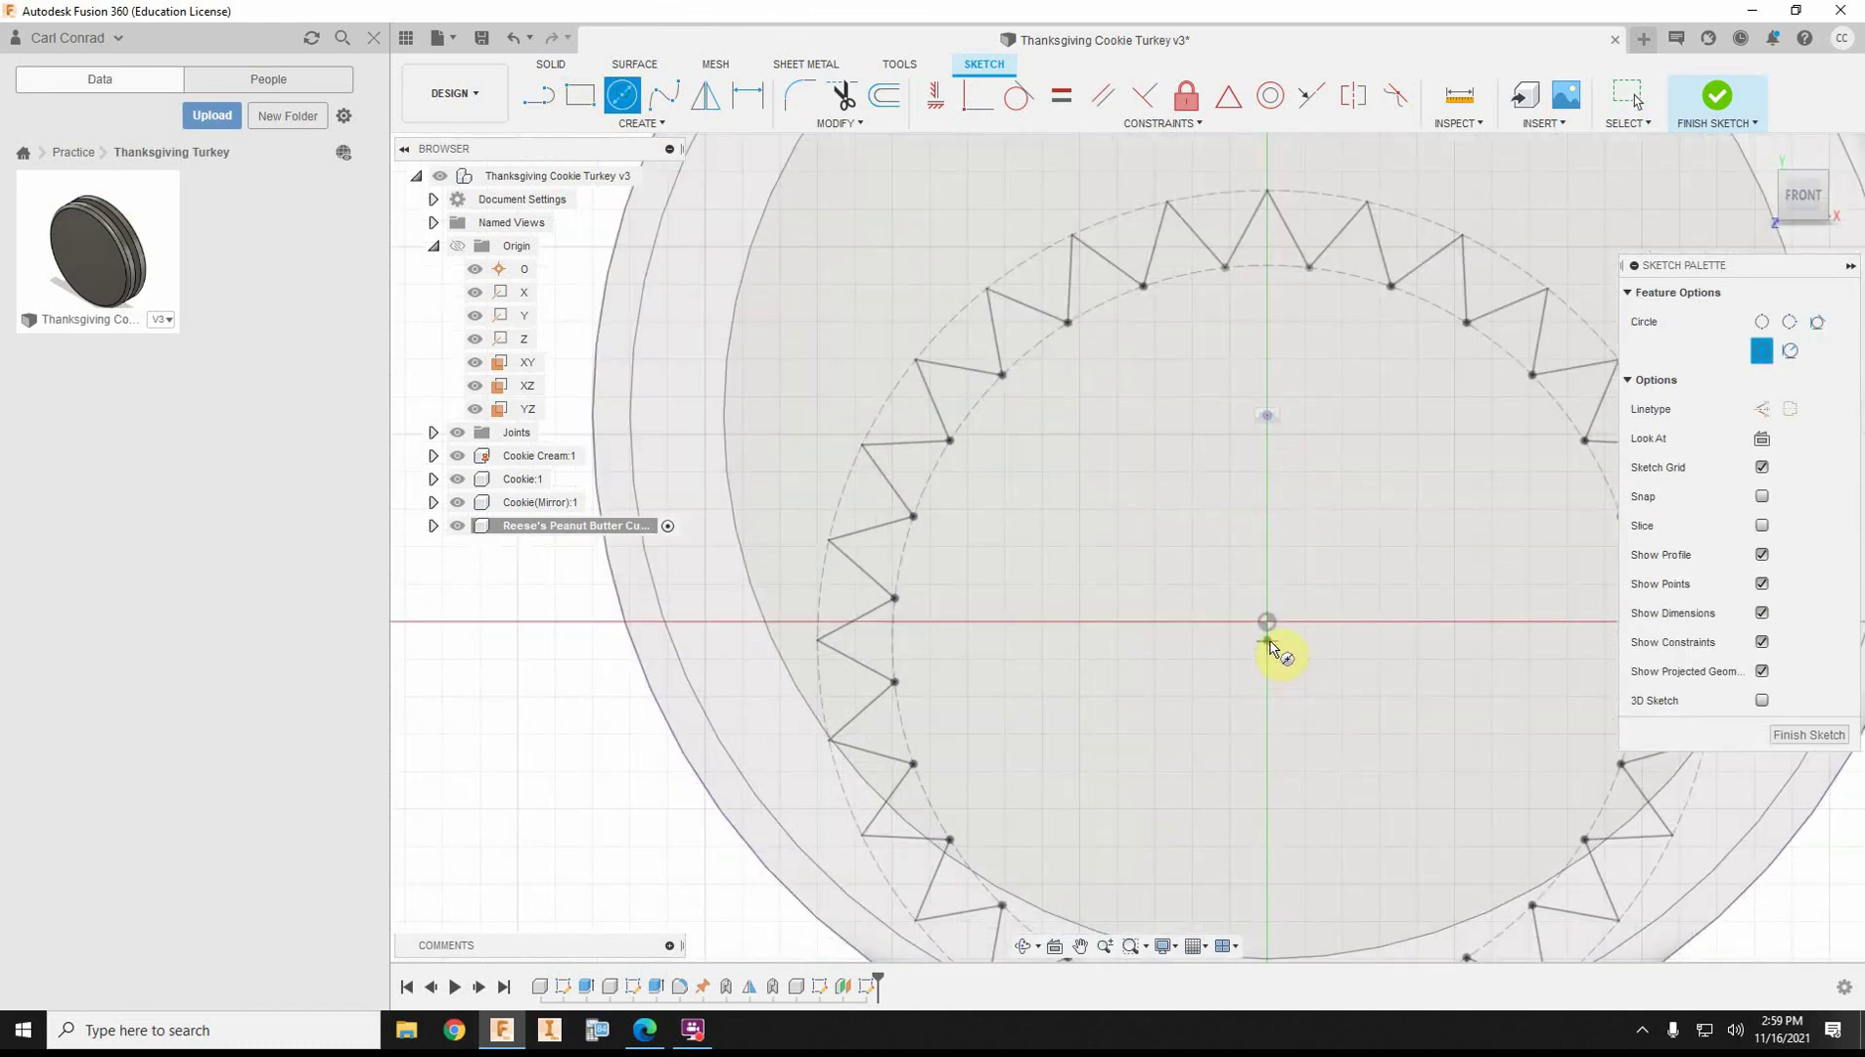
{"action": "scroll", "coordinate": [1271, 646], "scroll_direction": "down", "scroll_amount": 1}
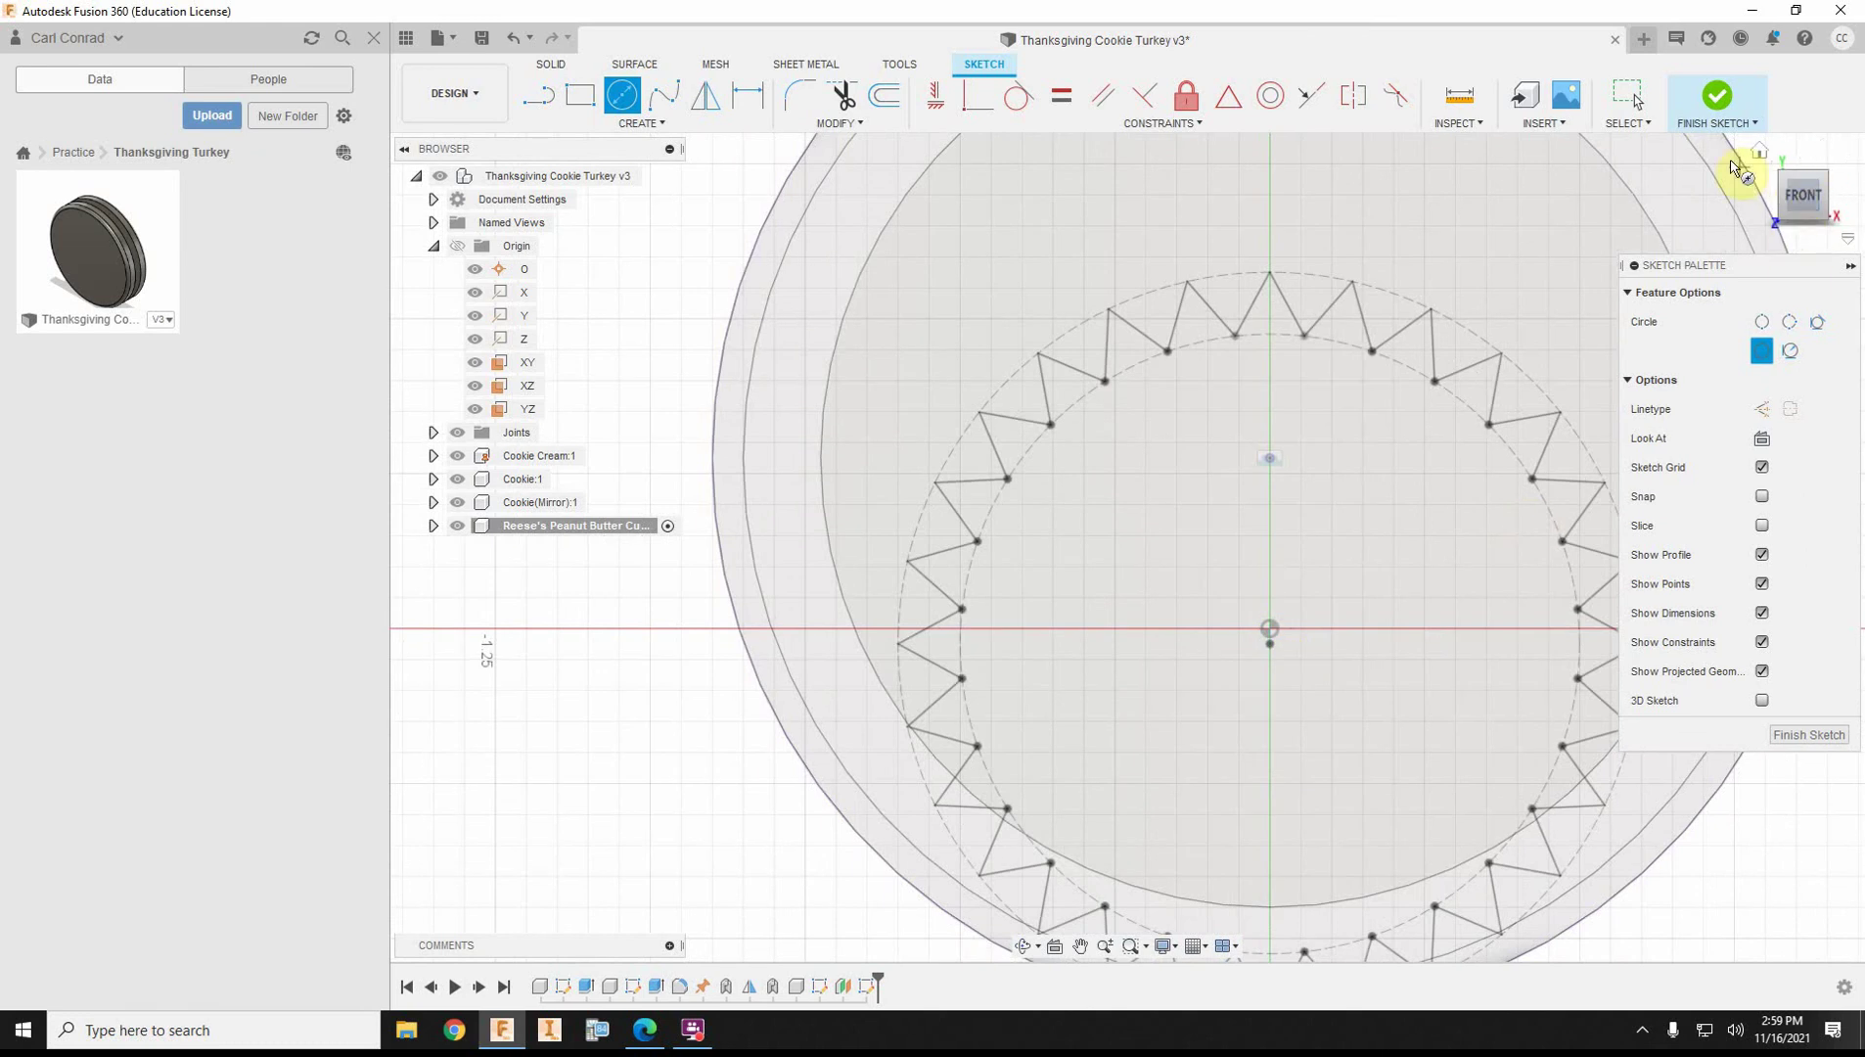
{"action": "scroll", "coordinate": [1361, 646], "scroll_direction": "down", "scroll_amount": 3}
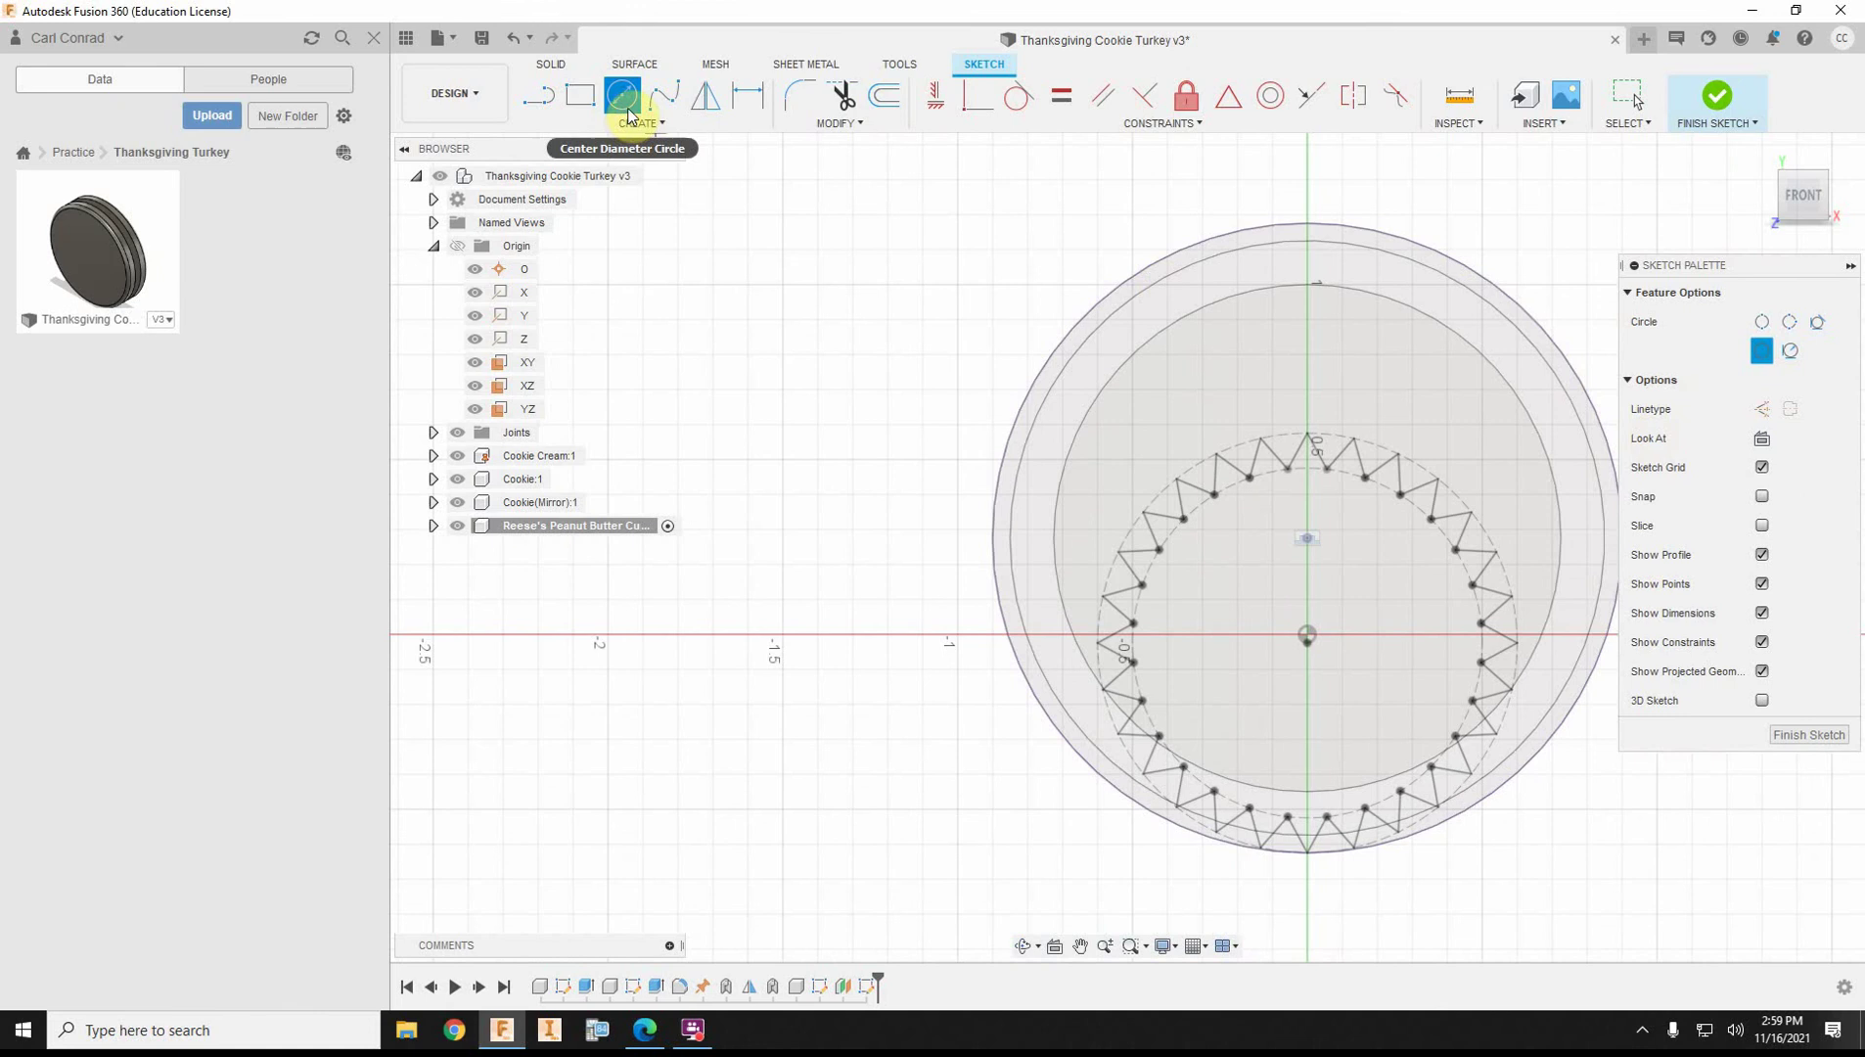
- Project the zigzag ring's centre point into the new sketch
{"action": "left_click", "coordinate": [646, 125]}
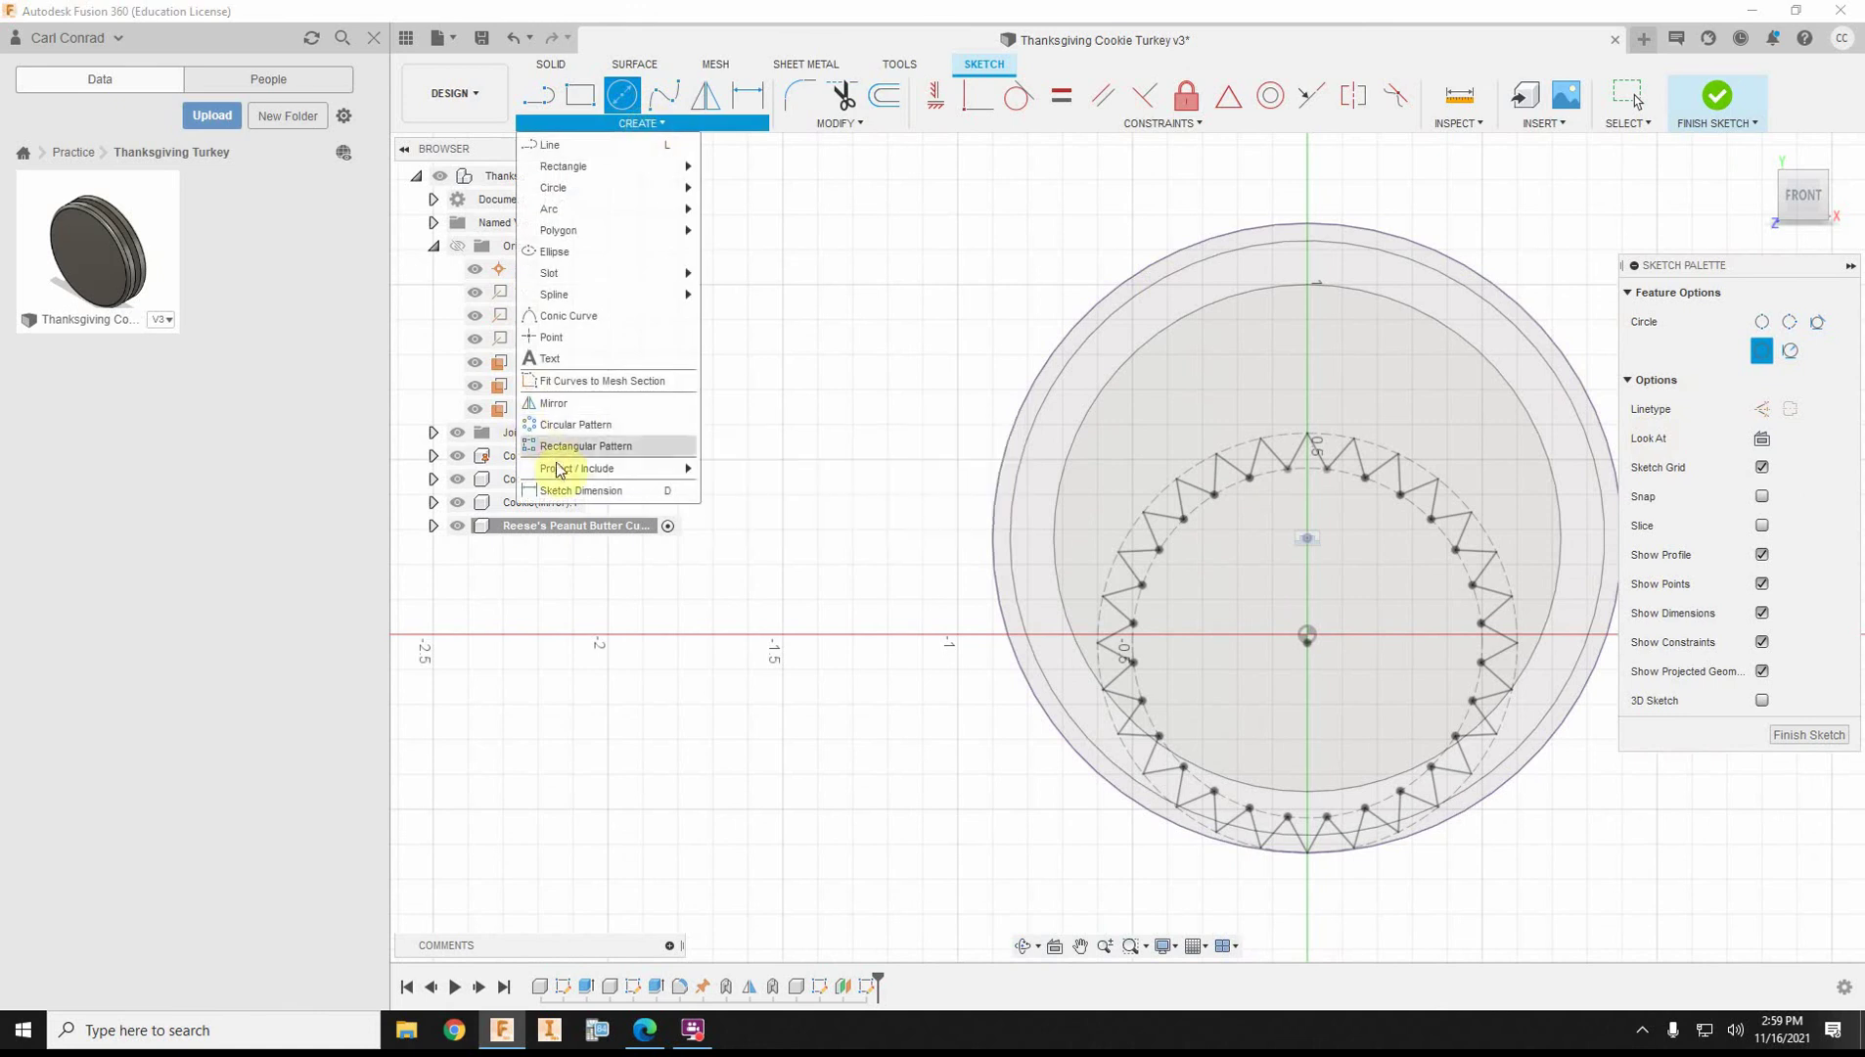
{"action": "mouse_move", "coordinate": [561, 469]}
{"action": "left_click", "coordinate": [734, 468]}
{"action": "scroll", "coordinate": [1308, 637], "scroll_direction": "up", "scroll_amount": 3}
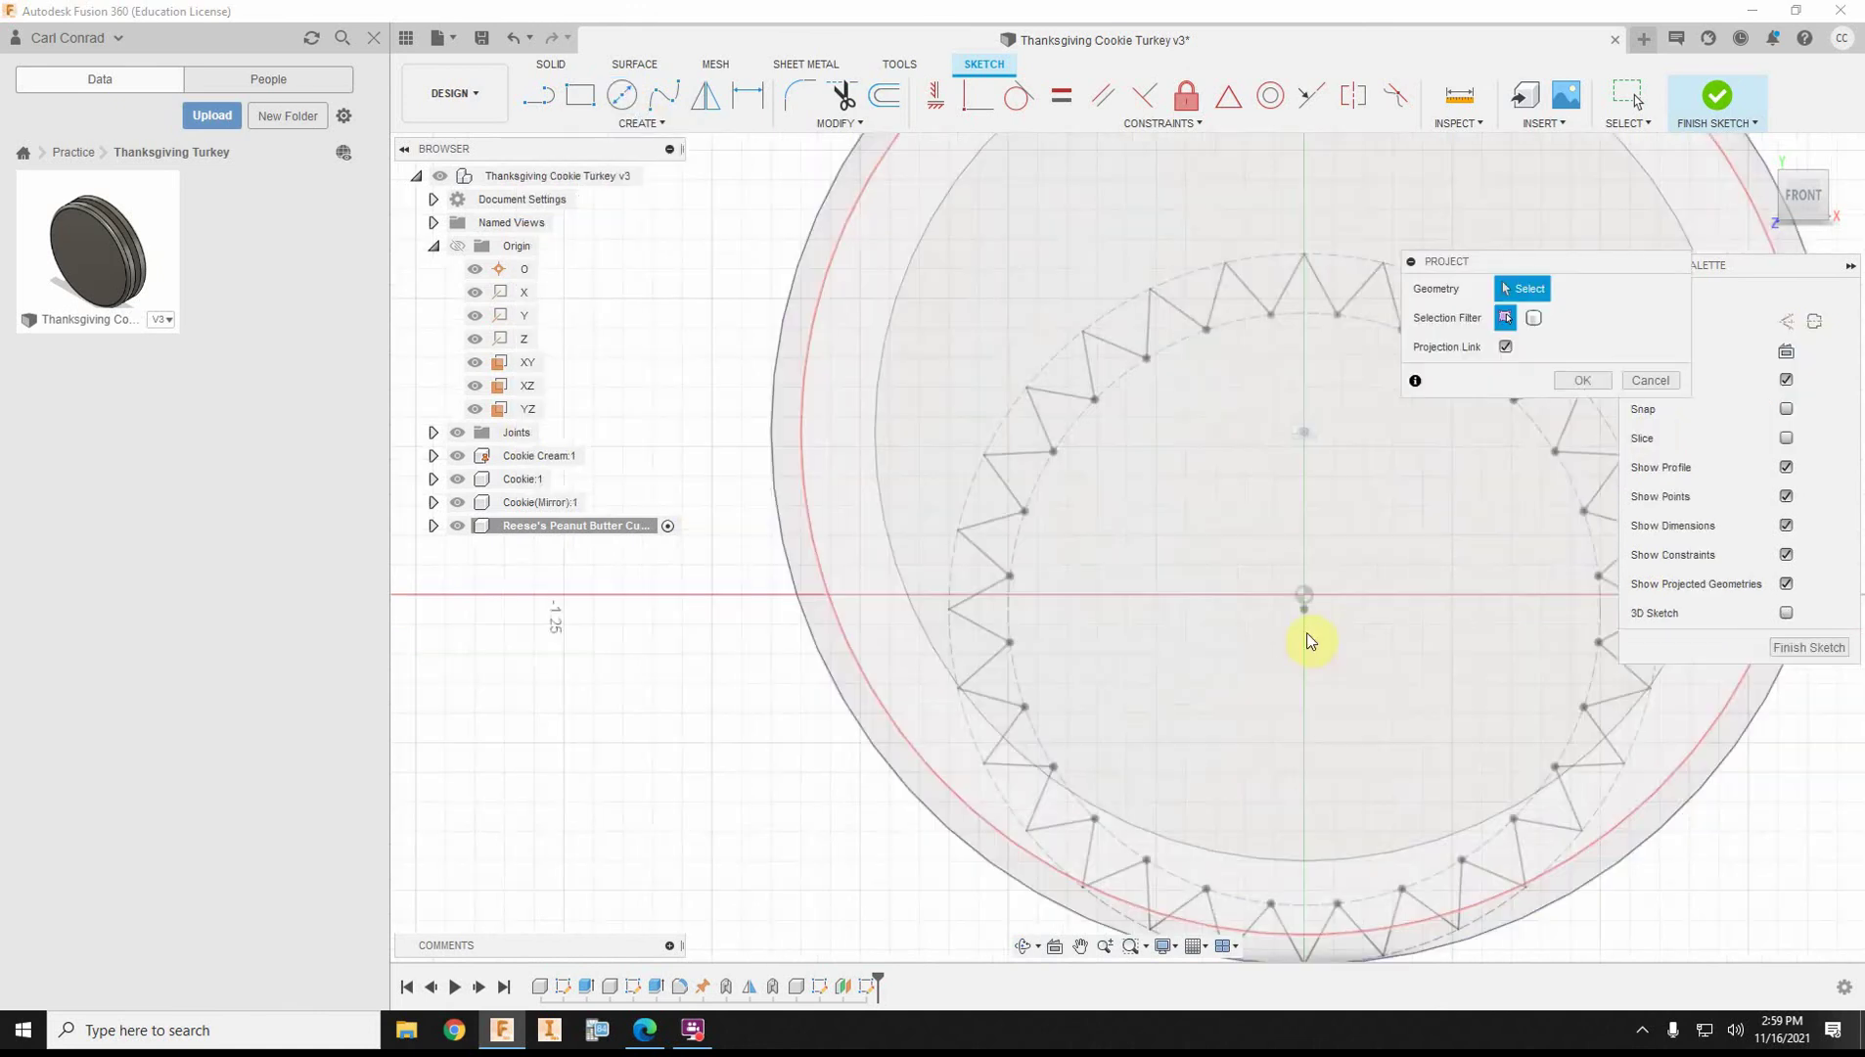
{"action": "left_click", "coordinate": [1305, 610]}
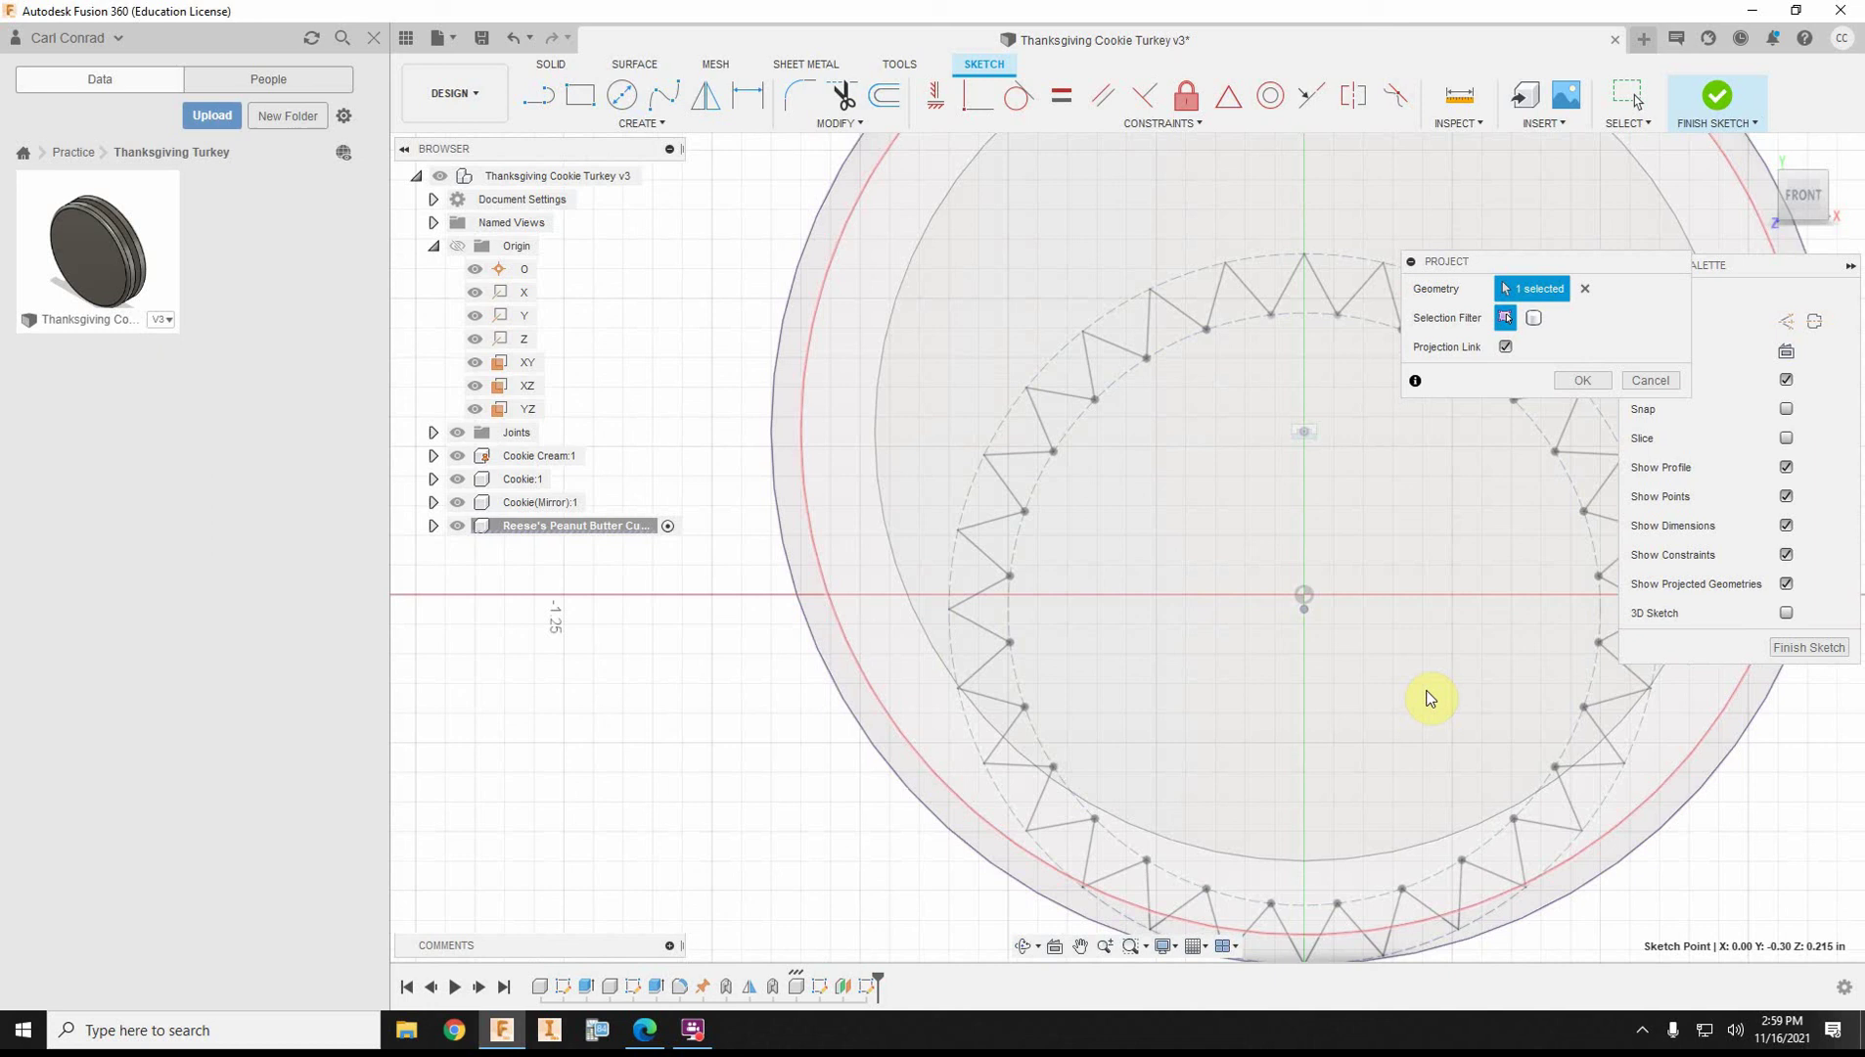
{"action": "left_click", "coordinate": [1576, 382]}
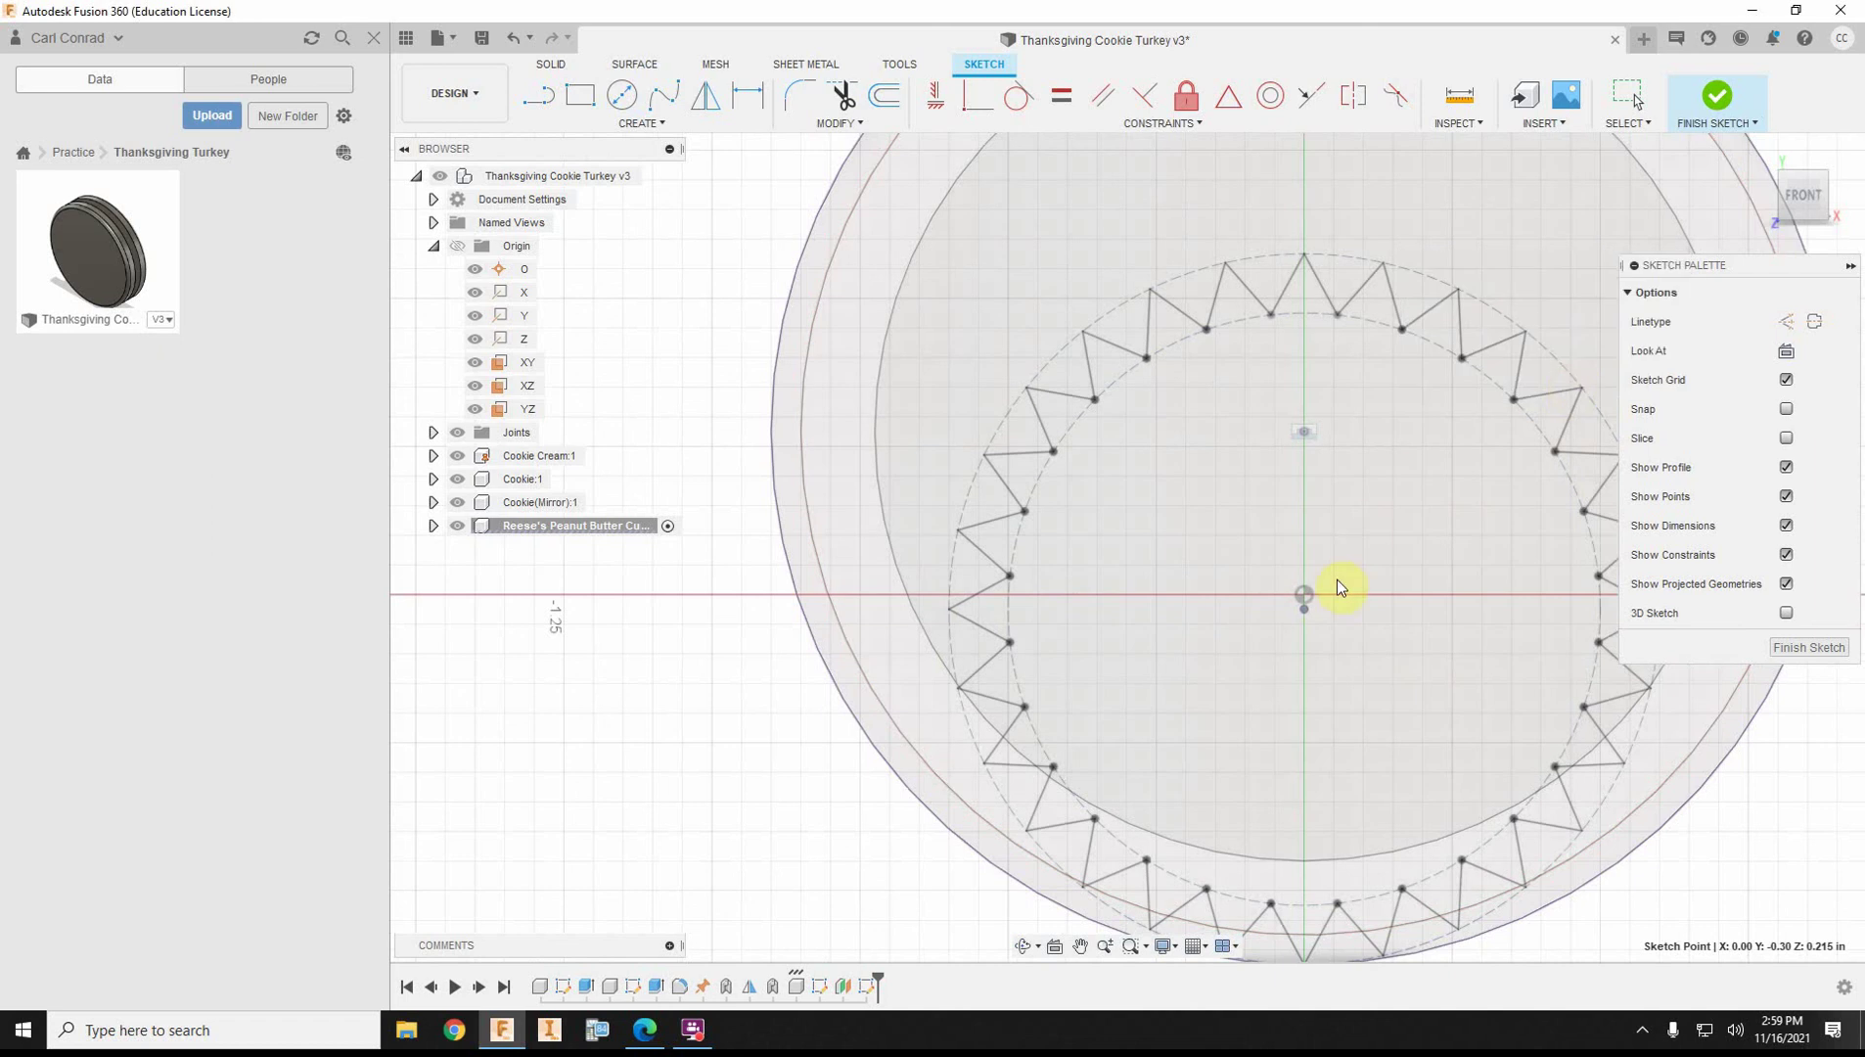
- Draw 0.70 in and 0.80 in concentric construction circles on the projected centre, then show the PDF
{"action": "left_click", "coordinate": [622, 94]}
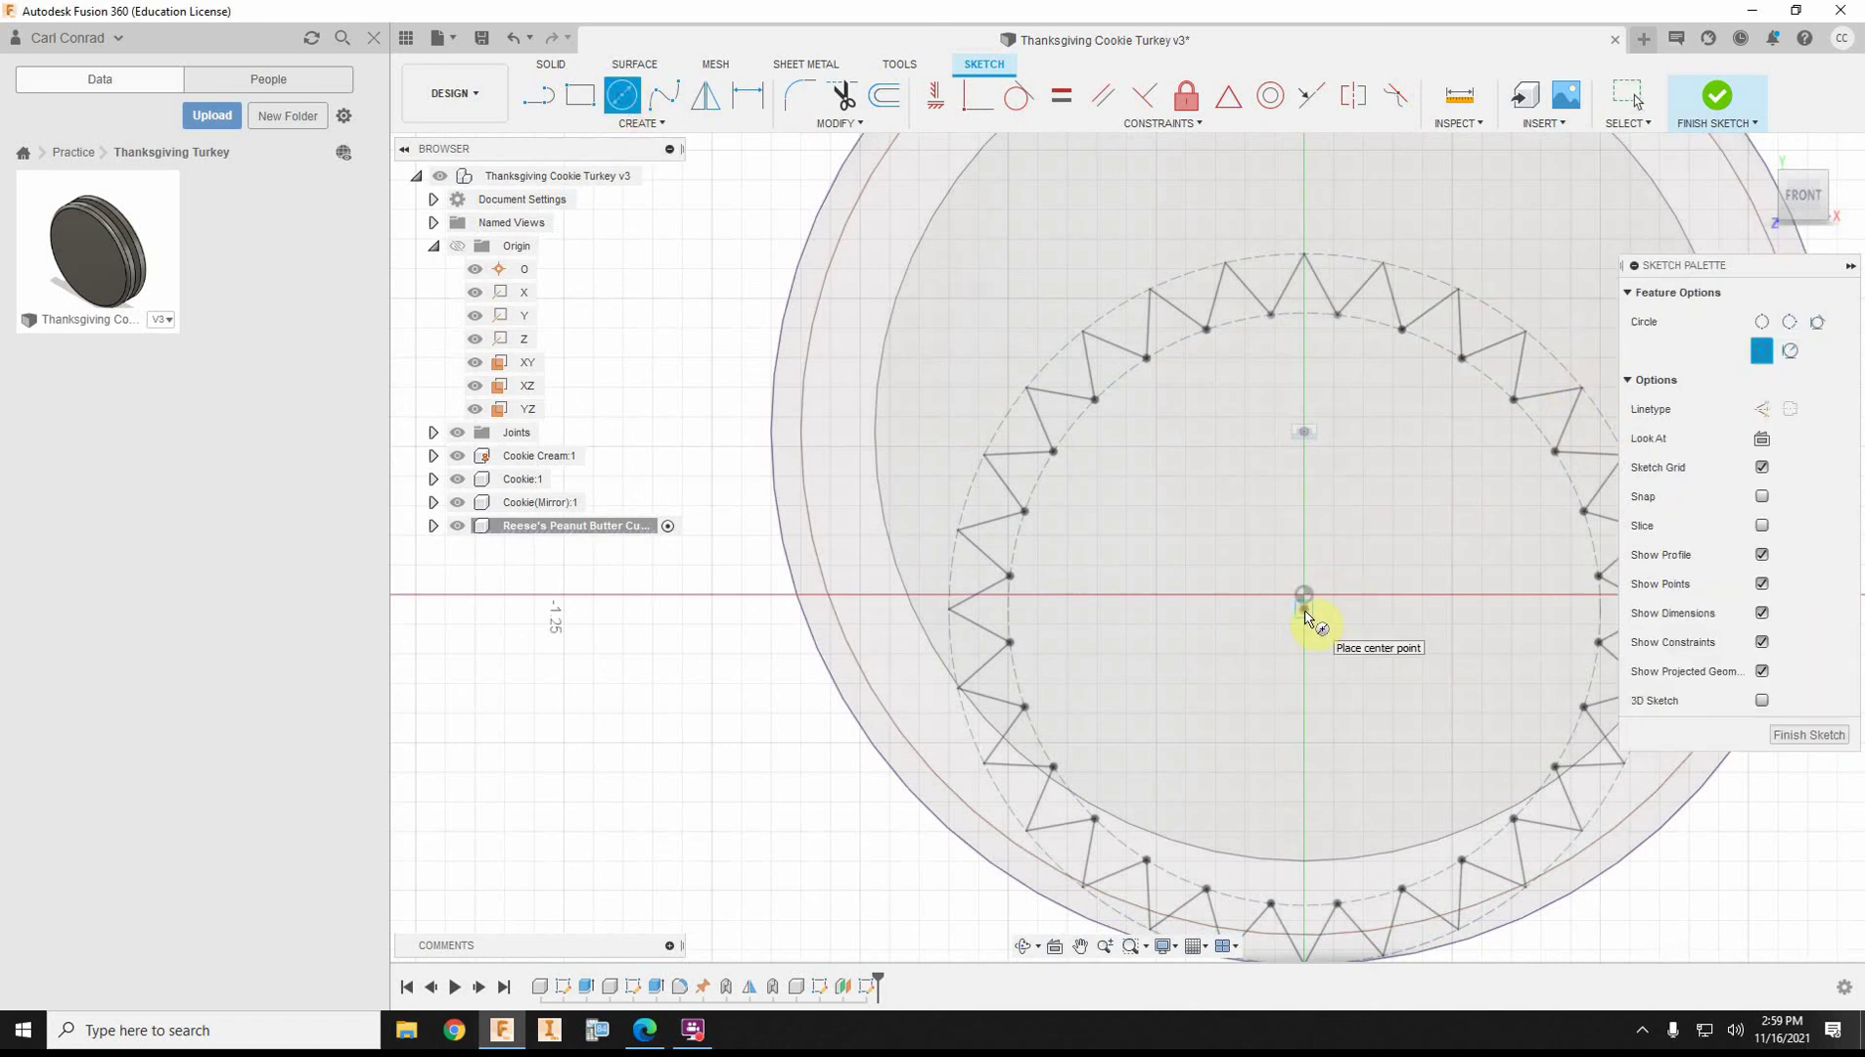
{"action": "left_click", "coordinate": [1305, 610]}
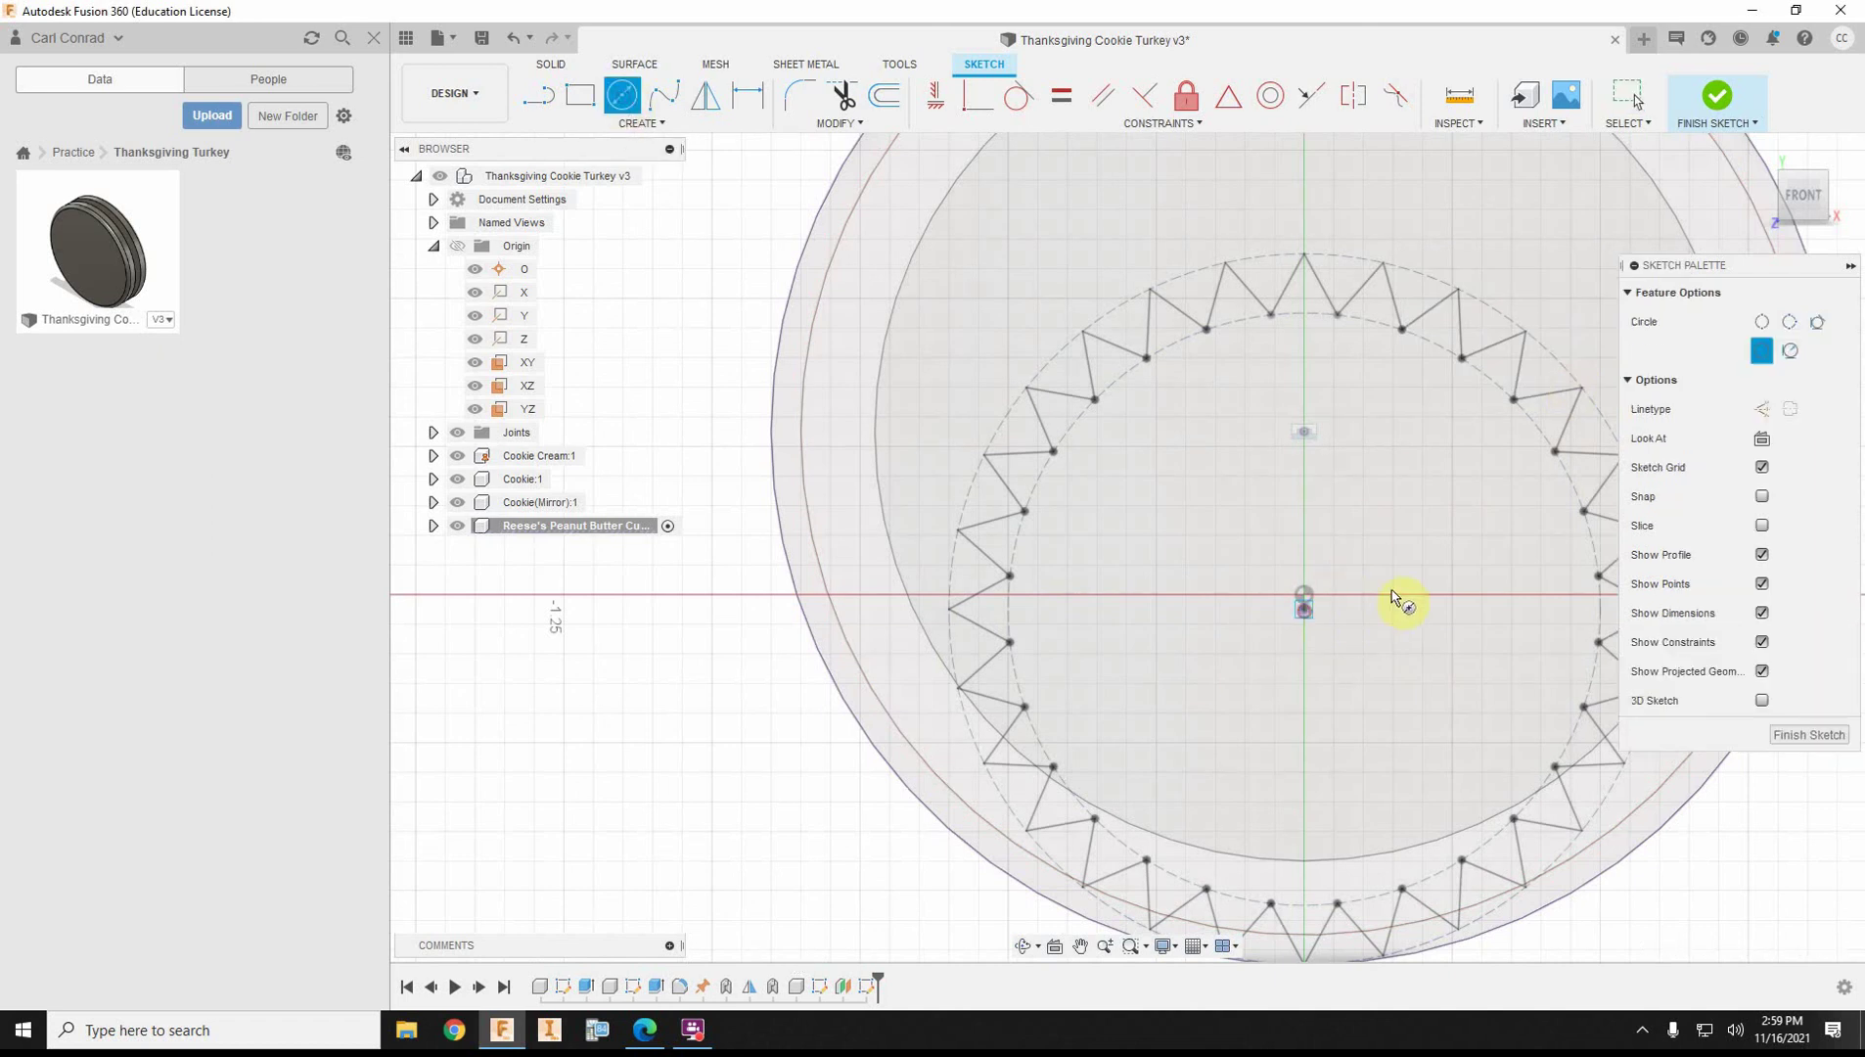
{"action": "left_click", "coordinate": [1758, 415]}
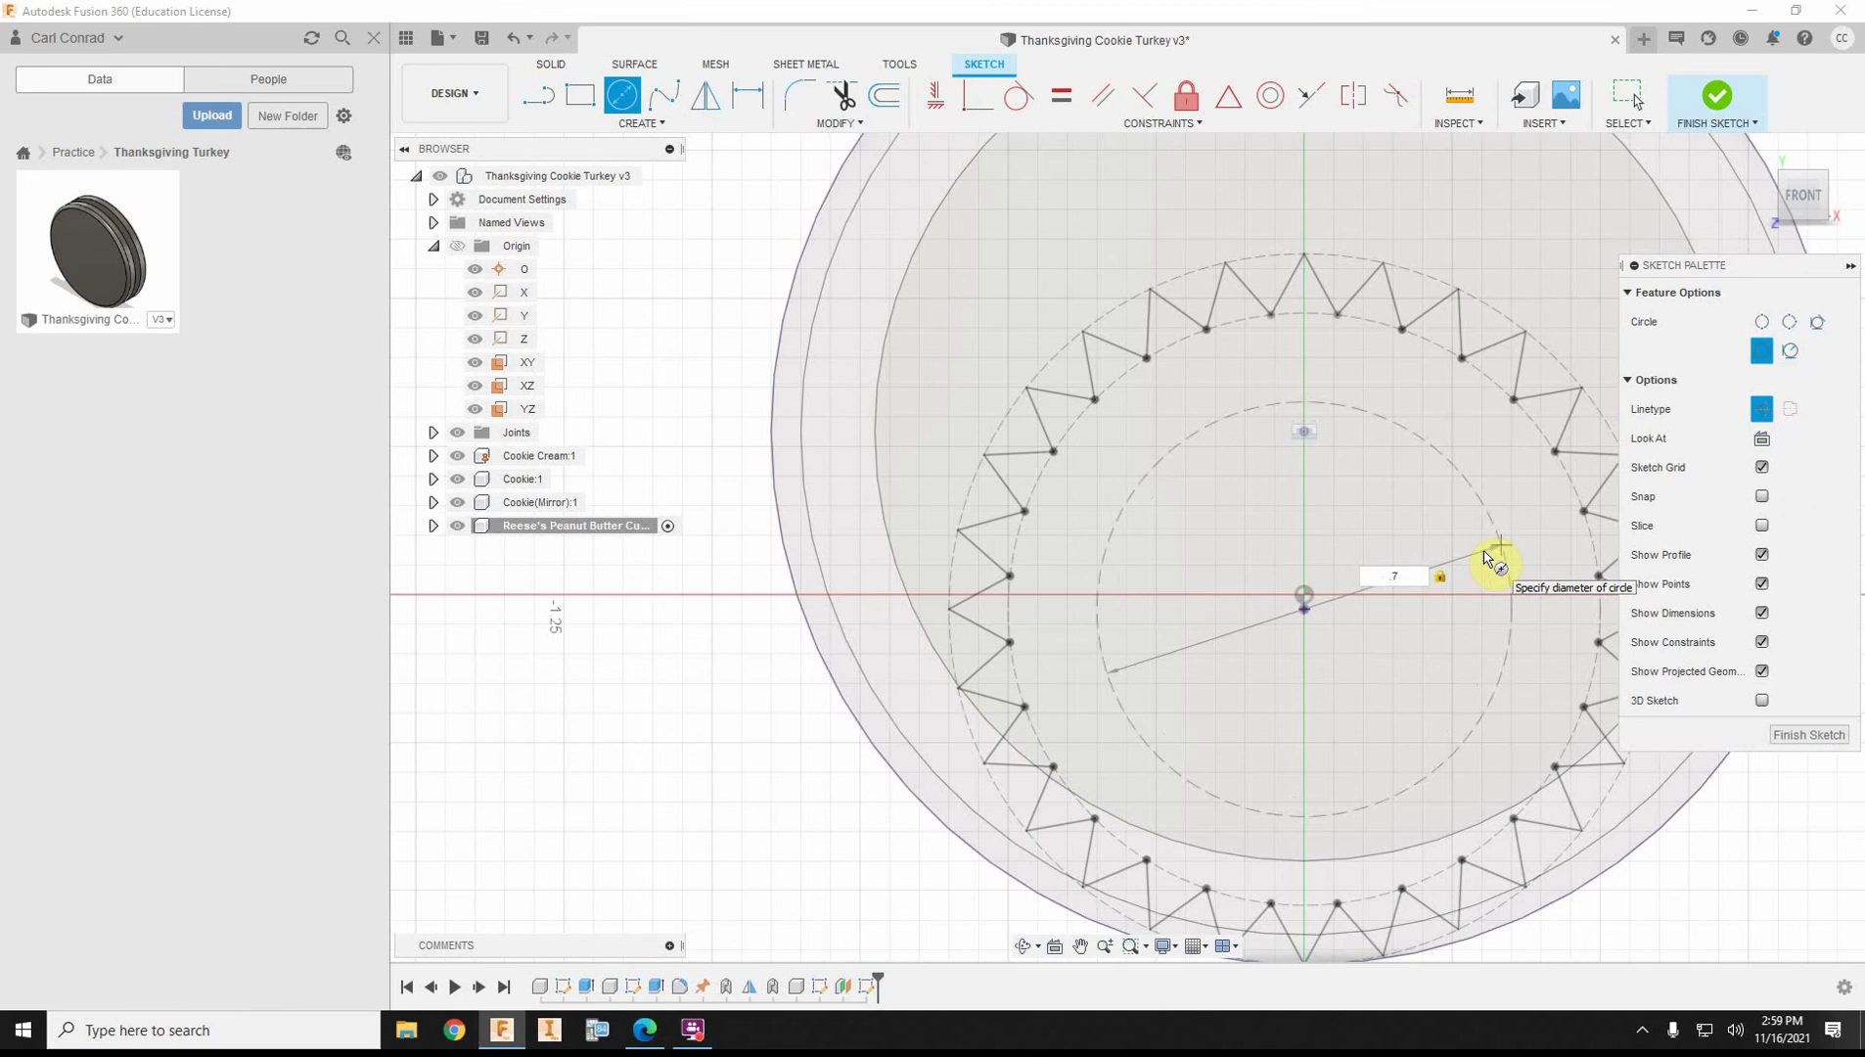
{"action": "key", "text": "Return"}
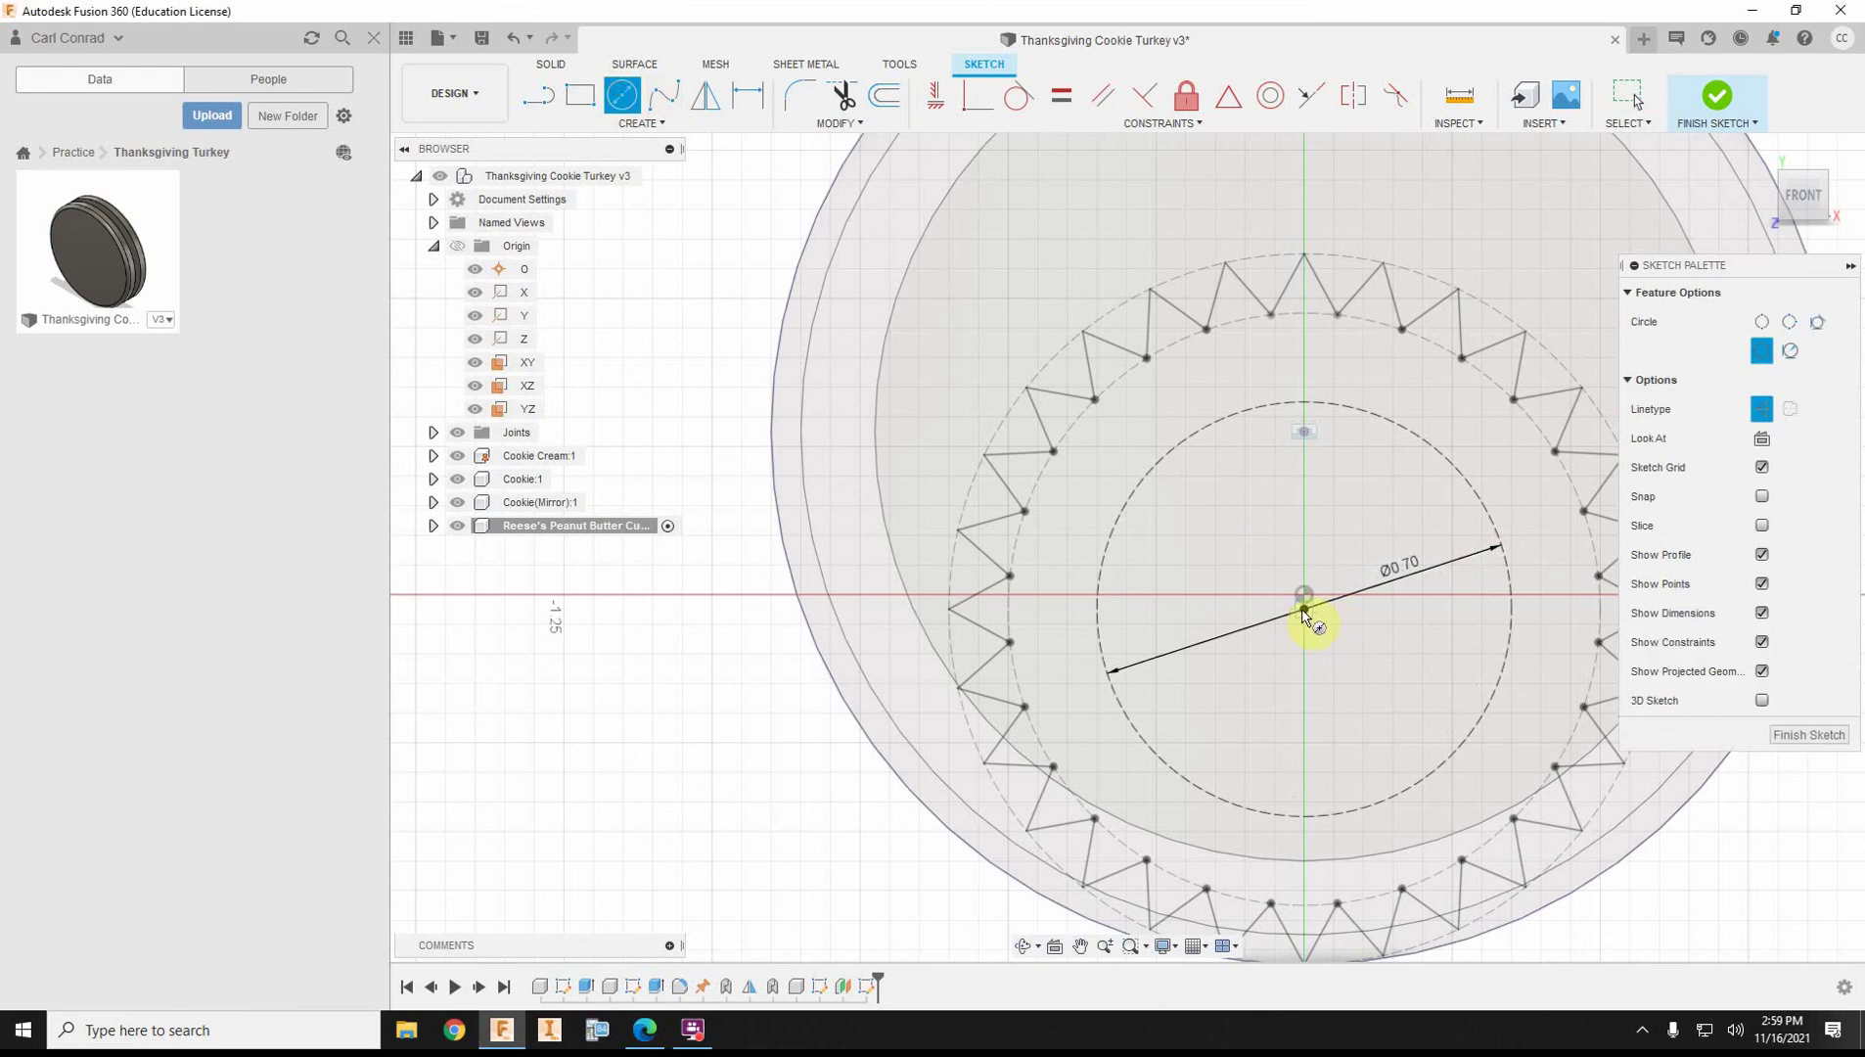
{"action": "left_click", "coordinate": [1305, 609]}
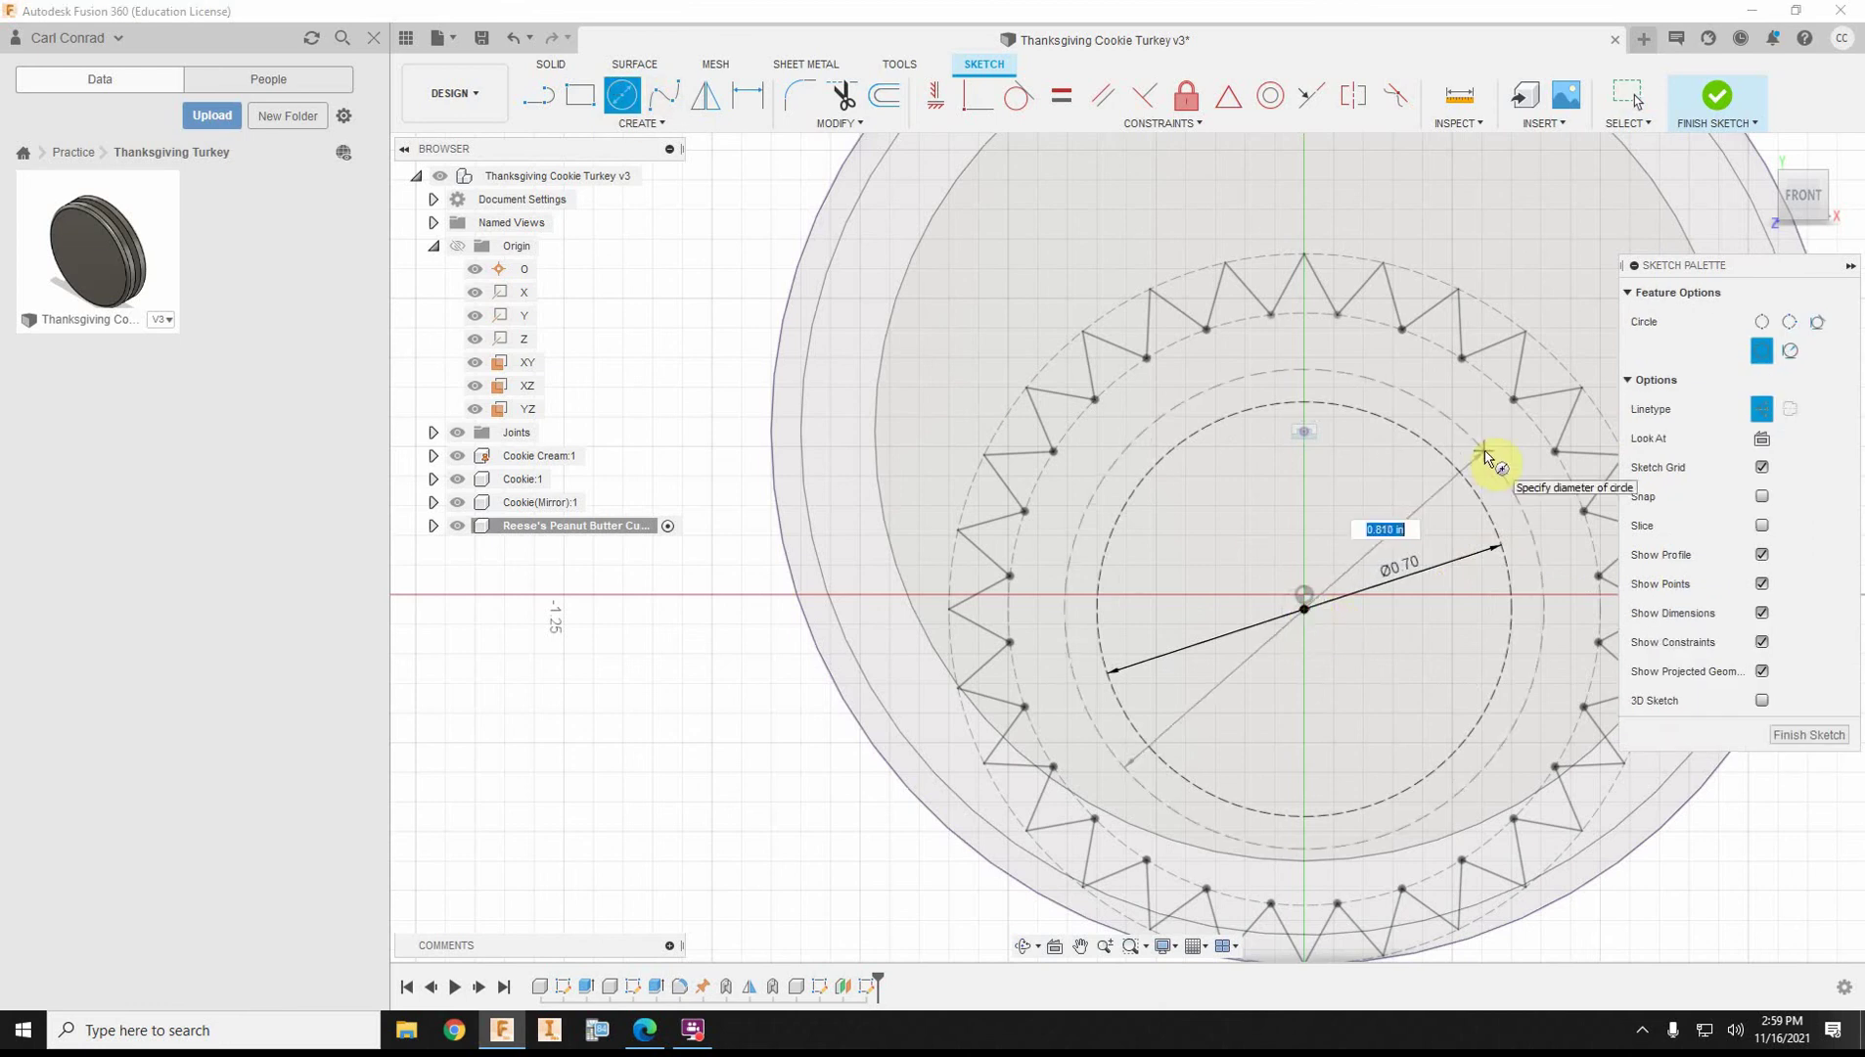
{"action": "type", "text": ".8"}
{"action": "key", "text": "Return"}
{"action": "key", "text": "Escape"}
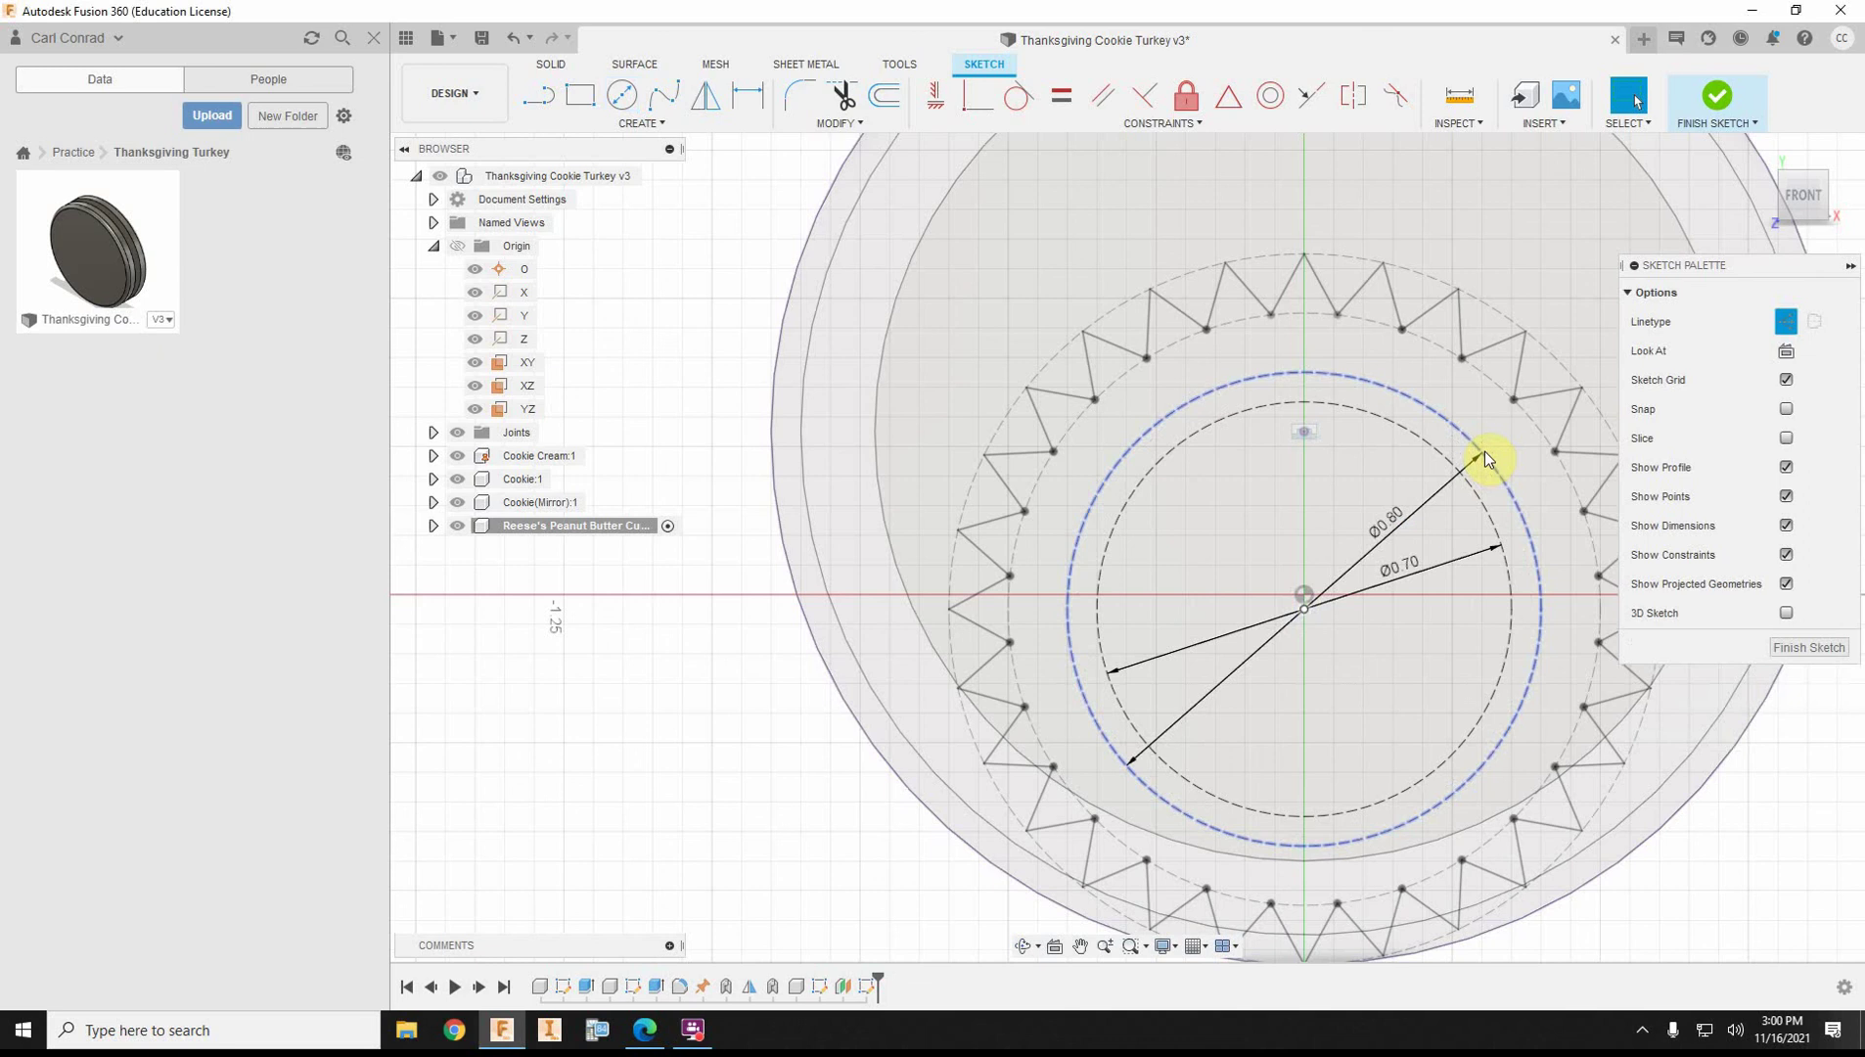
{"action": "left_click", "coordinate": [645, 1030]}
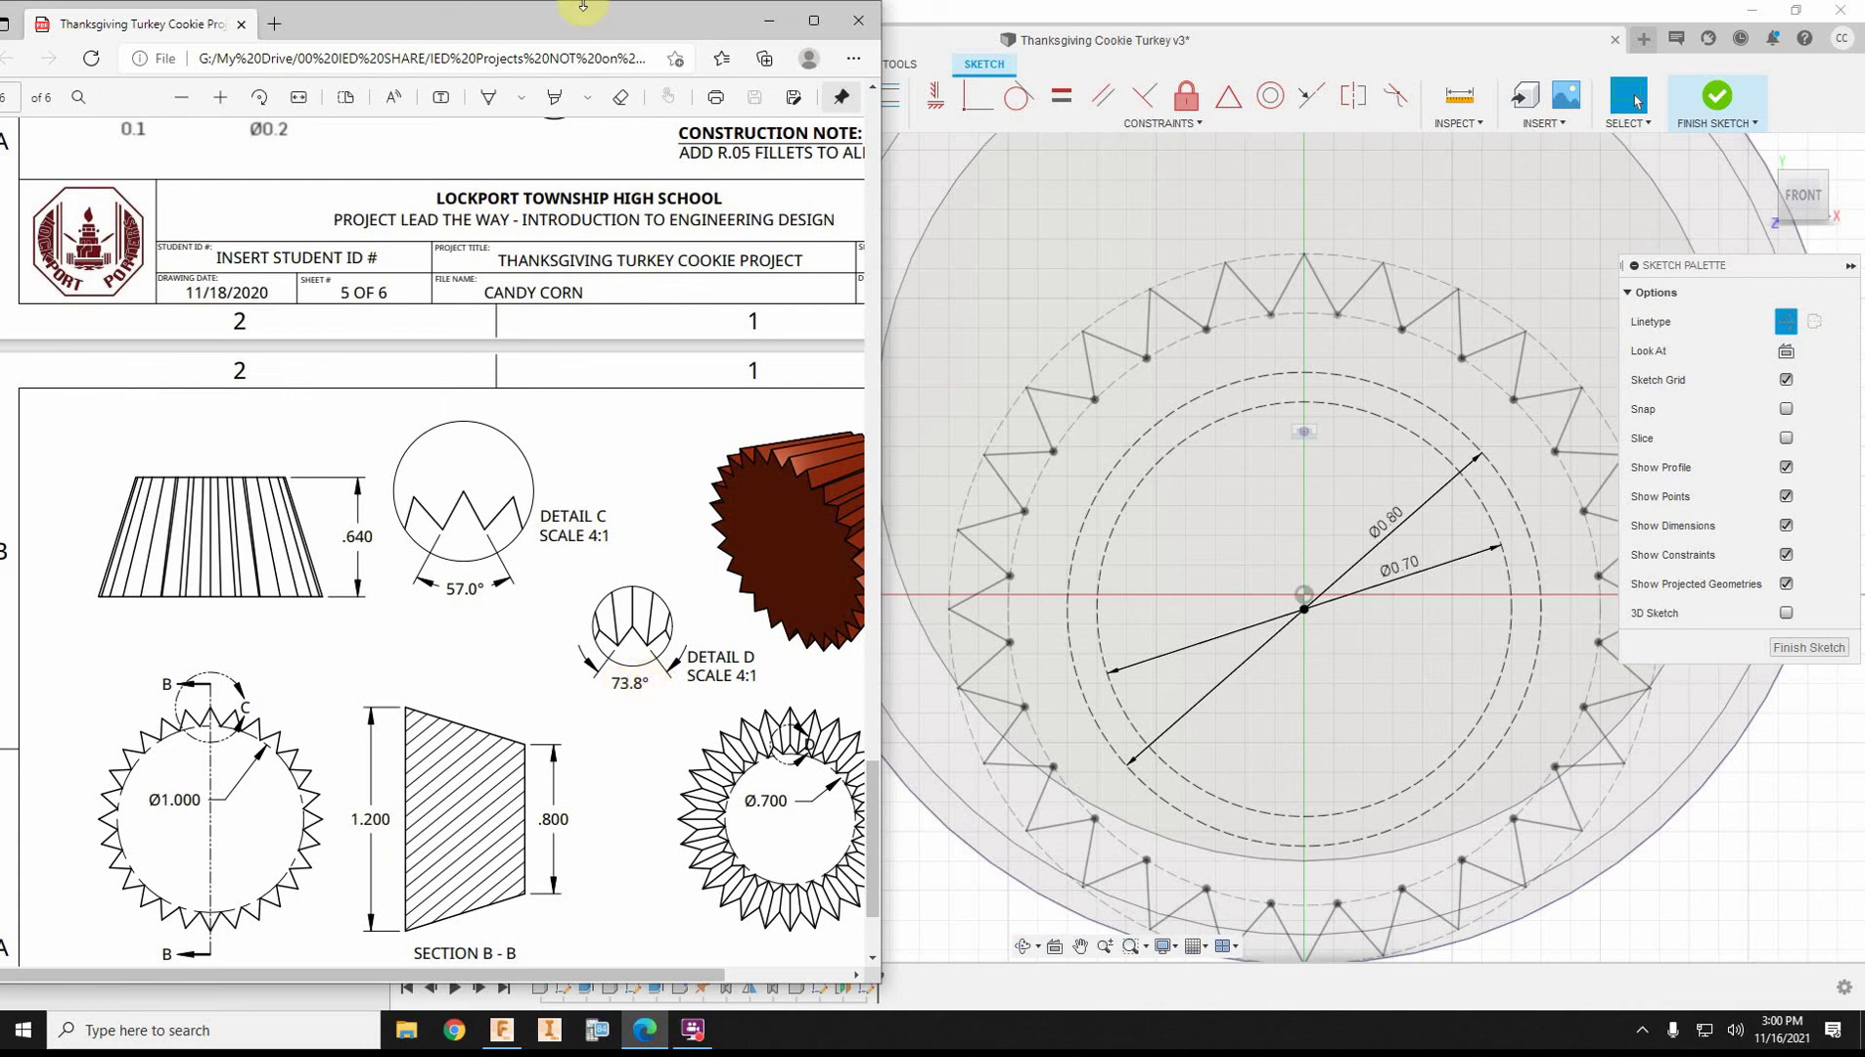
- Move the Edge drawing window aside to read the cup's Sheet 5 dimensions
{"action": "left_click_drag", "start_coordinate": [586, 14], "coordinate": [1860, 132]}
- Back in Fusion, draw a two-line V with its tip on the circle at the vertical axis
{"action": "left_click", "coordinate": [1636, 101]}
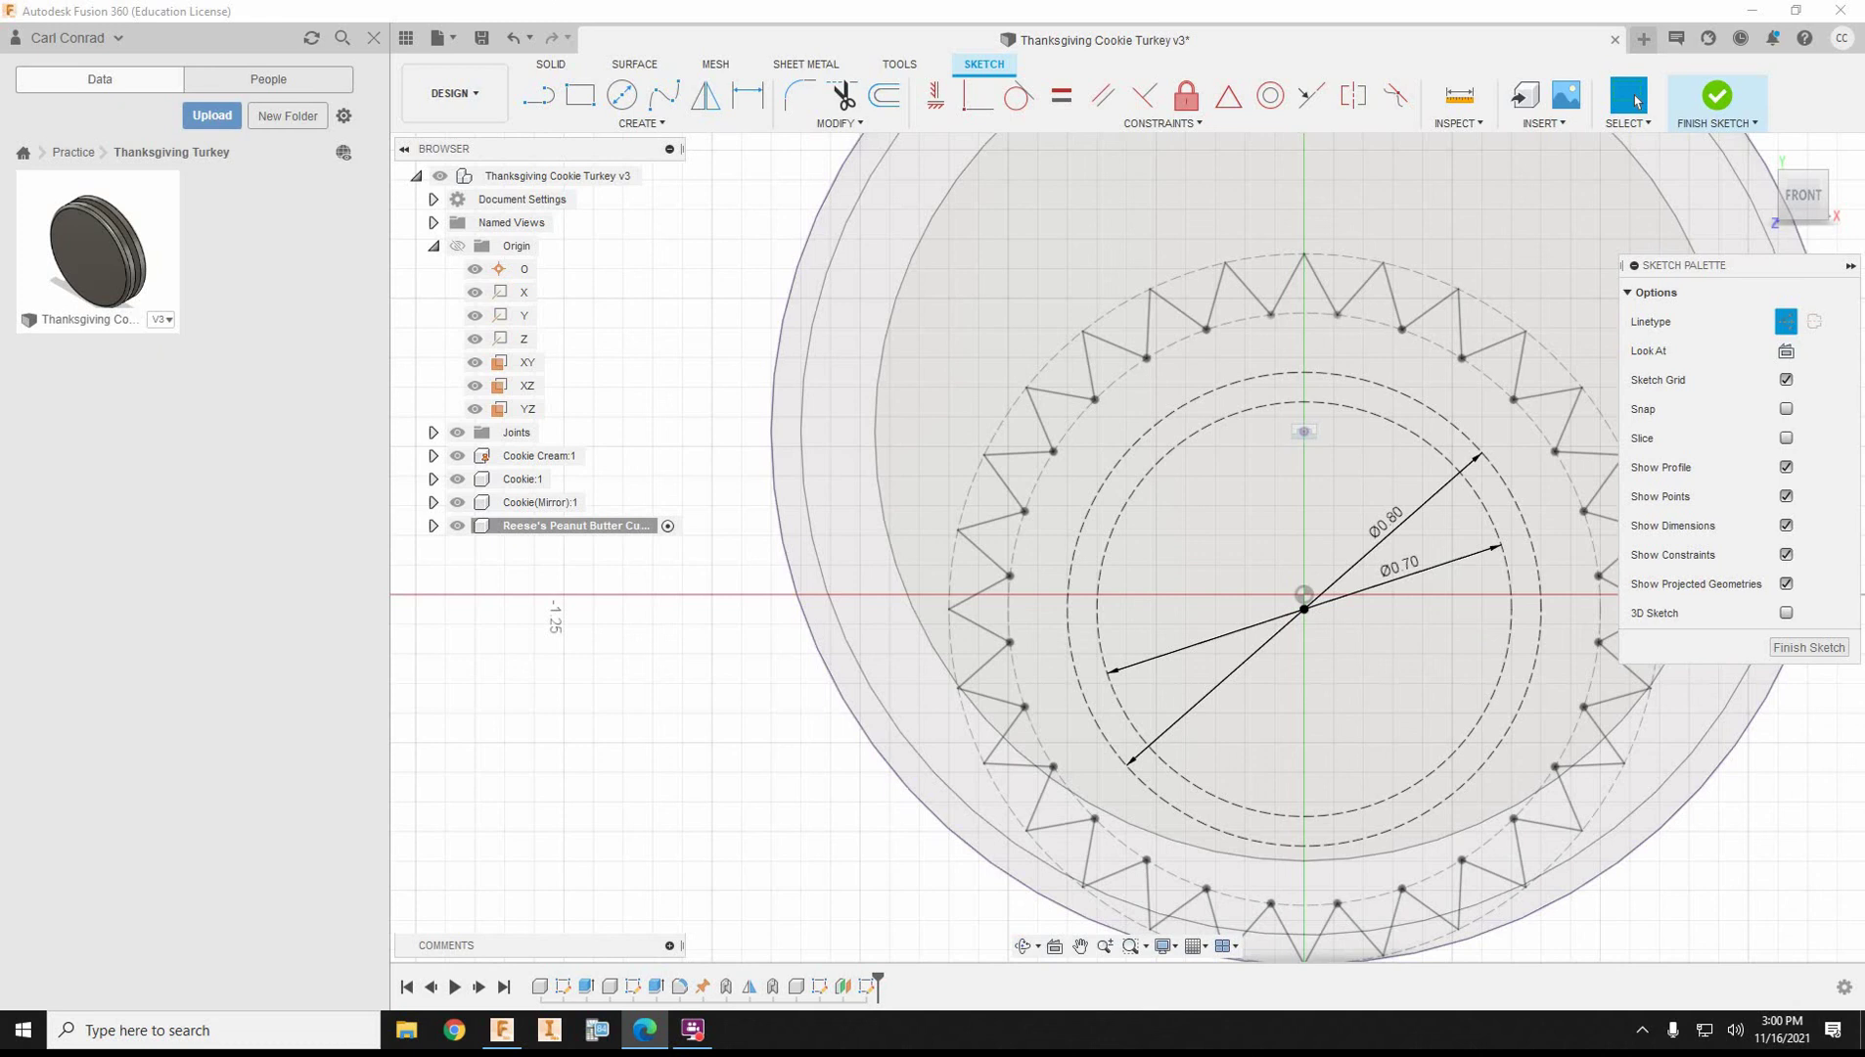
{"action": "scroll", "coordinate": [1376, 491], "scroll_direction": "up", "scroll_amount": 3}
{"action": "scroll", "coordinate": [1325, 480], "scroll_direction": "down", "scroll_amount": 2}
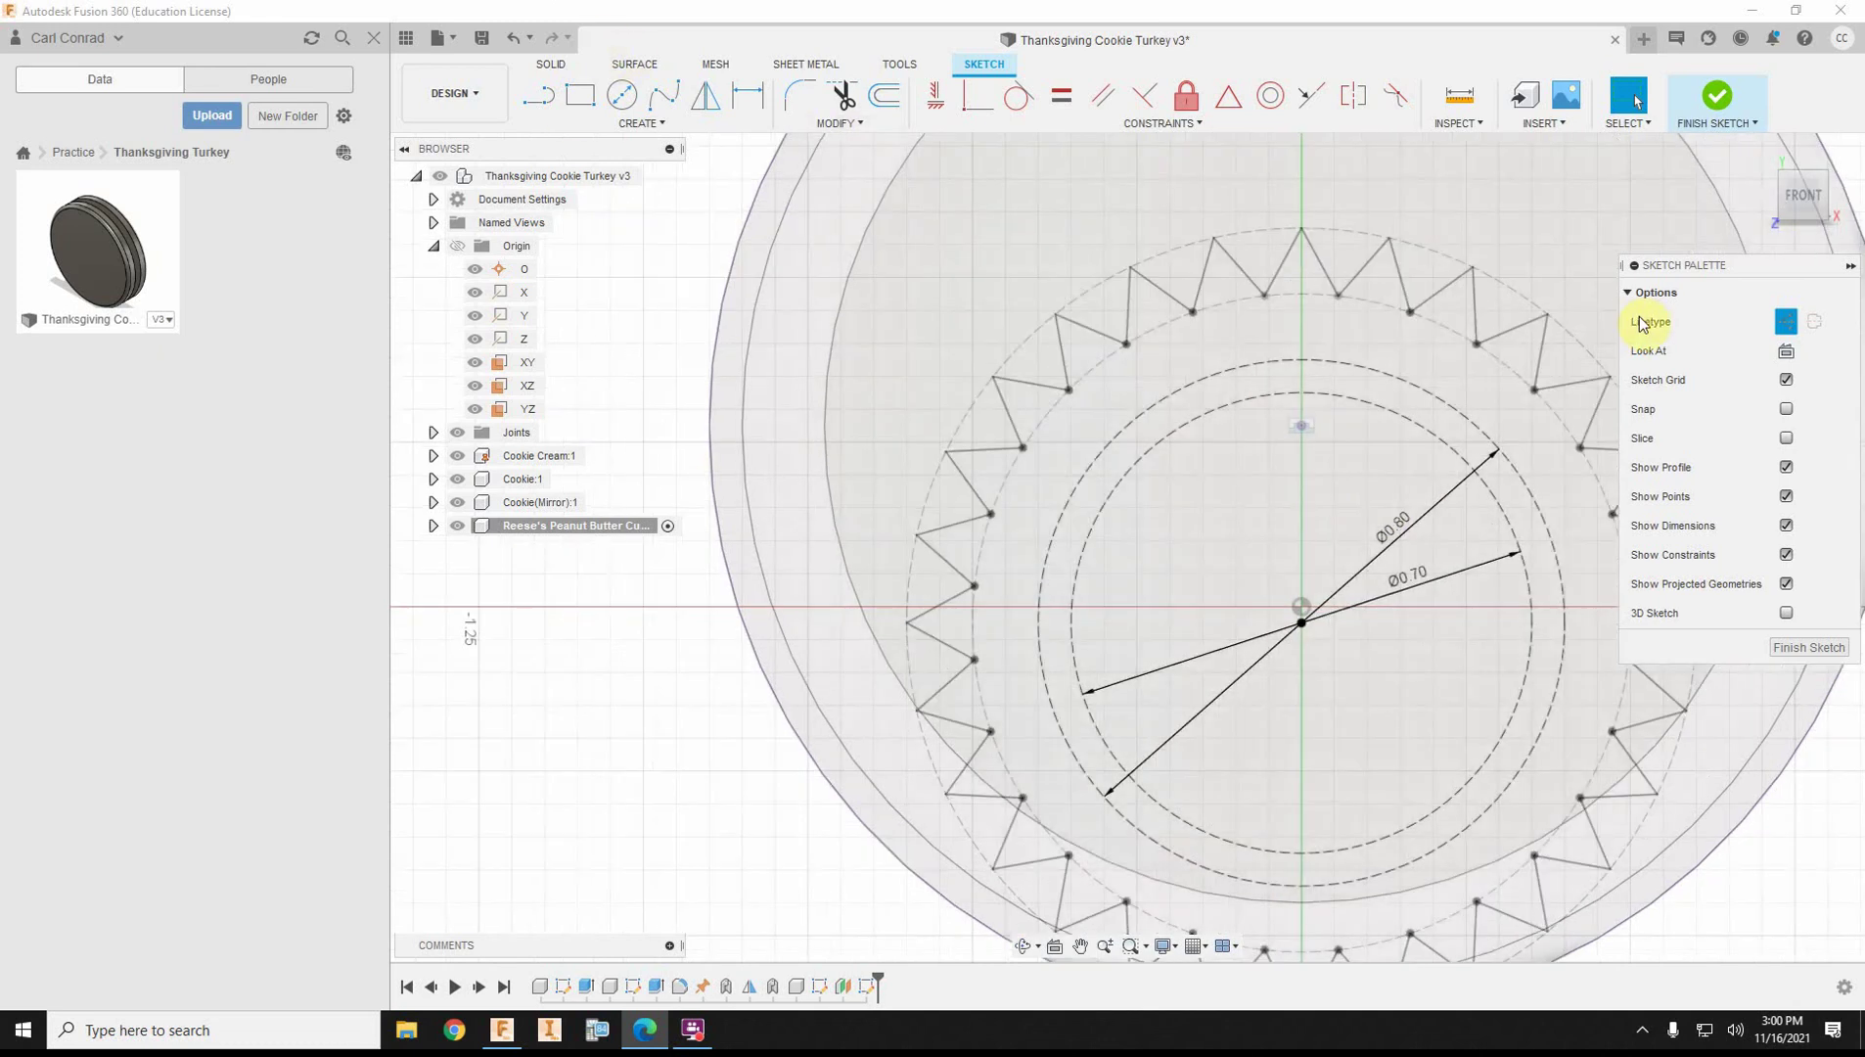
{"action": "scroll", "coordinate": [1349, 408], "scroll_direction": "up", "scroll_amount": 3}
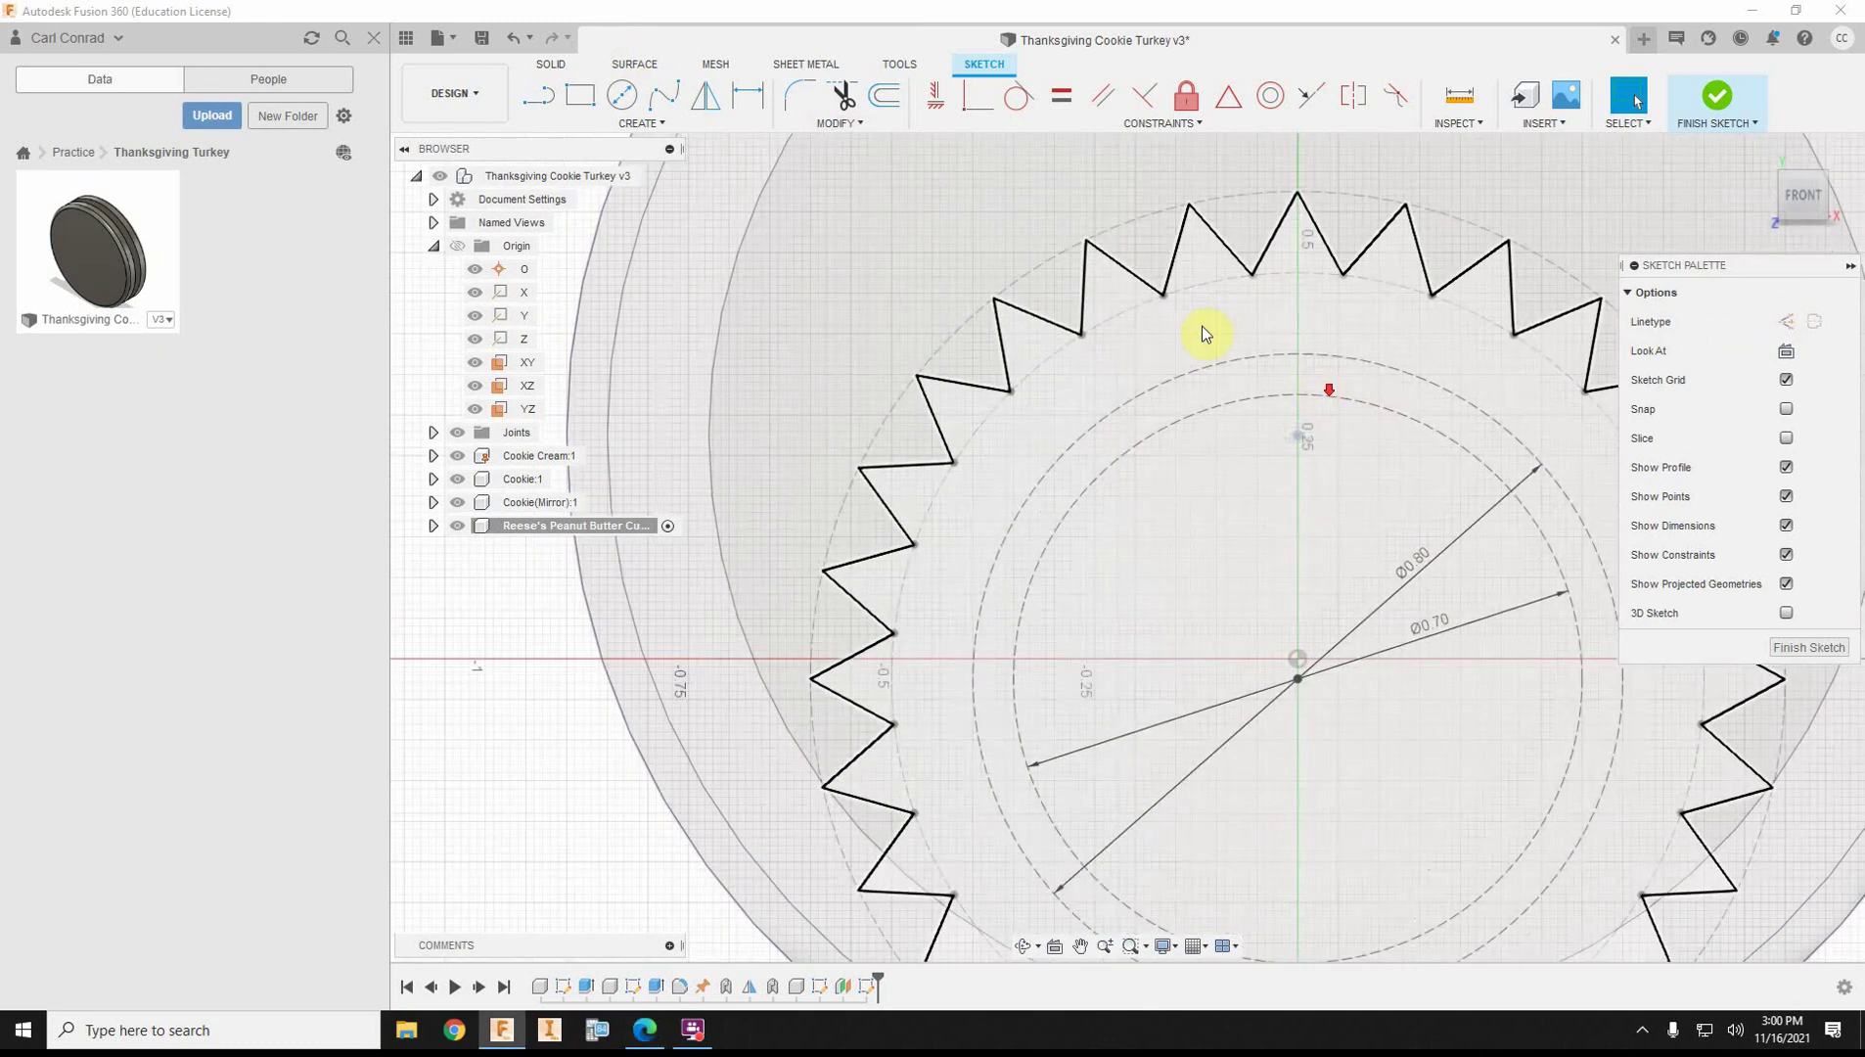
{"action": "left_click", "coordinate": [537, 95]}
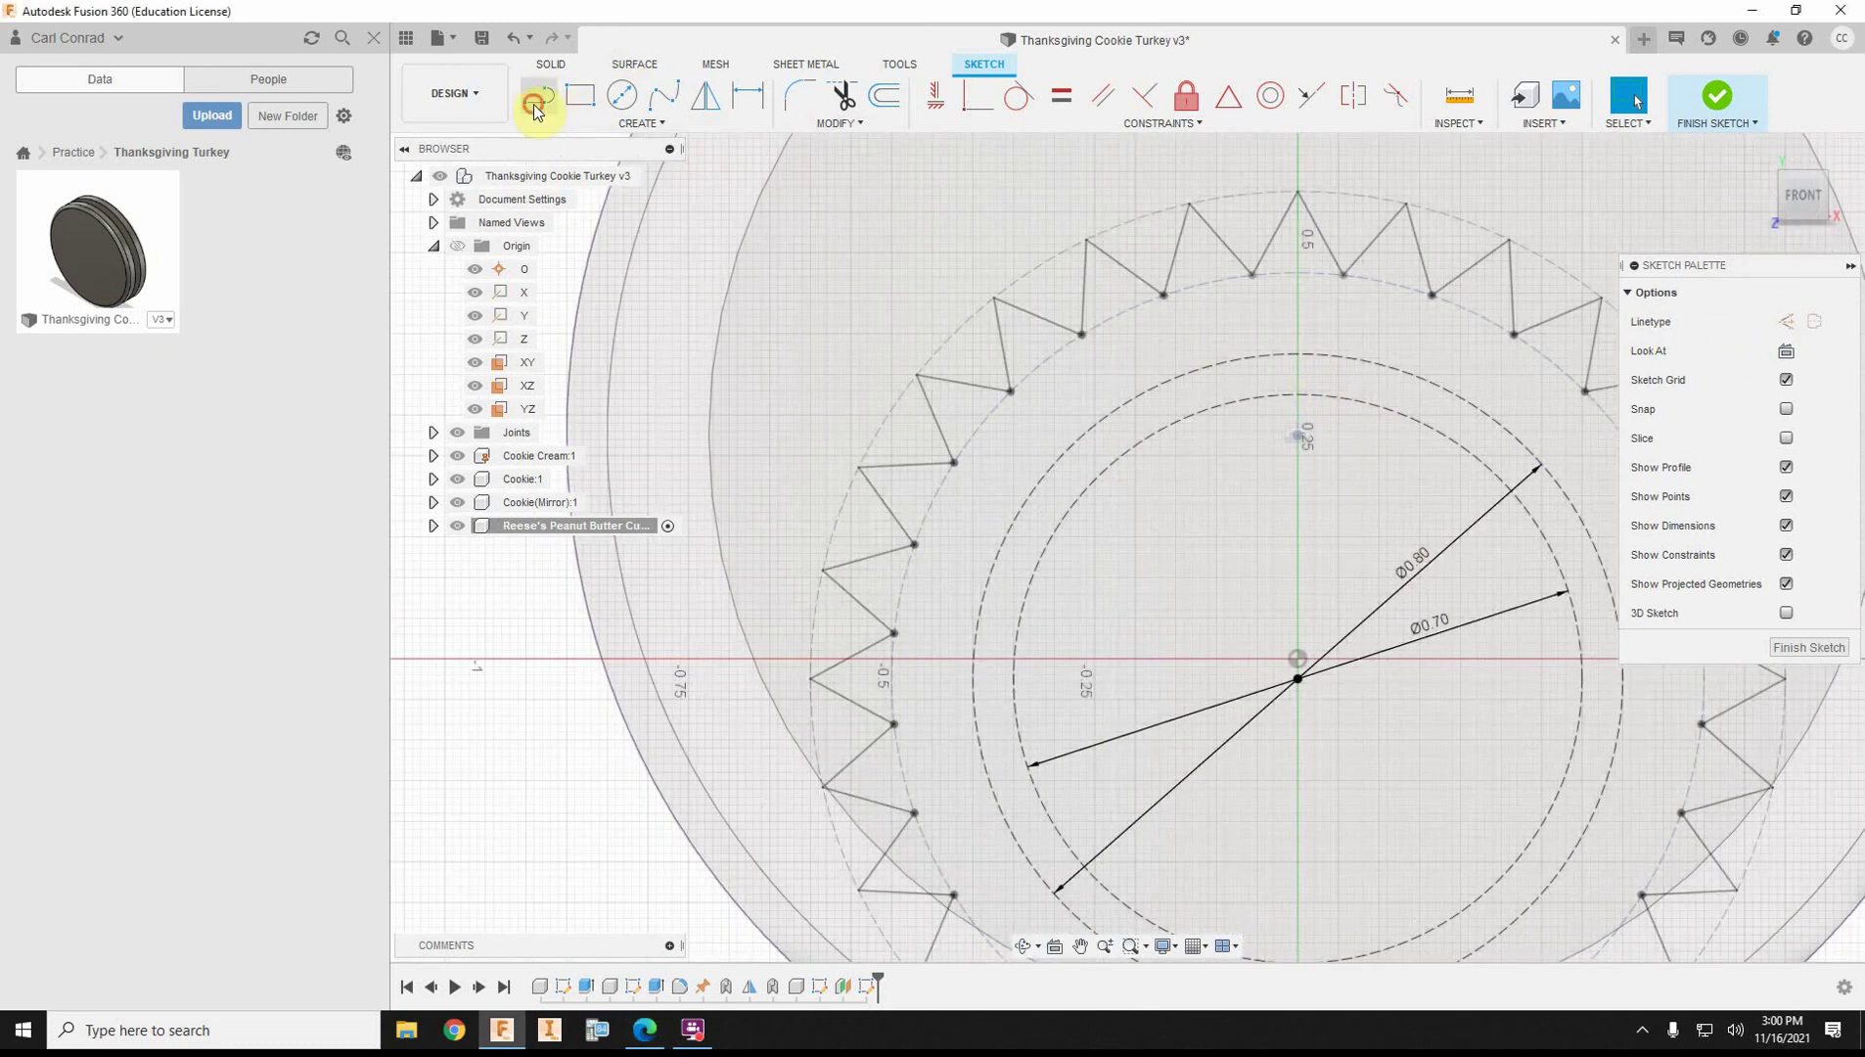
{"action": "left_click", "coordinate": [1298, 354]}
{"action": "left_click", "coordinate": [1276, 396]}
{"action": "left_click", "coordinate": [1298, 354]}
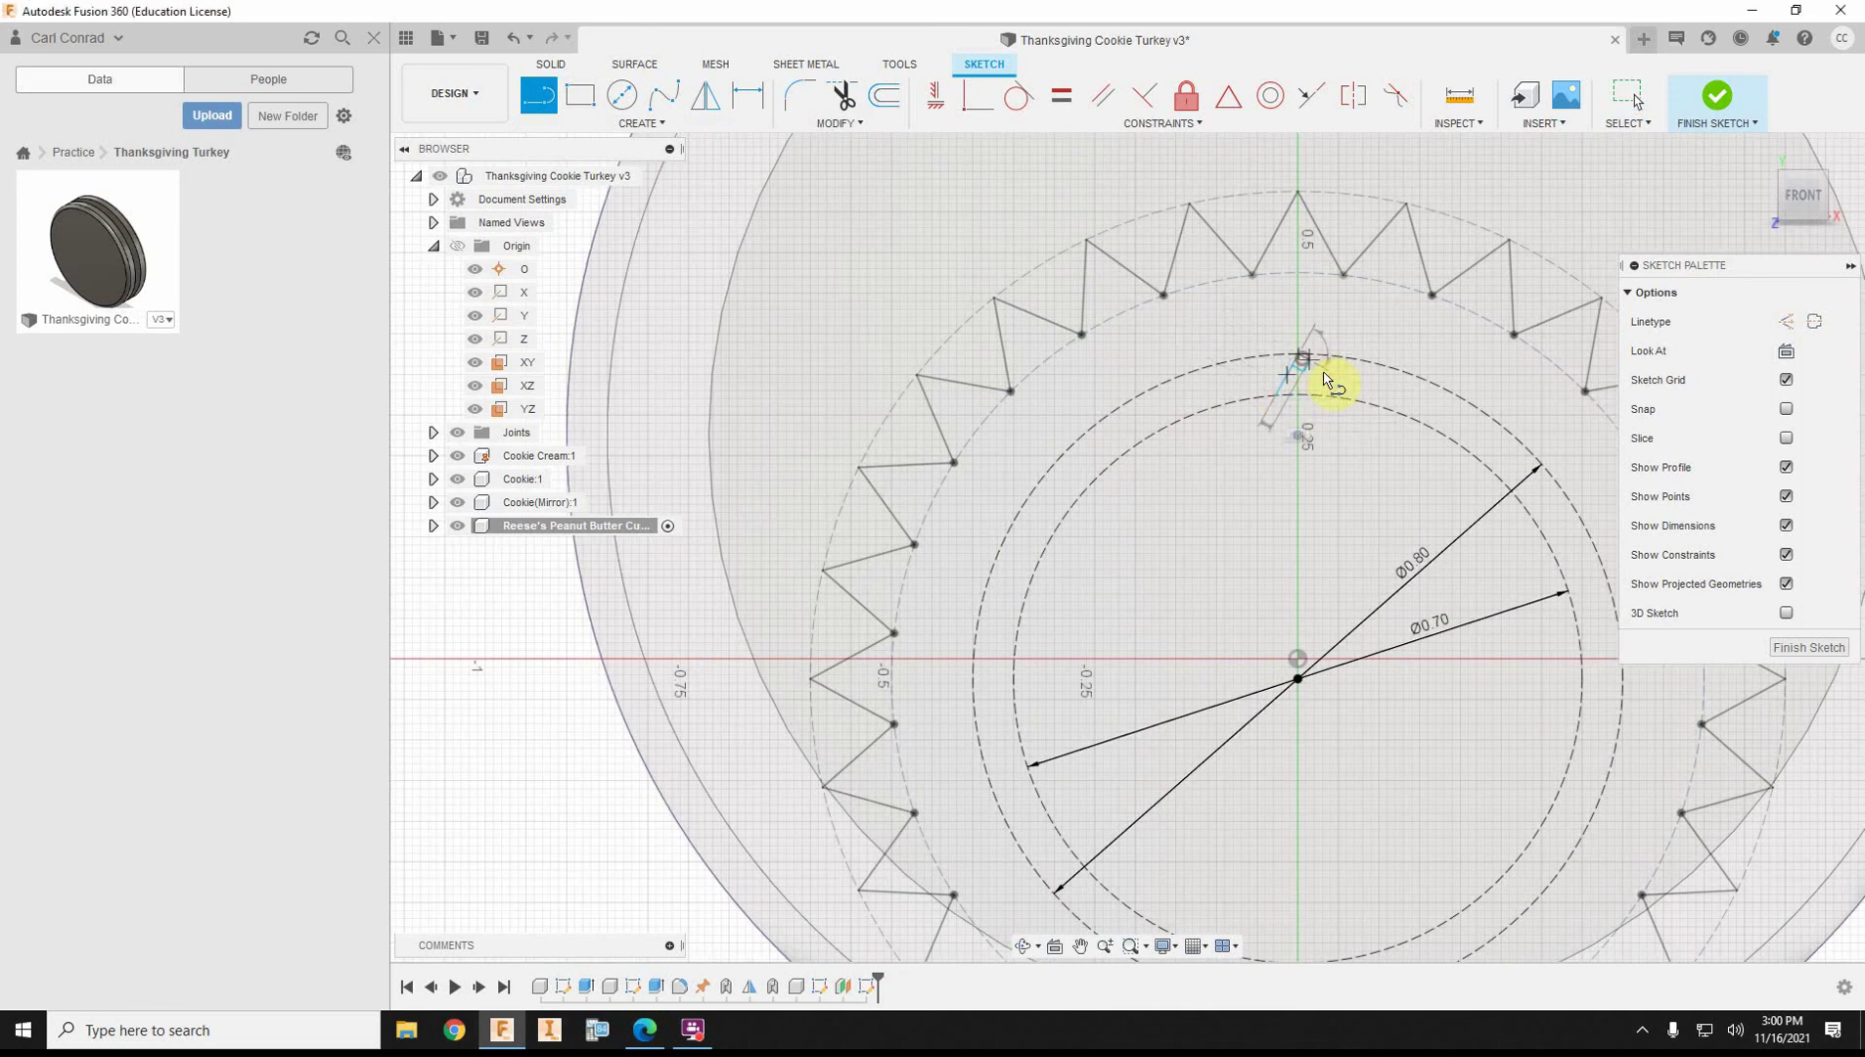
{"action": "left_click", "coordinate": [1319, 395]}
{"action": "scroll", "coordinate": [1354, 429], "scroll_direction": "up", "scroll_amount": 3}
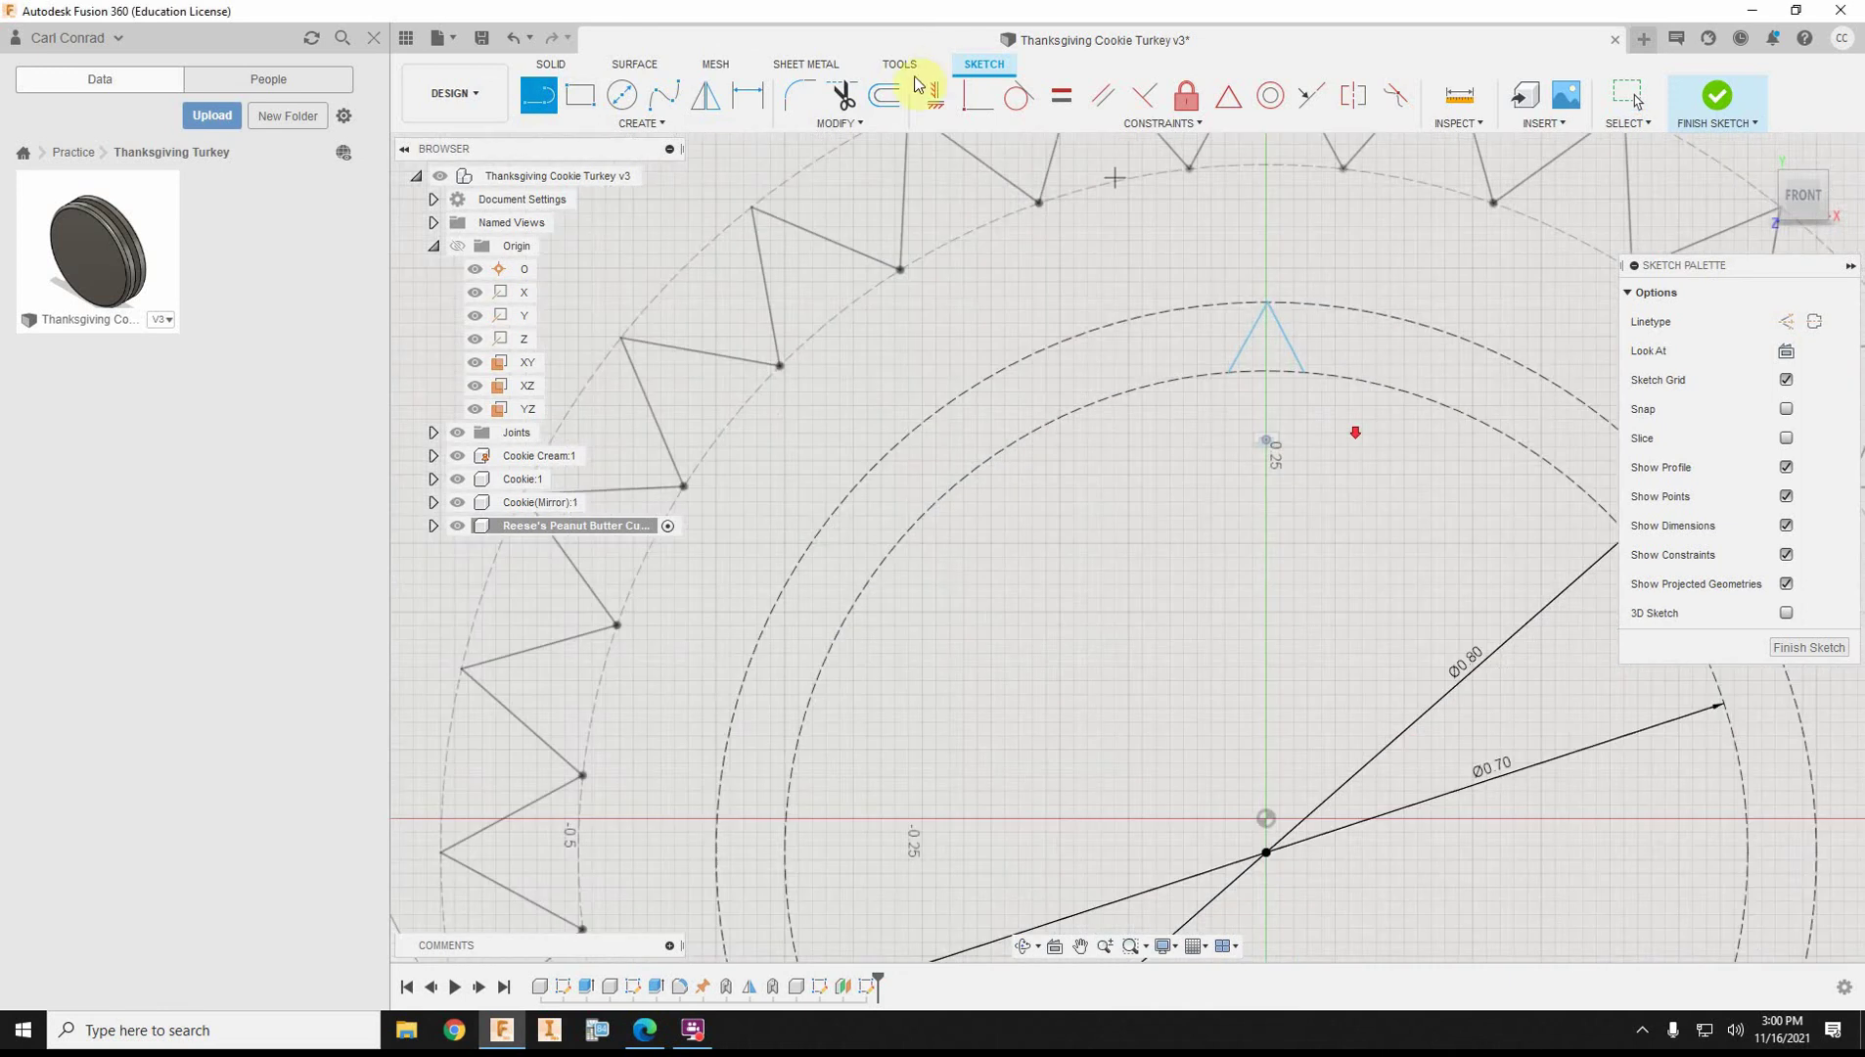
- Make the V's legs equal and align its tip vertically with the sketch centre
{"action": "left_click", "coordinate": [1066, 99]}
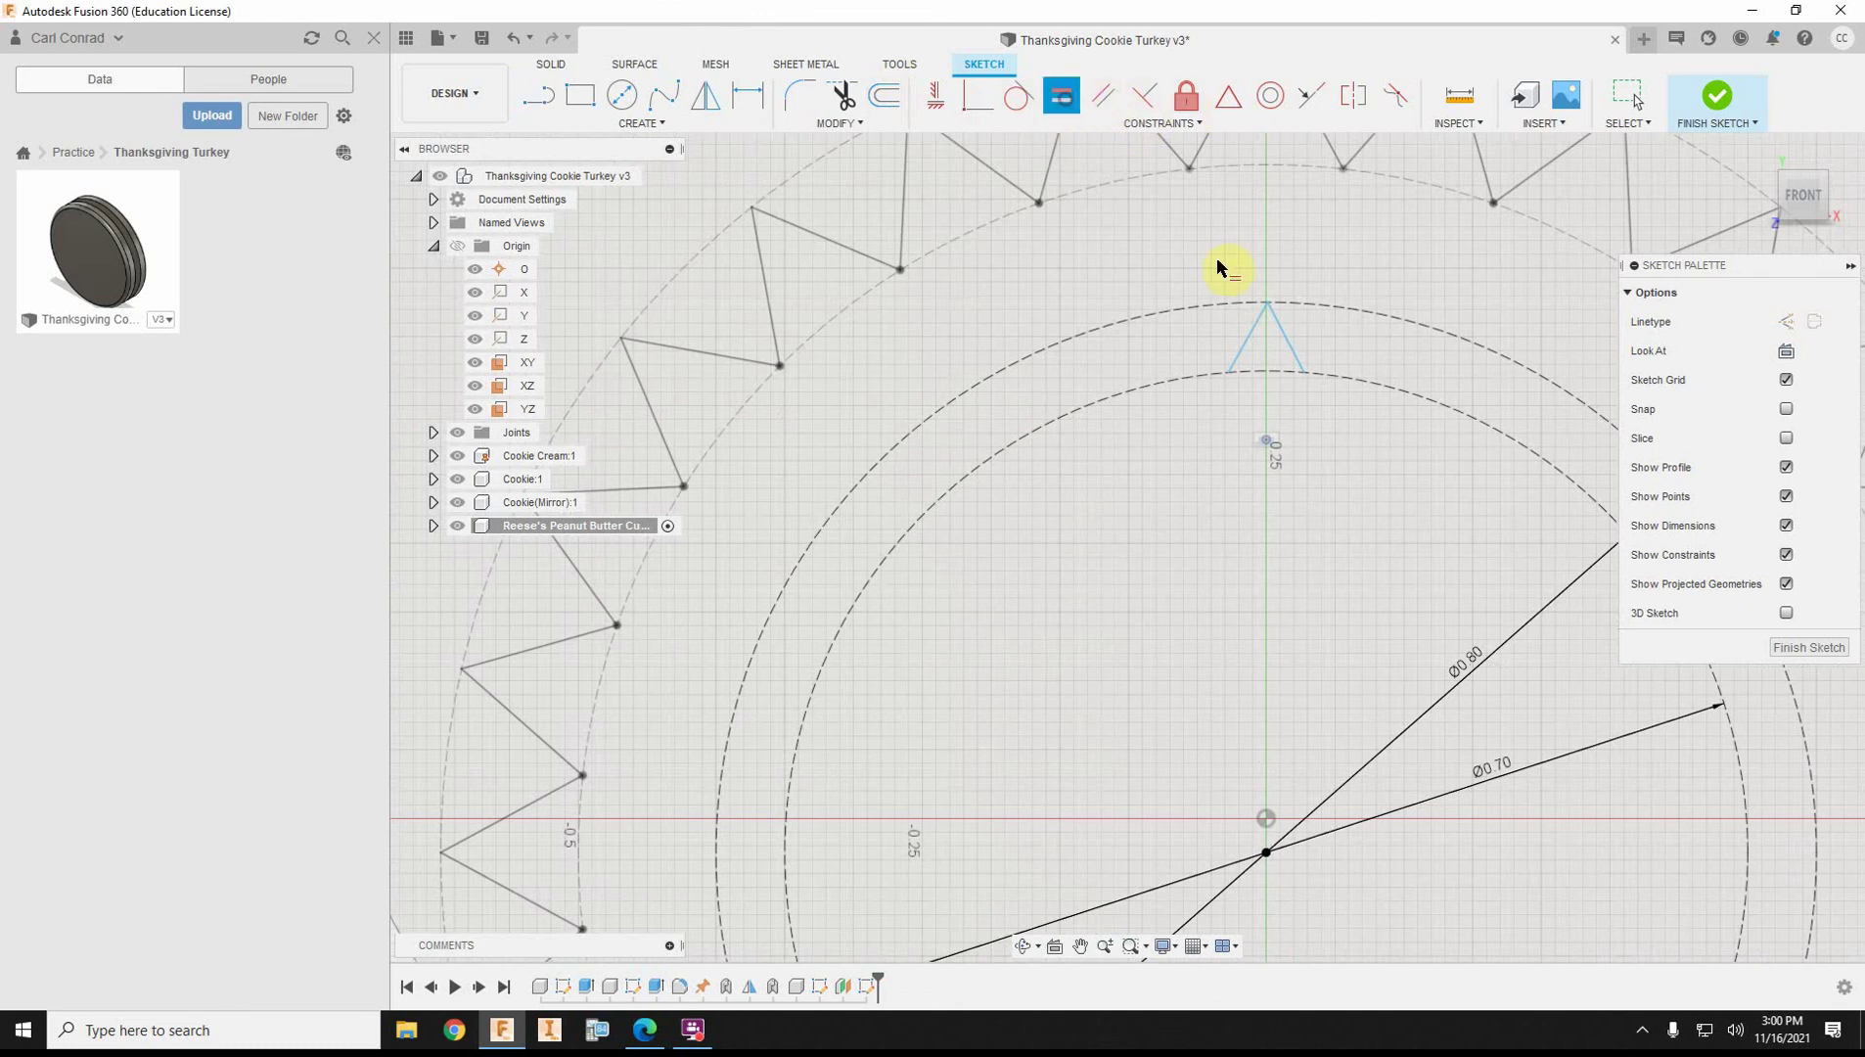
{"action": "left_click", "coordinate": [1287, 339]}
{"action": "left_click", "coordinate": [948, 96]}
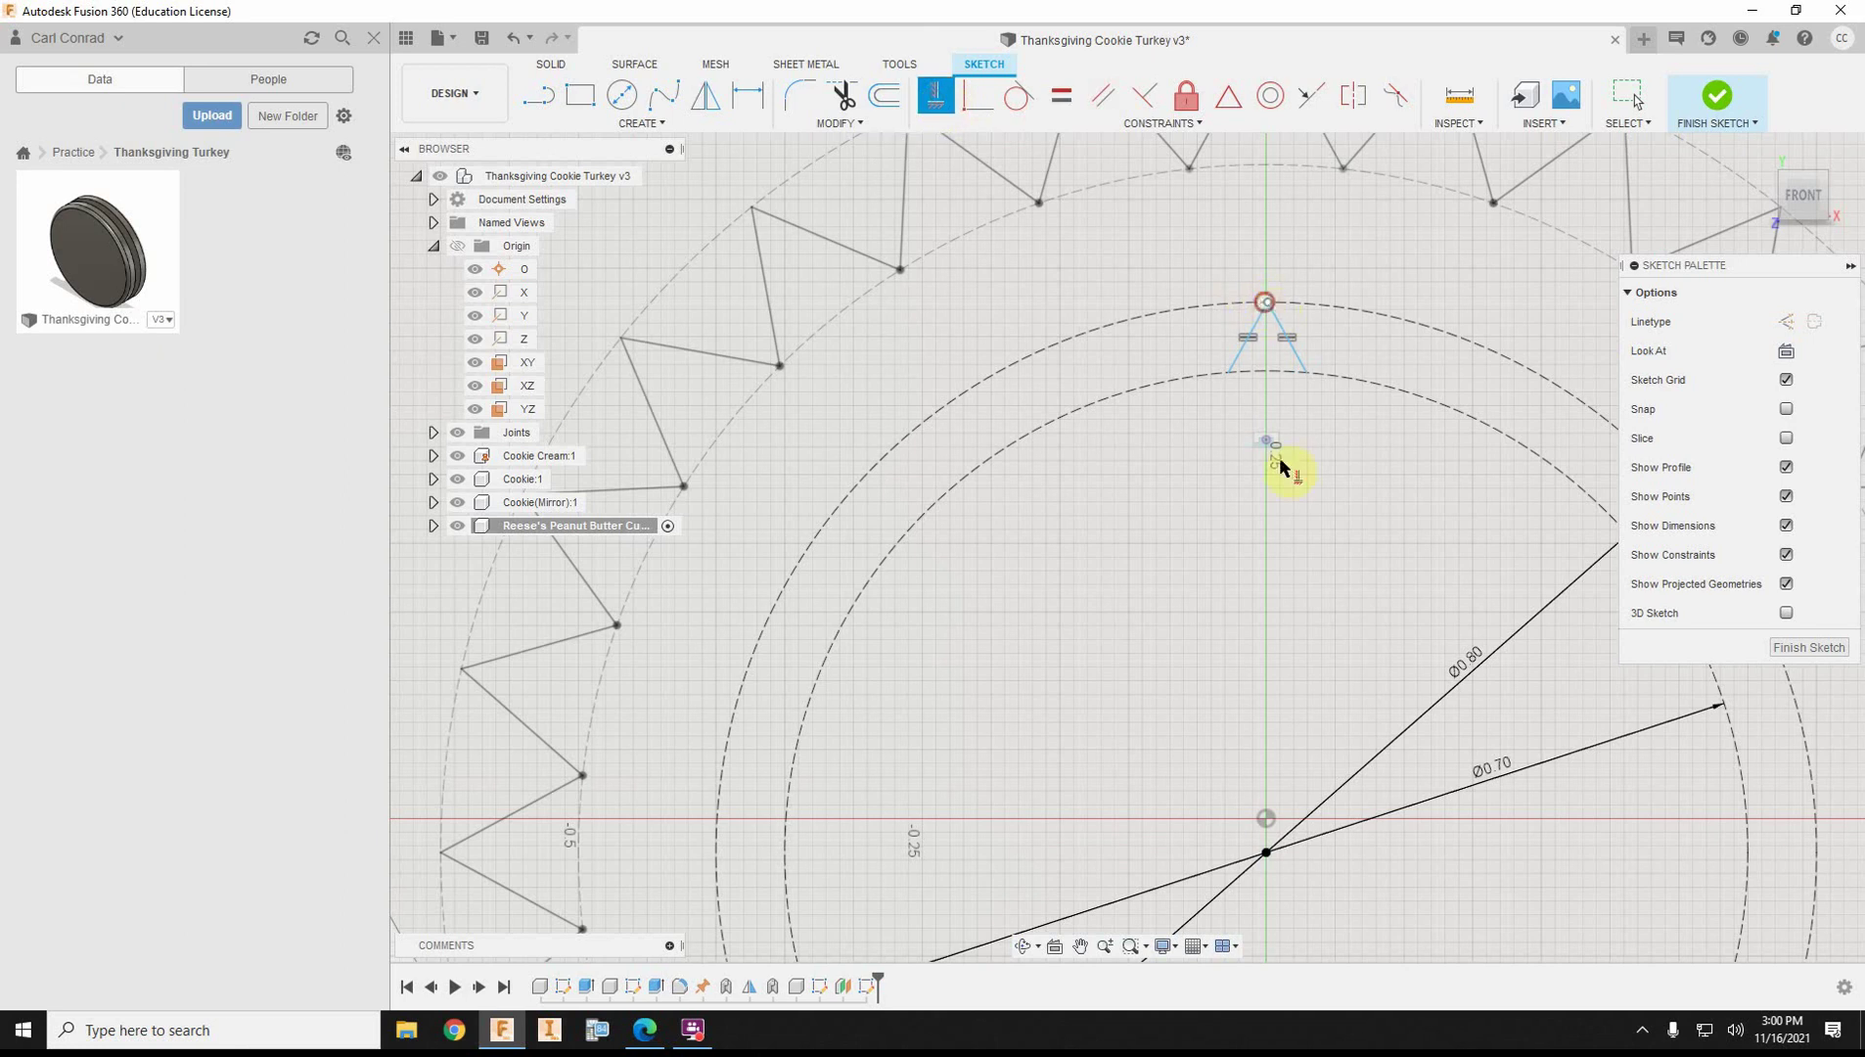
{"action": "left_click", "coordinate": [1268, 852]}
- Dimension the angle between the two V legs as 73.8°
{"action": "left_click", "coordinate": [747, 95]}
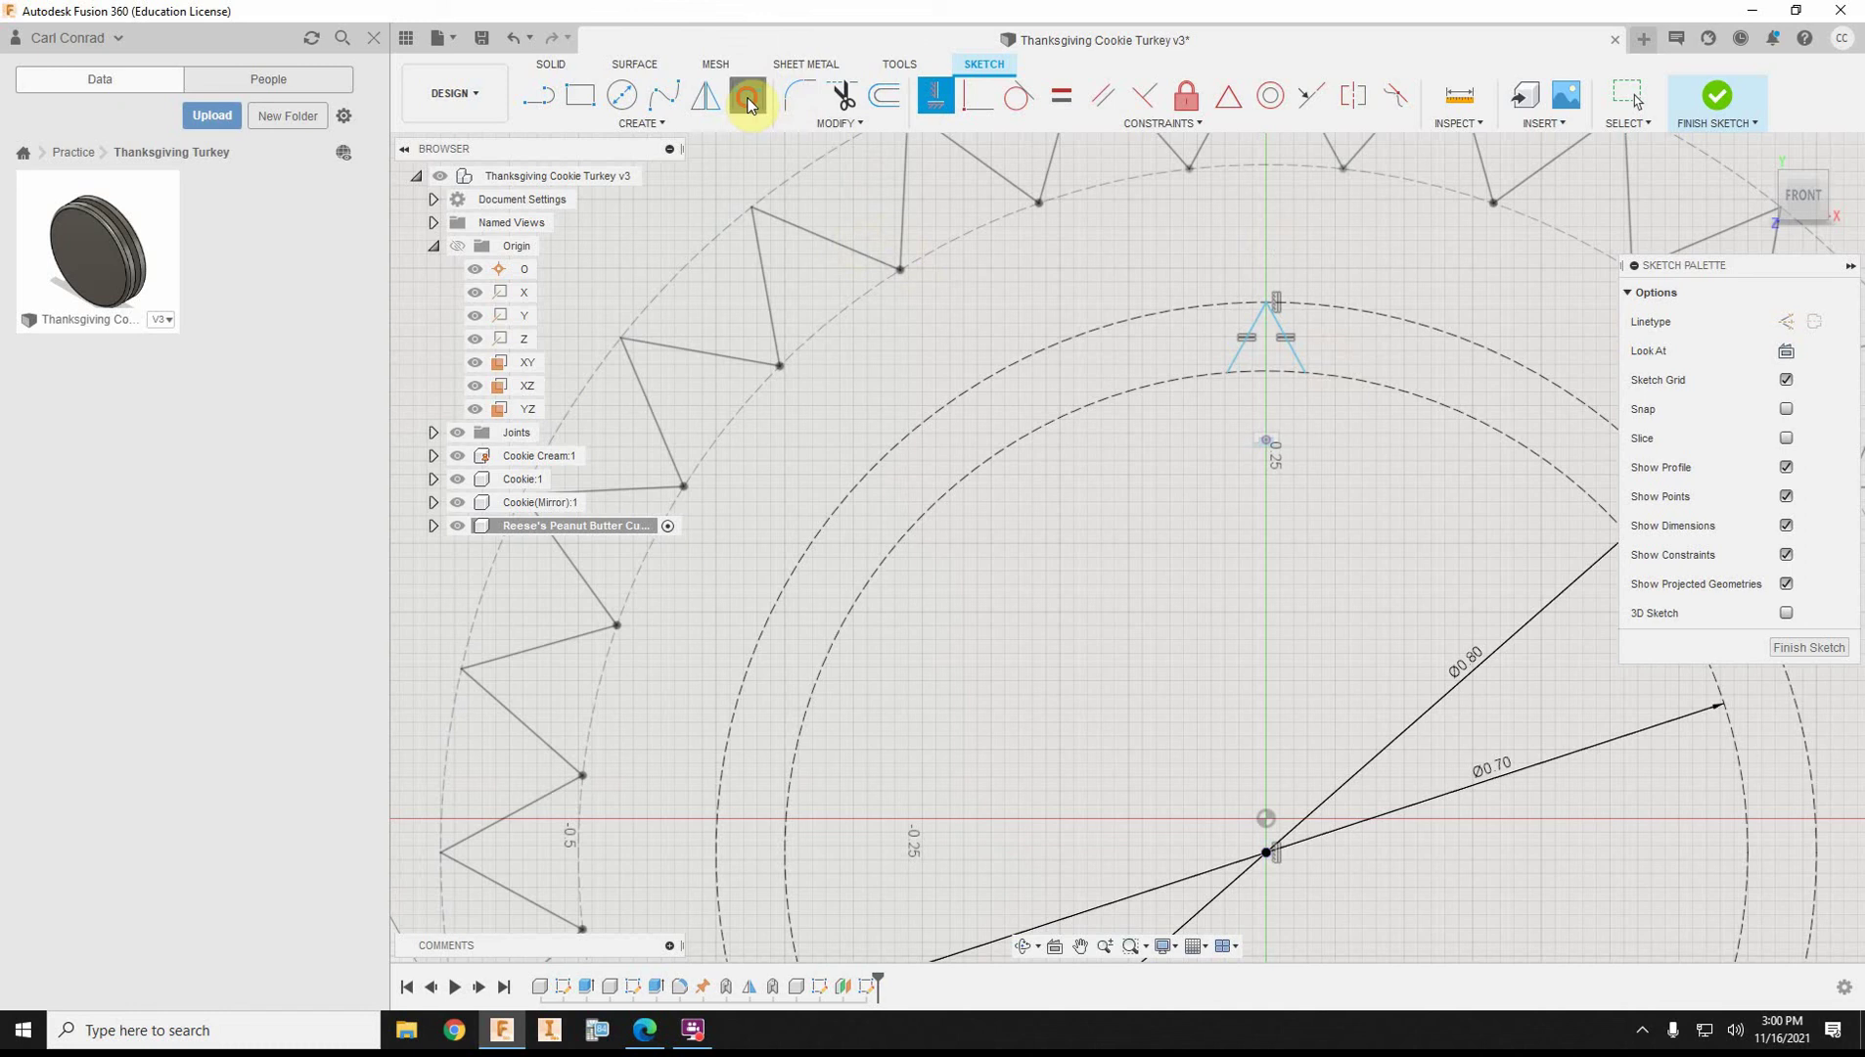
{"action": "left_click", "coordinate": [1243, 348]}
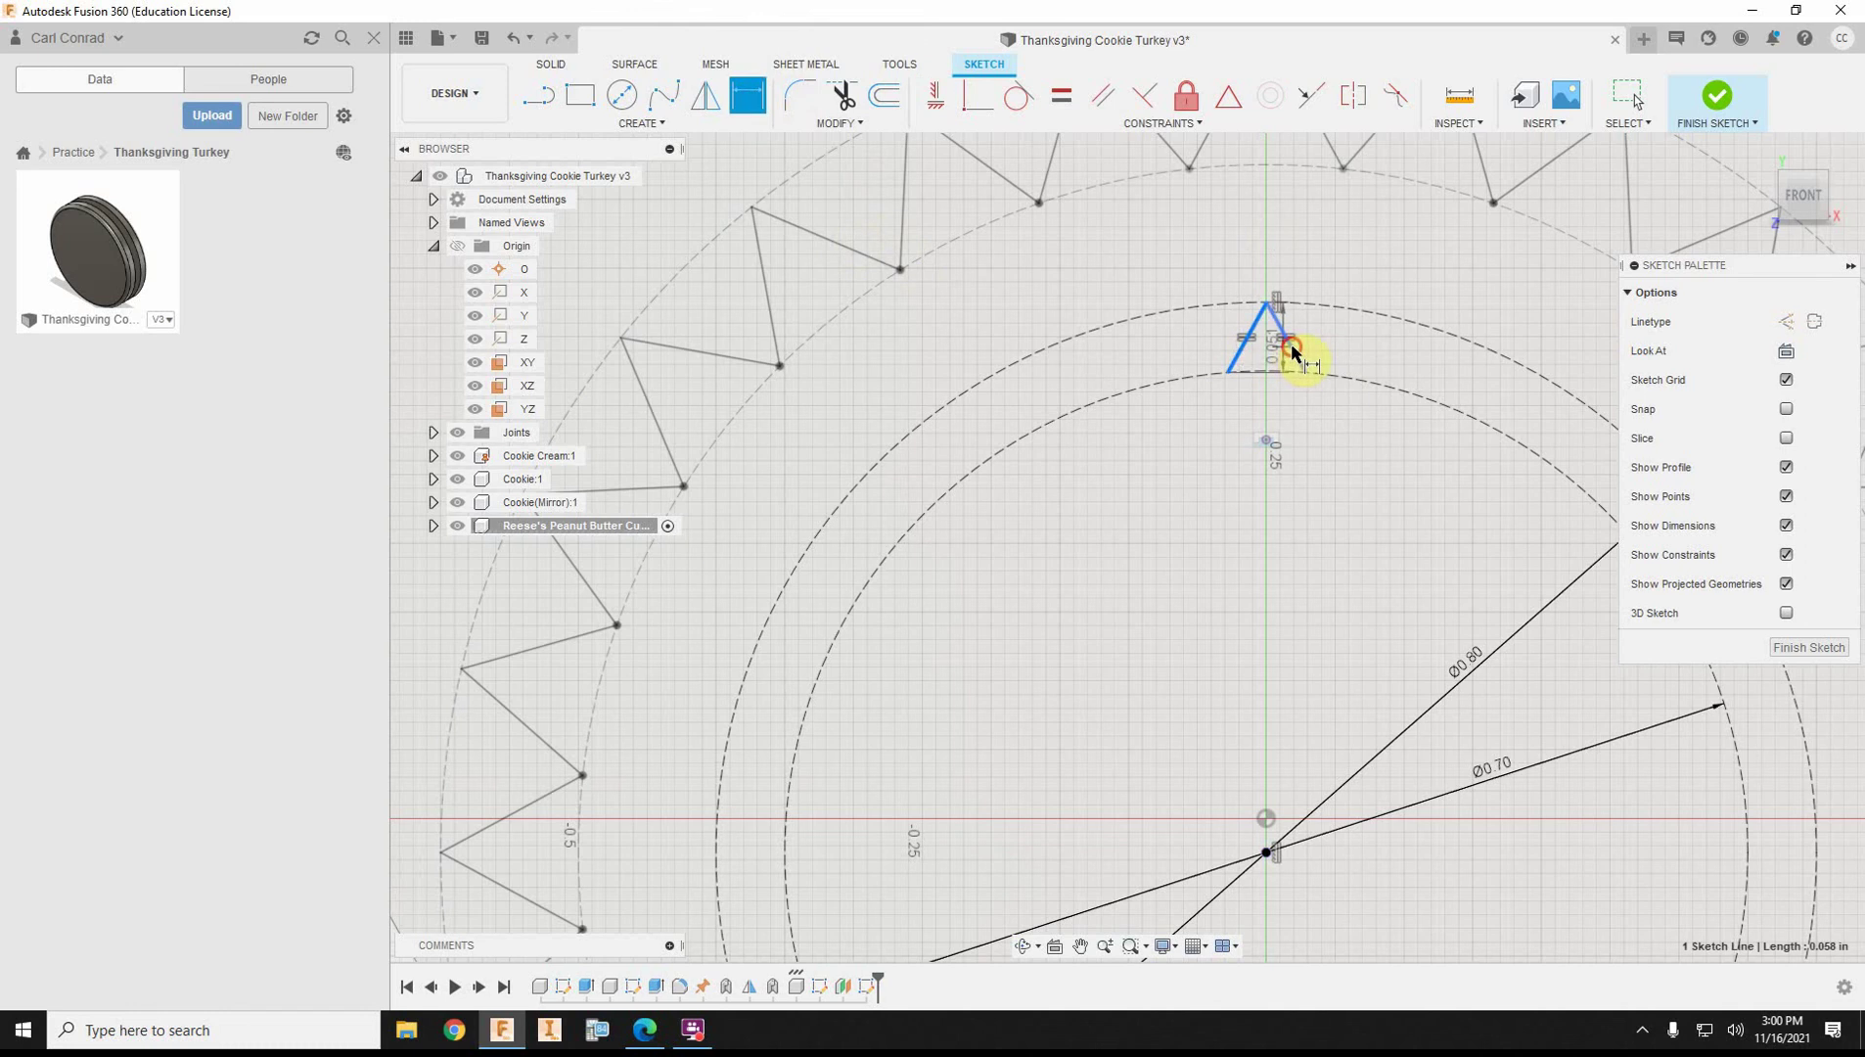
{"action": "left_click", "coordinate": [1298, 357]}
{"action": "left_click", "coordinate": [1284, 421]}
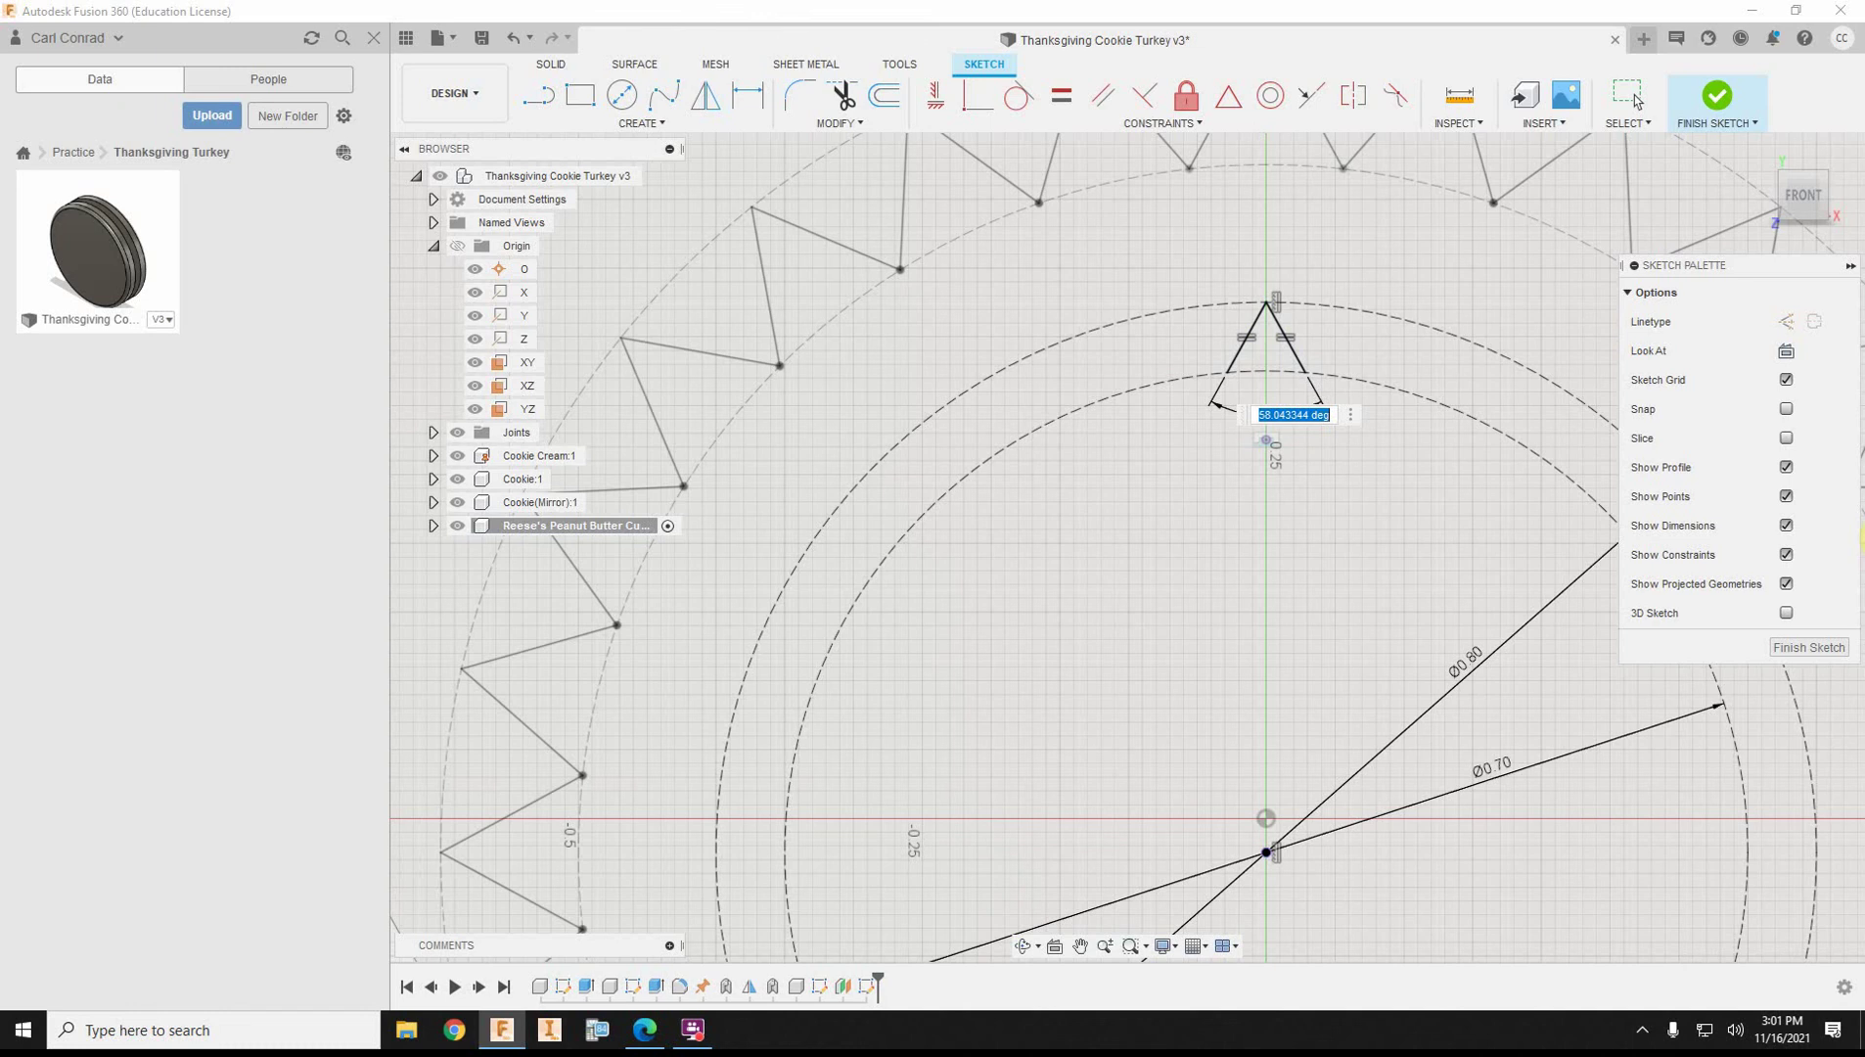
{"action": "type", "text": "73.8"}
{"action": "key", "text": "Return"}
{"action": "scroll", "coordinate": [1444, 504], "scroll_direction": "down", "scroll_amount": 5}
{"action": "middle_click_drag", "start_coordinate": [1380, 514], "coordinate": [1180, 411]}
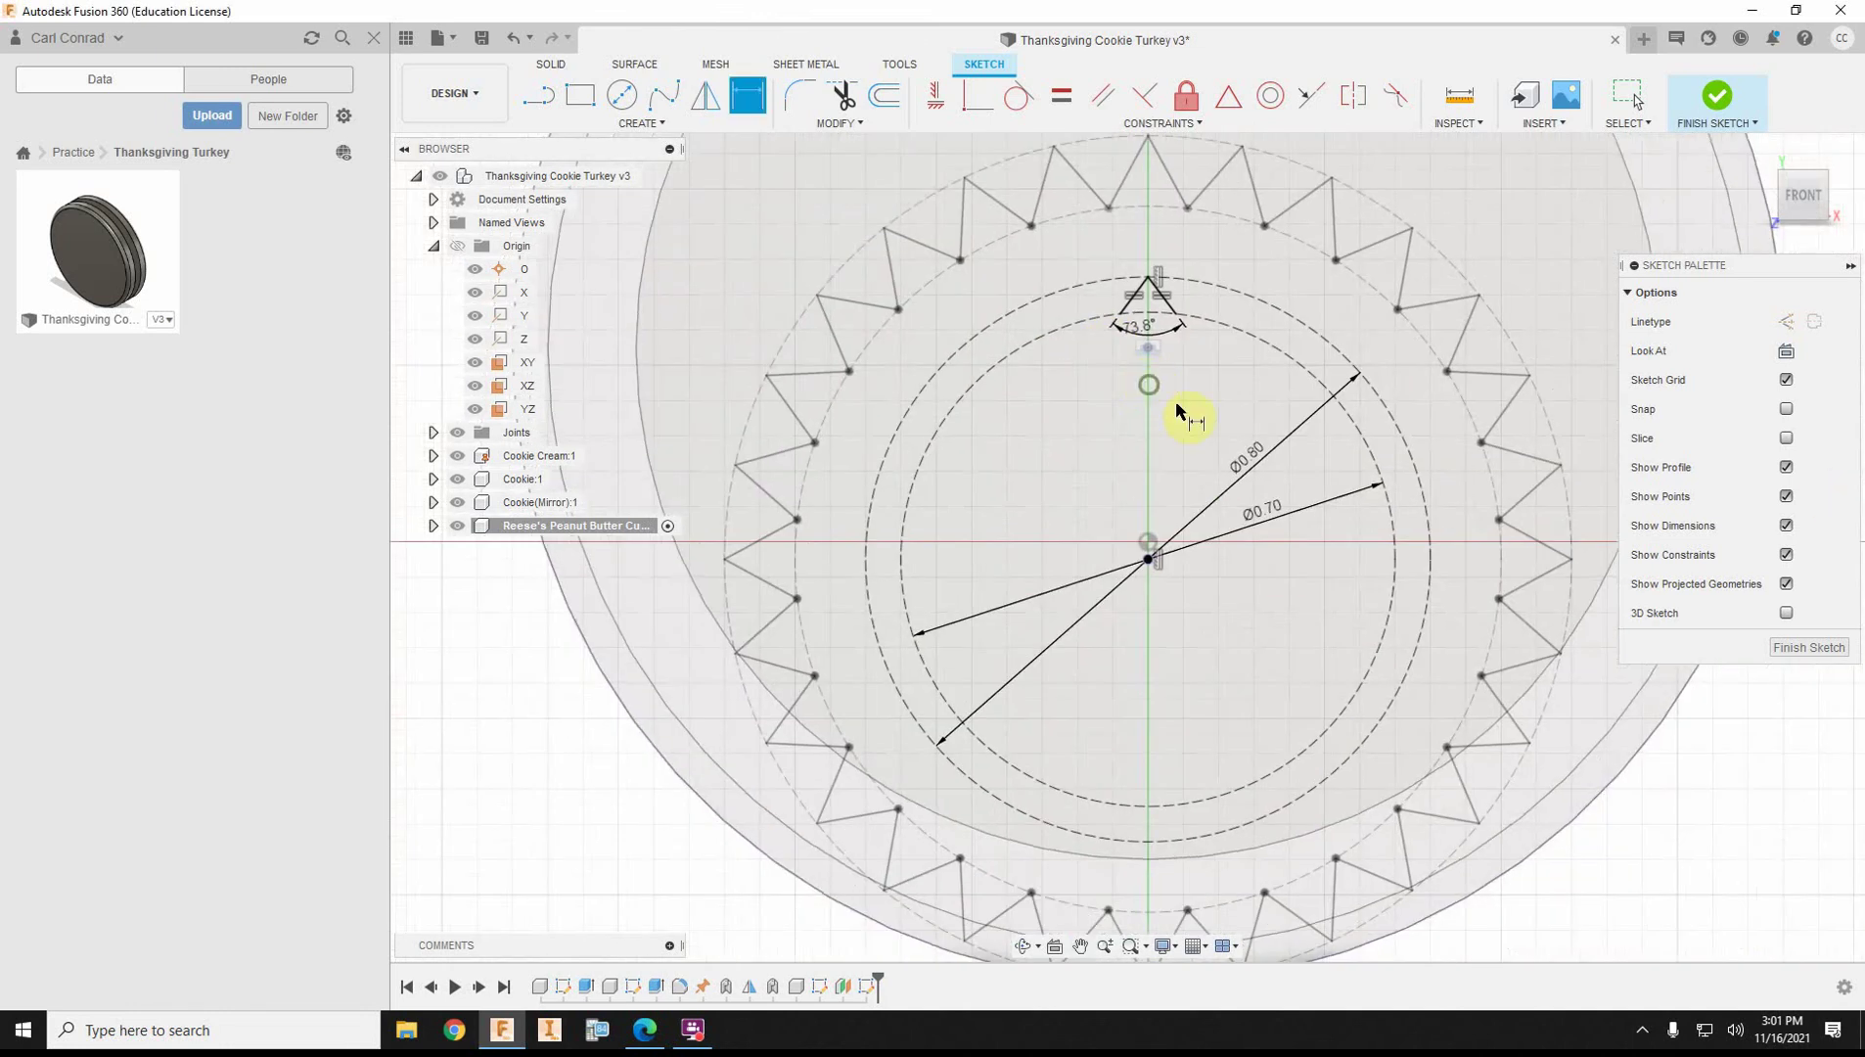
- Circular-pattern both V legs 28 times around the sketch origin
{"action": "left_click", "coordinate": [658, 128]}
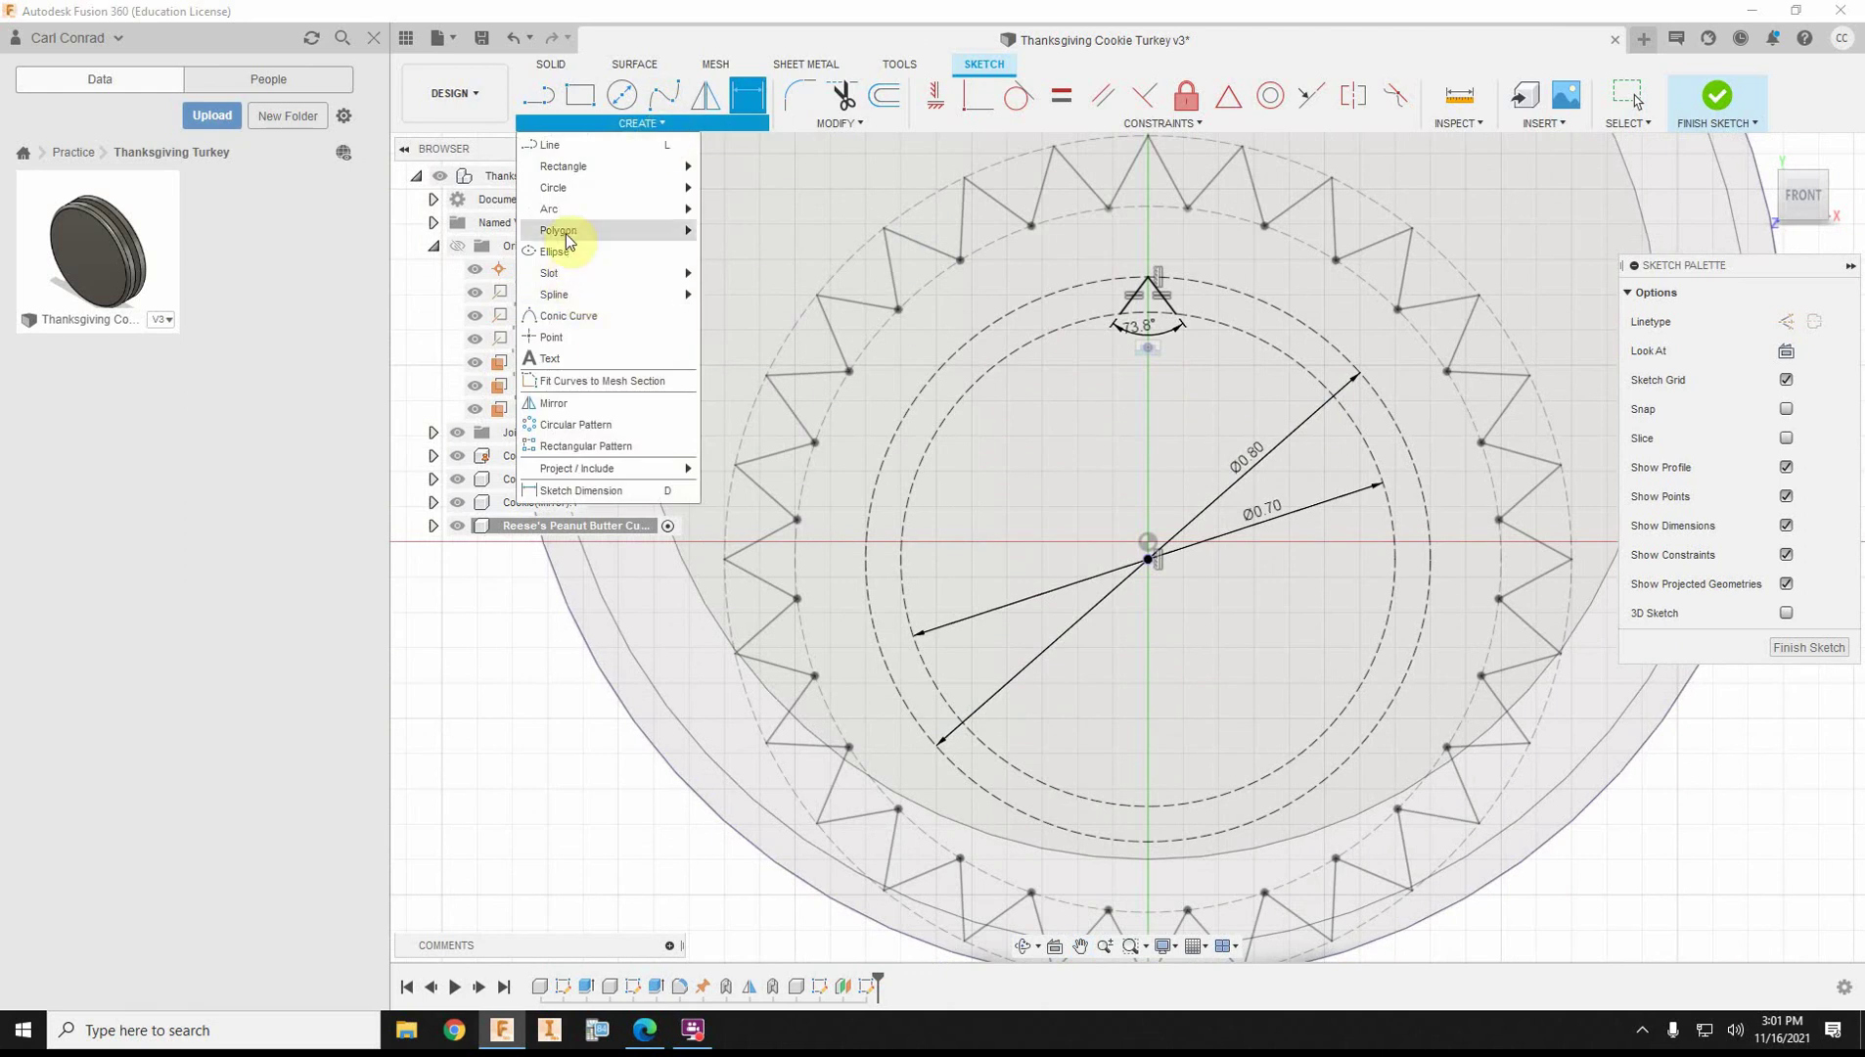
{"action": "mouse_move", "coordinate": [568, 186]}
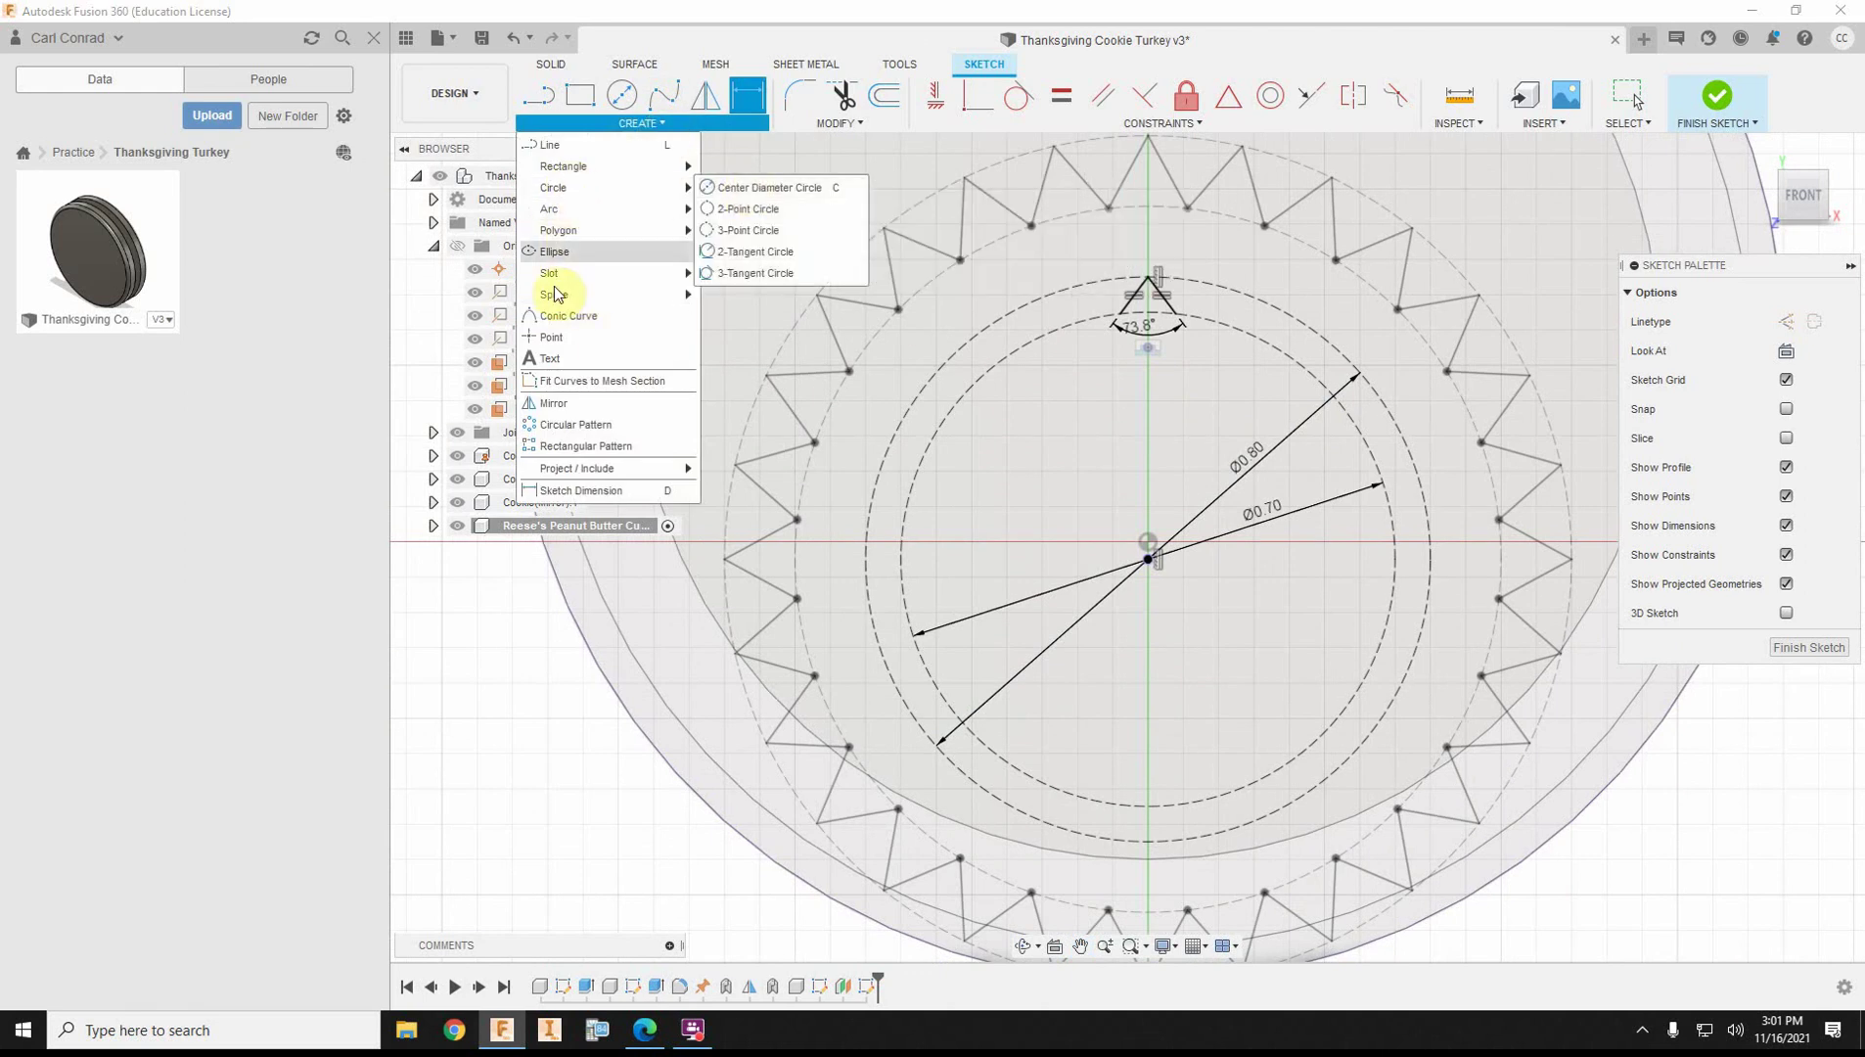
{"action": "left_click", "coordinate": [558, 425]}
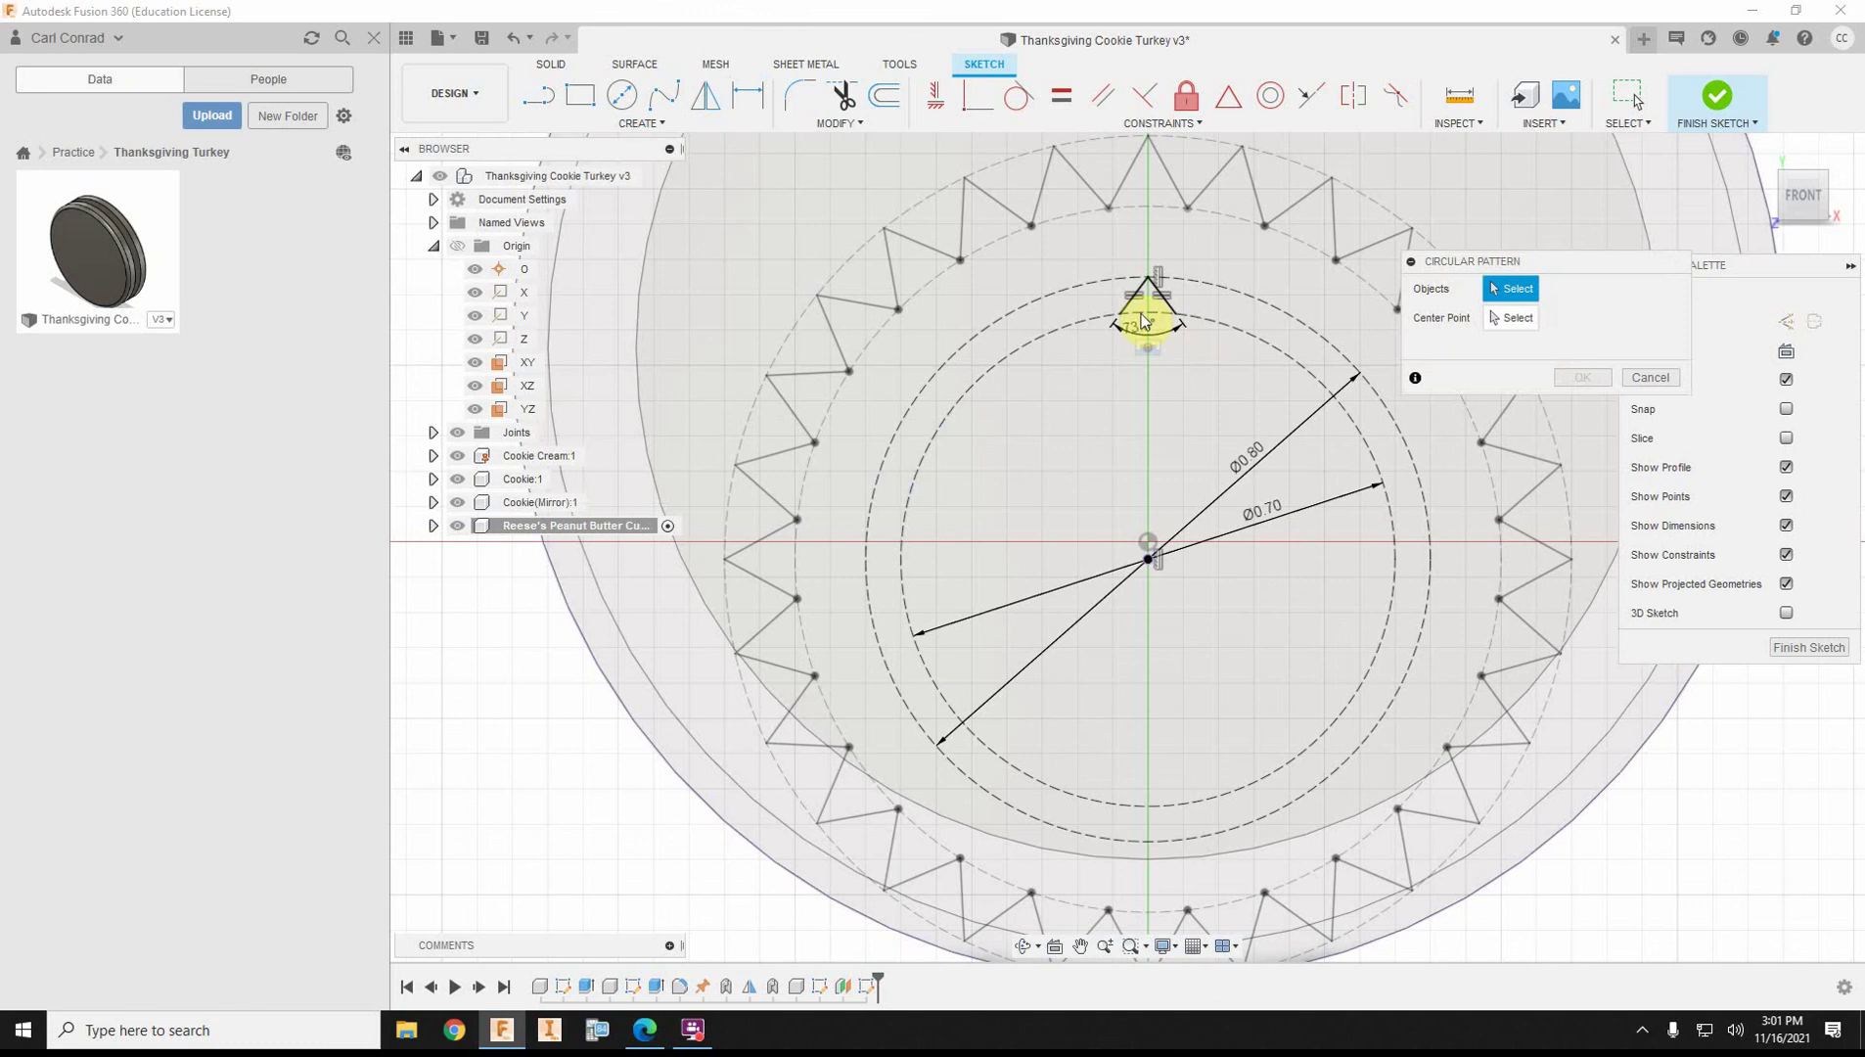
{"action": "left_click", "coordinate": [1162, 299]}
{"action": "left_click", "coordinate": [1162, 299]}
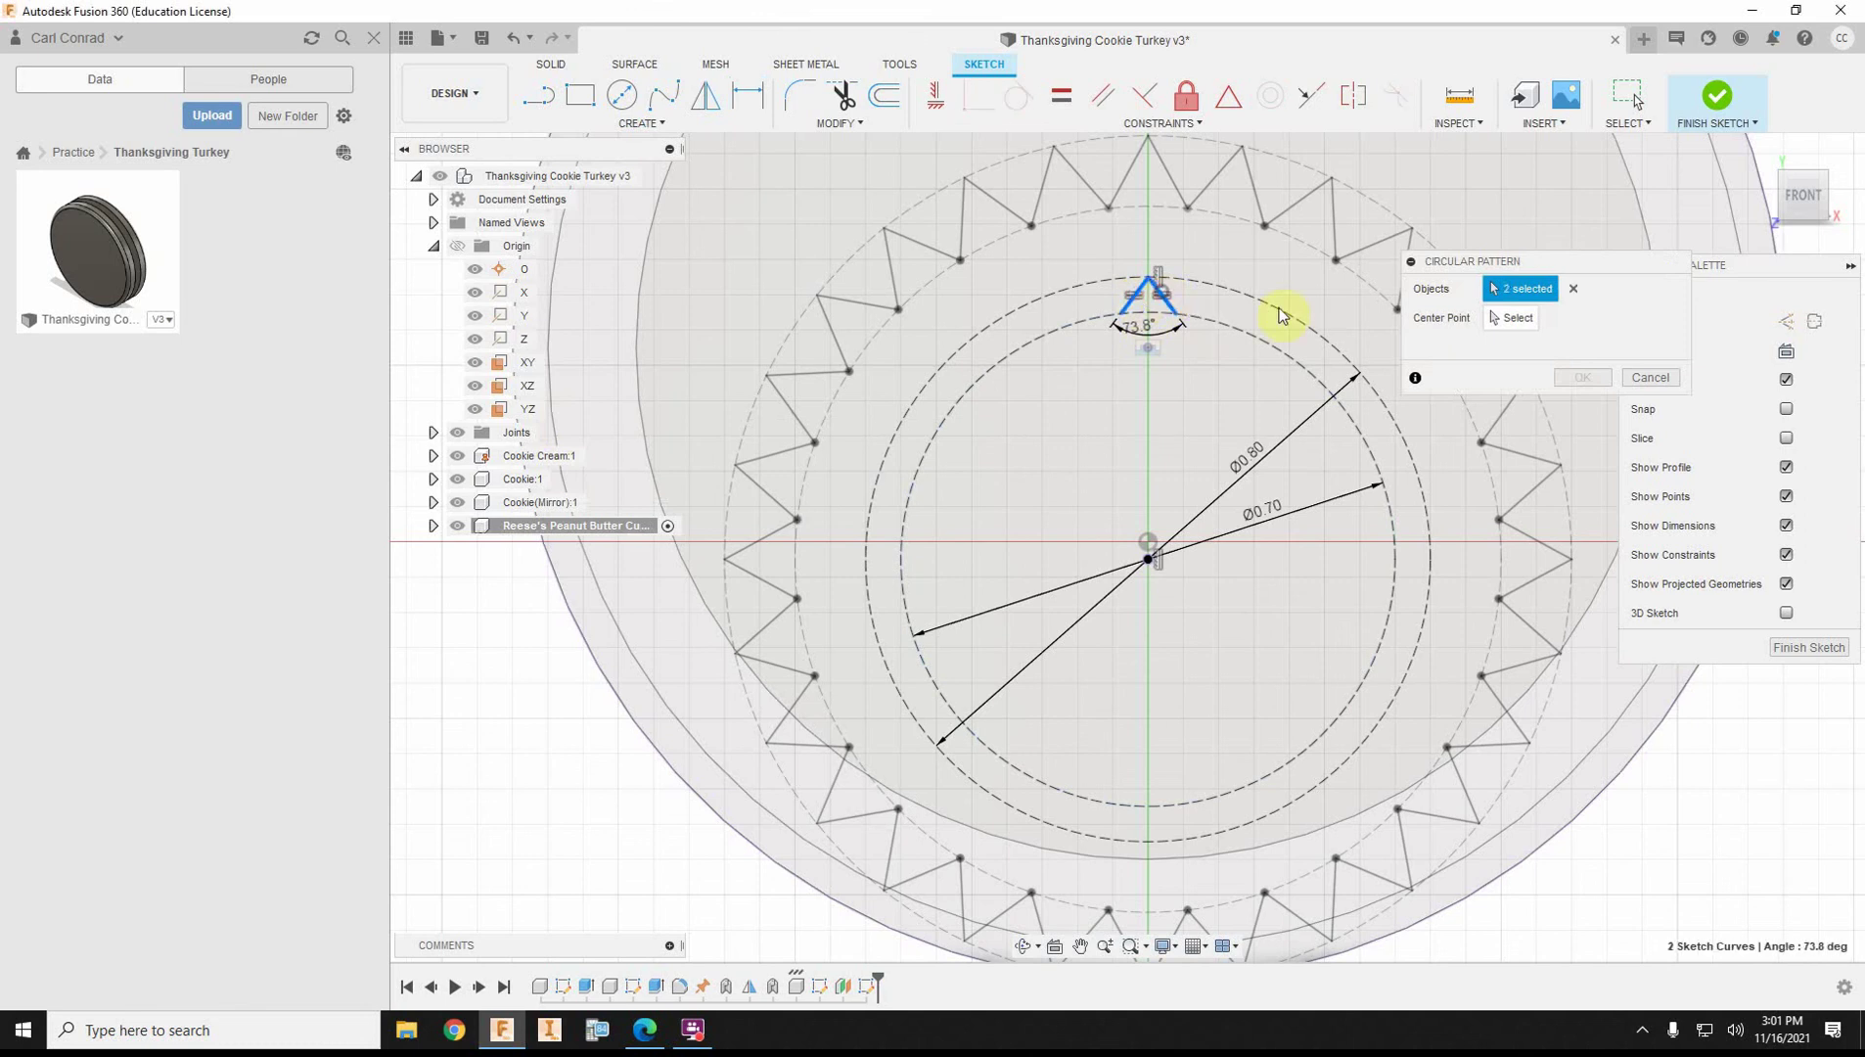
{"action": "left_click", "coordinate": [1513, 318]}
{"action": "left_click", "coordinate": [1150, 559]}
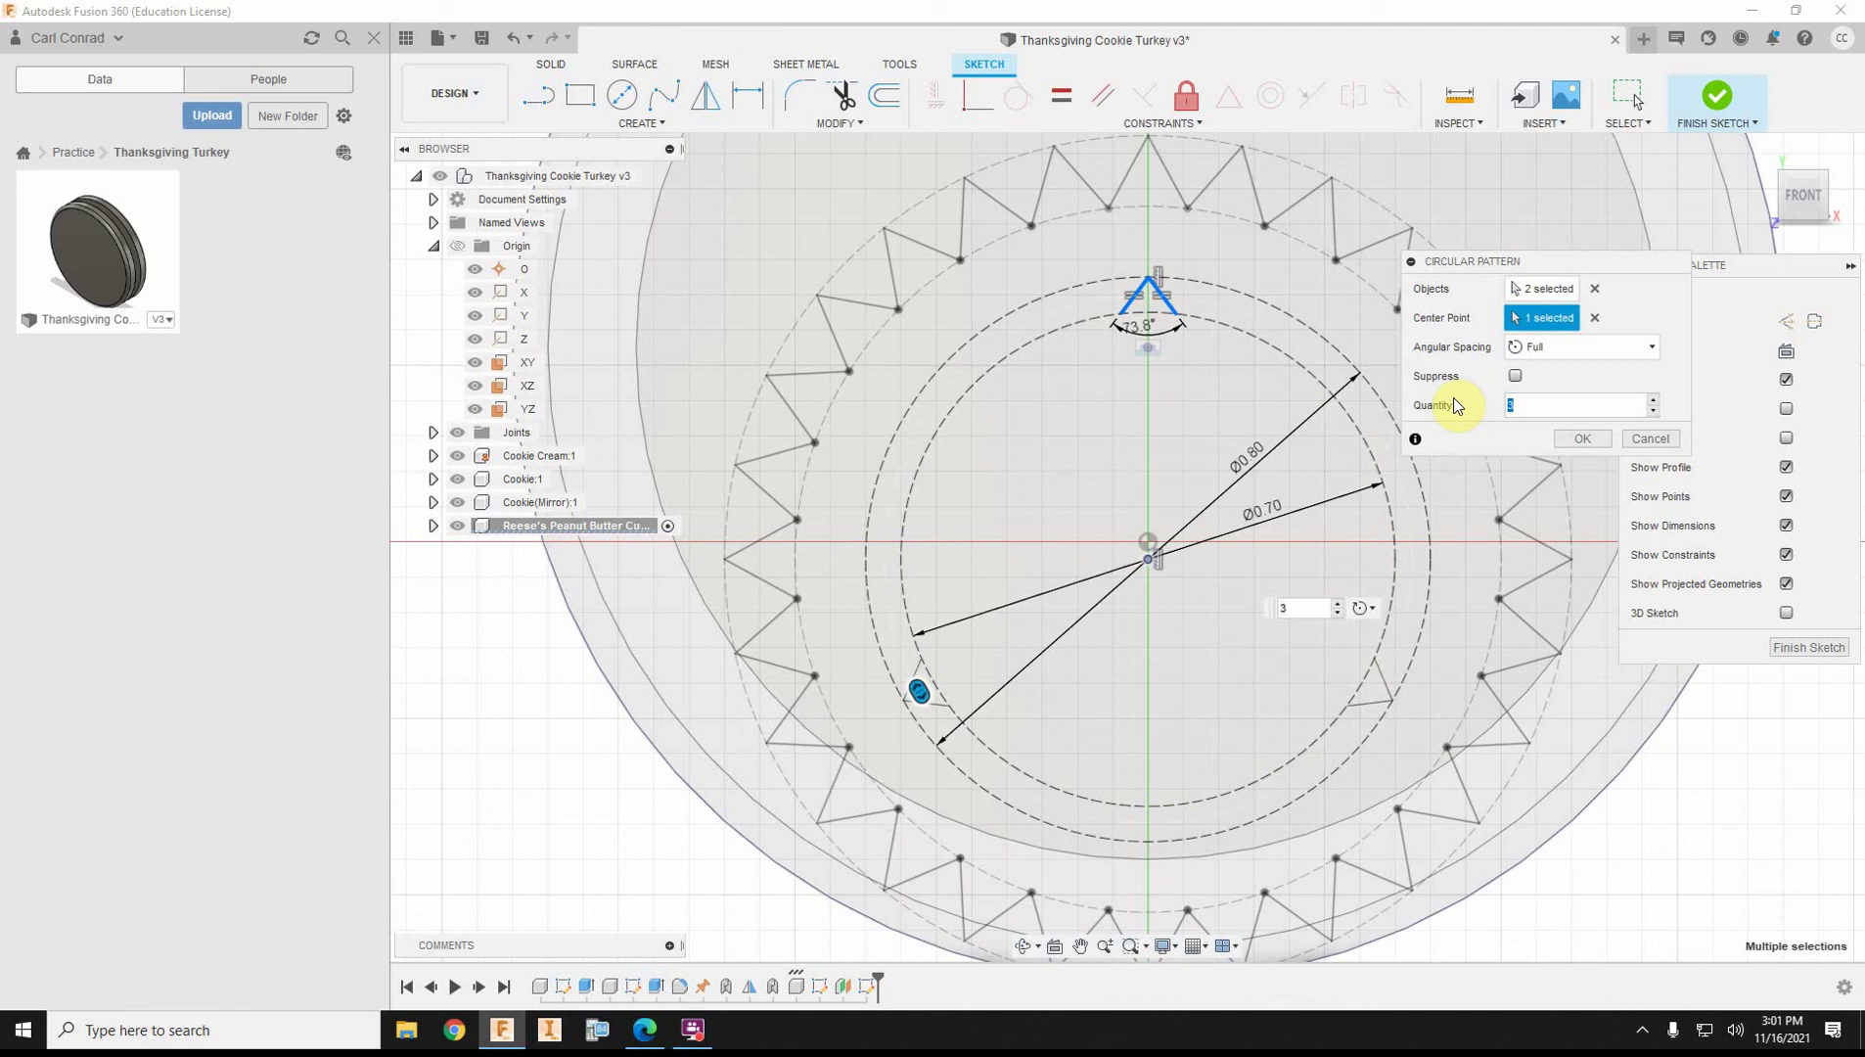
{"action": "type", "text": "28"}
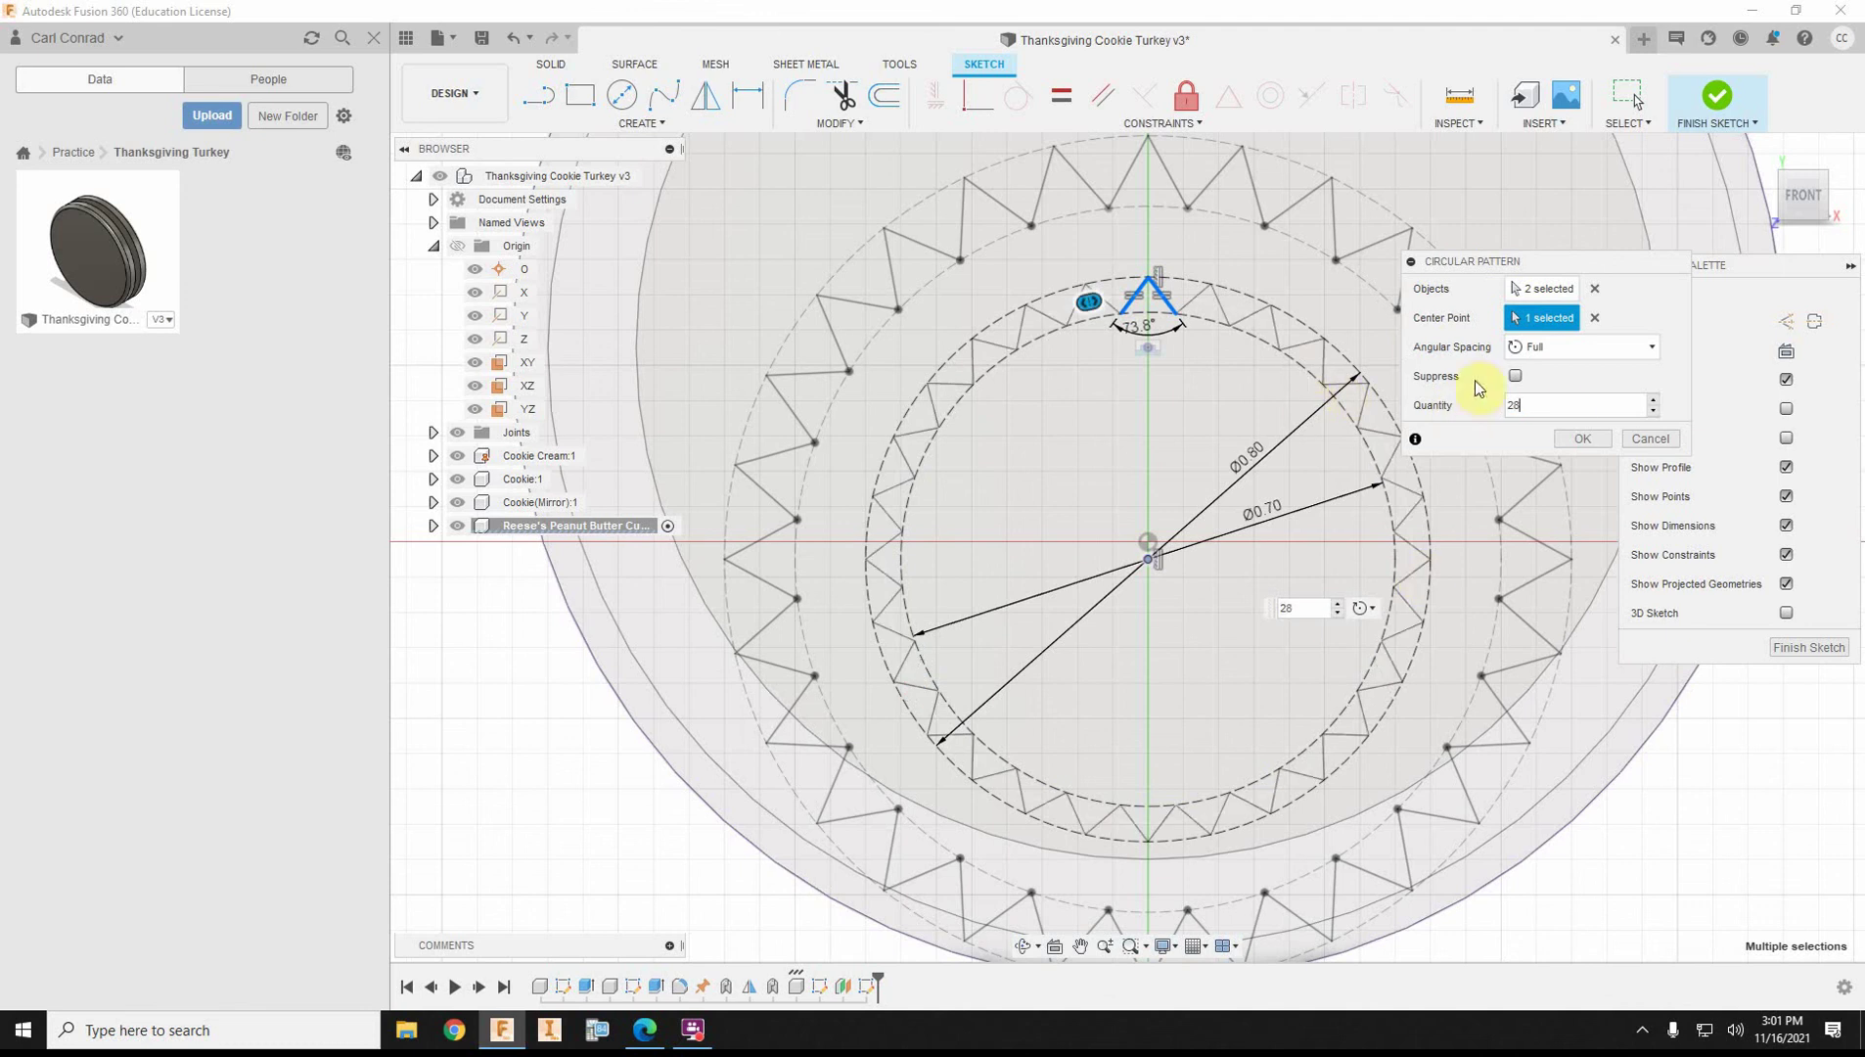
{"action": "left_click", "coordinate": [1582, 438]}
- Finish the sketch and loft from the larger zigzag ring to the smaller one
{"action": "left_click", "coordinate": [1722, 94]}
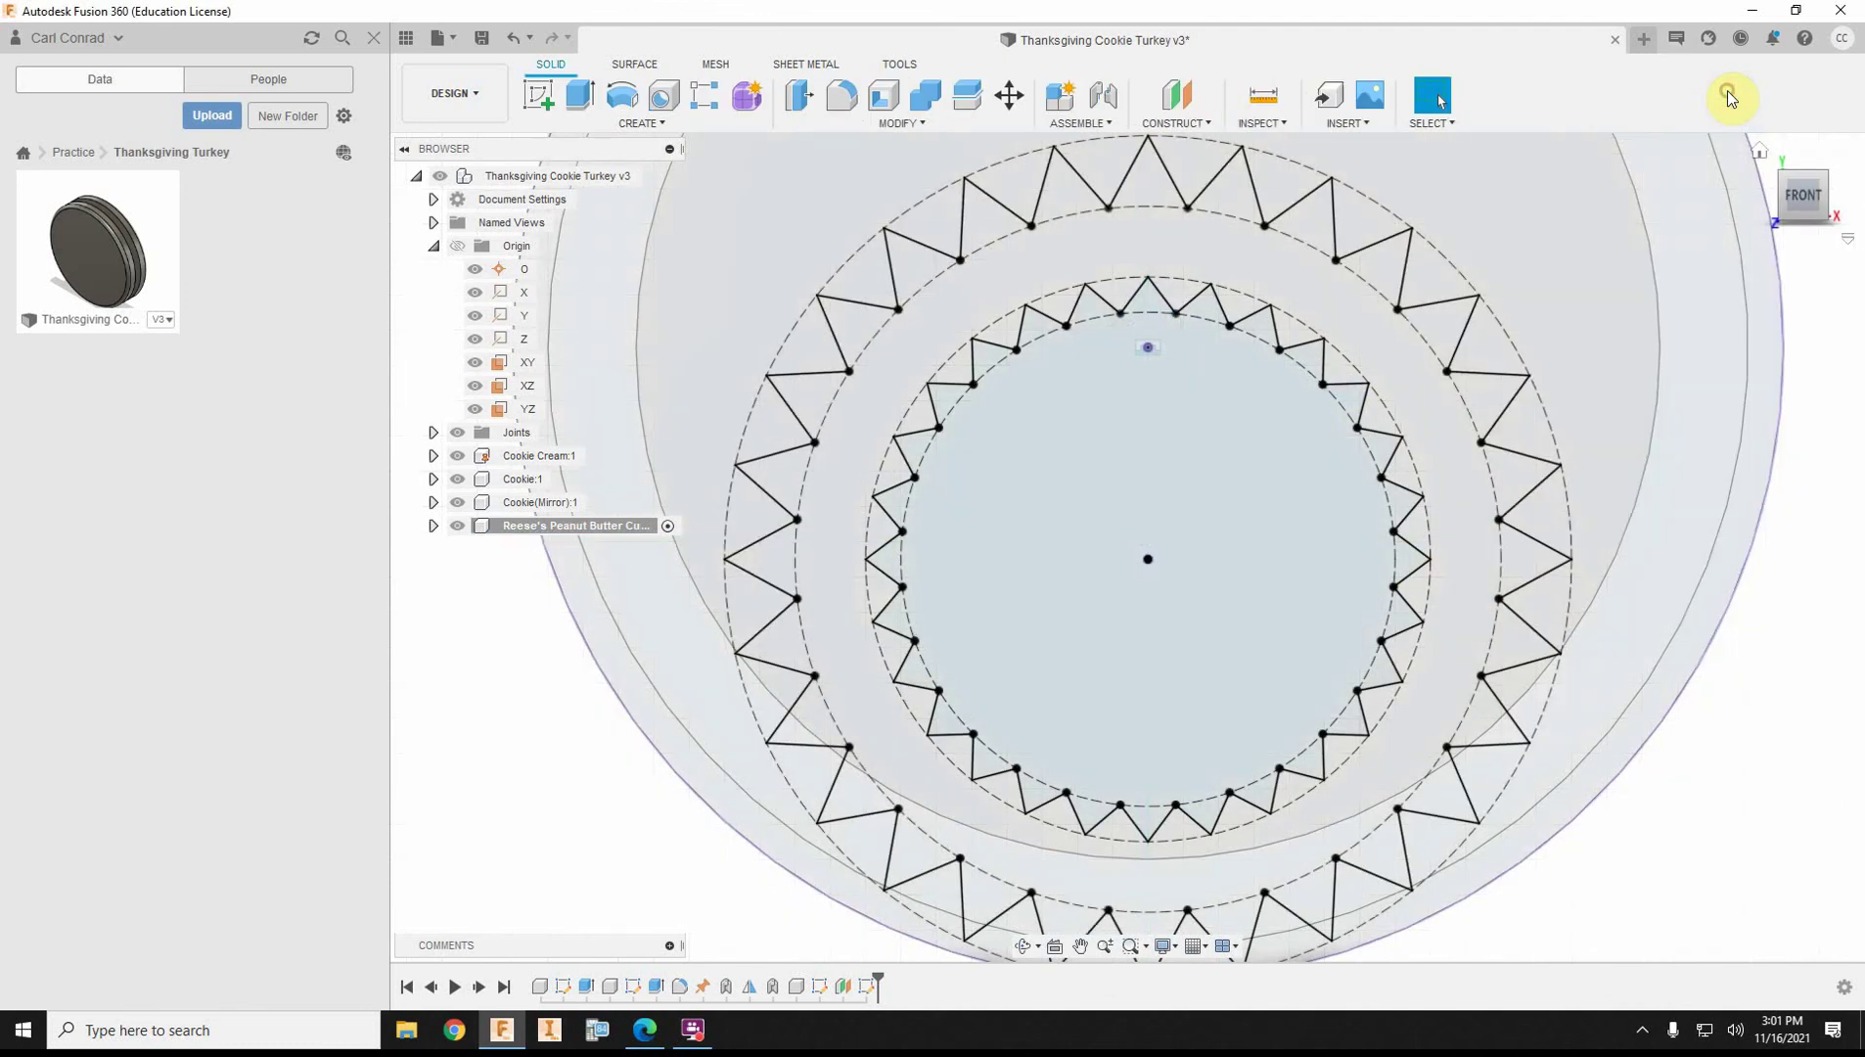
{"action": "left_click", "coordinate": [1765, 154]}
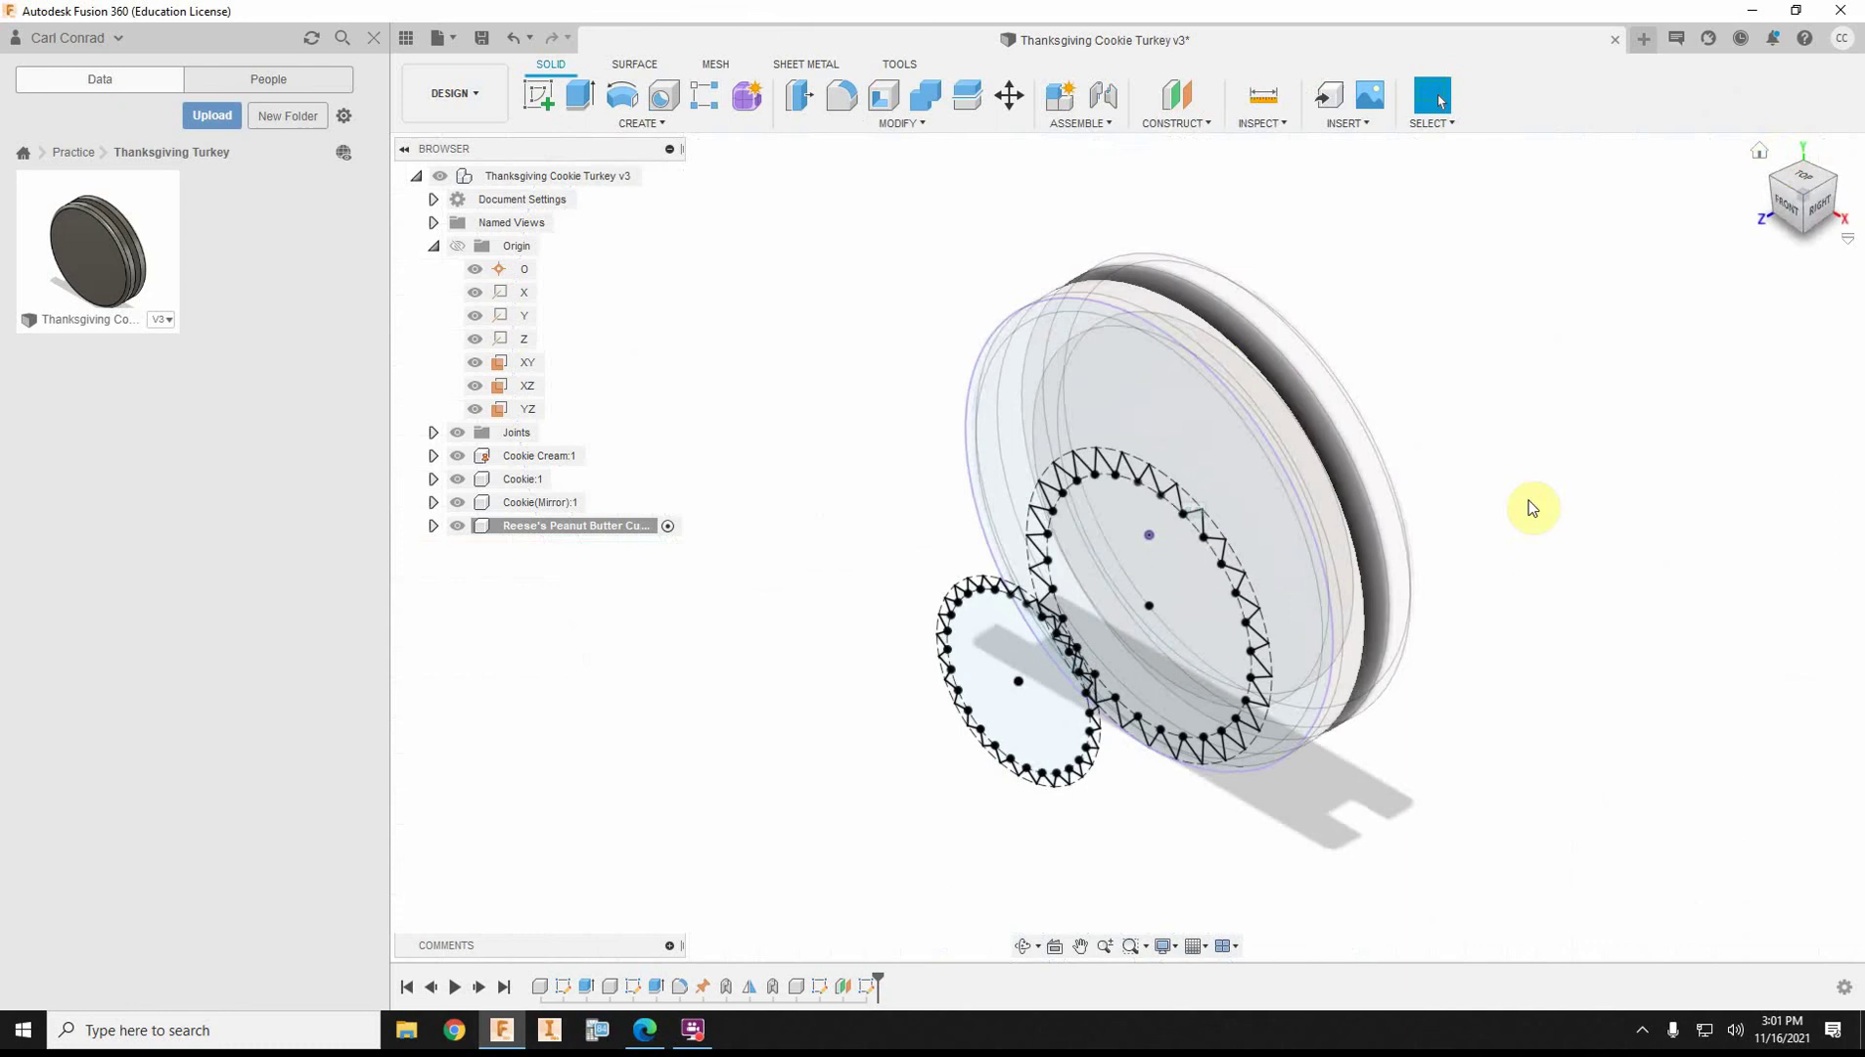
{"action": "left_click", "coordinate": [661, 124]}
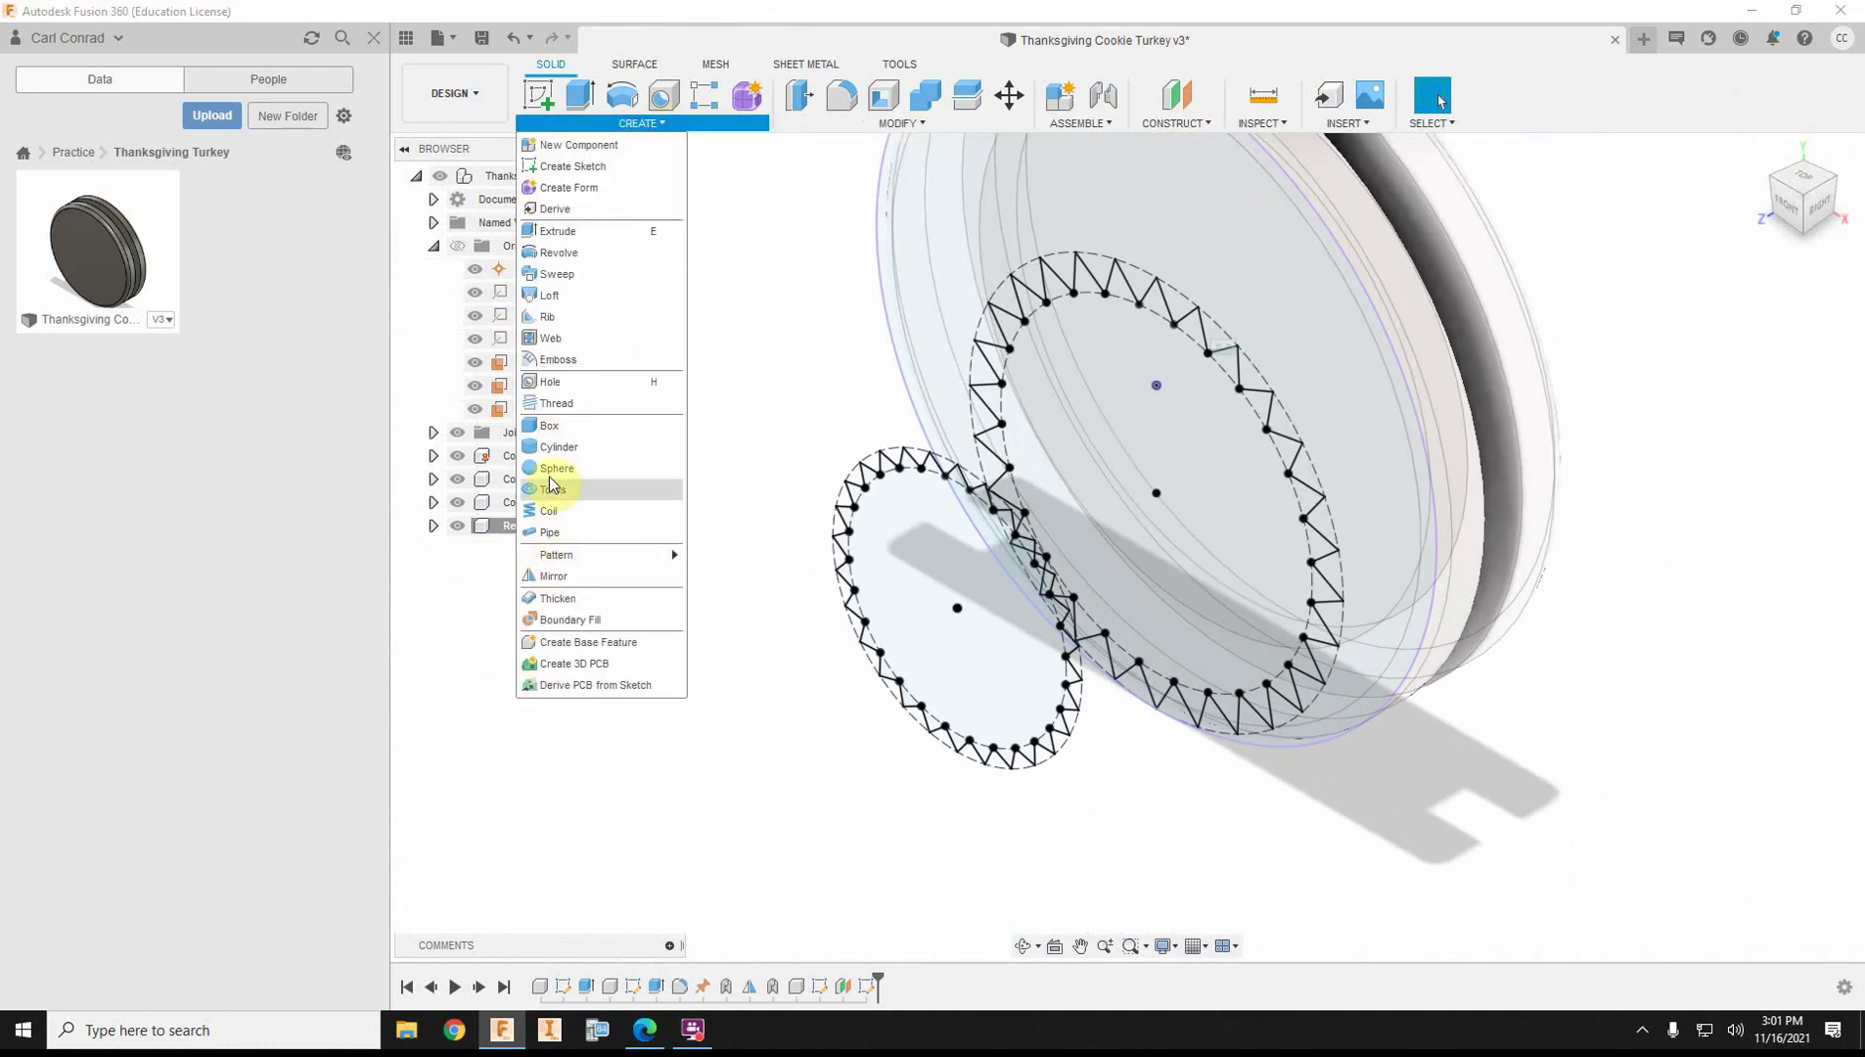
{"action": "left_click", "coordinate": [548, 295]}
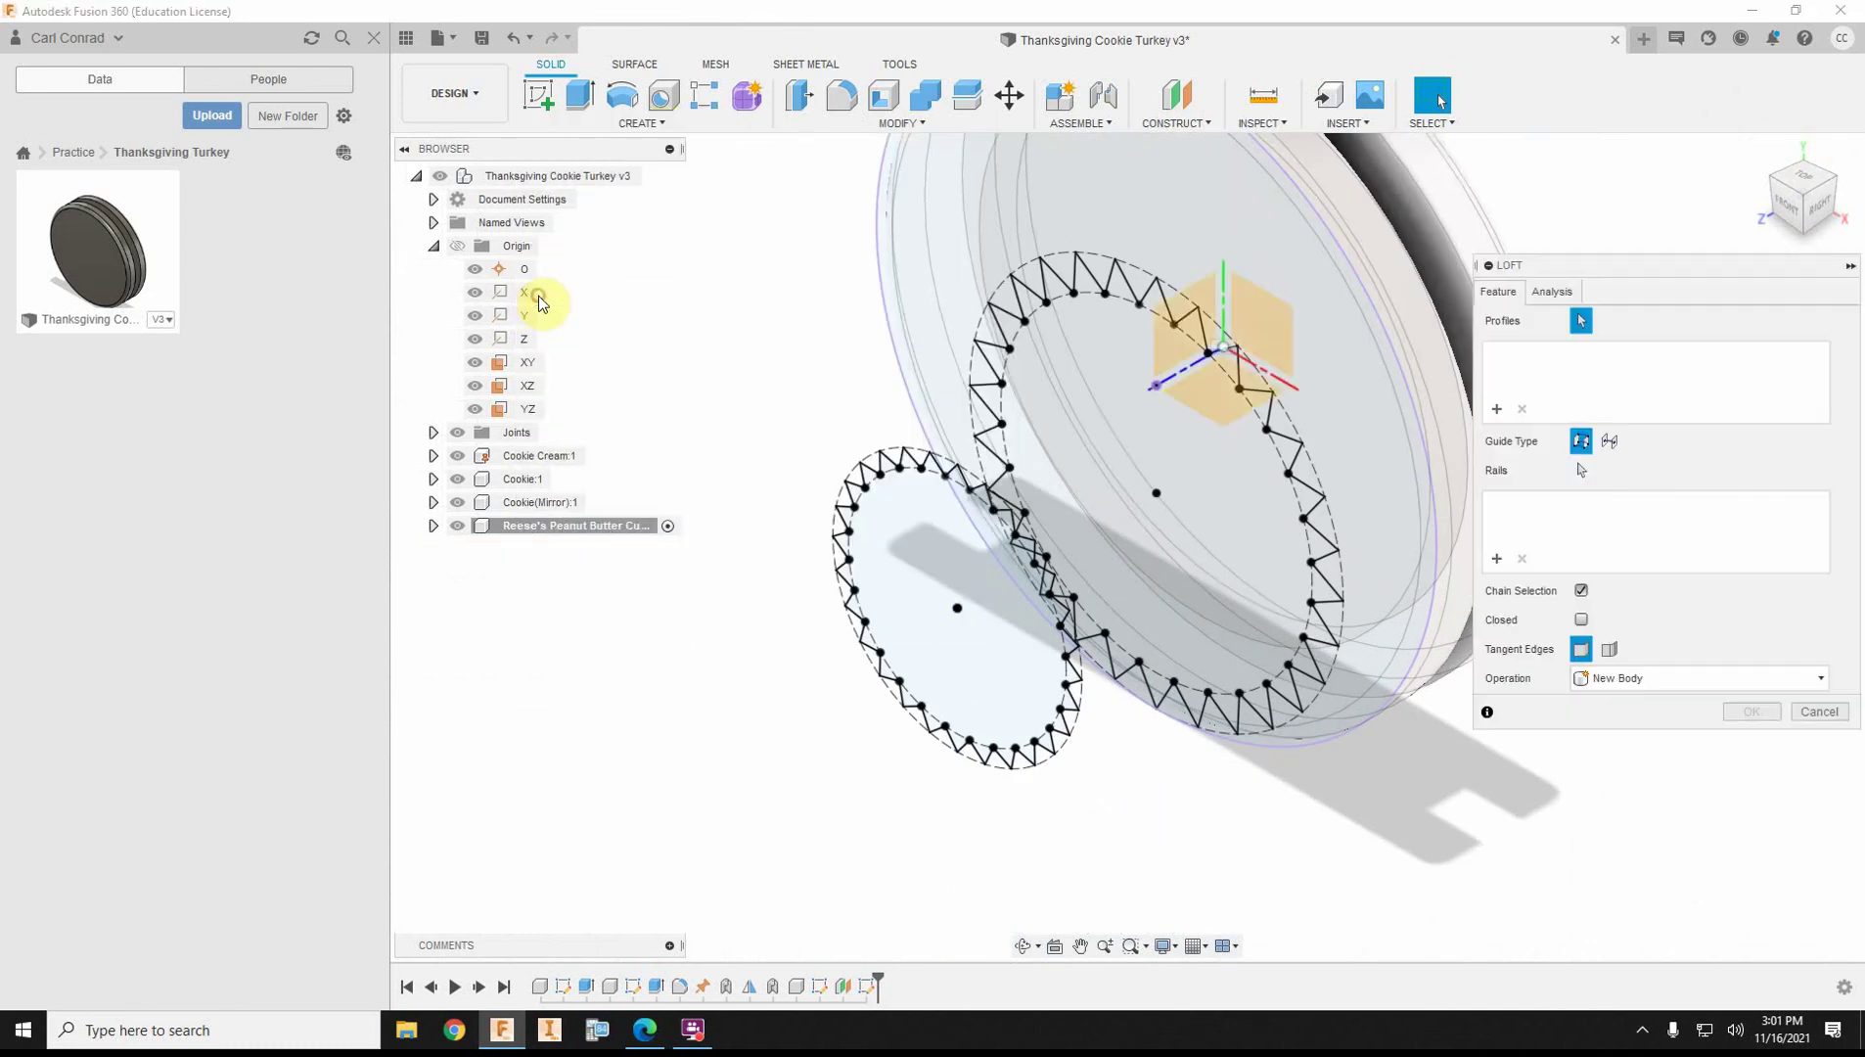
{"action": "left_click", "coordinate": [1189, 434]}
{"action": "left_click", "coordinate": [1498, 411]}
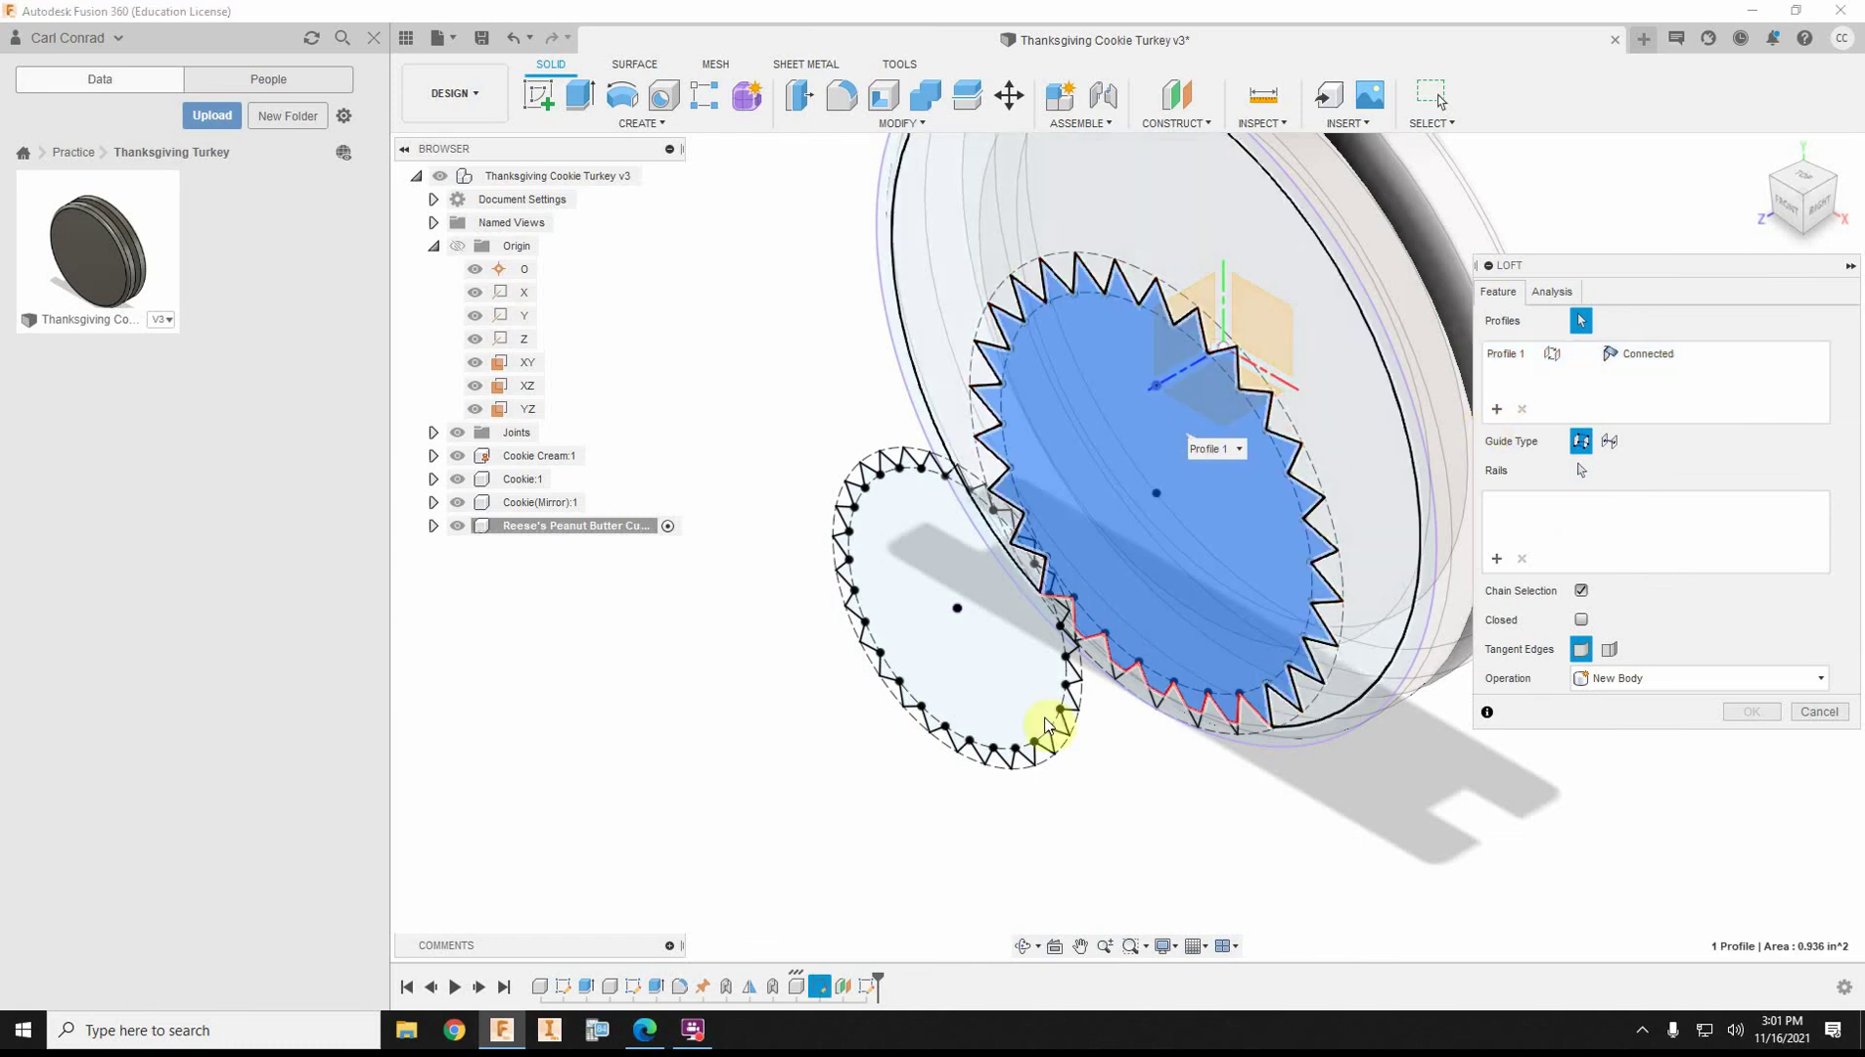
{"action": "left_click", "coordinate": [992, 563]}
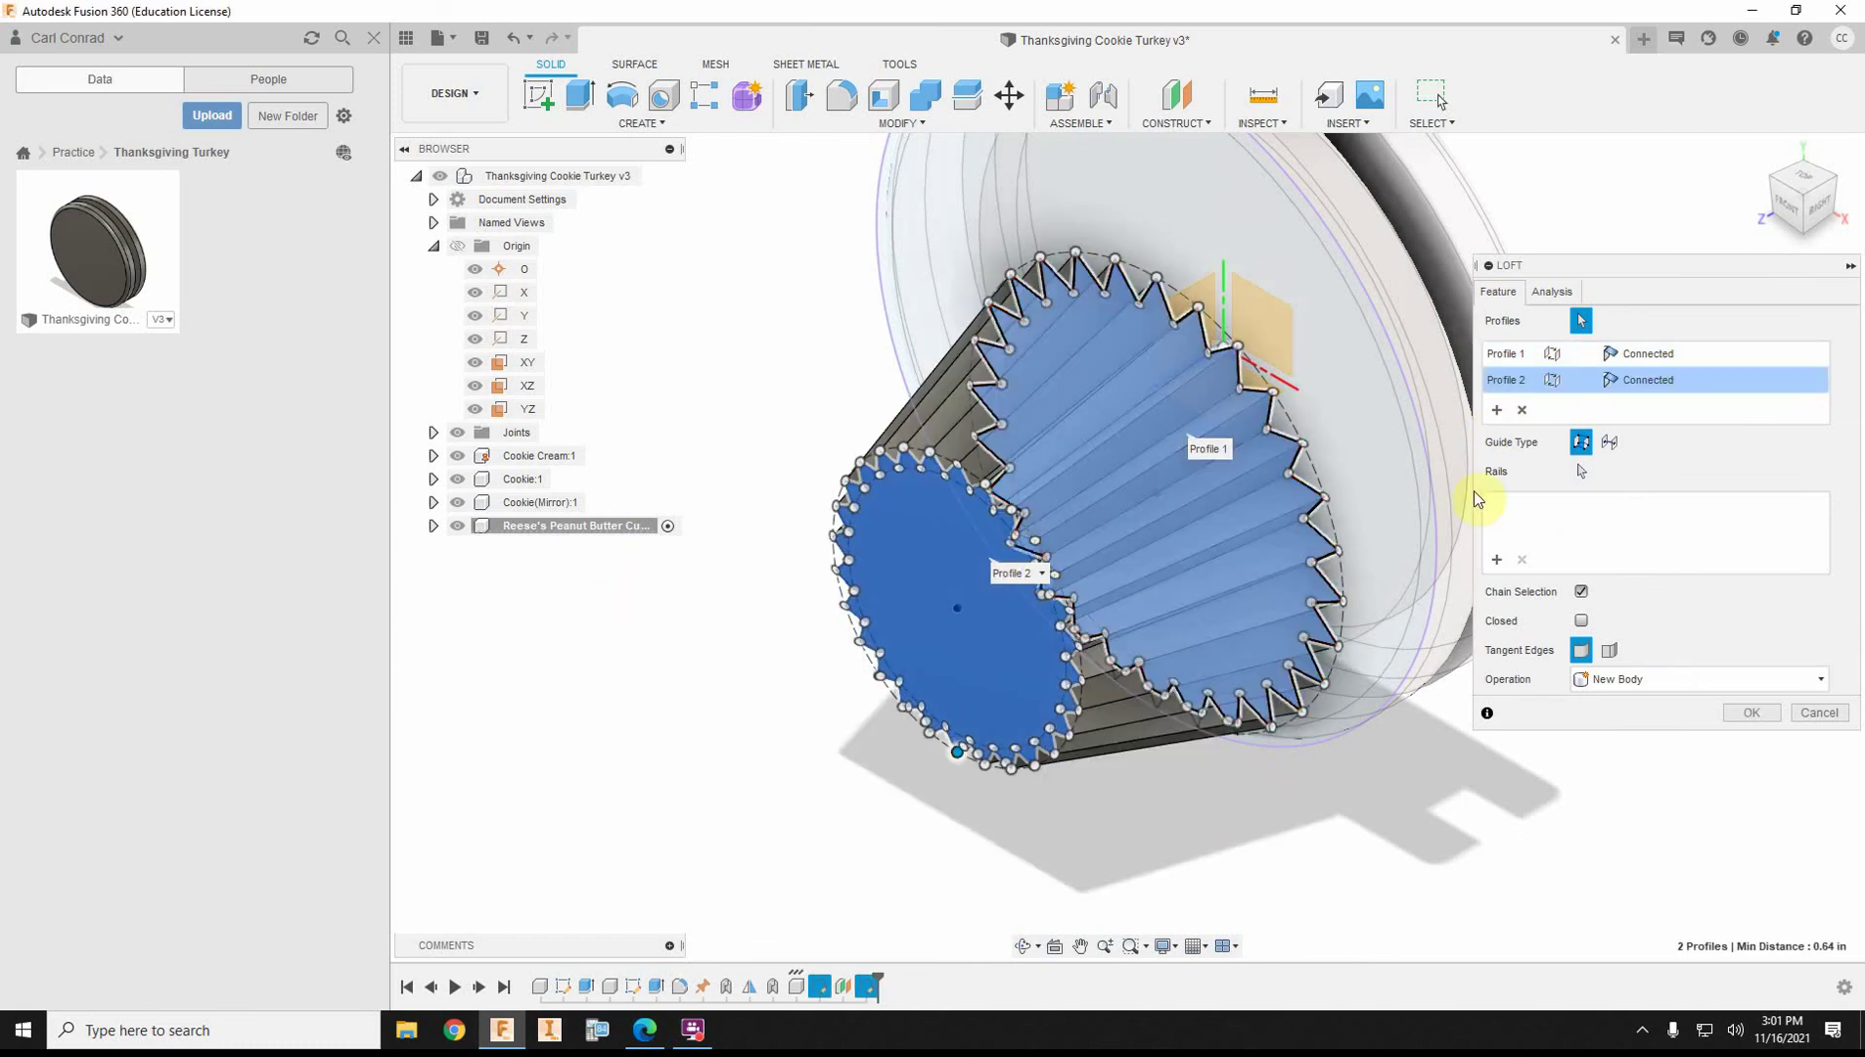
{"action": "left_click", "coordinate": [1762, 714]}
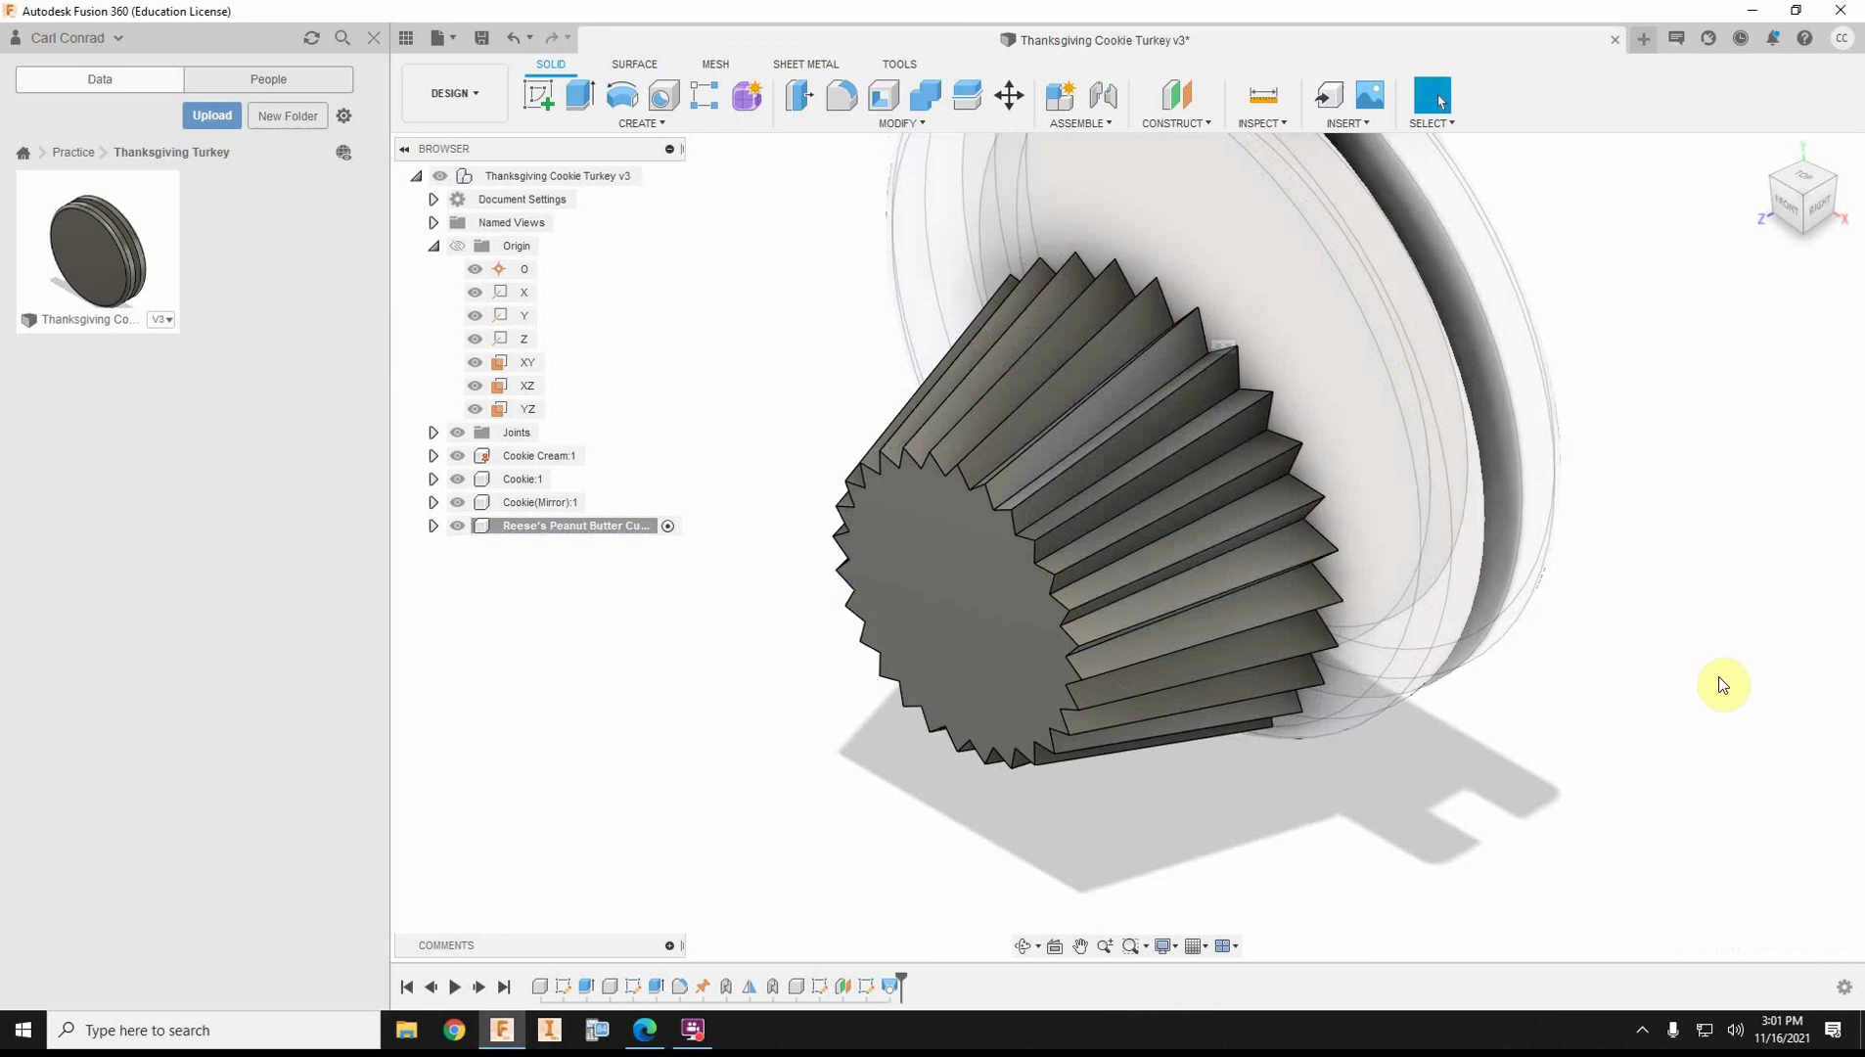
- Activate the top-level turkey assembly and clear the current selection
{"action": "scroll", "coordinate": [1724, 685], "scroll_direction": "down", "scroll_amount": 3}
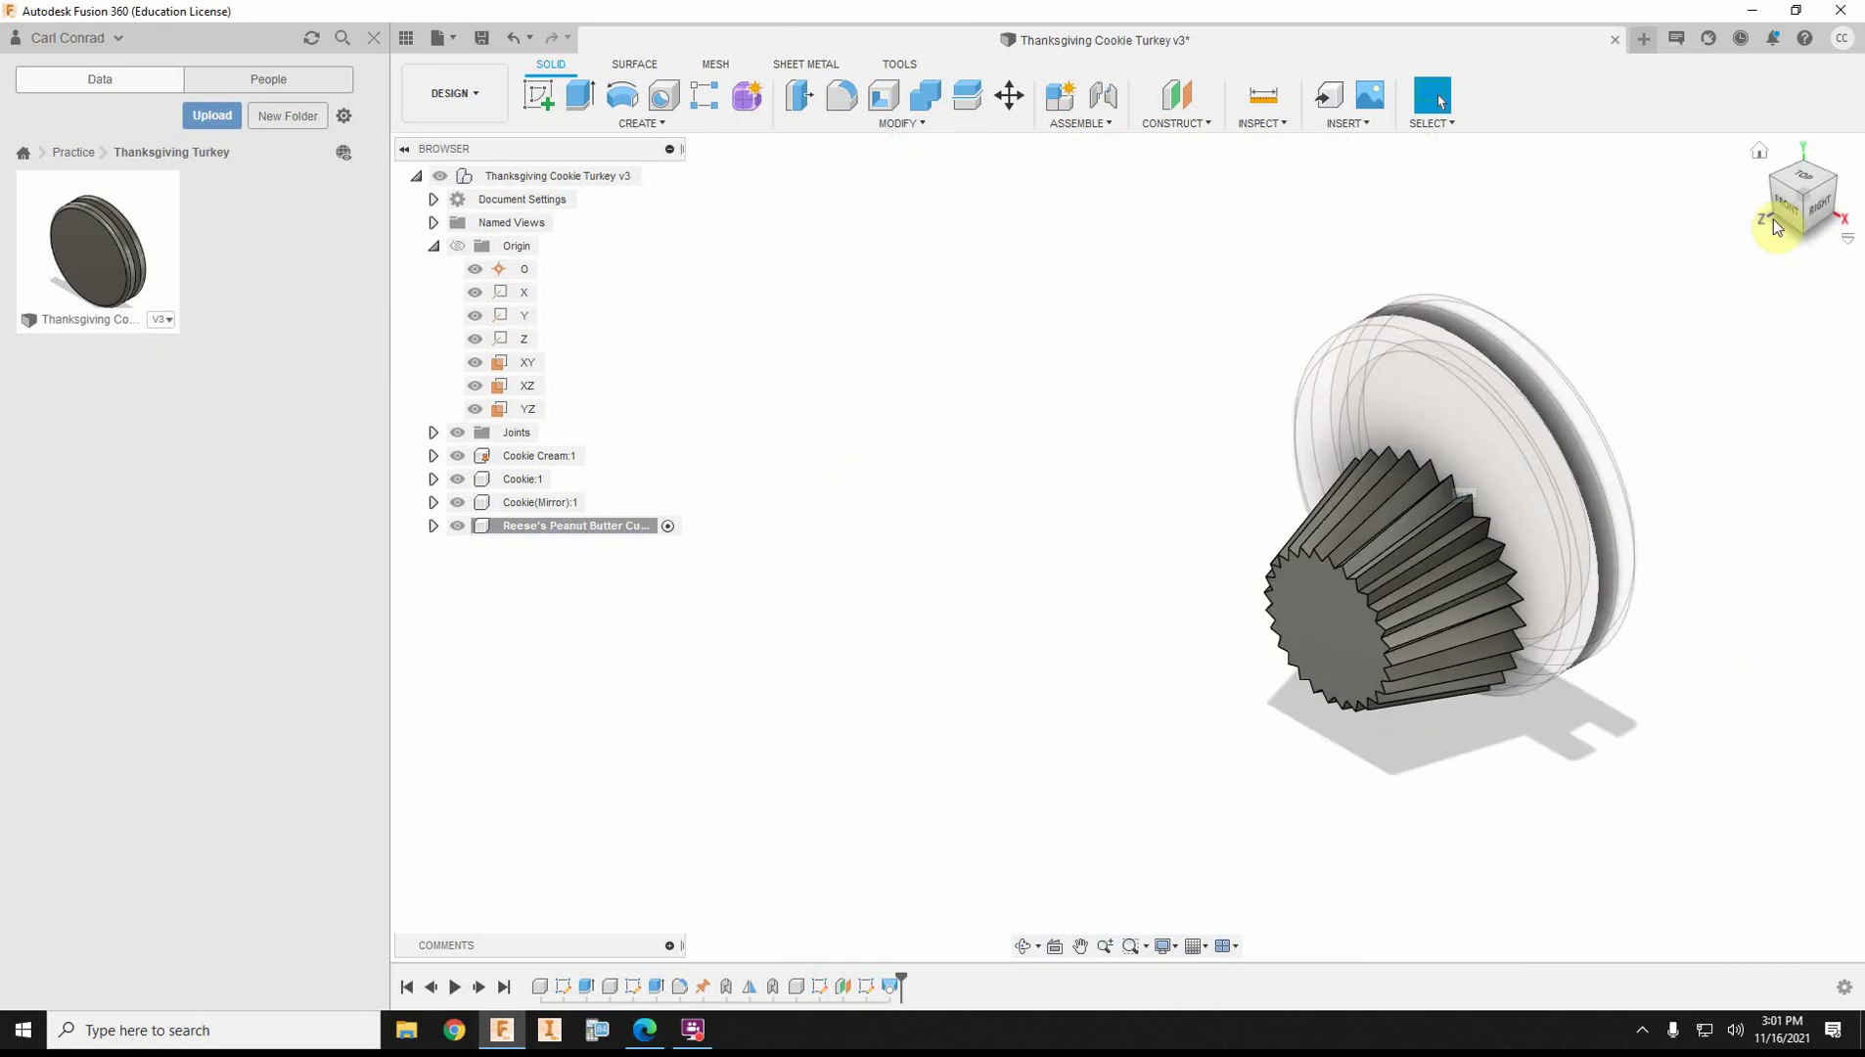
{"action": "left_click", "coordinate": [1803, 211]}
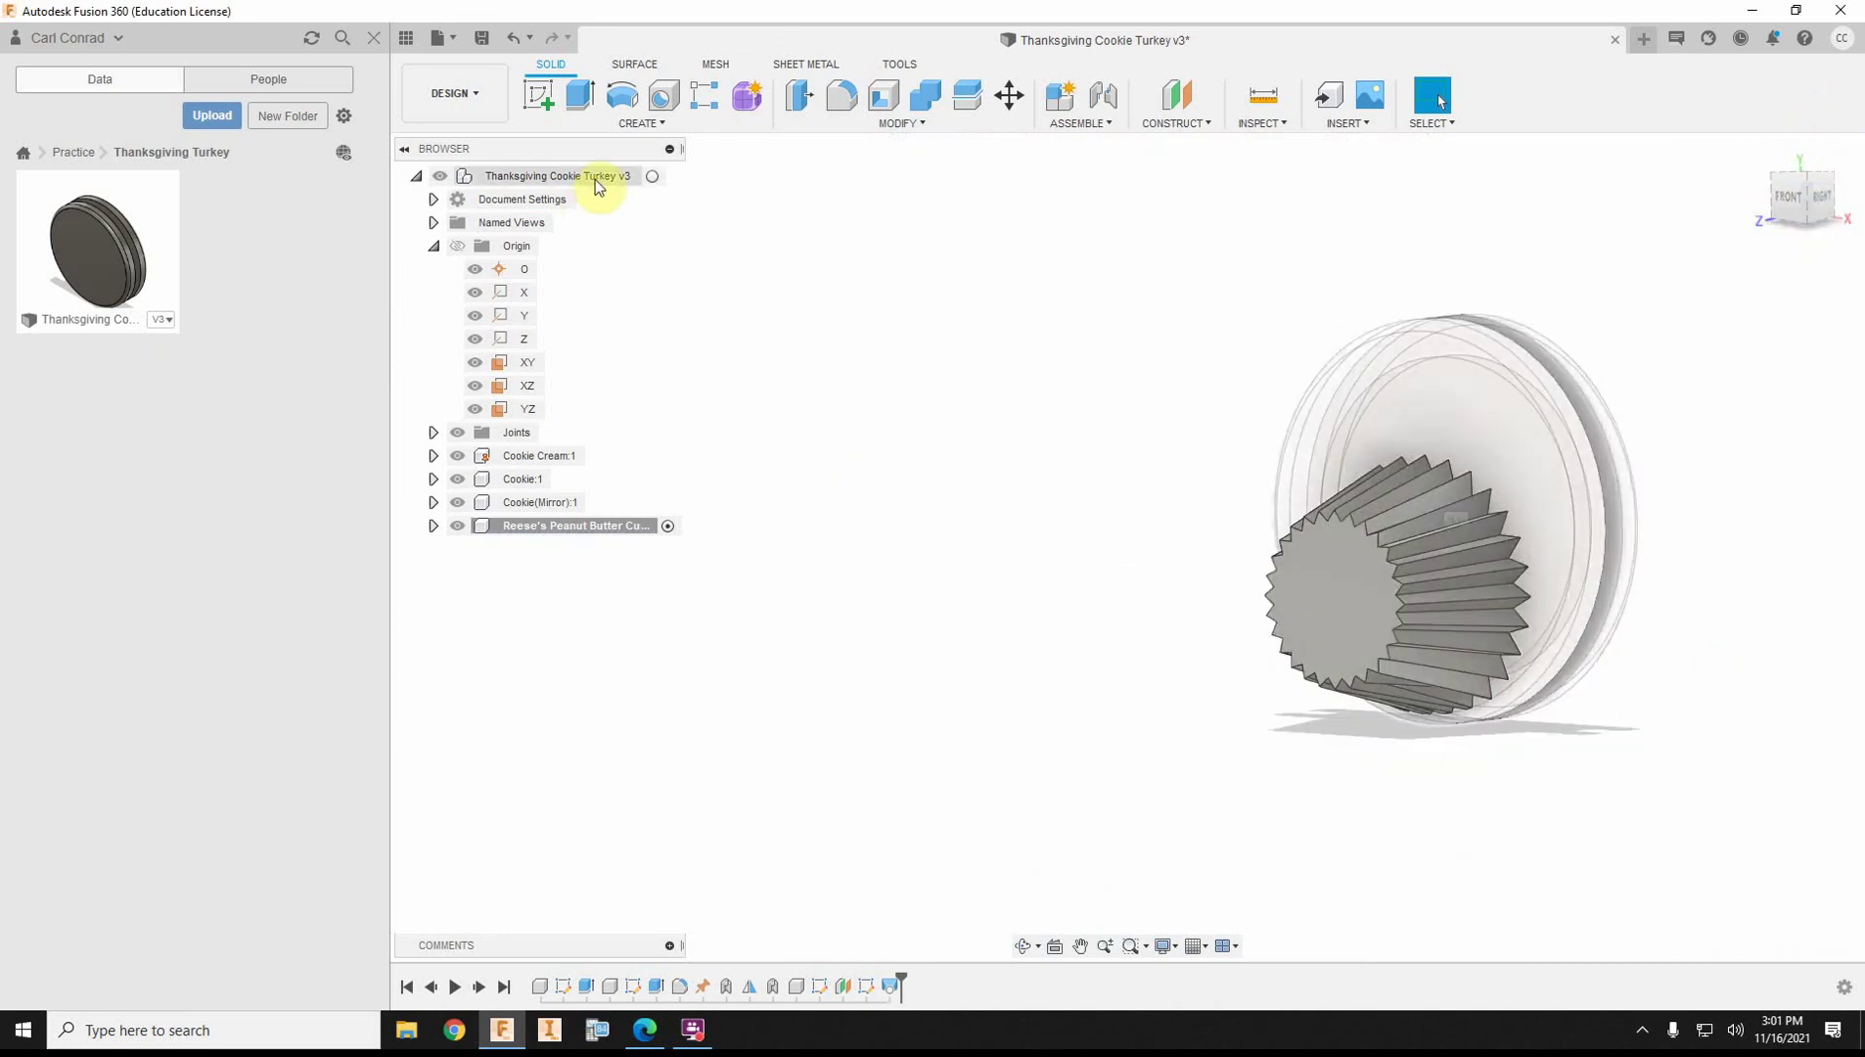
{"action": "left_click", "coordinate": [665, 176]}
{"action": "left_click", "coordinate": [741, 241]}
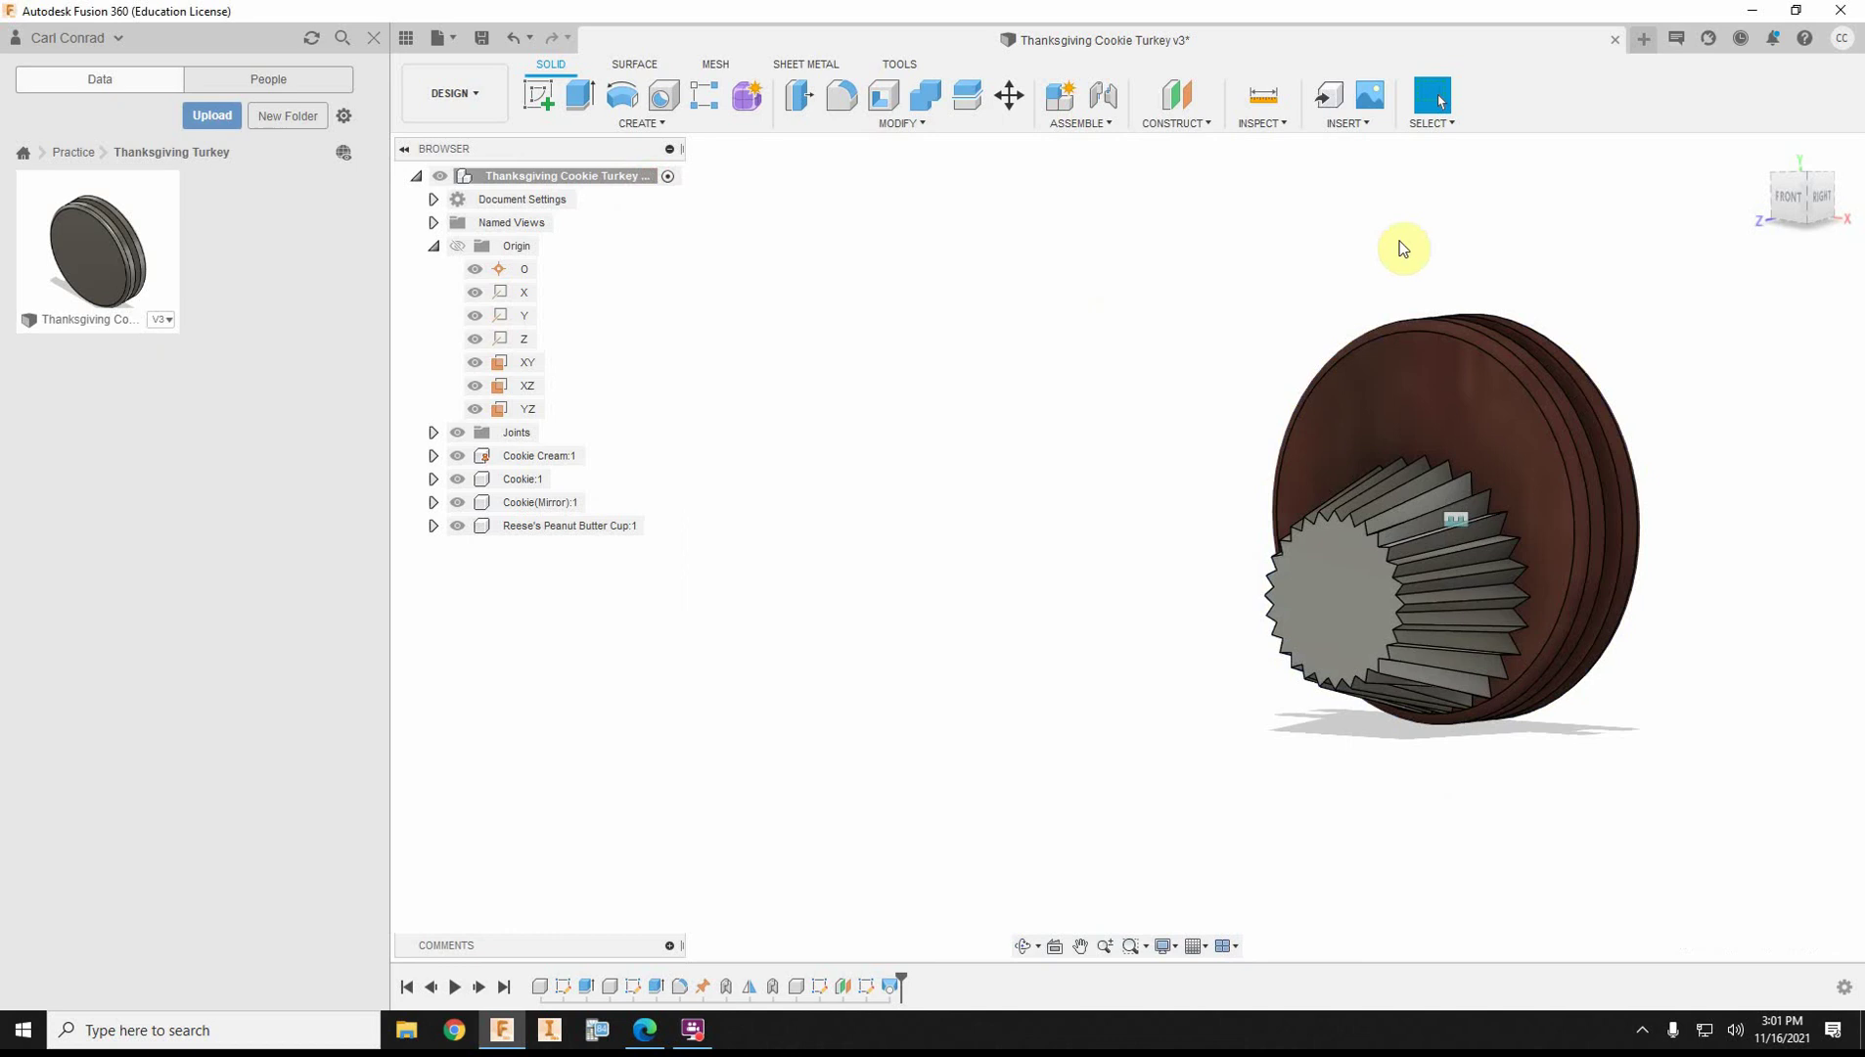
- Add a rigid as-built joint between the Reese's Peanut Butter Cup and the cookie
{"action": "left_click", "coordinate": [1089, 125]}
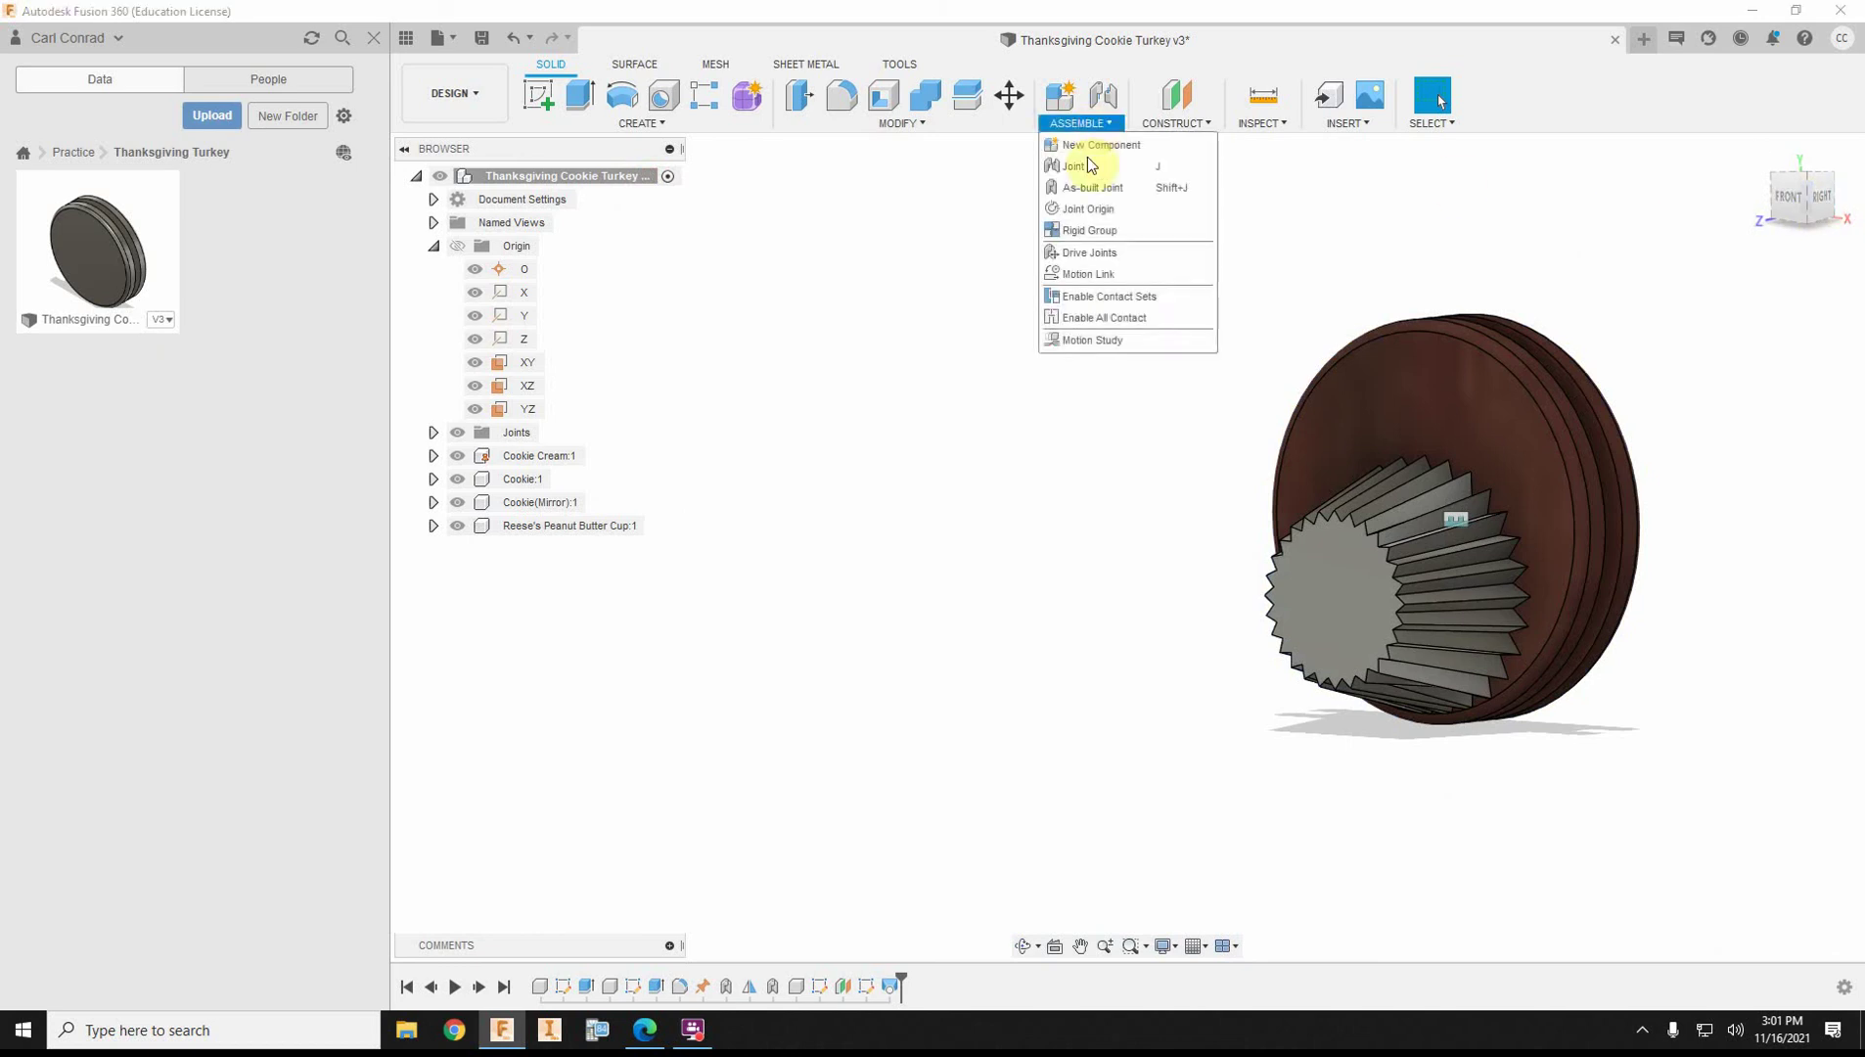
{"action": "left_click", "coordinate": [1088, 187]}
{"action": "left_click", "coordinate": [1322, 572]}
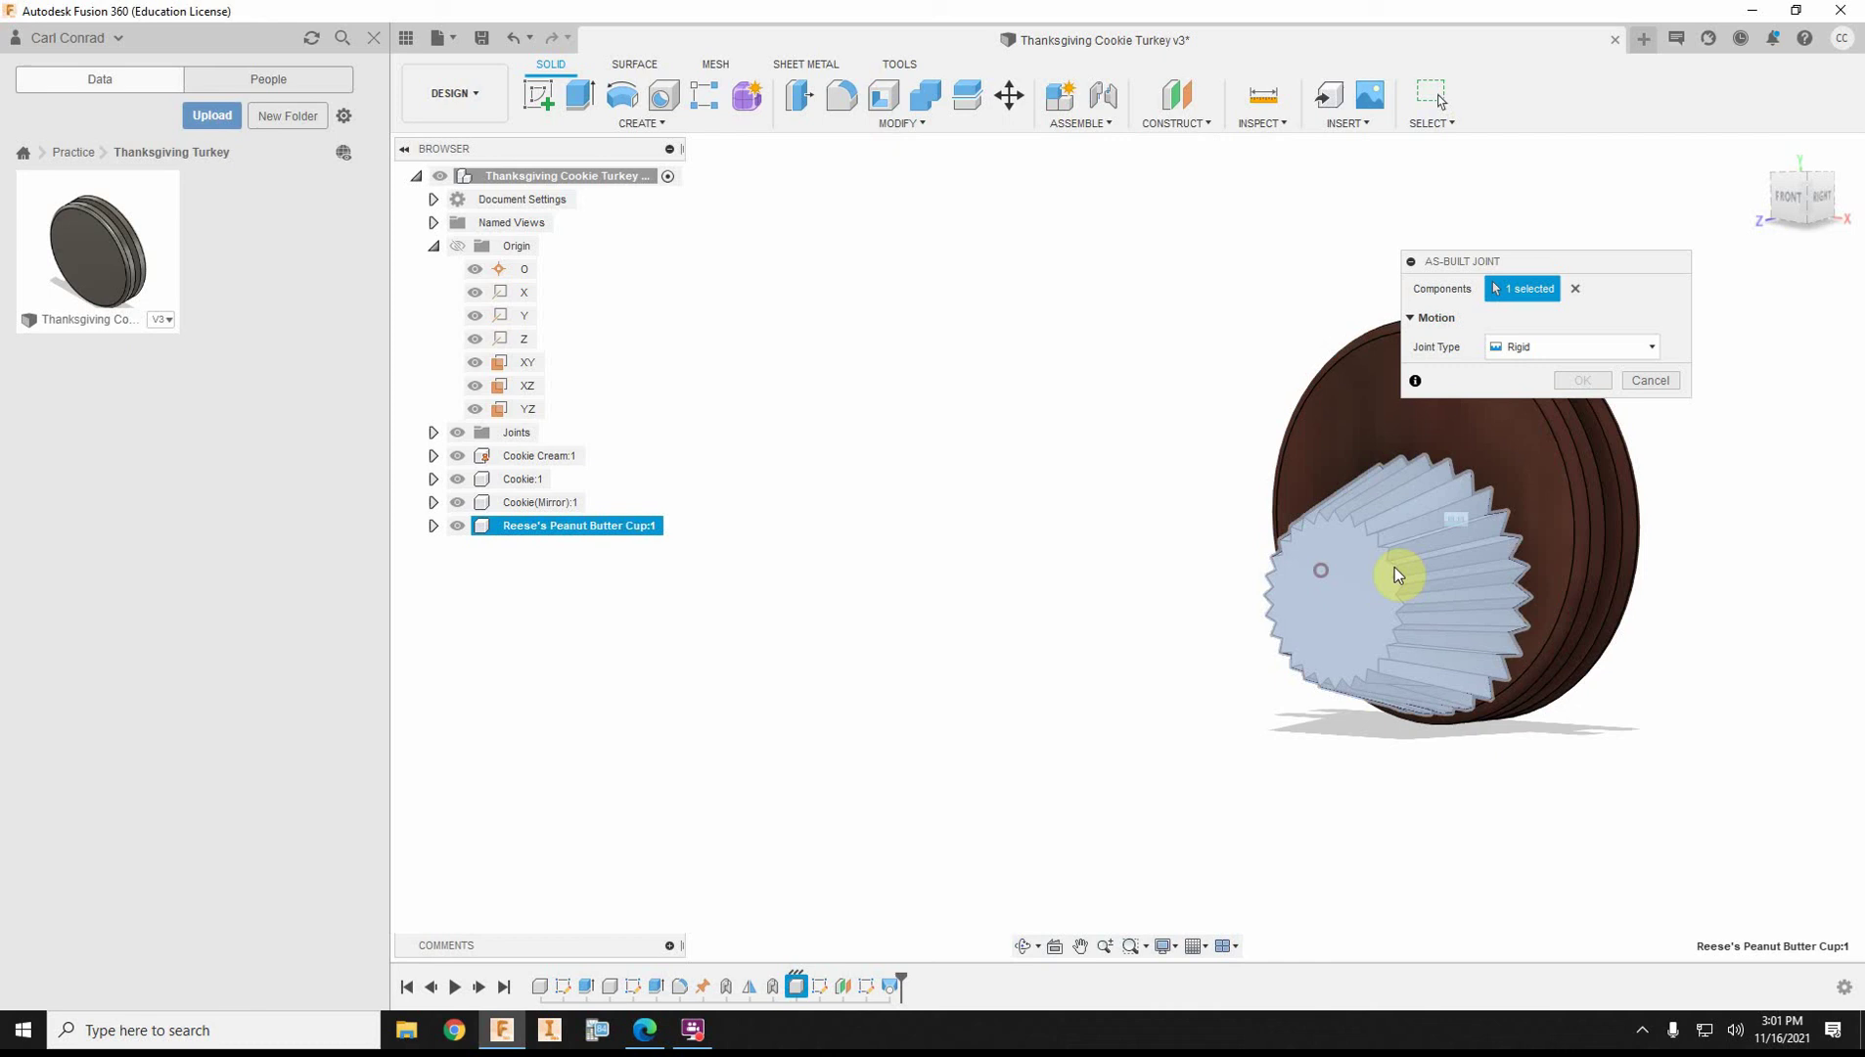
{"action": "left_click", "coordinate": [1547, 500]}
{"action": "left_click", "coordinate": [1585, 406]}
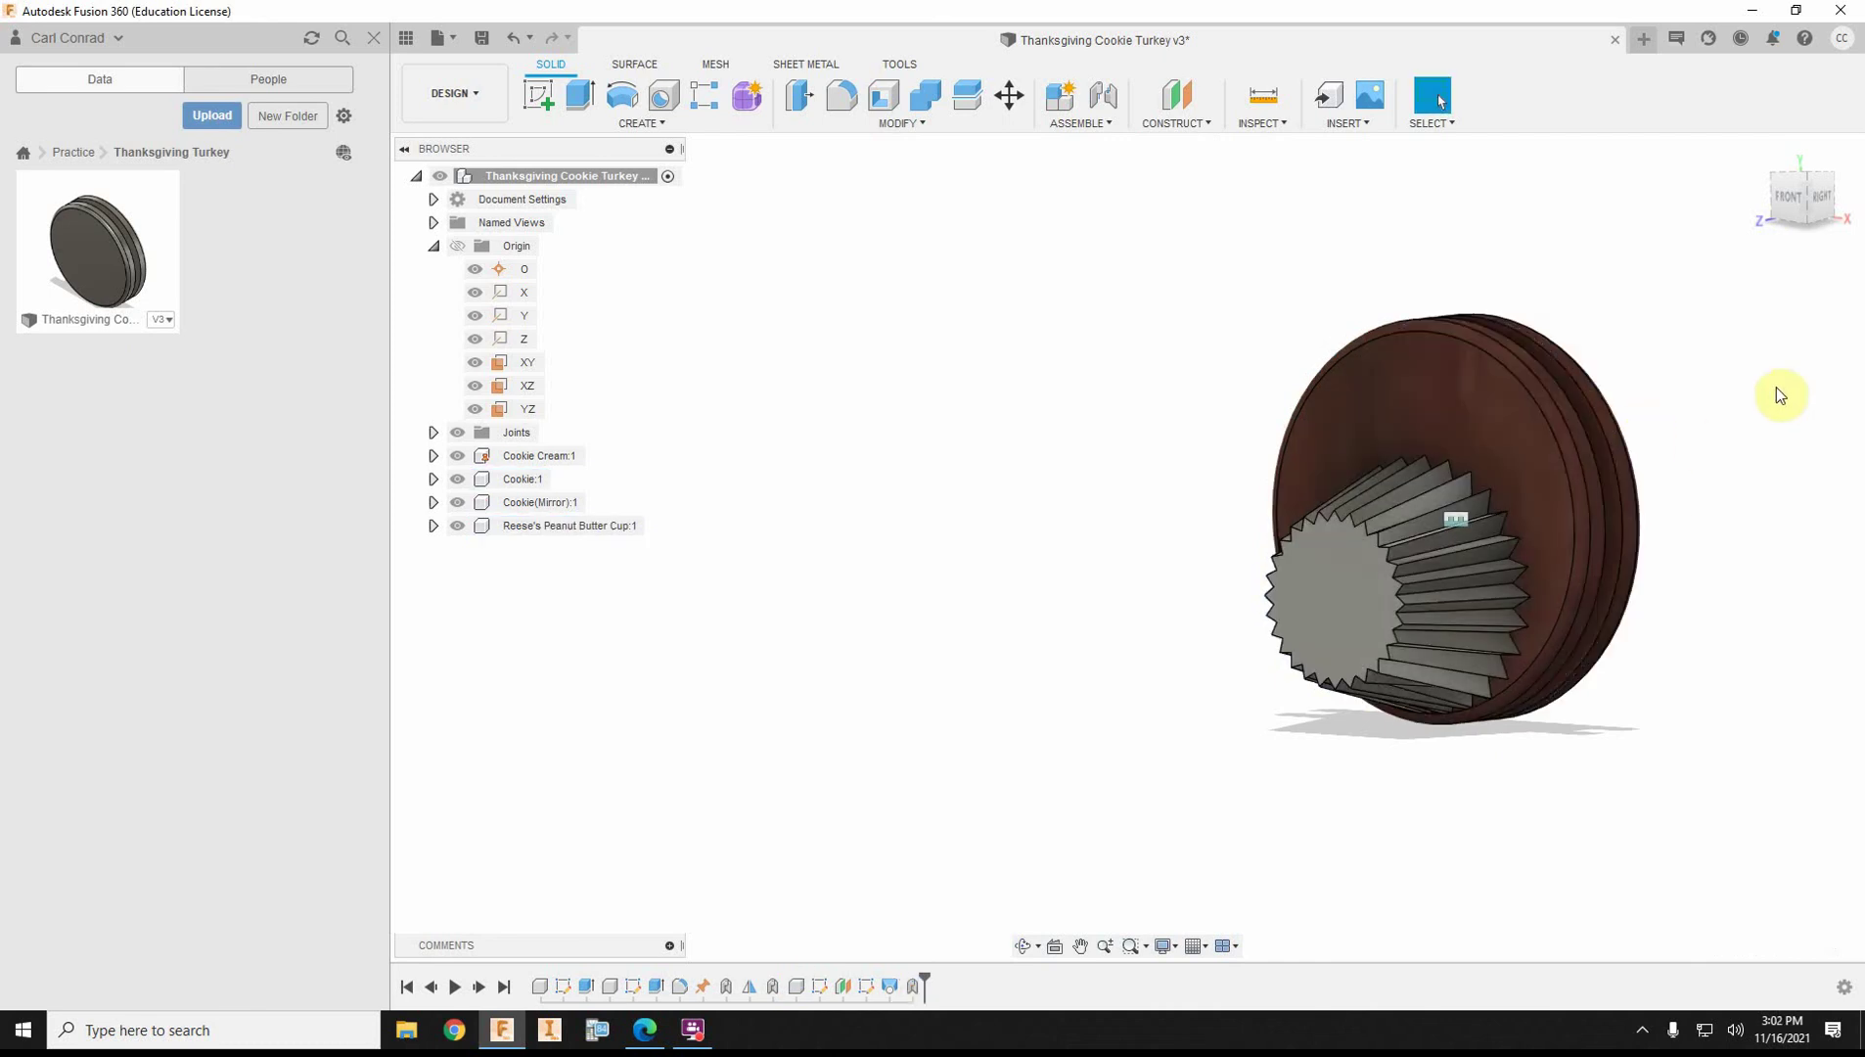
{"action": "left_click", "coordinate": [1761, 152]}
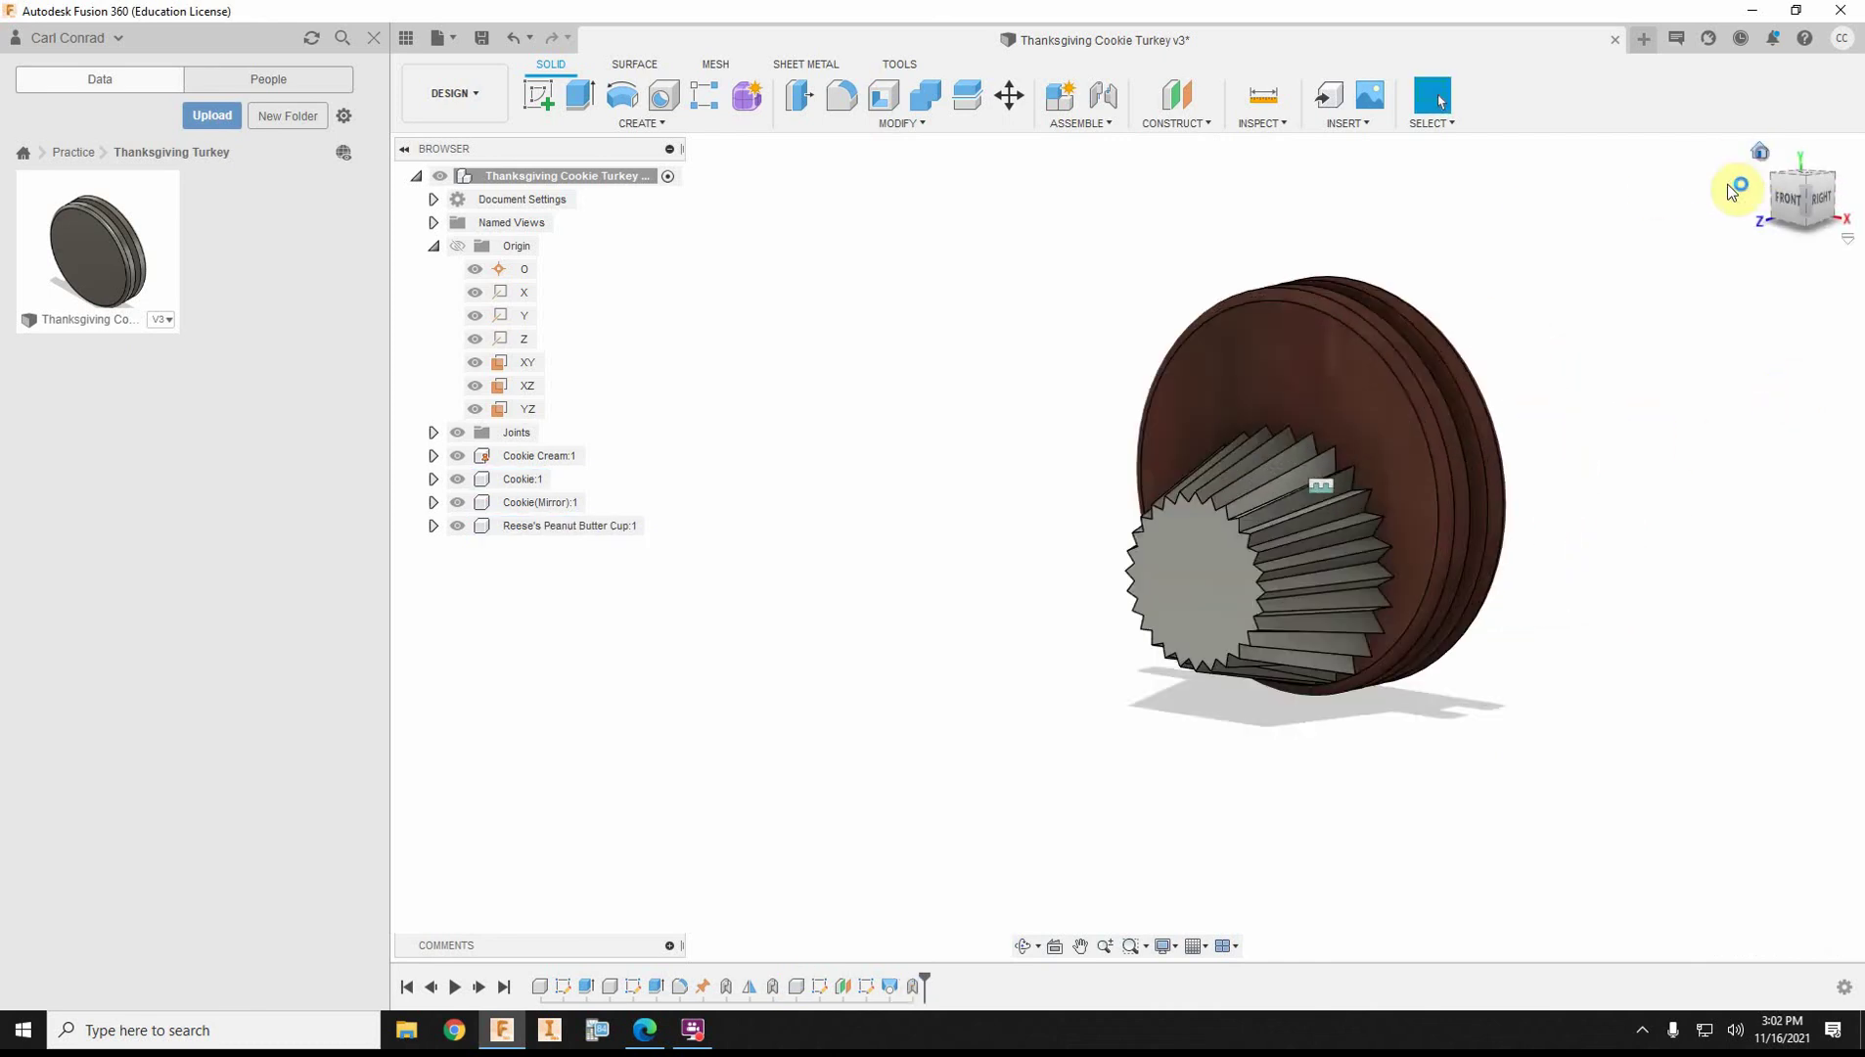